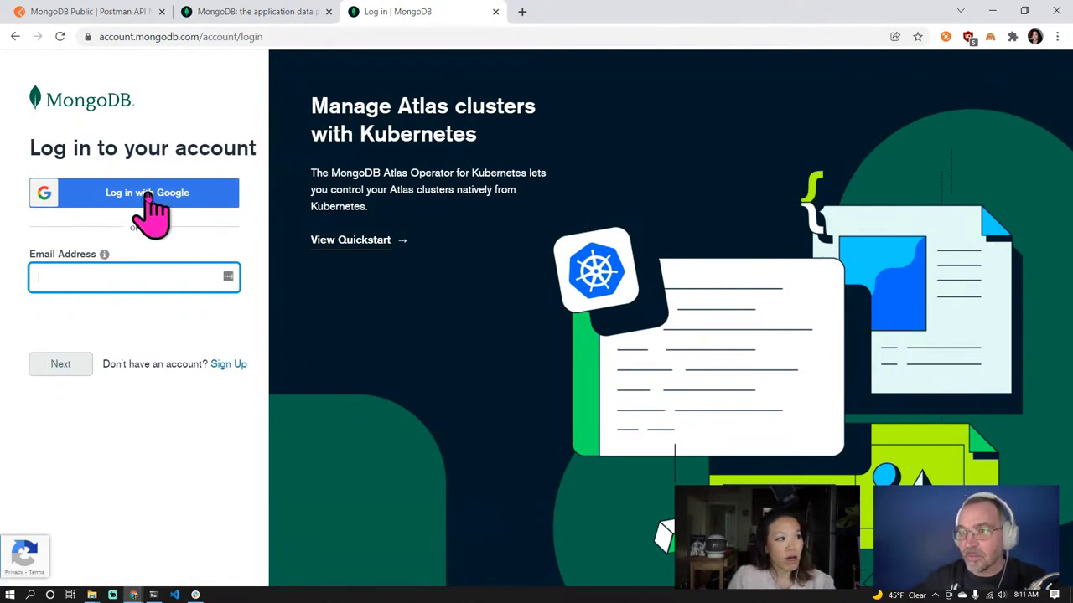
Sign up for MongoDB Atlas with a Google account and accept the privacy policy and terms
click(224, 369)
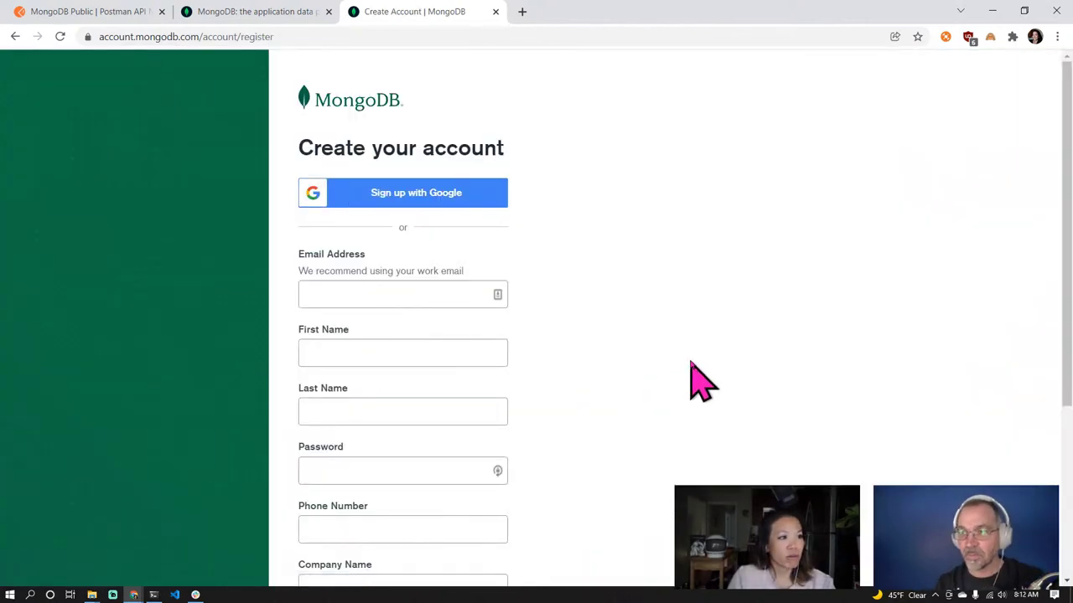
click(446, 210)
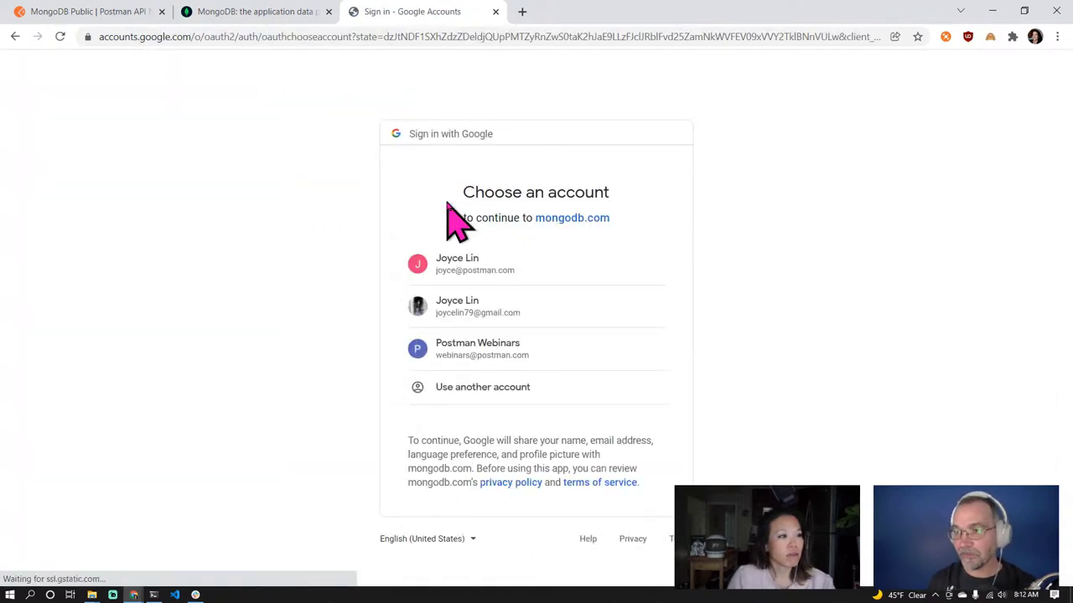
click(468, 269)
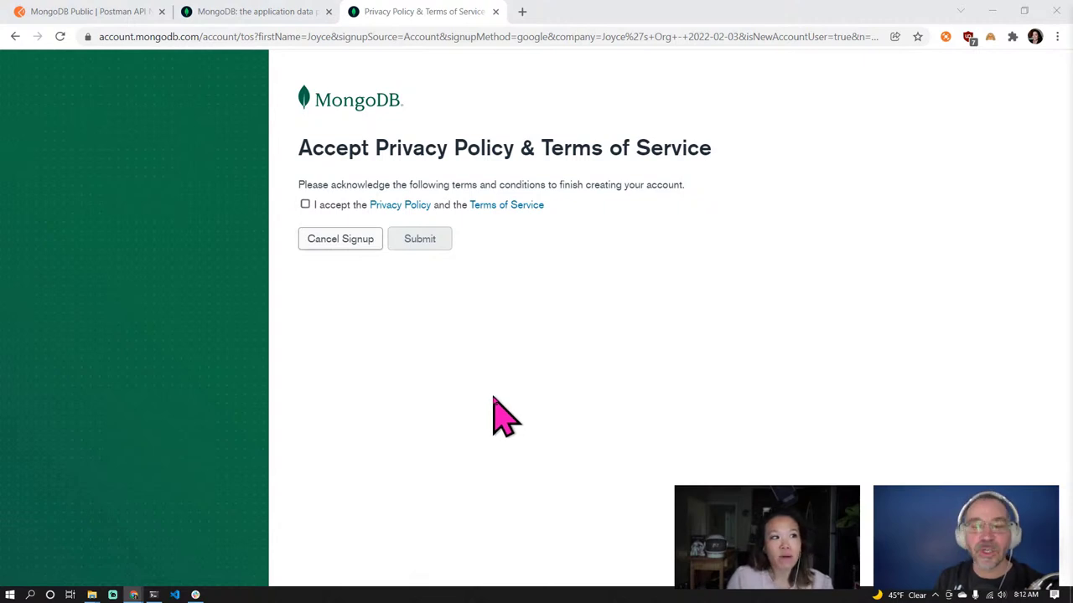
click(305, 206)
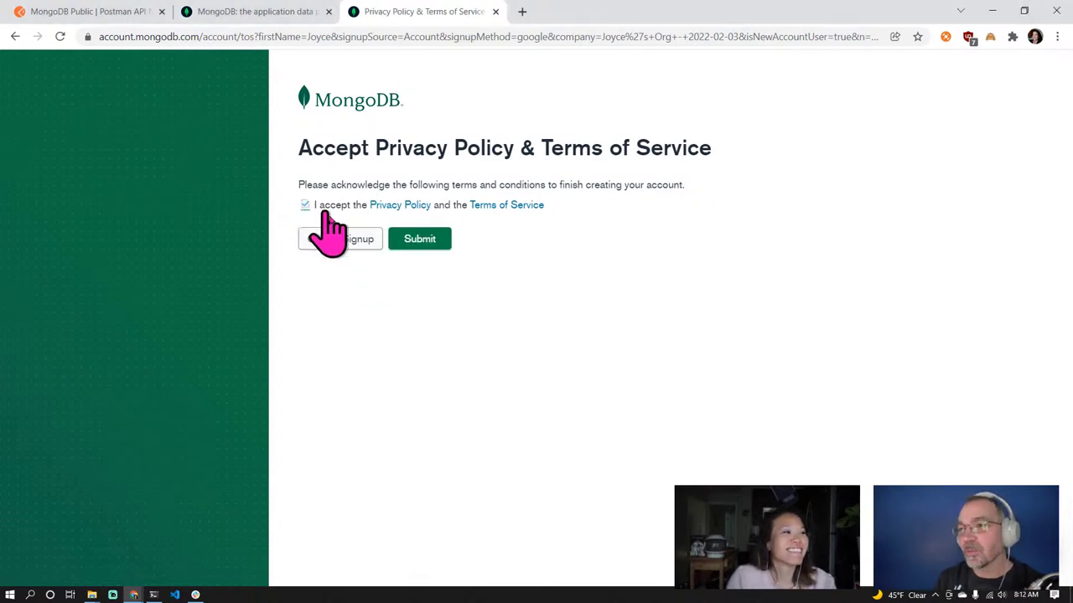
click(418, 246)
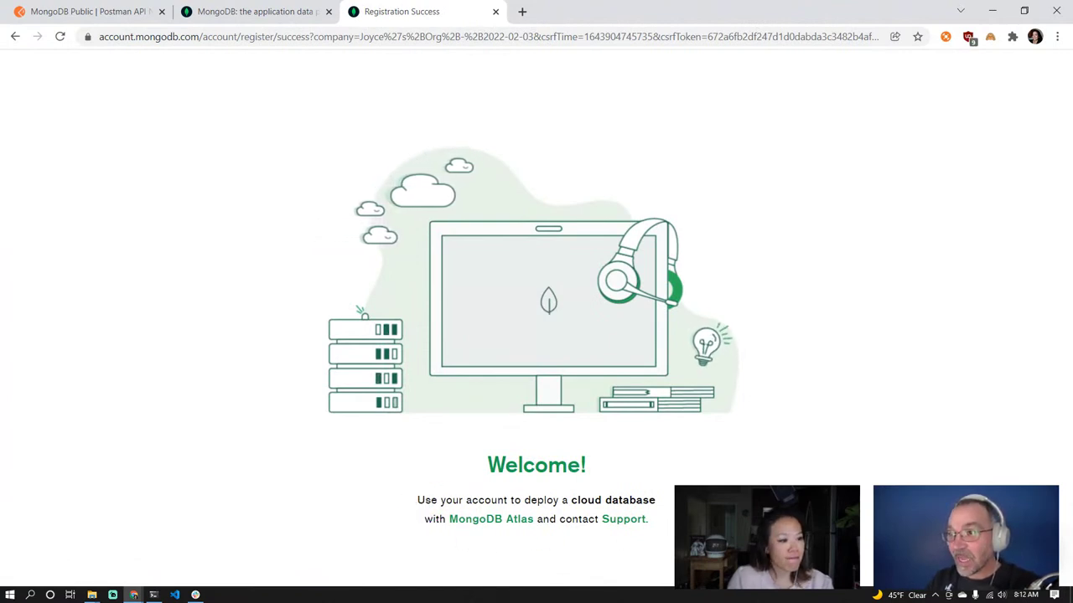
Continue to Atlas, set the goal to Learn MongoDB and the application type to Other
click(503, 521)
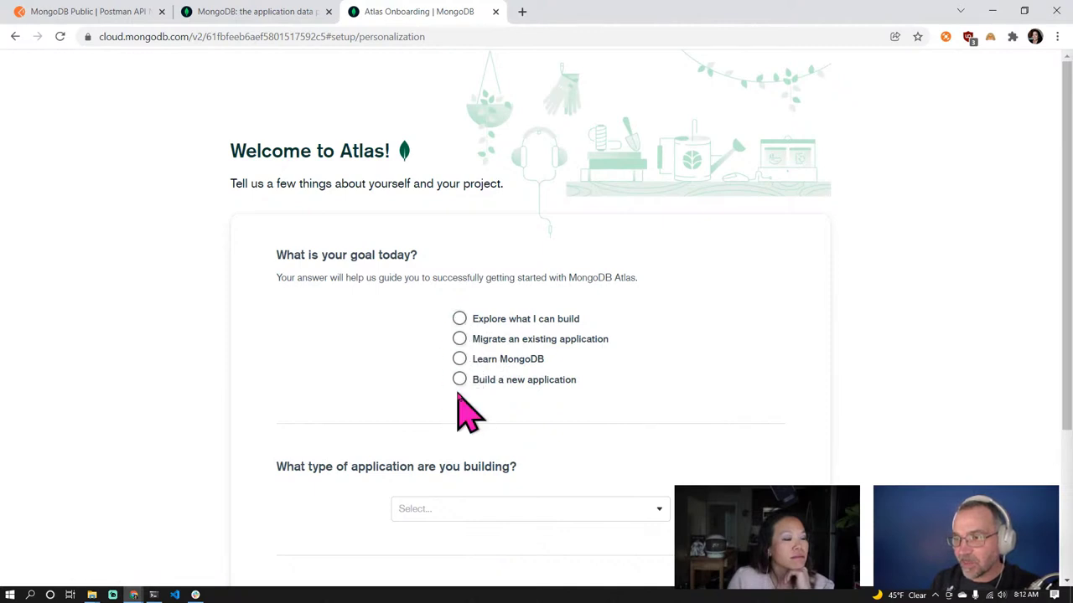
click(459, 358)
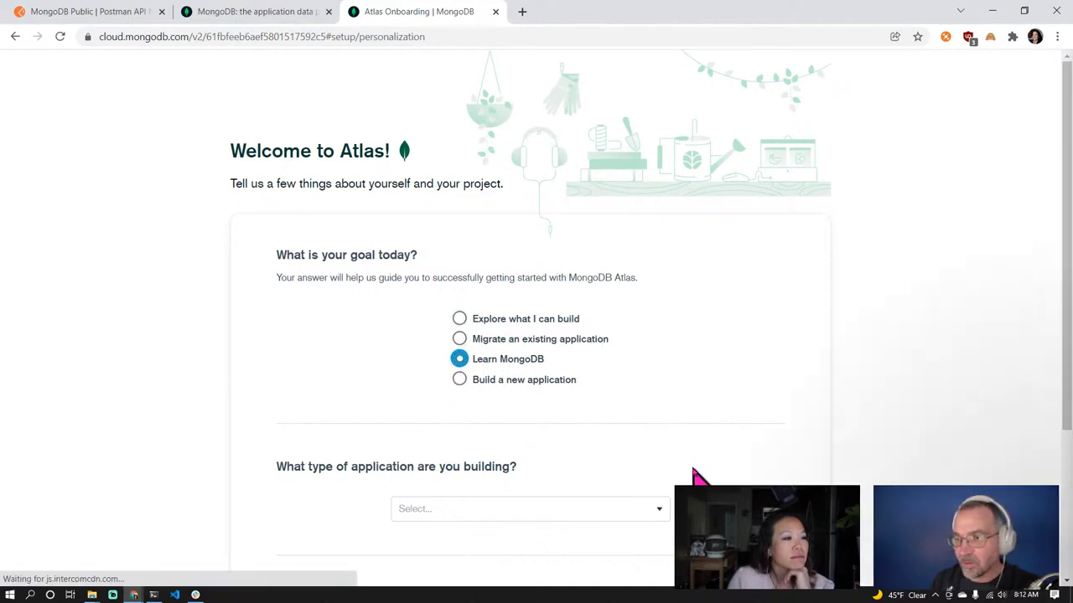
scroll(661, 532, down, 3)
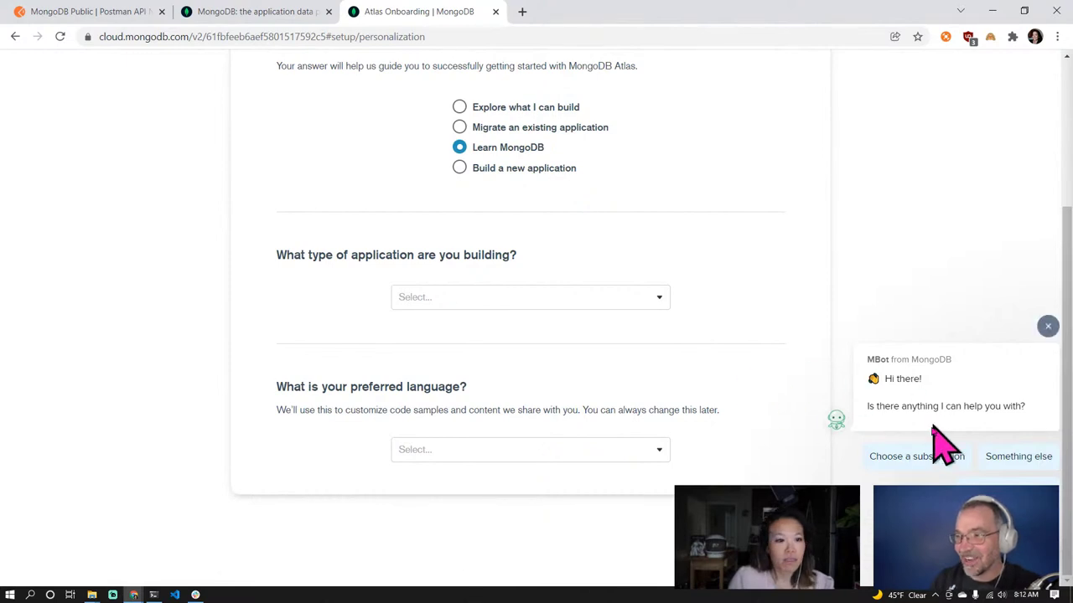
click(660, 299)
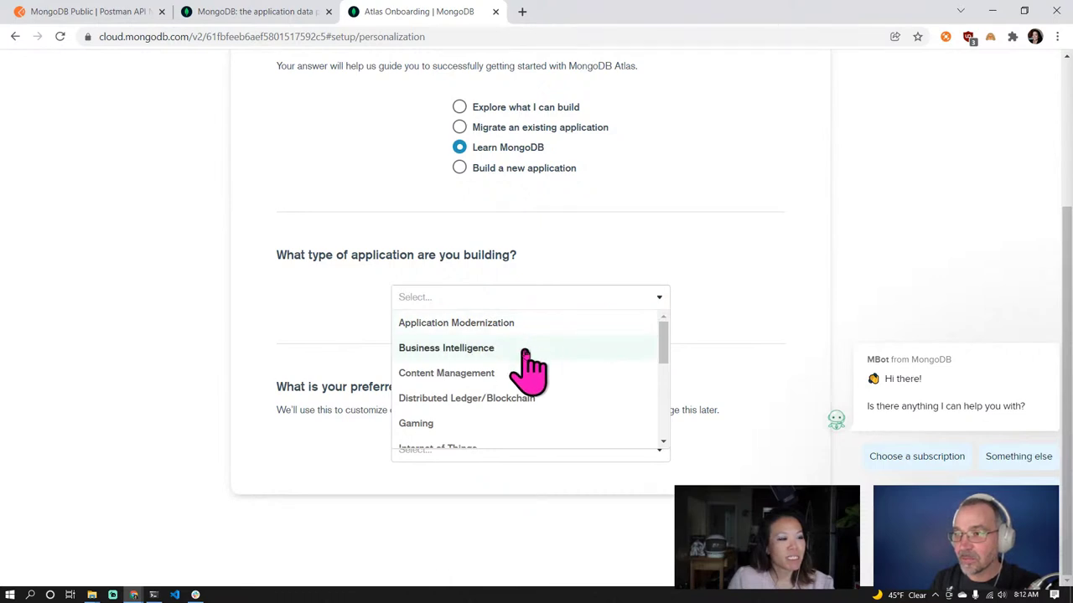
scroll(530, 411, down, 2)
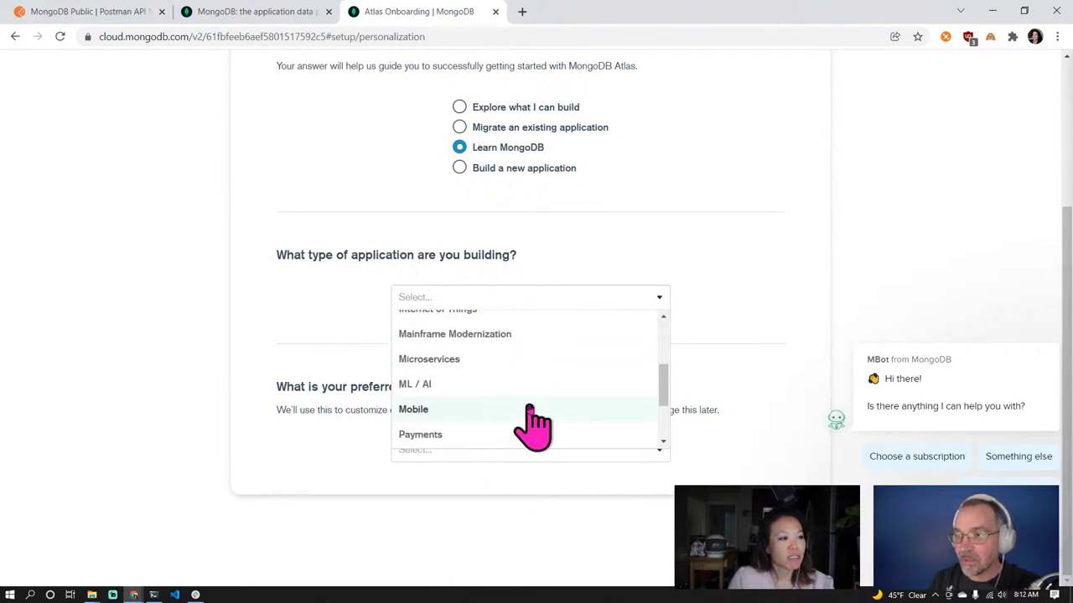
scroll(530, 410, up, 2)
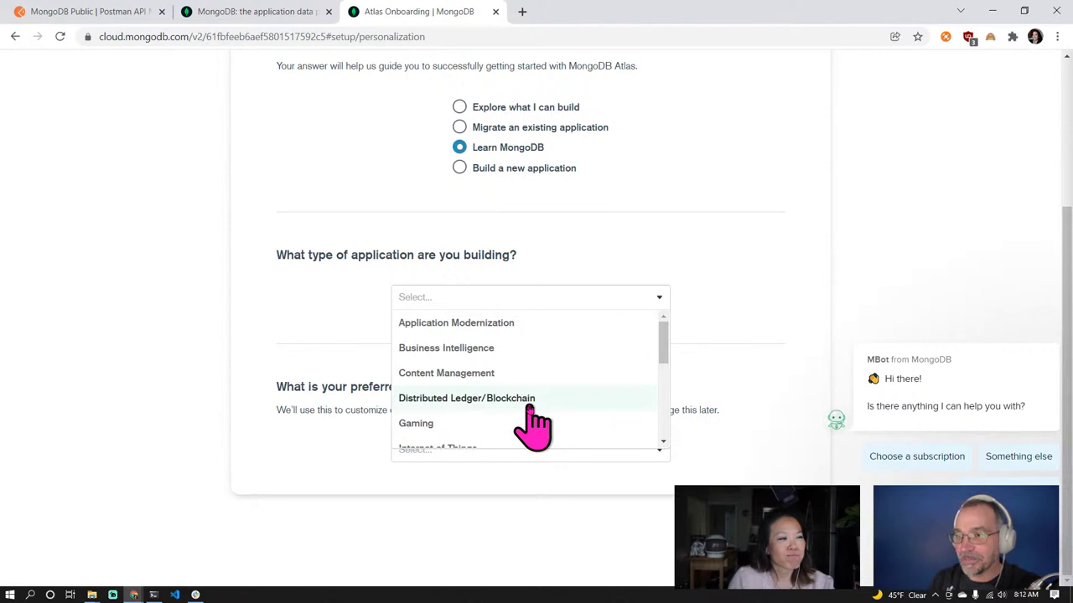
scroll(536, 415, down, 3)
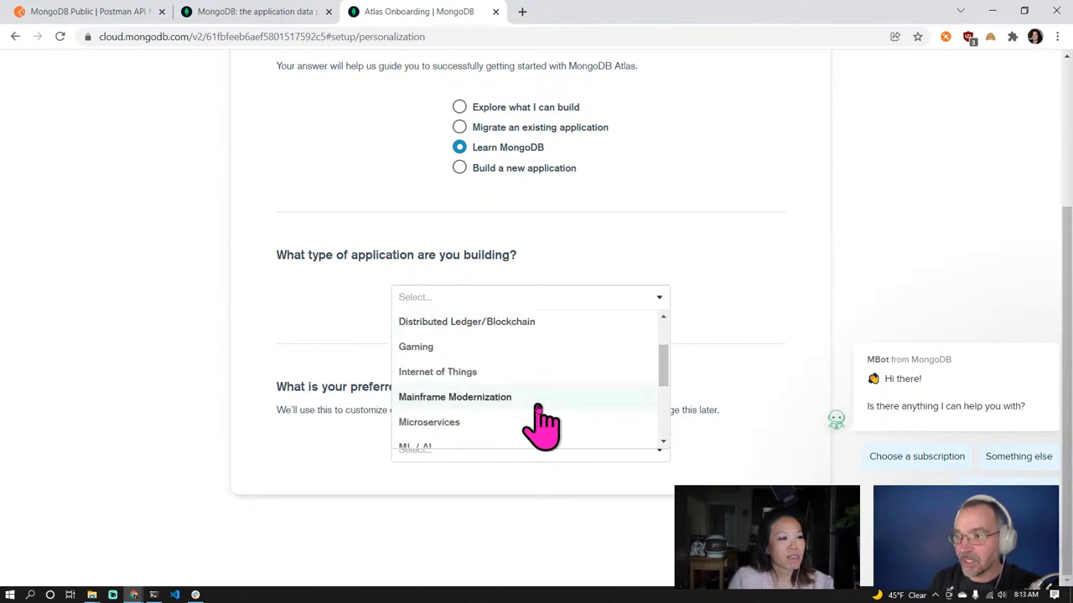
scroll(537, 411, down, 2)
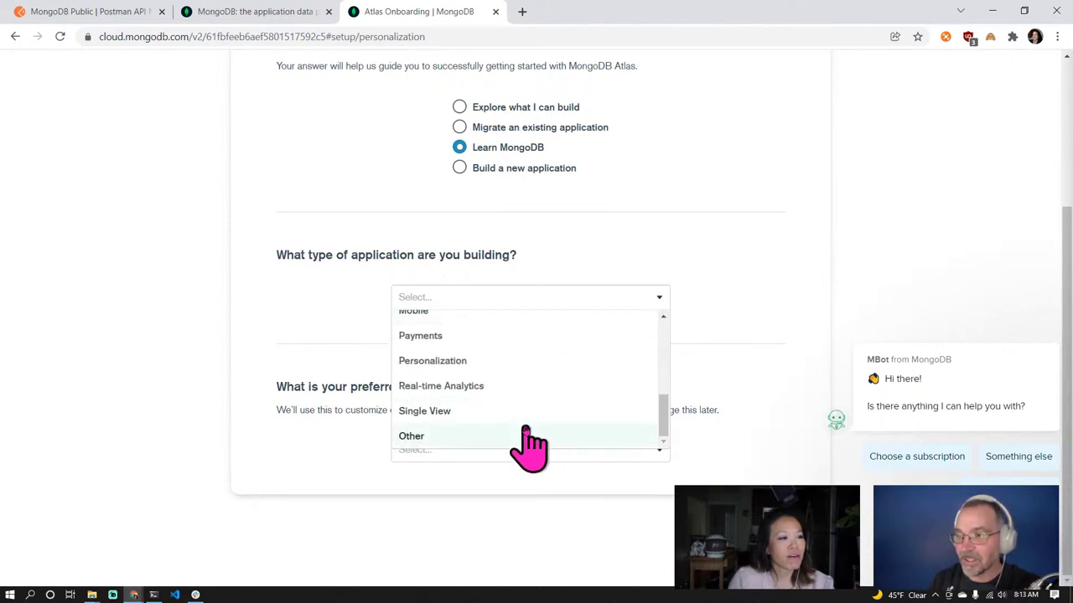
click(524, 436)
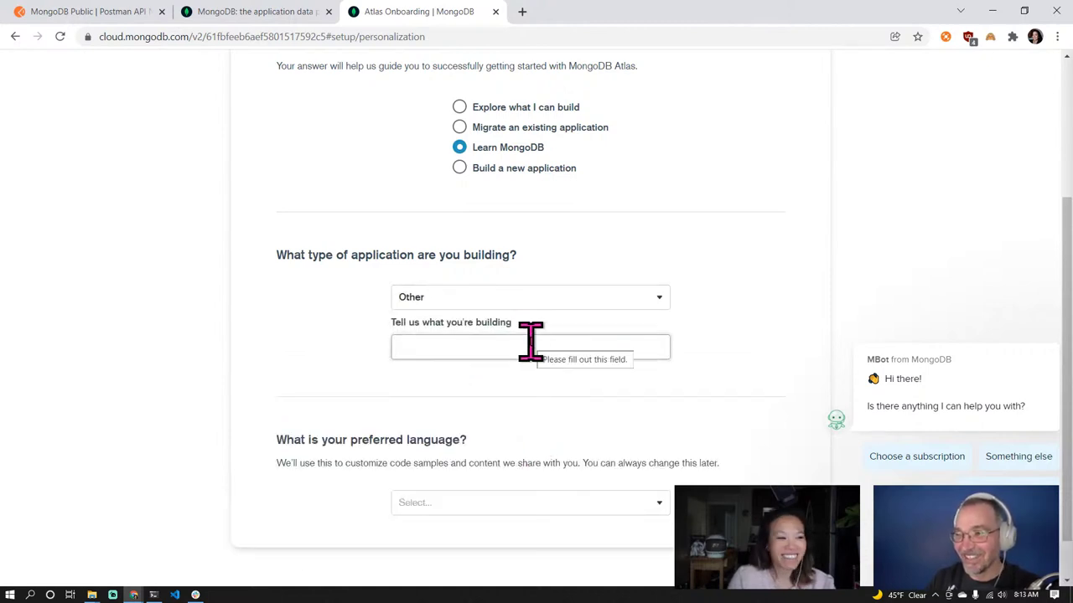
Choose JavaScript as preferred language, describe the project as 'demo', and submit the questionnaire
scroll(680, 445, down, 1)
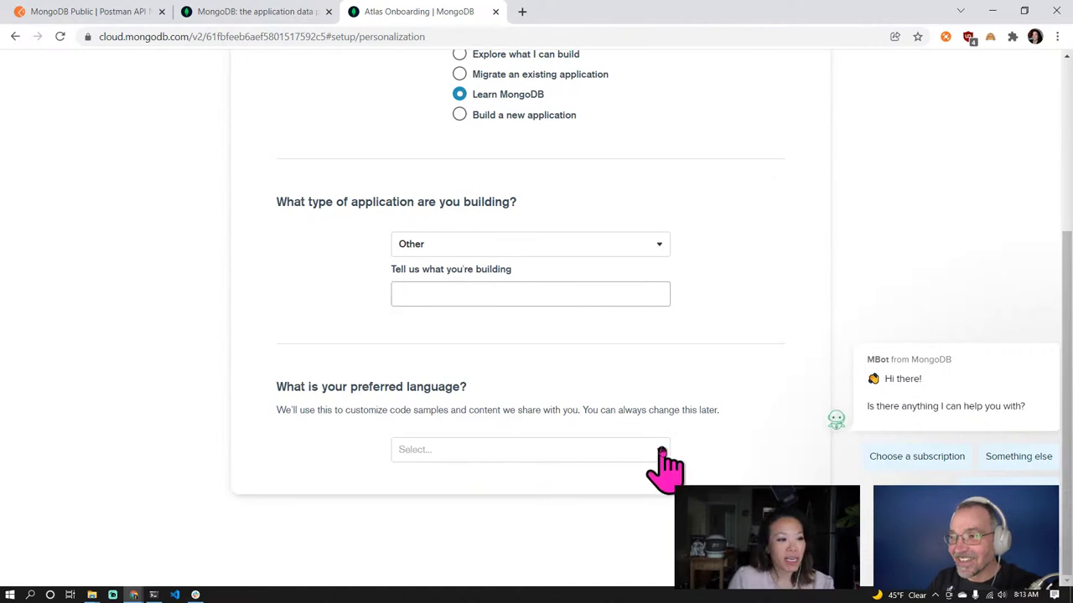
click(658, 453)
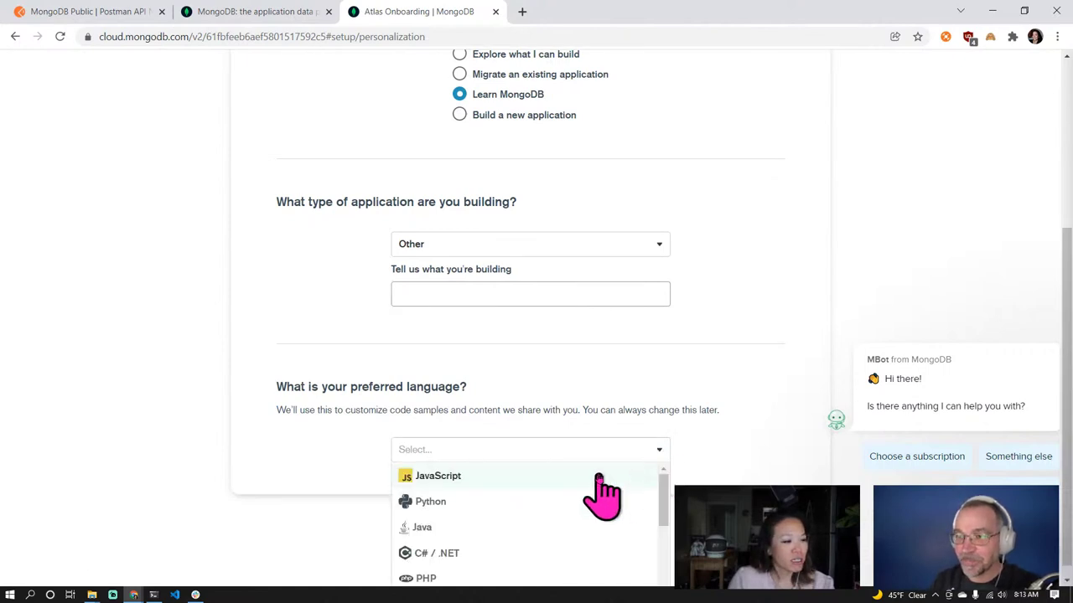
scroll(598, 494, down, 2)
scroll(598, 494, up, 2)
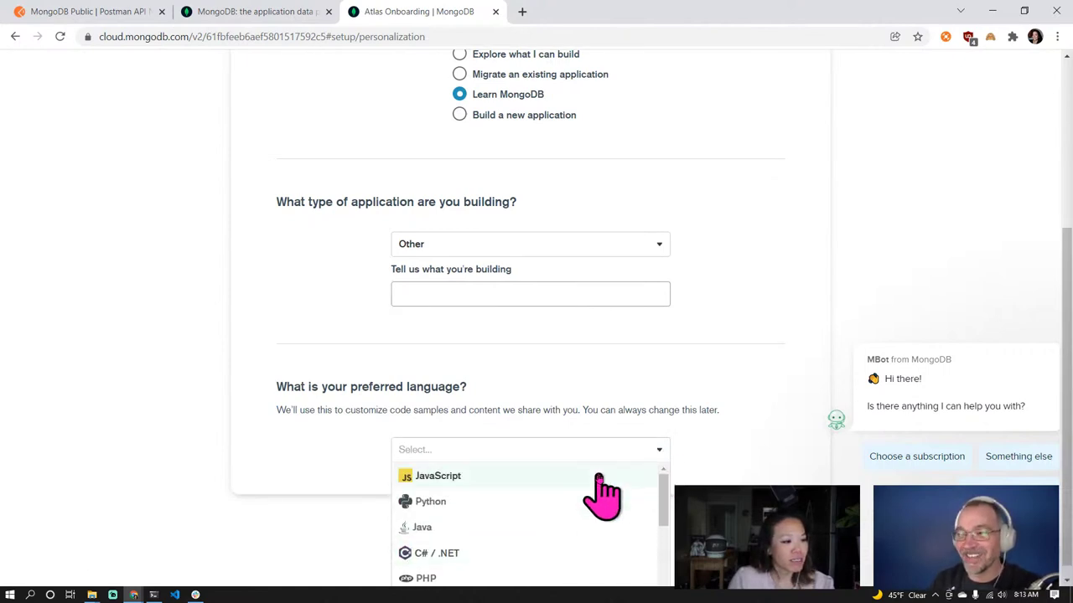
click(511, 478)
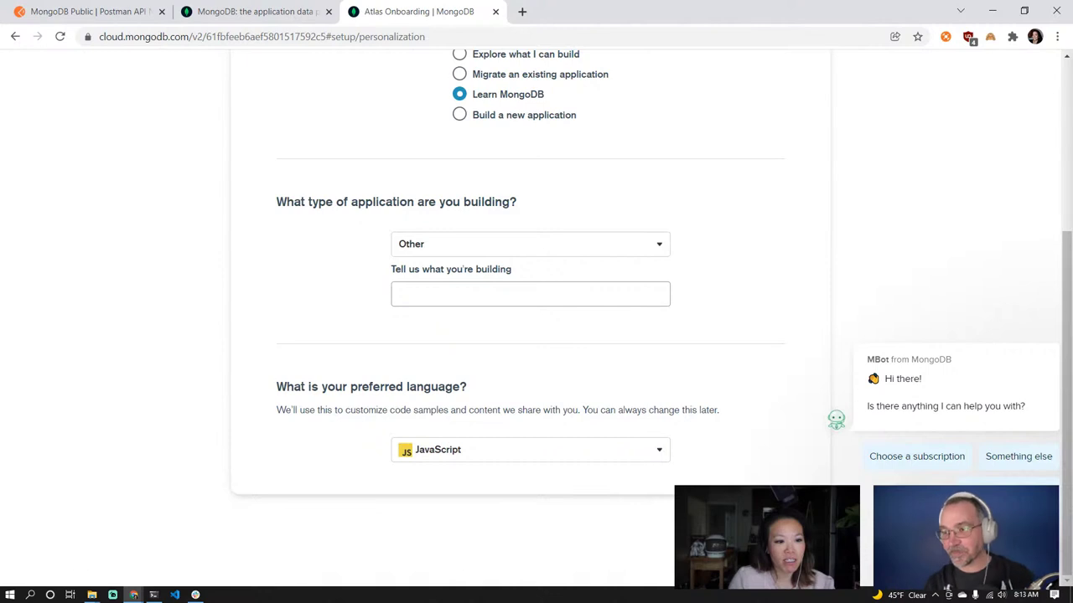
scroll(763, 461, up, 2)
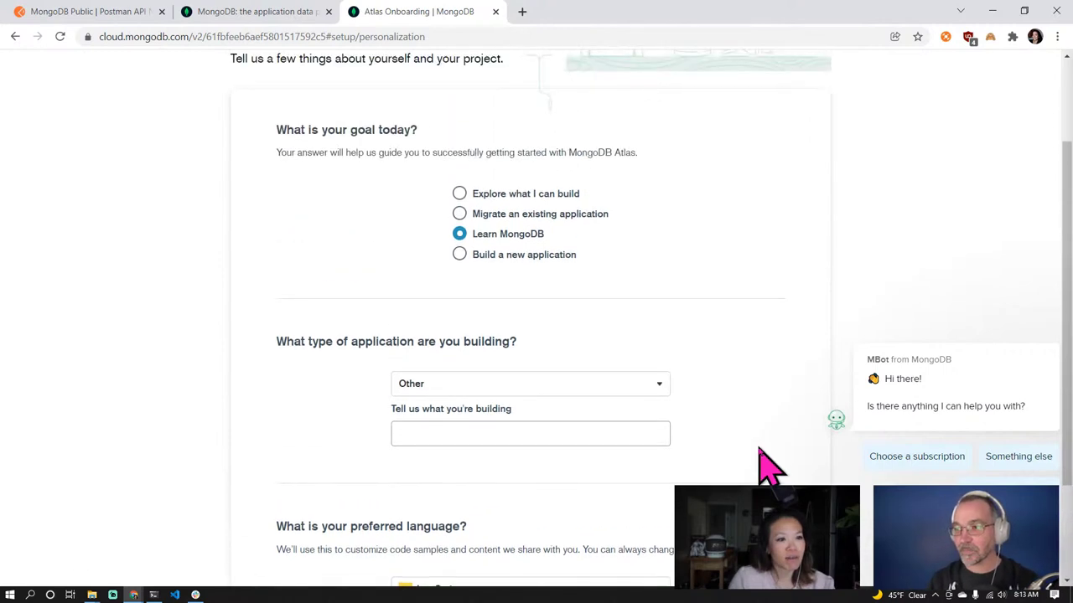
scroll(769, 466, down, 2)
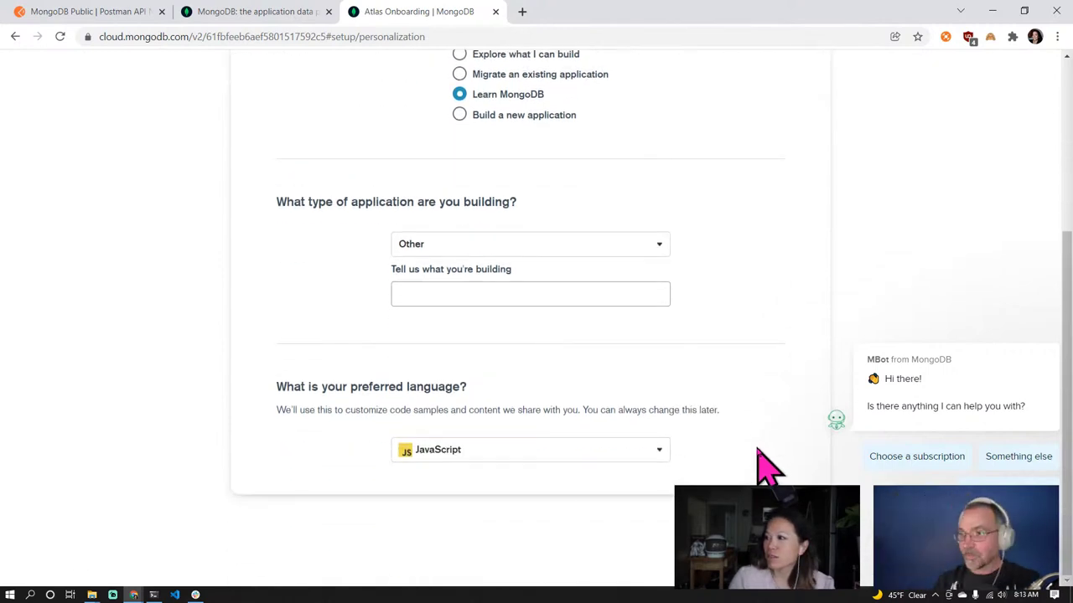
click(525, 293)
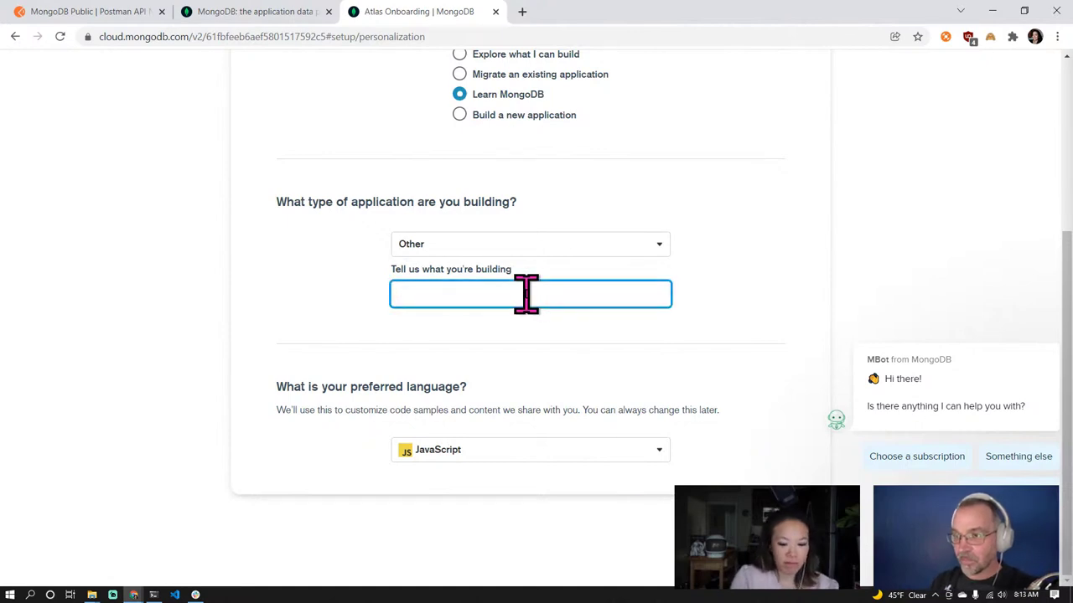
text(demo)
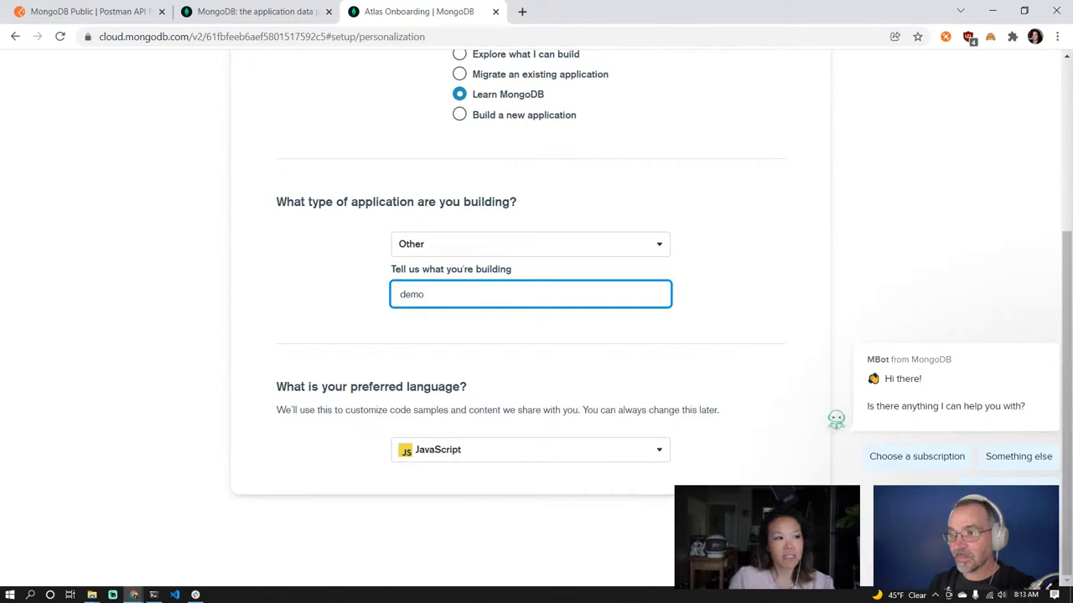
key(Return)
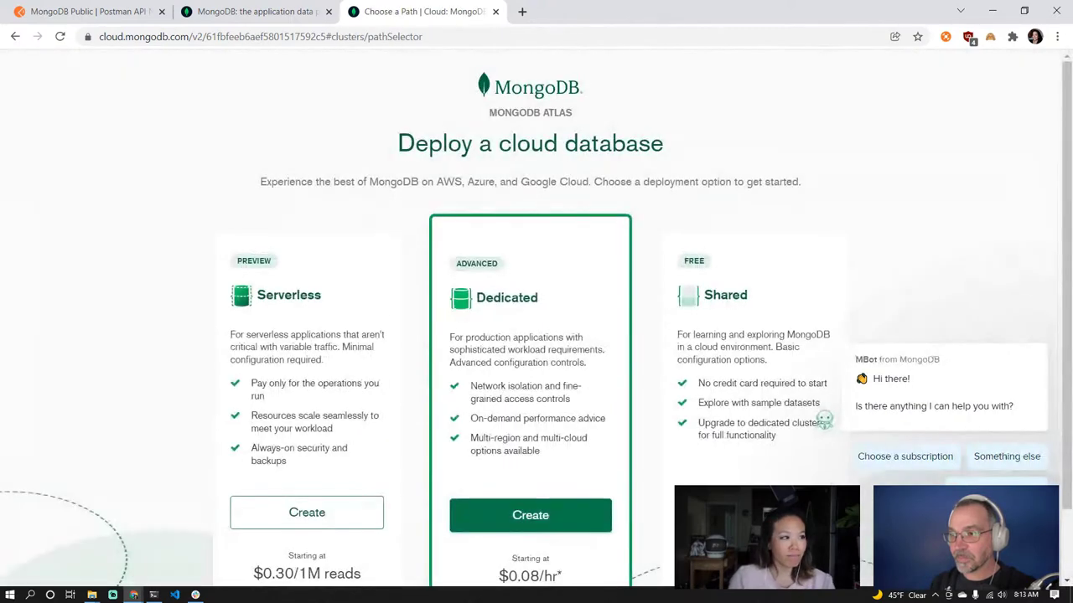
Choose Create on the free Shared cluster card
scroll(963, 289, down, 1)
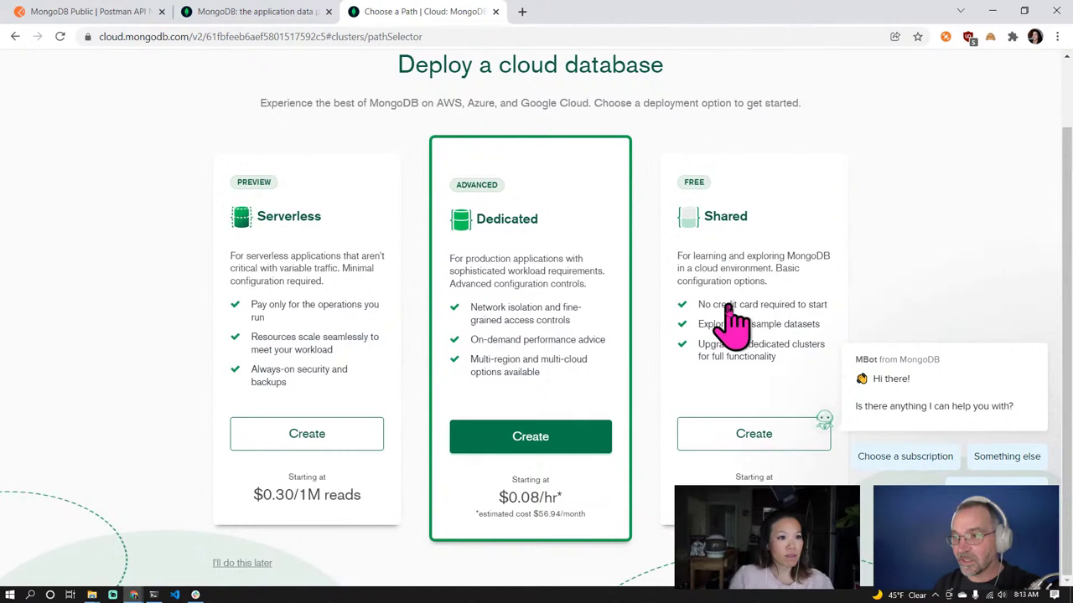
click(765, 444)
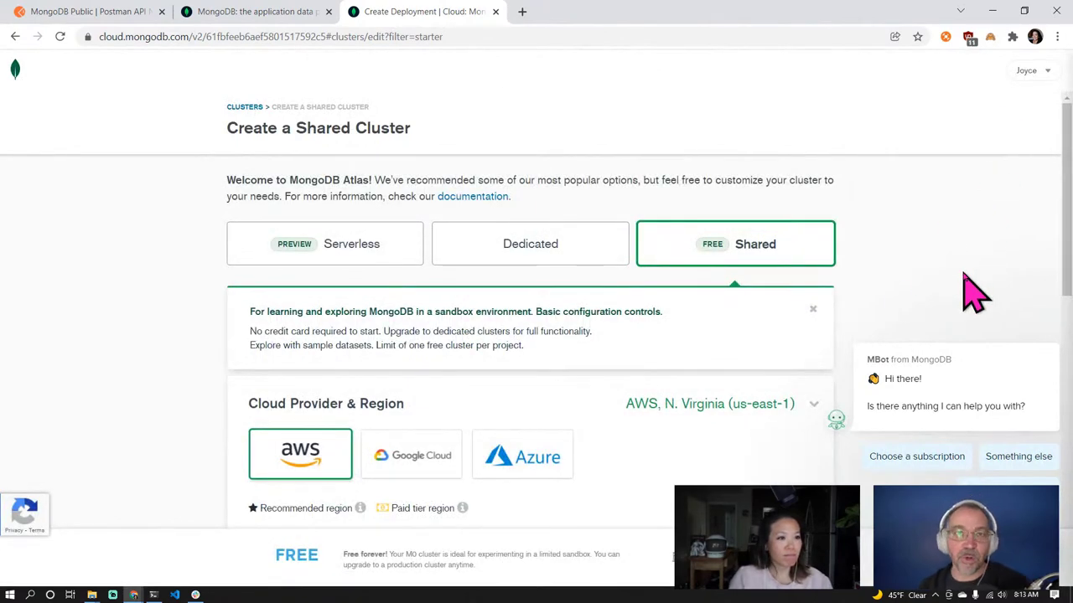
Set the cluster's AWS region to N. Virginia (us-east-1)
scroll(972, 289, down, 3)
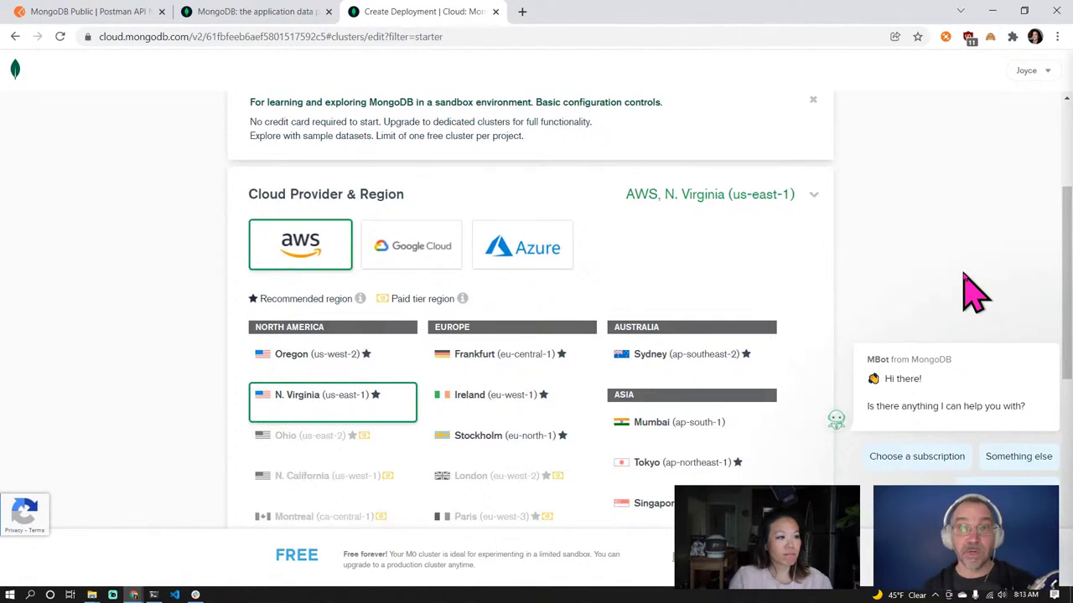
scroll(972, 289, down, 2)
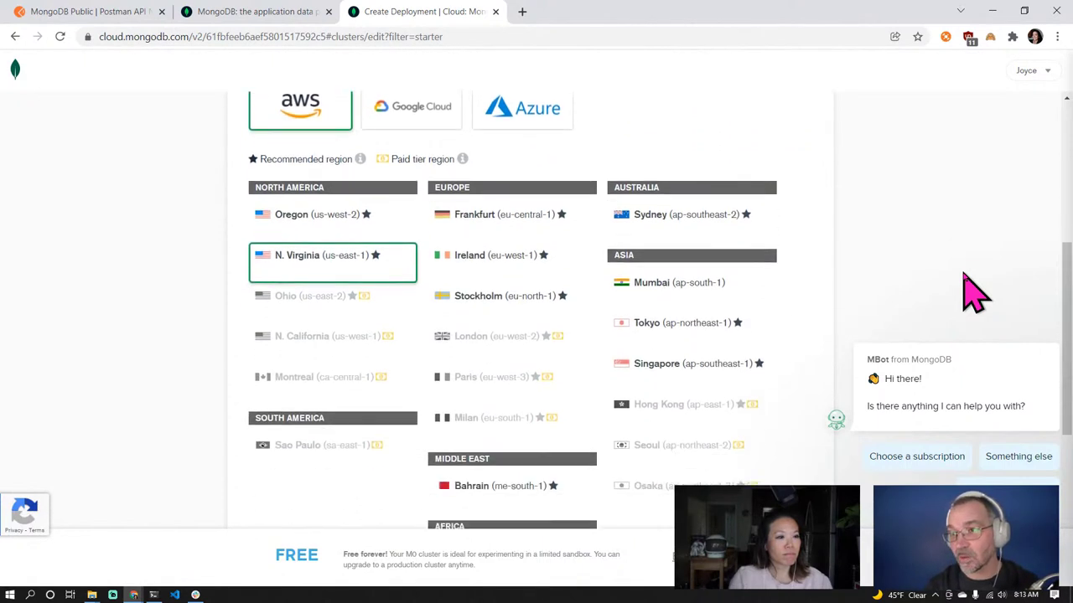
scroll(972, 289, down, 3)
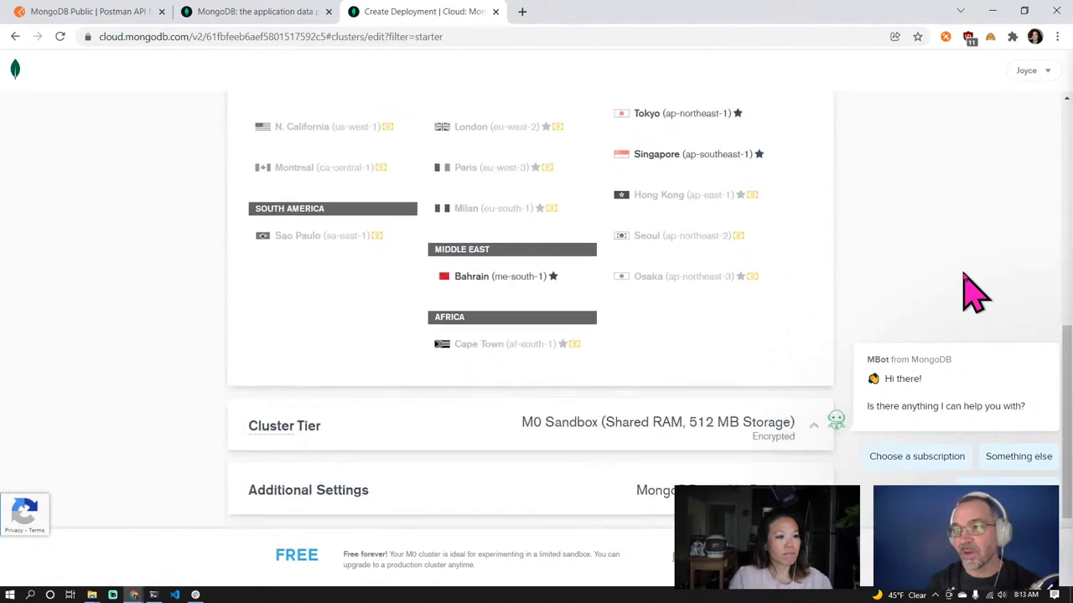
scroll(972, 289, up, 2)
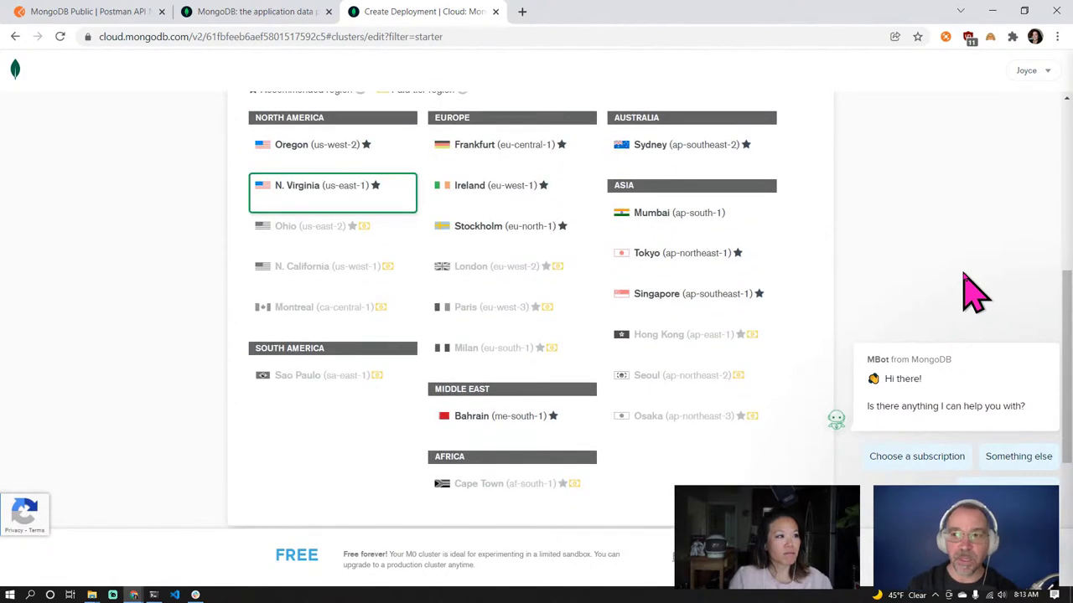
scroll(972, 290, up, 2)
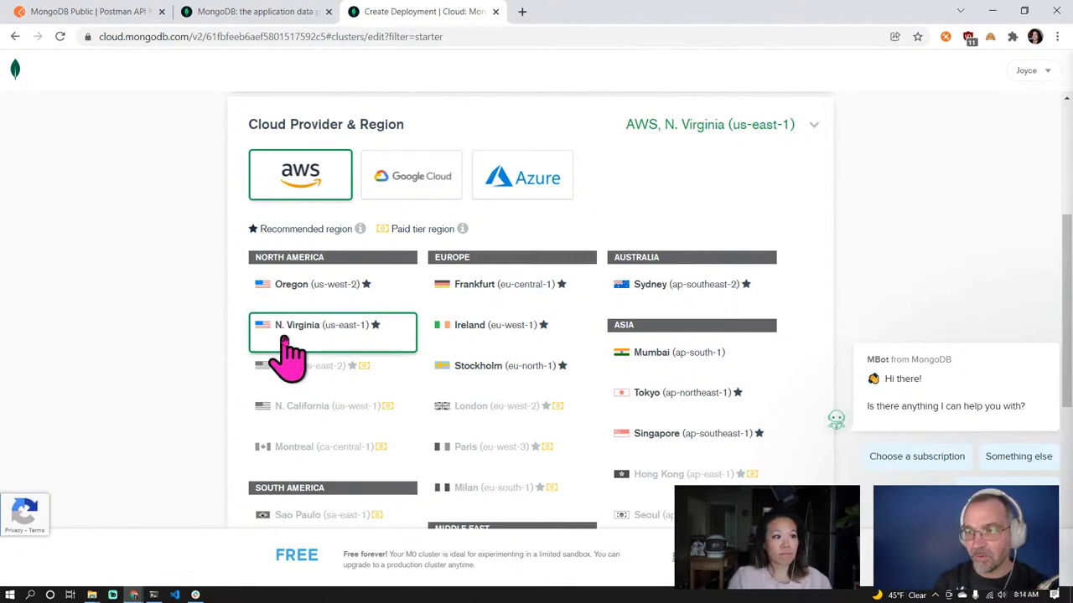
click(279, 286)
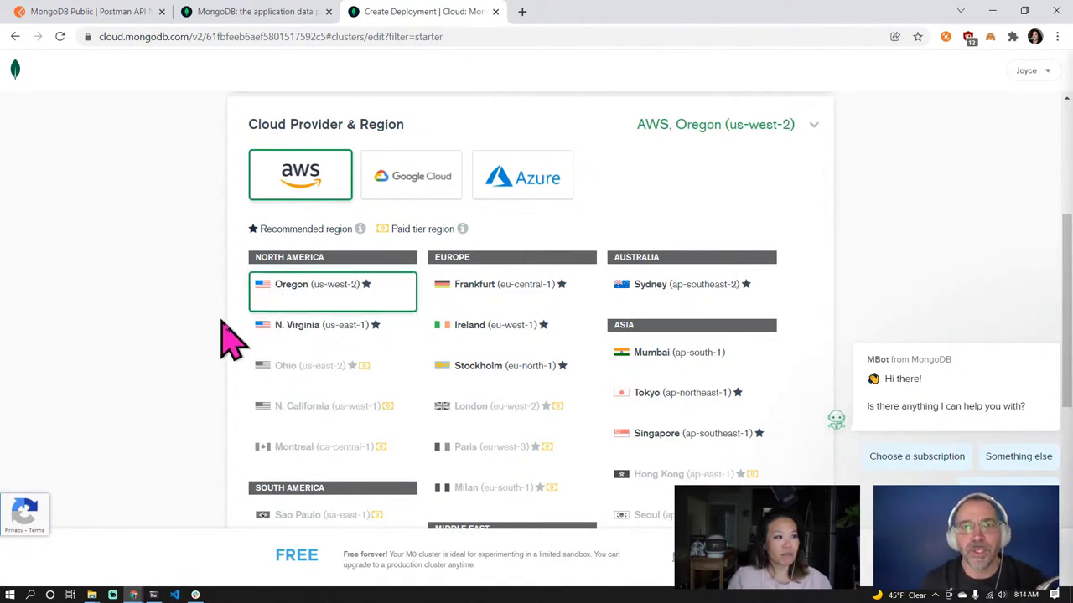
click(291, 333)
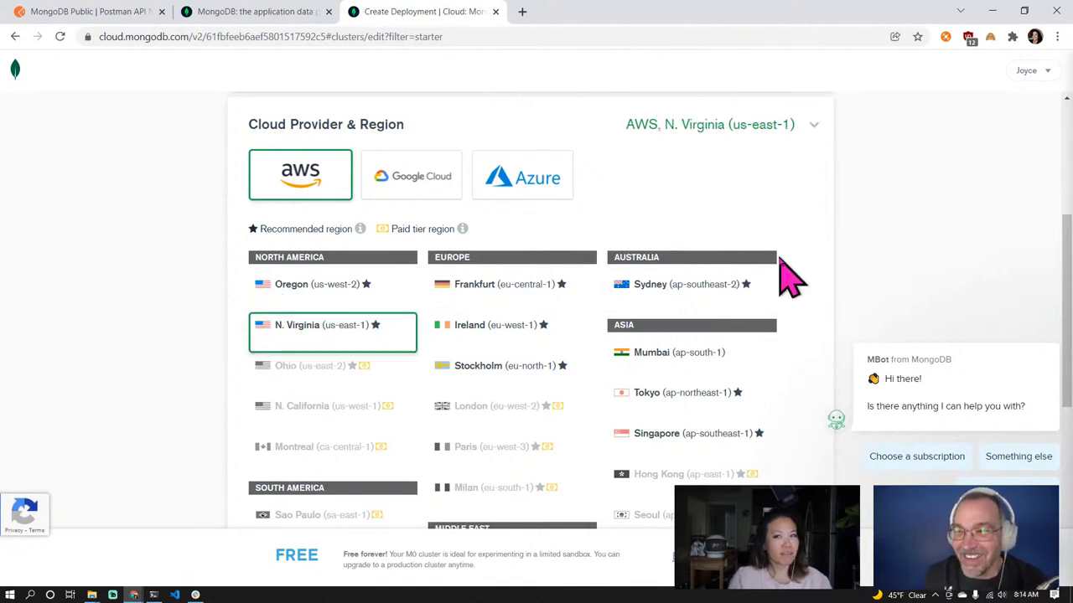
Review the M0 Sandbox tier settings and submit Cluster0
scroll(855, 302, down, 2)
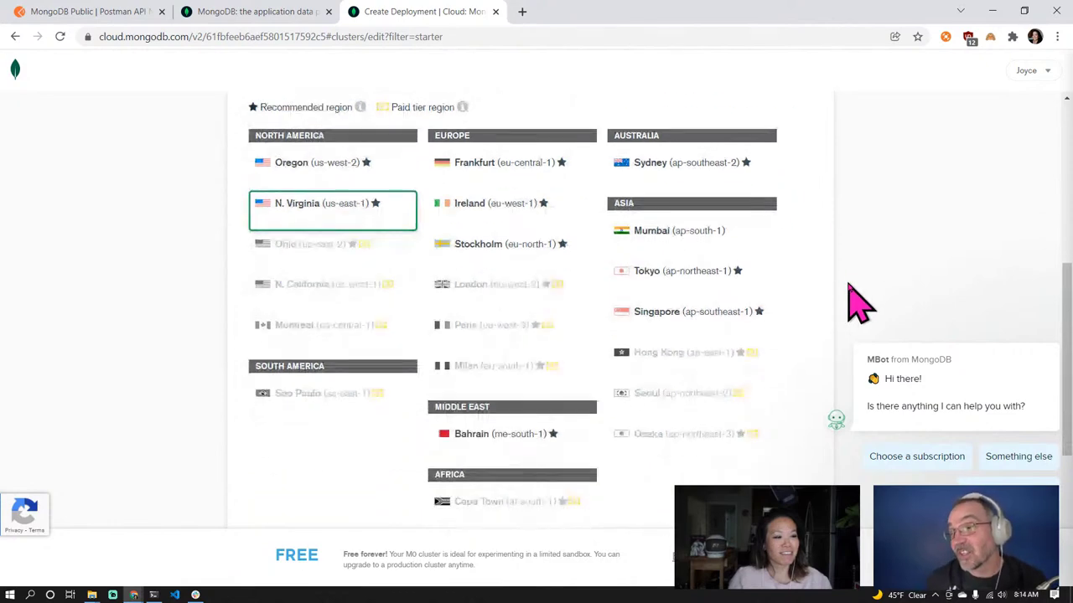
scroll(855, 301, down, 2)
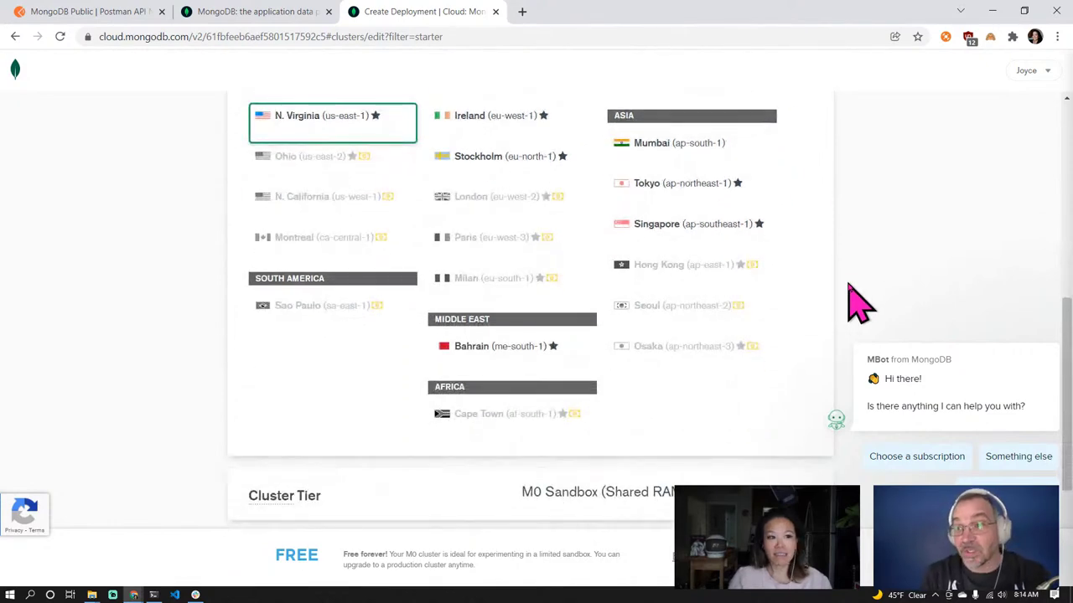
scroll(854, 302, up, 1)
scroll(859, 301, up, 2)
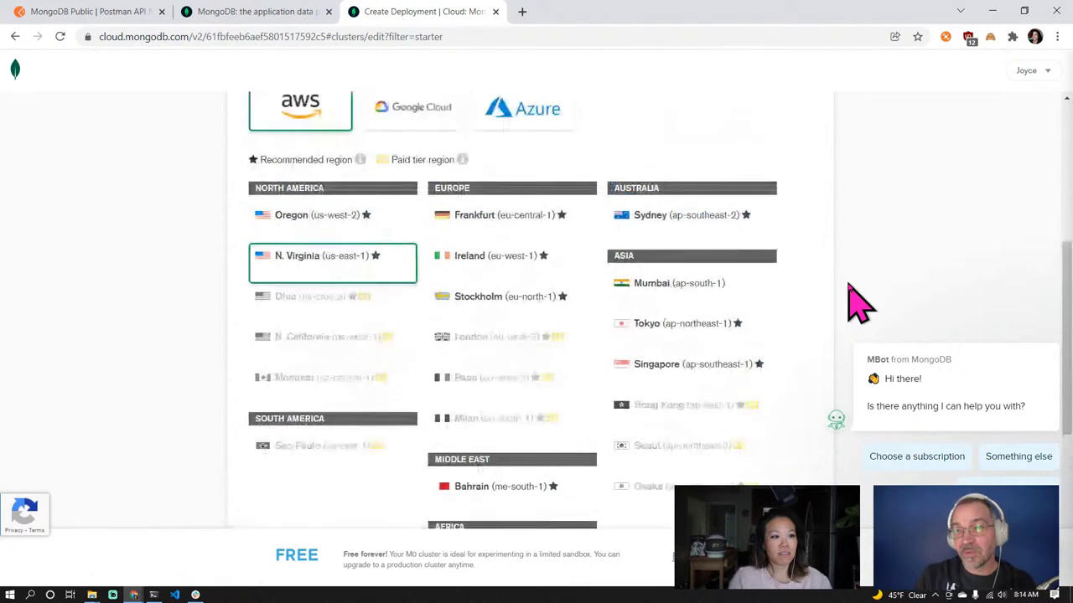
scroll(854, 302, down, 1)
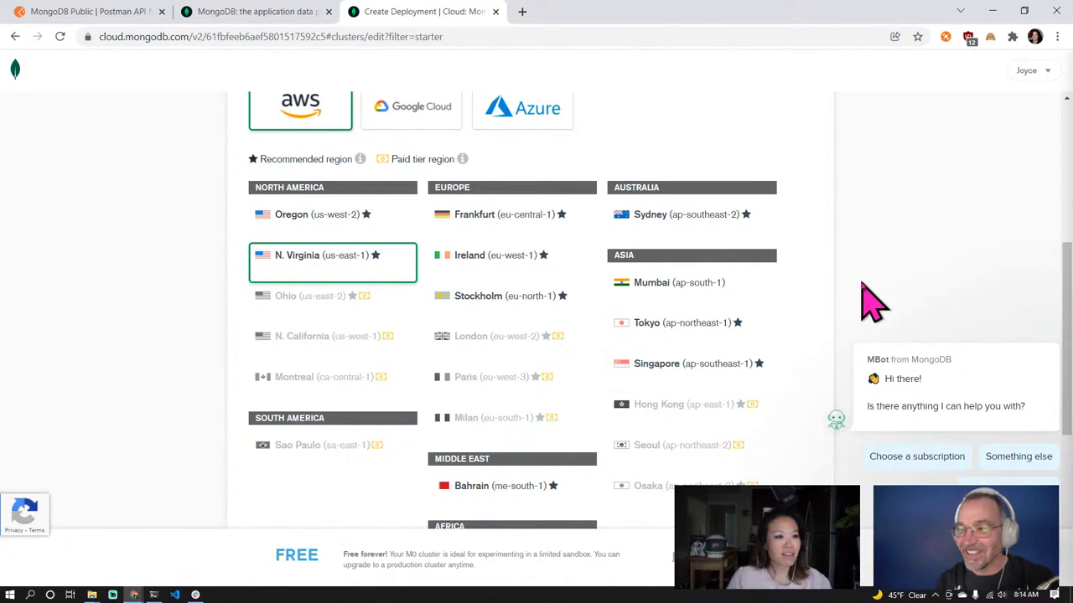
scroll(867, 299, down, 3)
scroll(863, 299, down, 2)
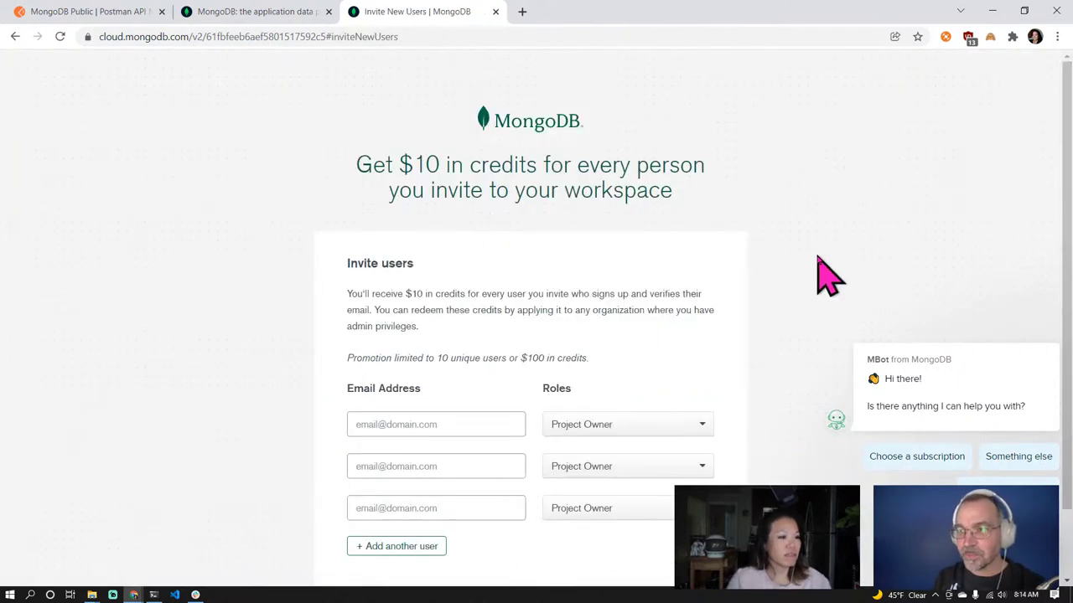
Skip inviting users to reach the Security Quickstart page
scroll(817, 256, down, 1)
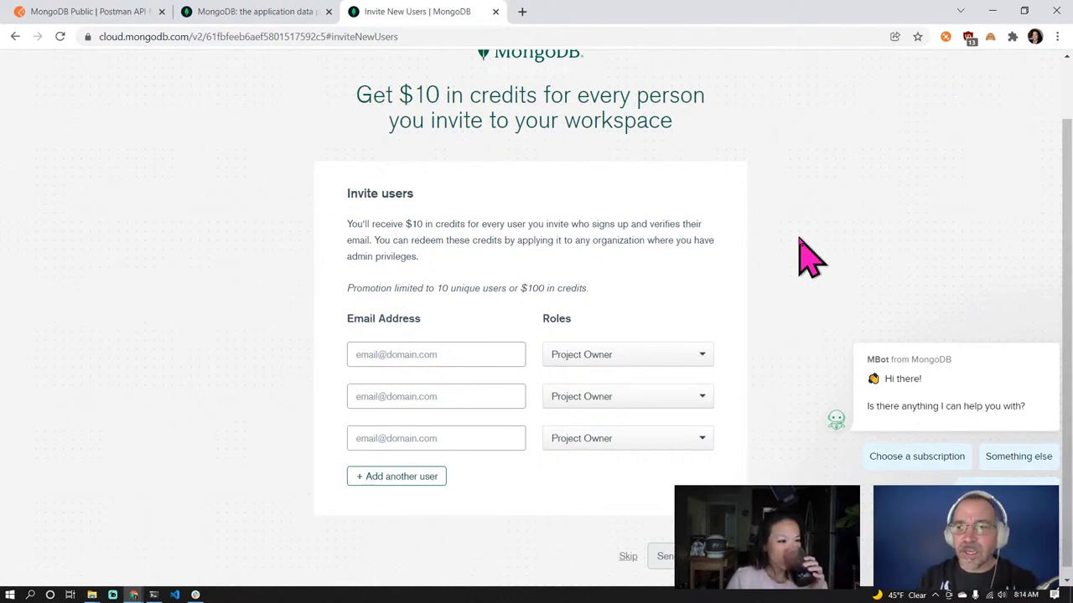
scroll(809, 256, down, 1)
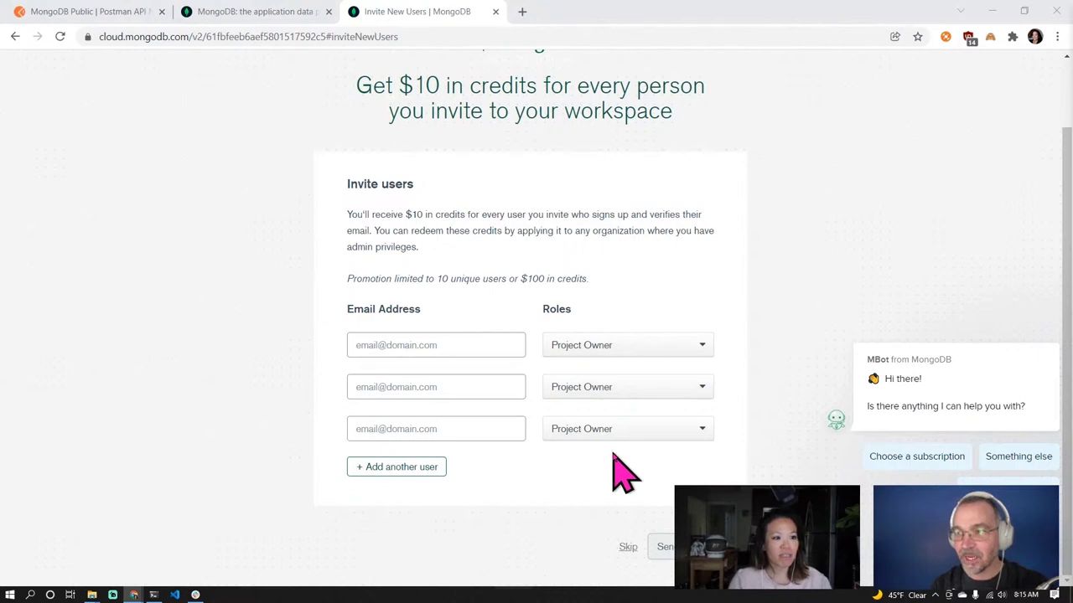
click(628, 548)
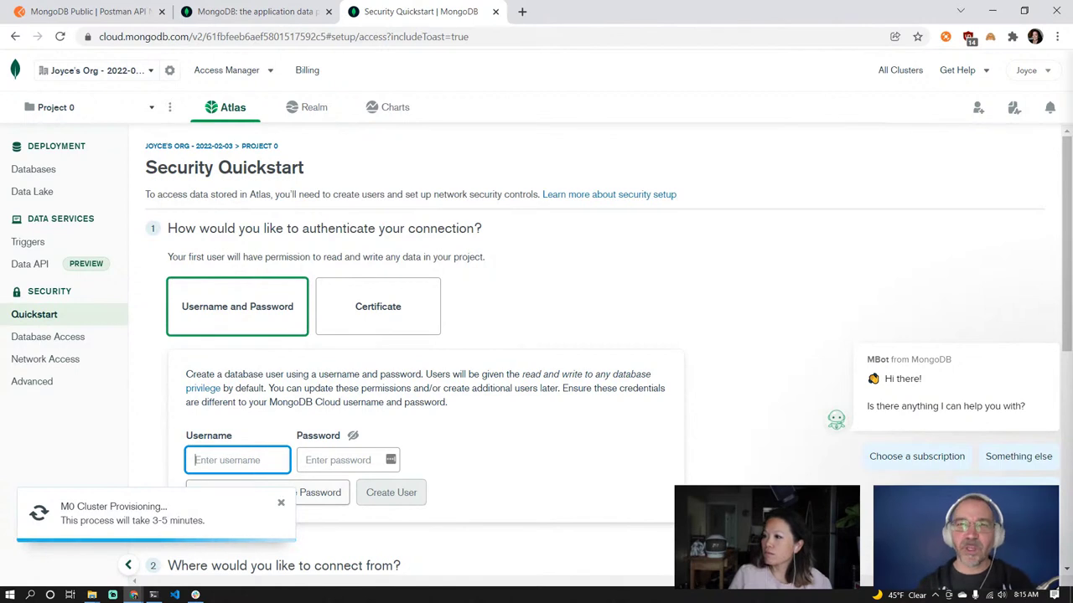
Create a database user named postman_bob with a password
key(alt+Tab)
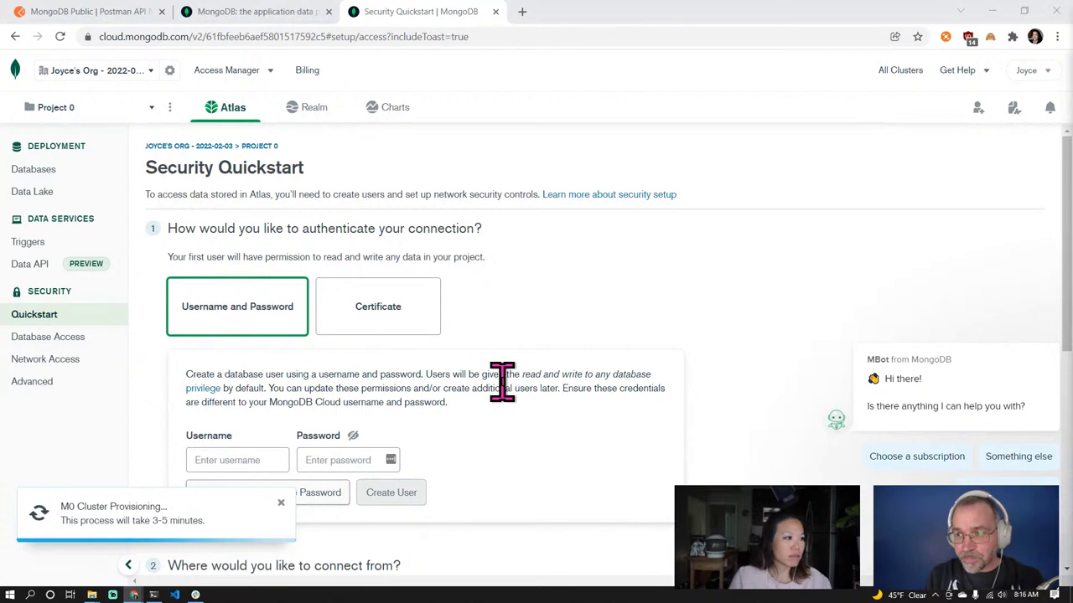
scroll(502, 383, down, 2)
click(228, 319)
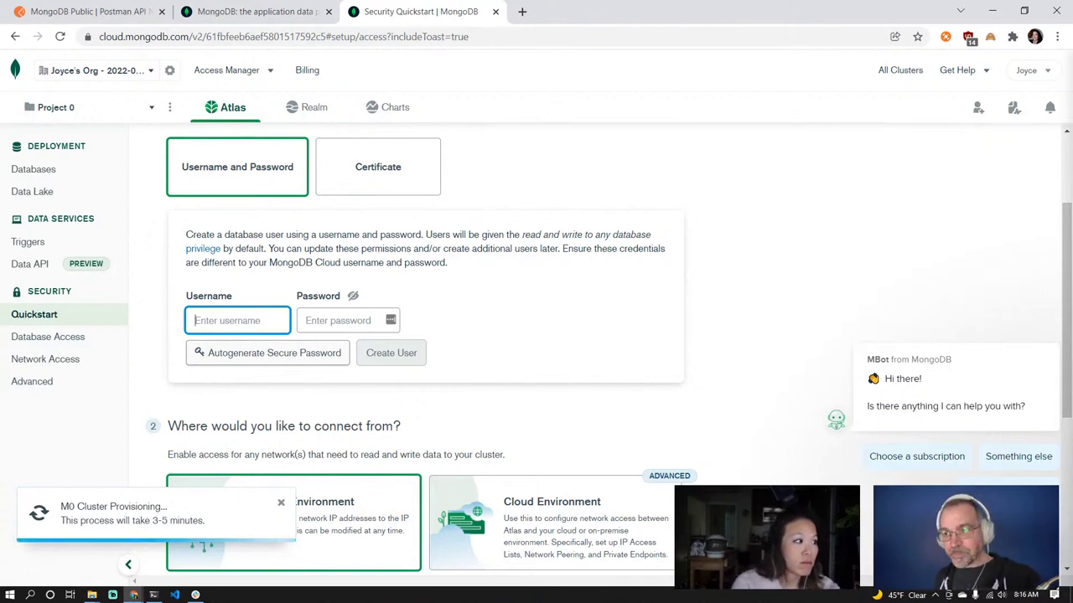
text(postman )
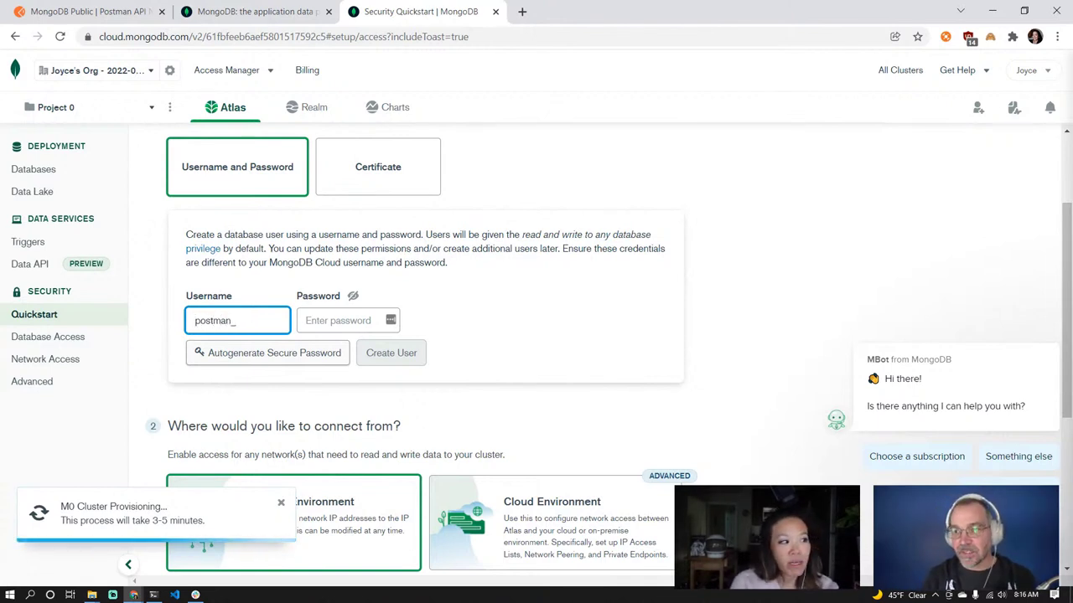
text(bob)
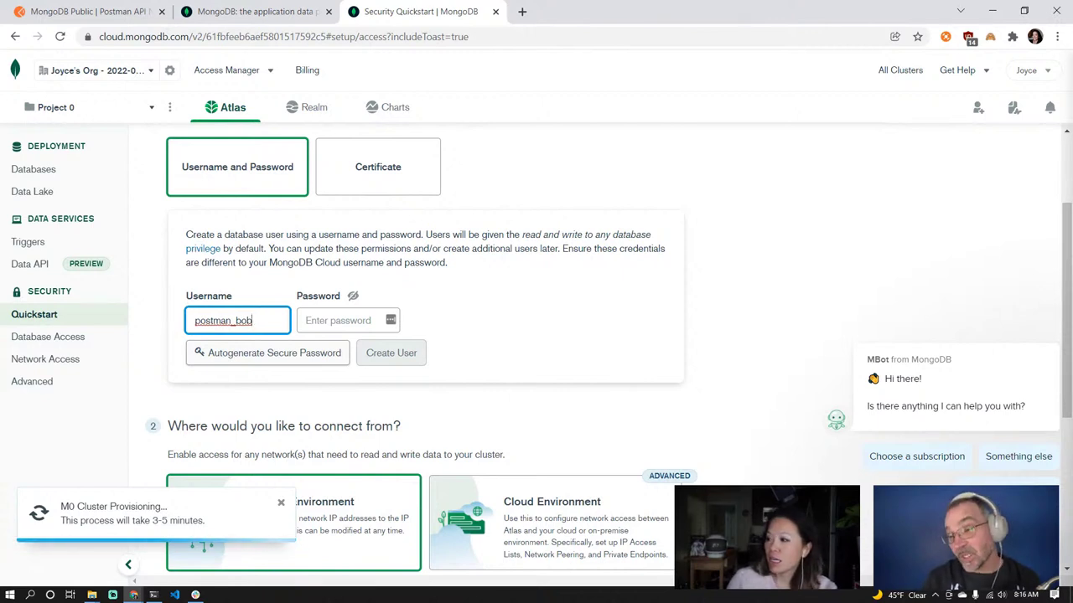
click(343, 319)
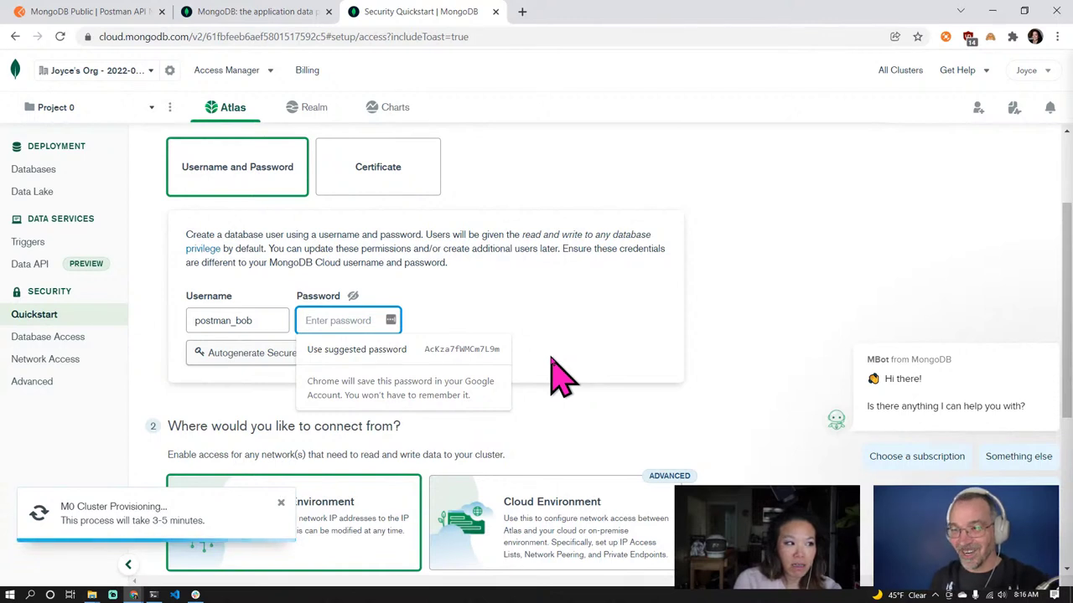
text(pos)
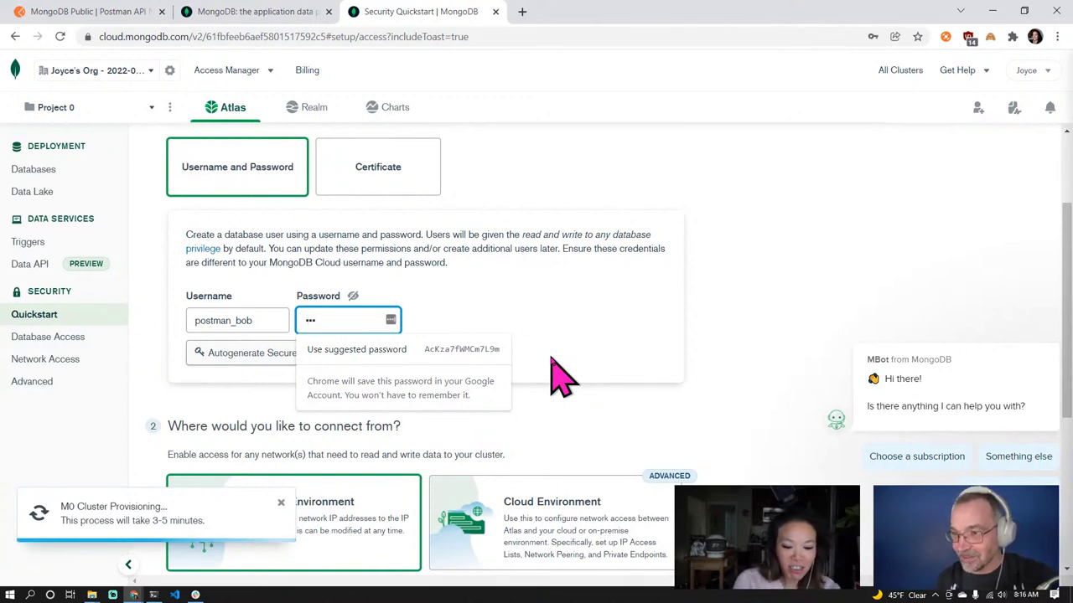
key(BackSpace)
key(BackSpace)
key(BackSpace)
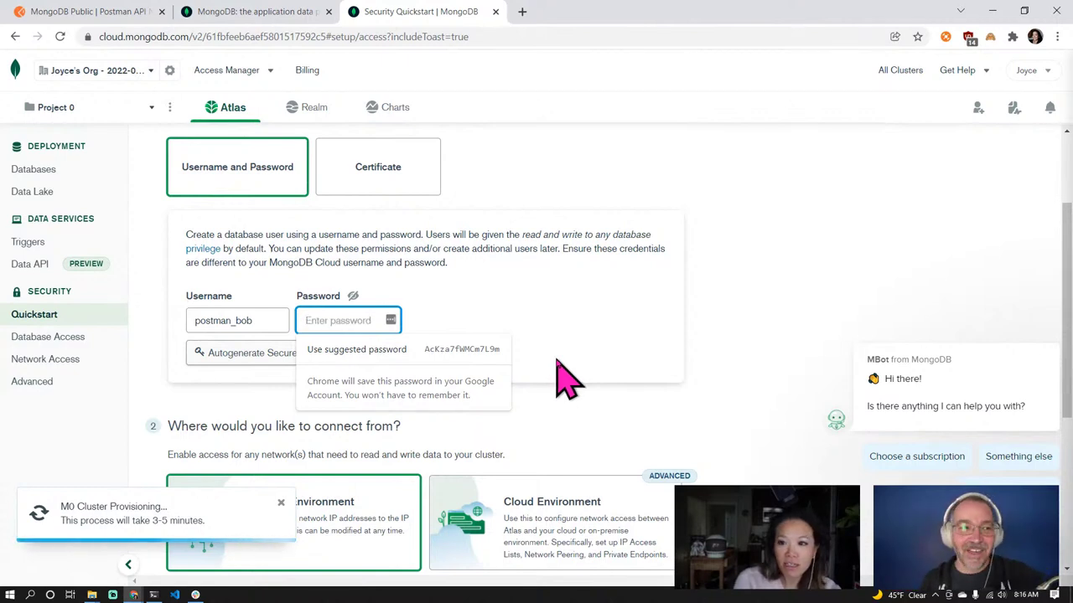
text(postman)
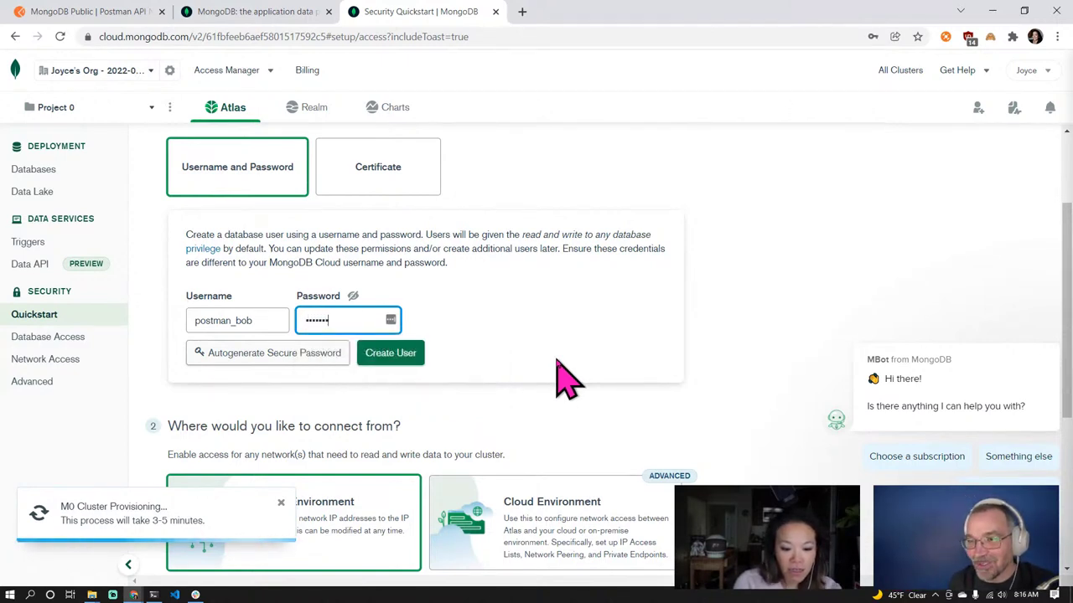
text(123)
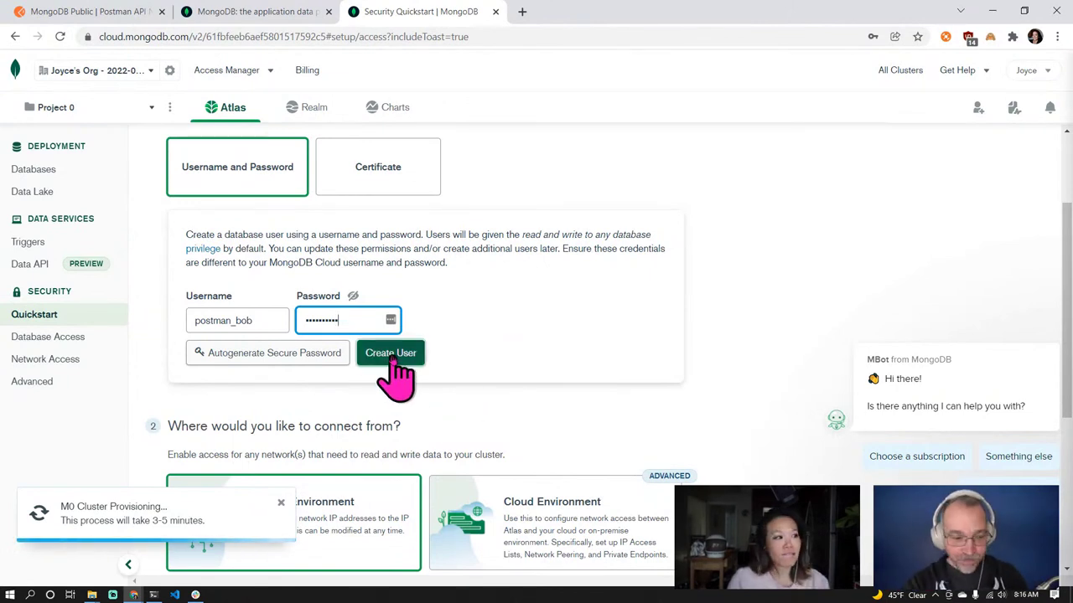
click(389, 356)
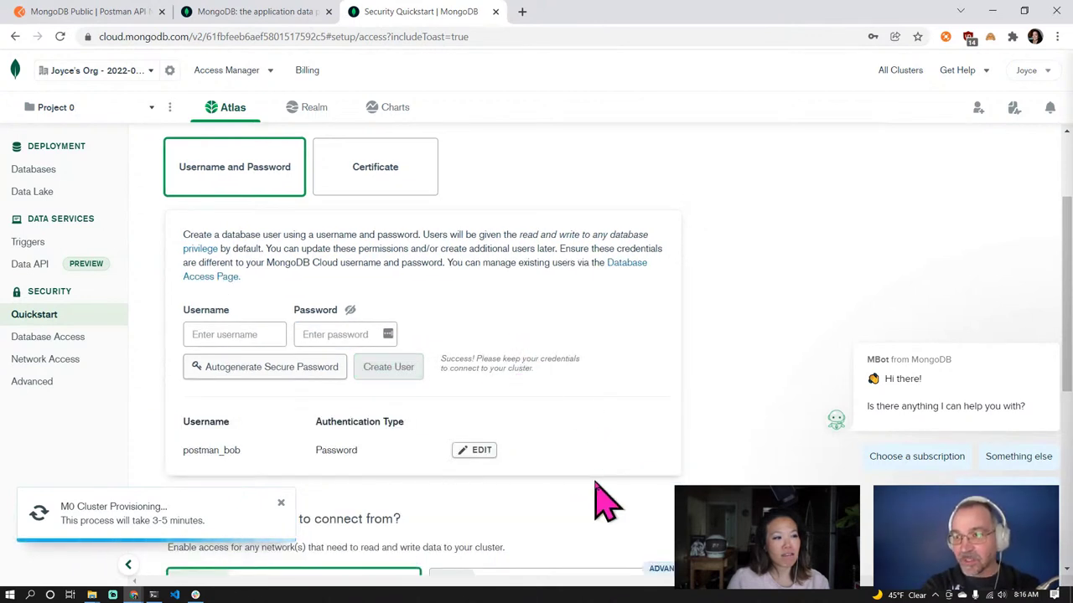
Add 0.0.0.0/0 to the IP Access List and finish the security quickstart
scroll(602, 502, down, 2)
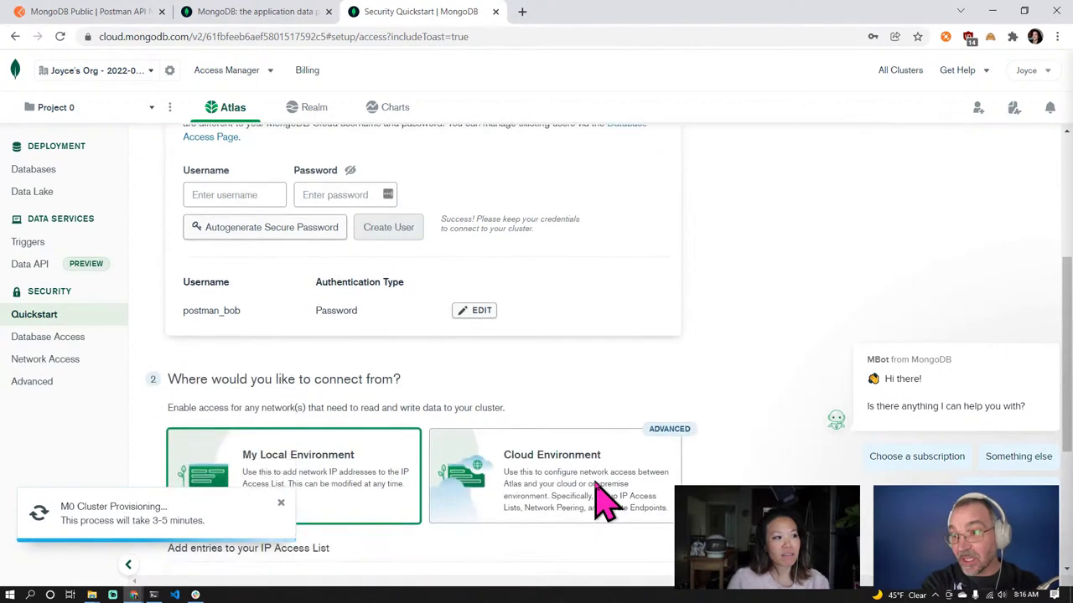
scroll(423, 352, down, 1)
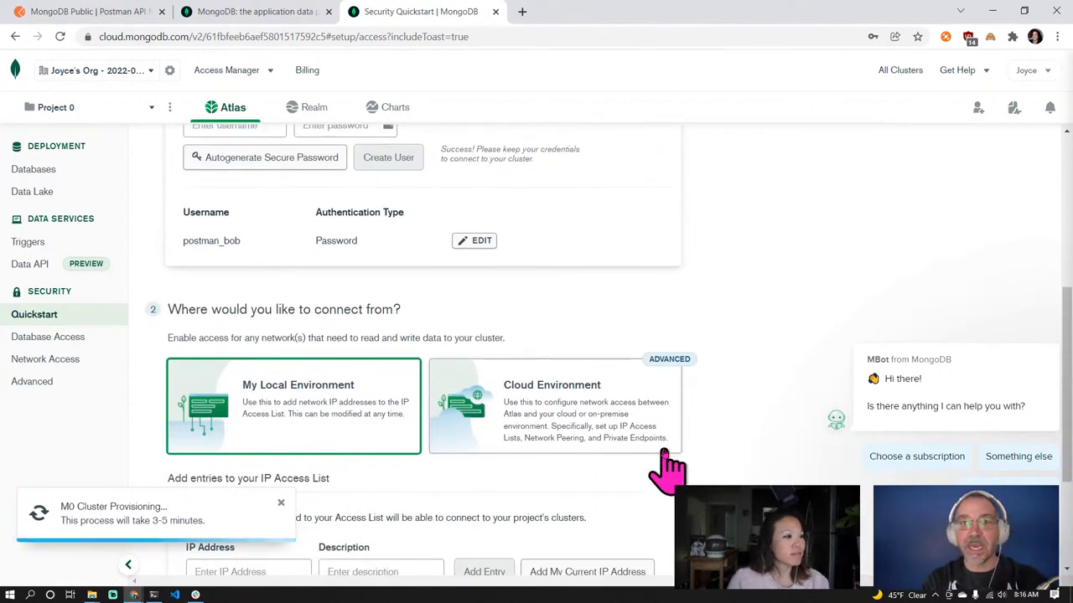
scroll(671, 466, down, 2)
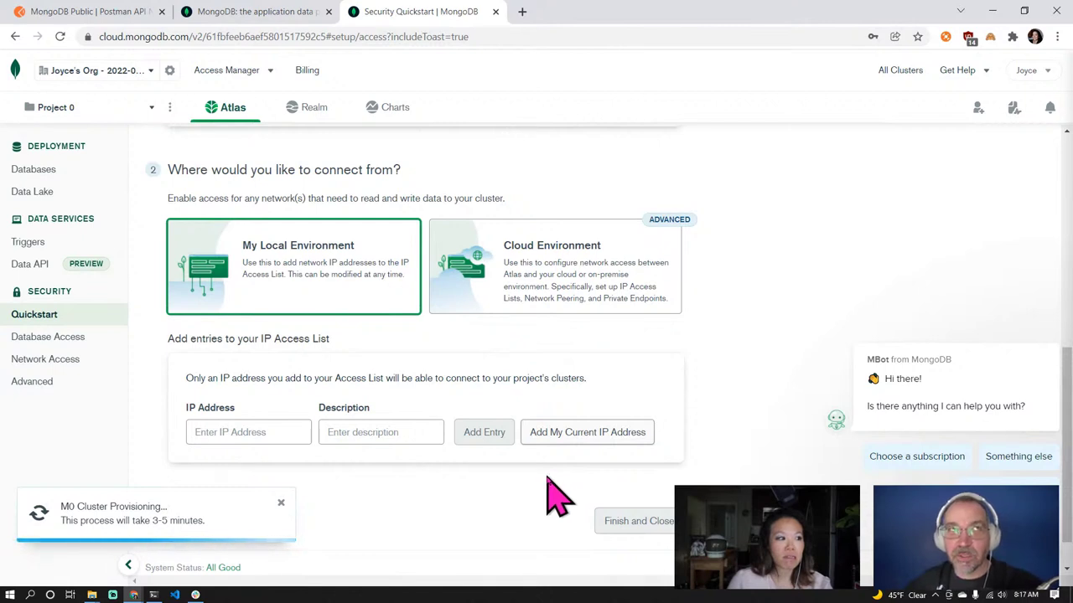
click(289, 433)
text(0)
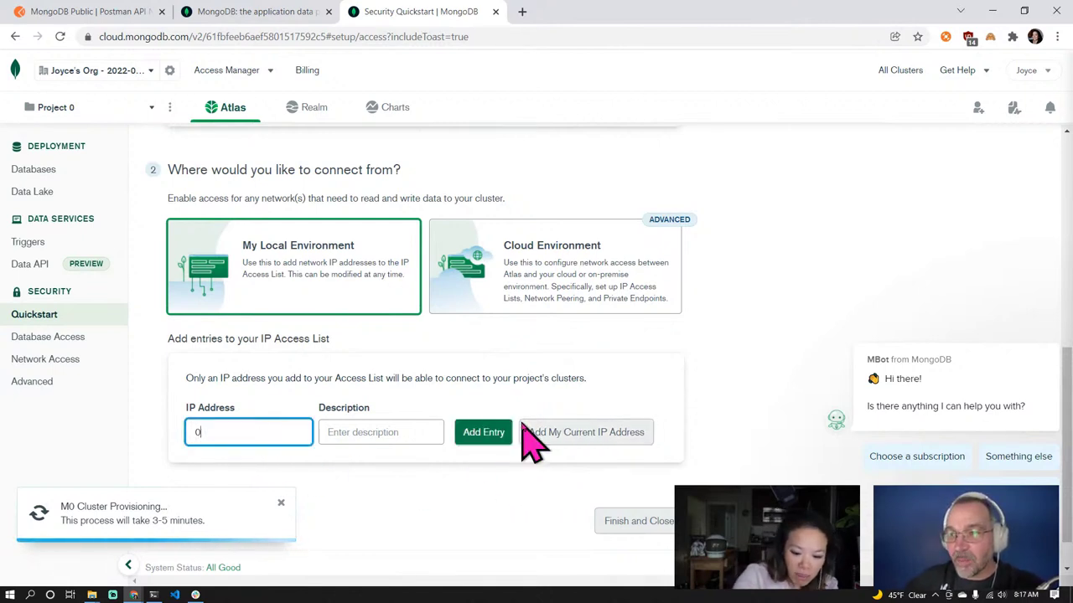
text(.0.0.0)
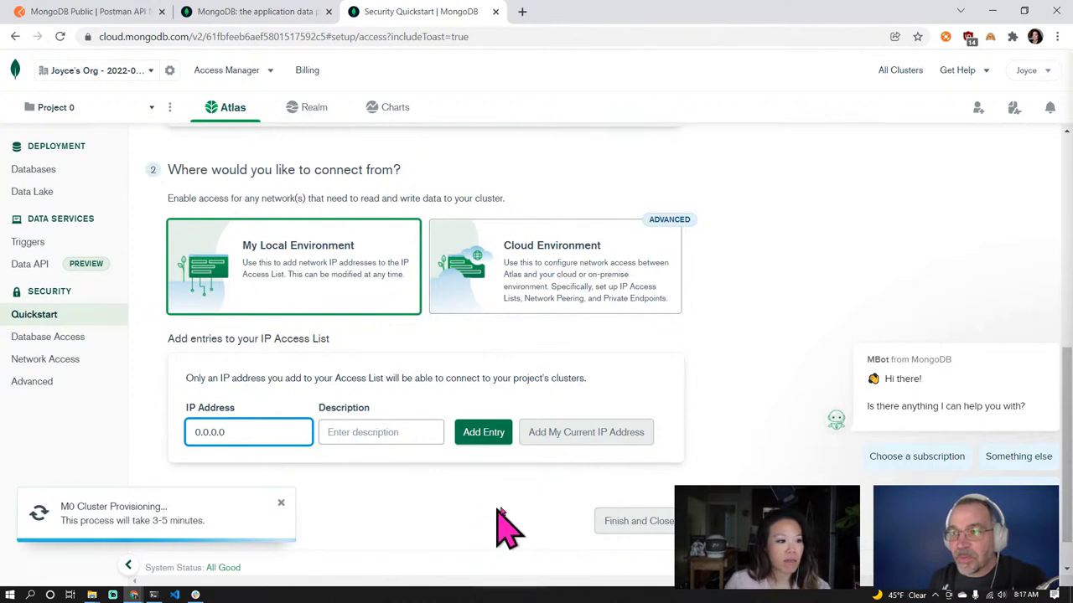
click(489, 436)
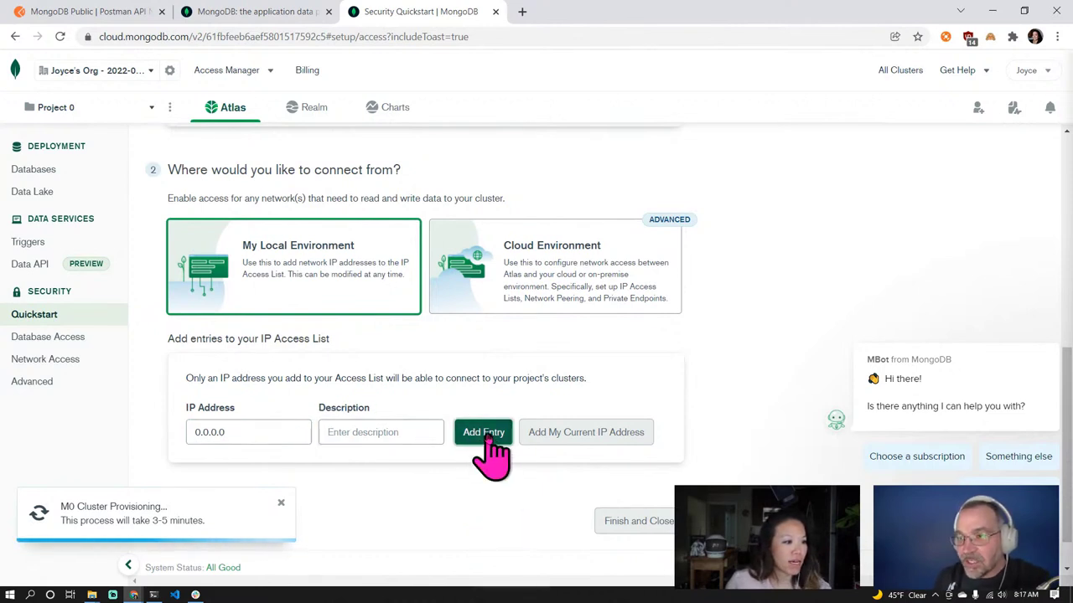
scroll(675, 465, down, 1)
scroll(675, 465, down, 1)
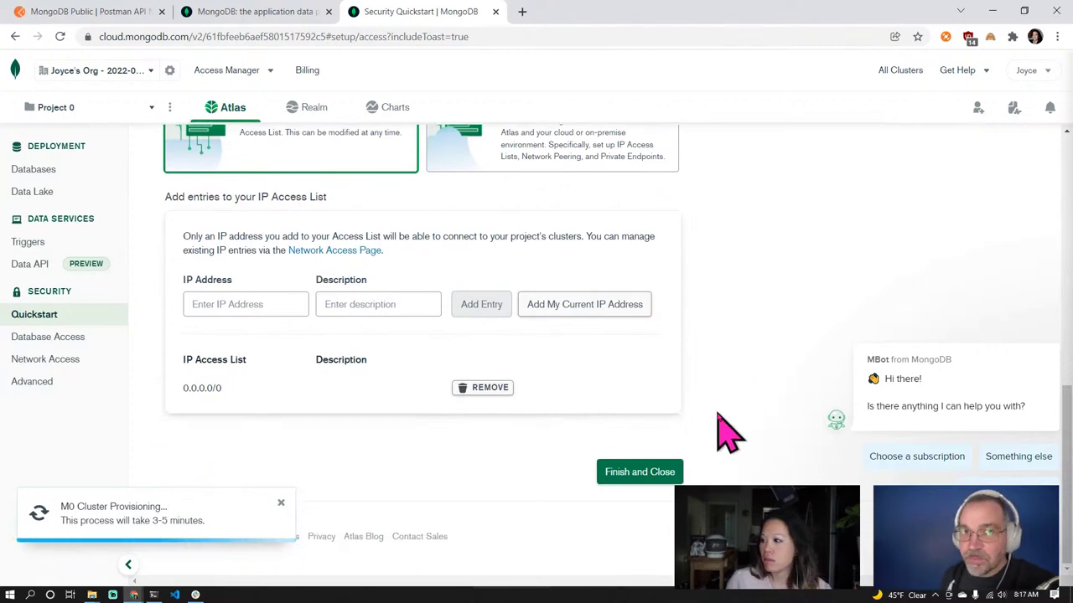
click(642, 472)
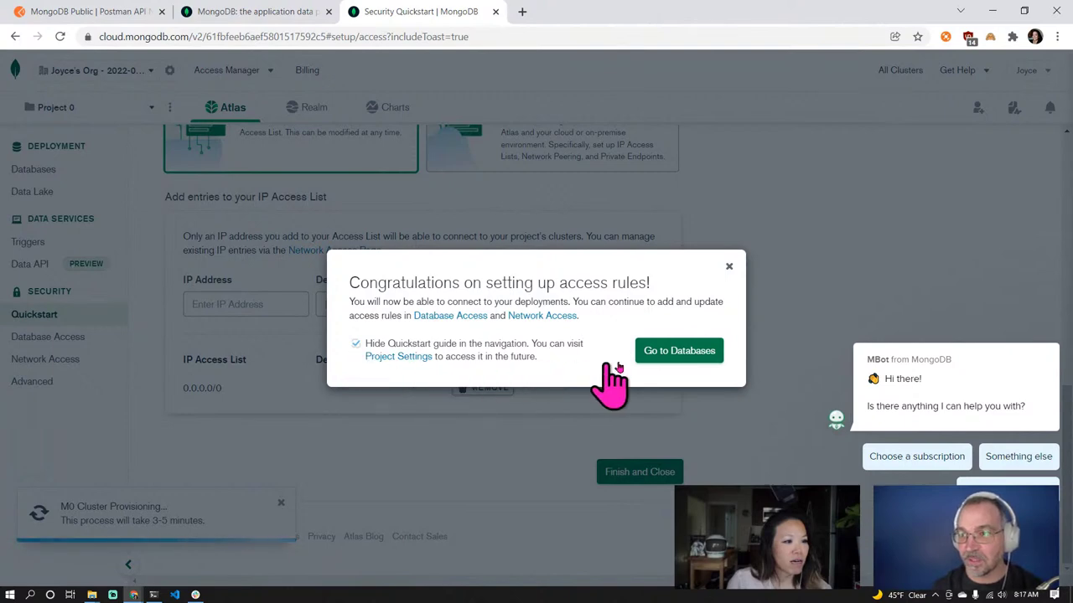
Go to Database Deployments from the congratulations dialog to view Cluster0
click(659, 362)
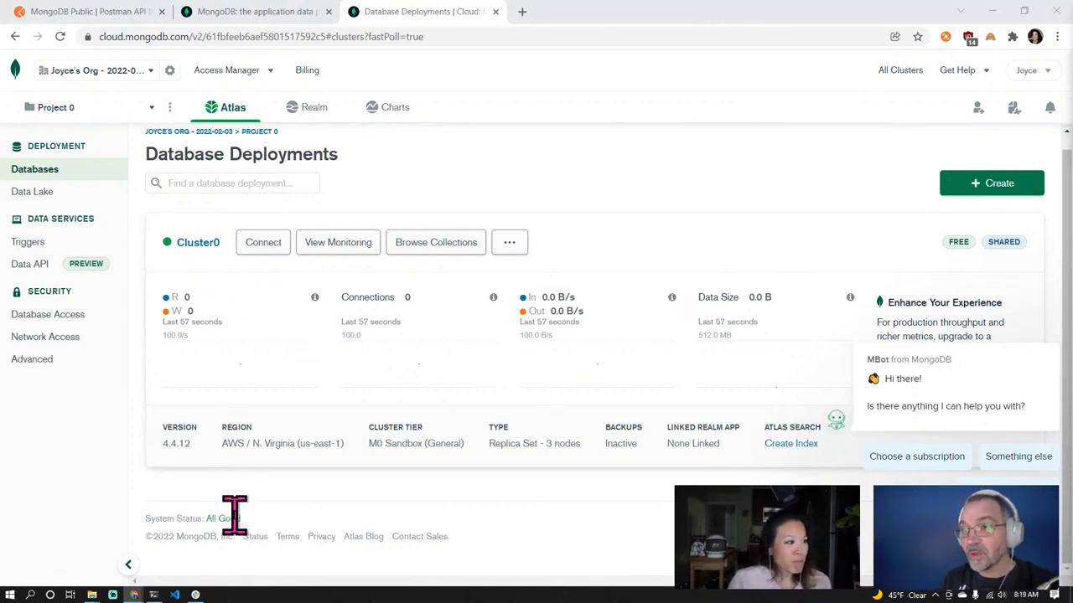
Load the sample dataset into Cluster0 from its more-actions menu
click(1048, 326)
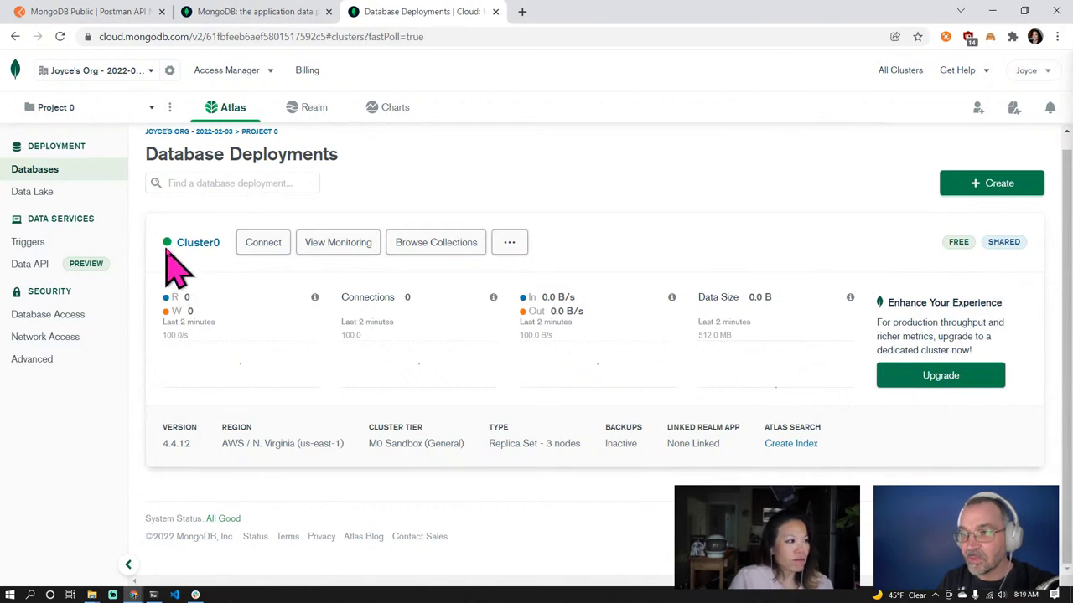
click(509, 243)
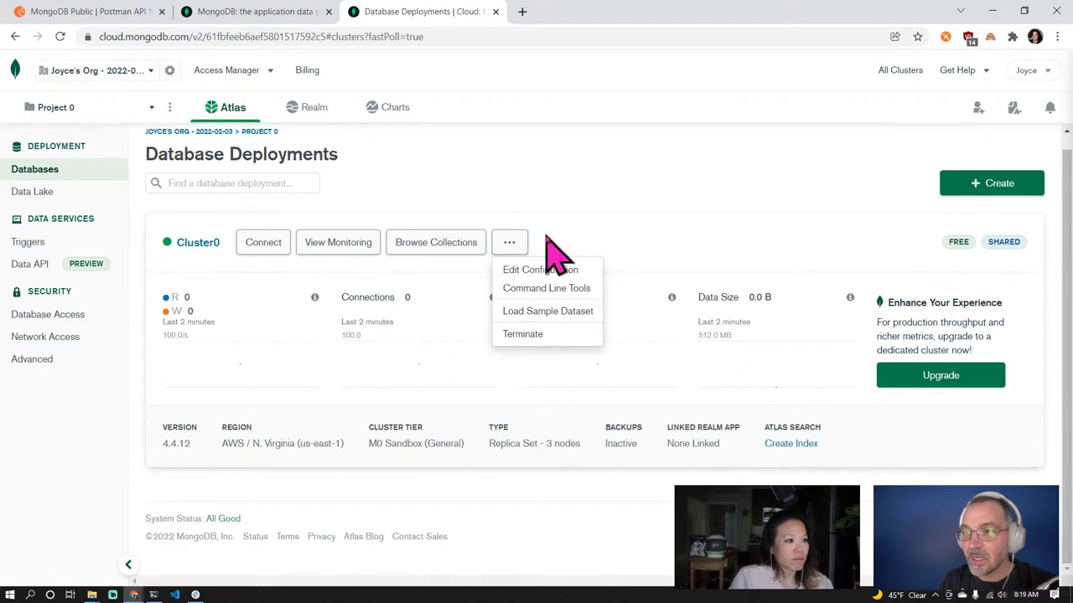
click(578, 314)
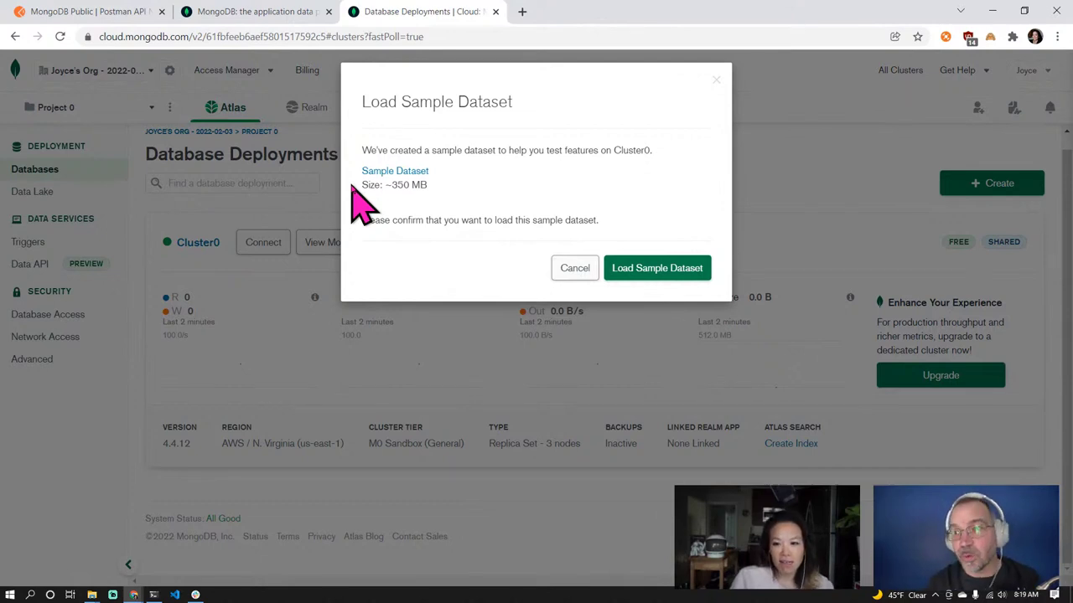
click(655, 273)
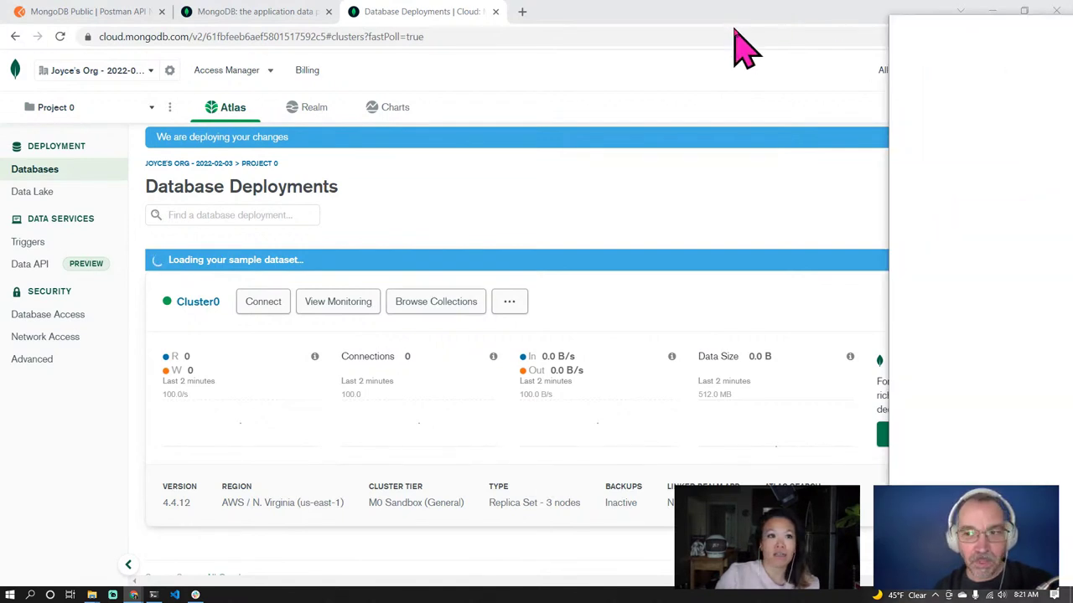
drag(737, 48, 608, 13)
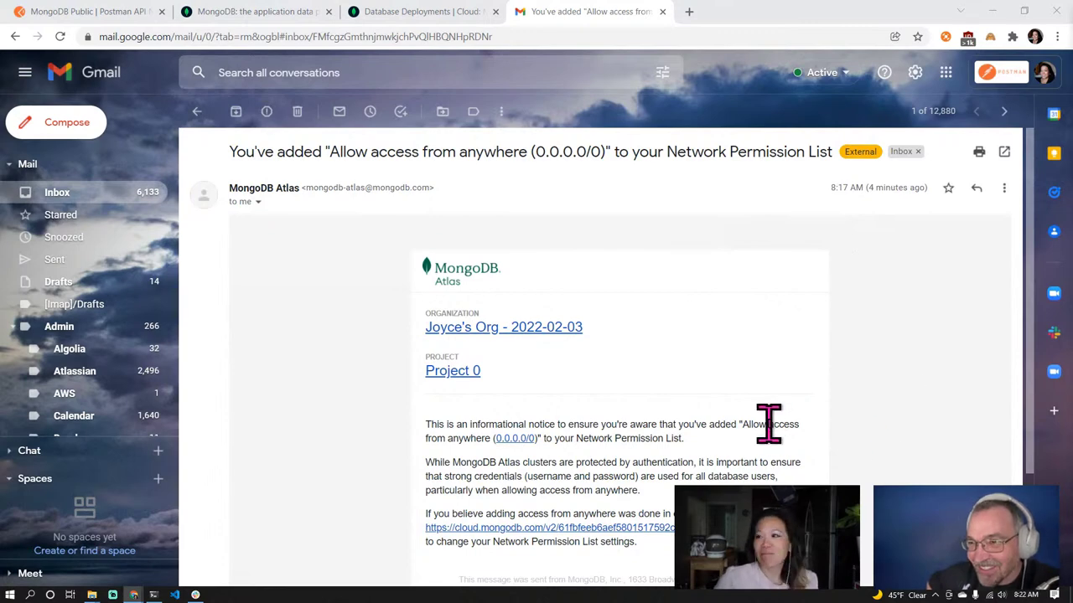
Put Gmail in its own window beside Atlas and accept the Postman Stream project invitation
scroll(769, 424, down, 1)
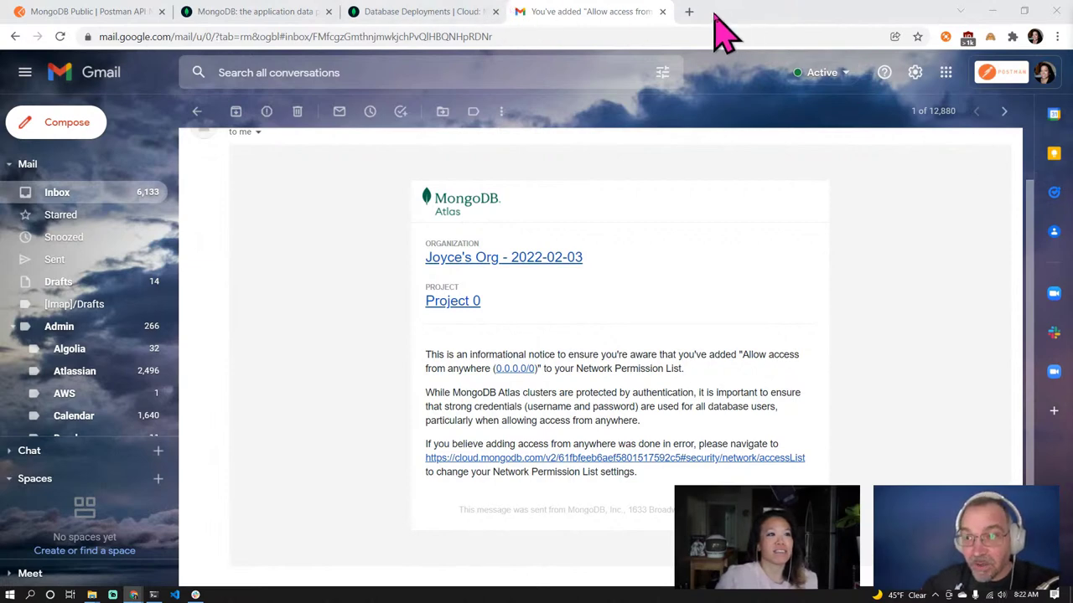
drag(612, 15, 1071, 69)
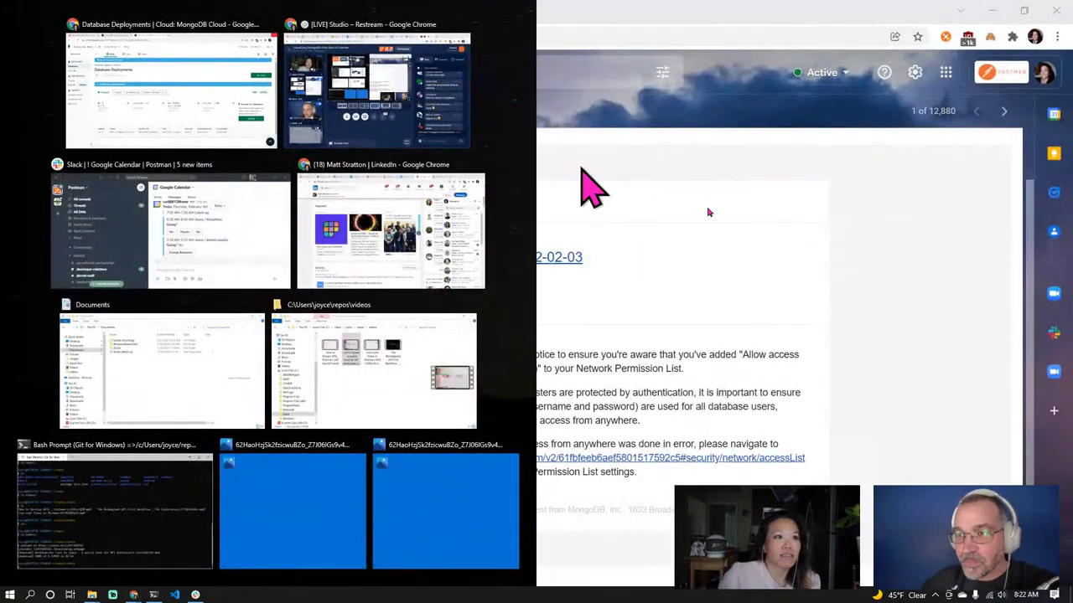
click(582, 185)
drag(281, 17, 1071, 44)
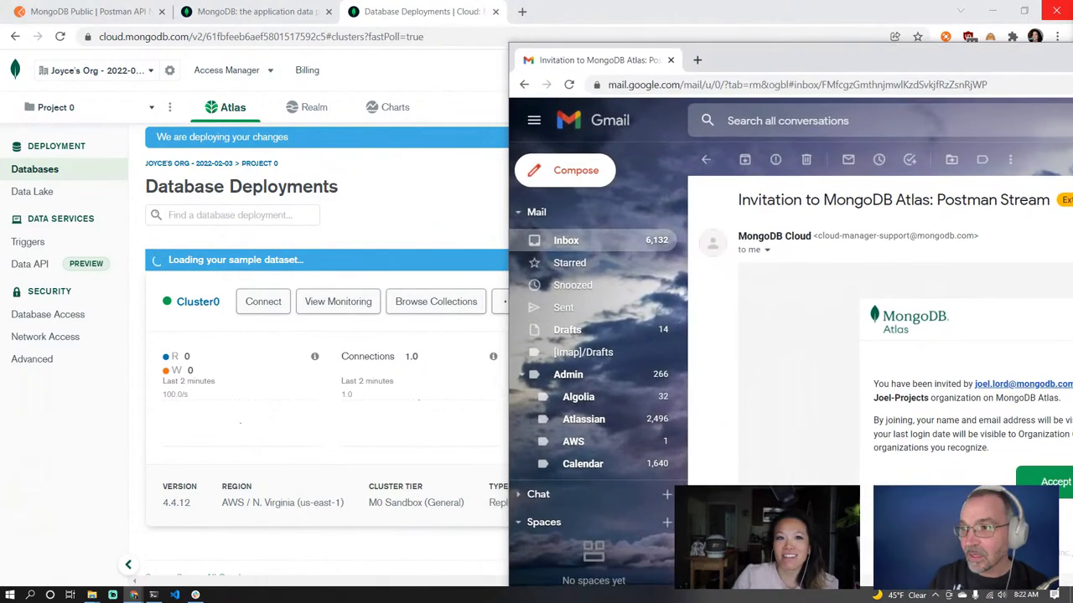
drag(911, 64, 488, 25)
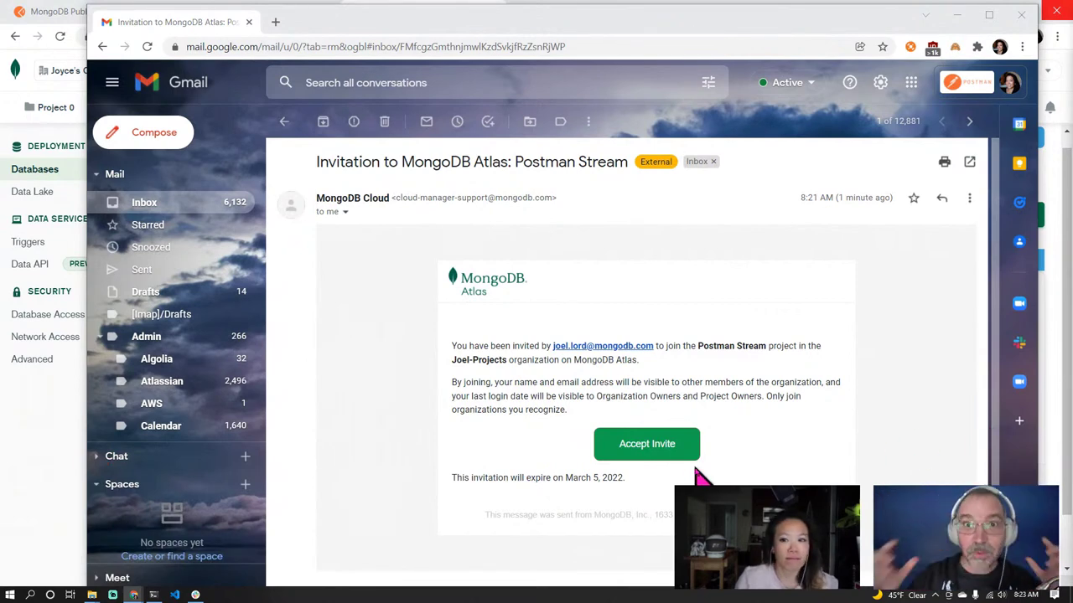
click(657, 456)
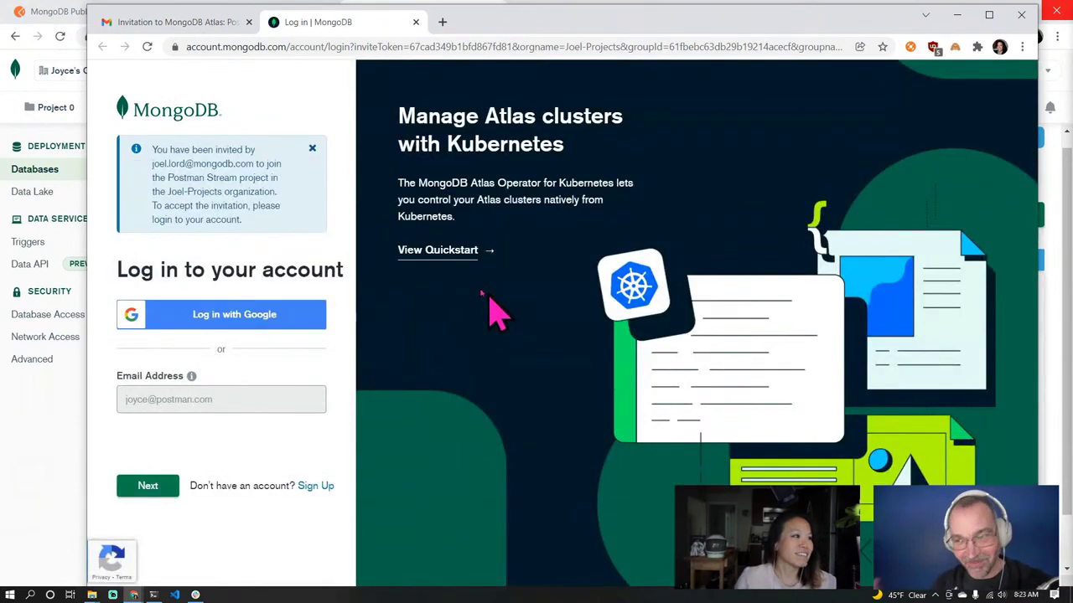
Sign in to MongoDB Atlas with the work Google account and maximize the browser window
click(209, 322)
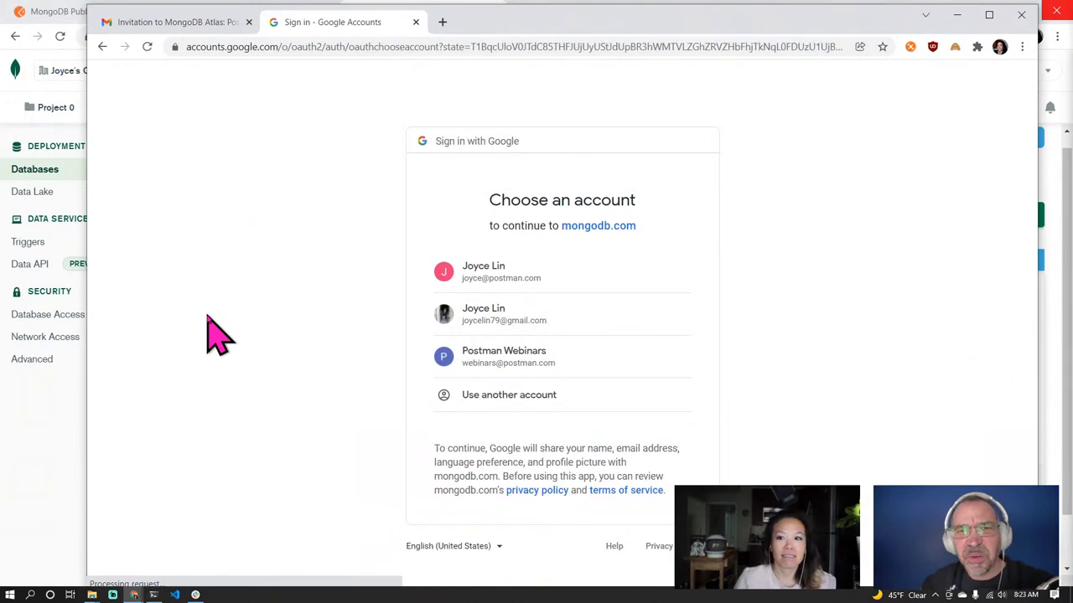
click(517, 285)
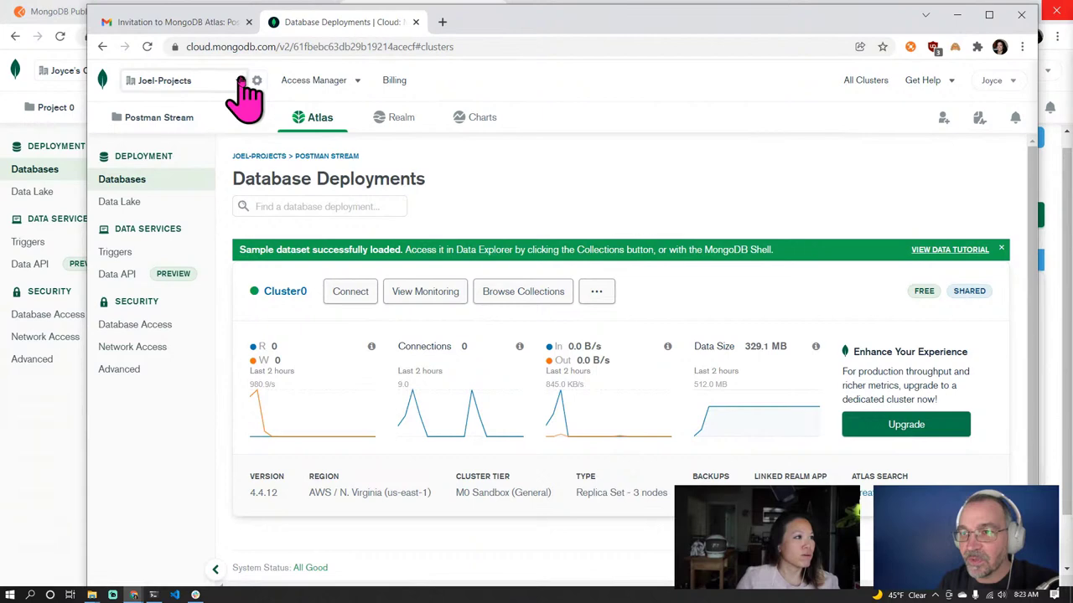
double_click(531, 28)
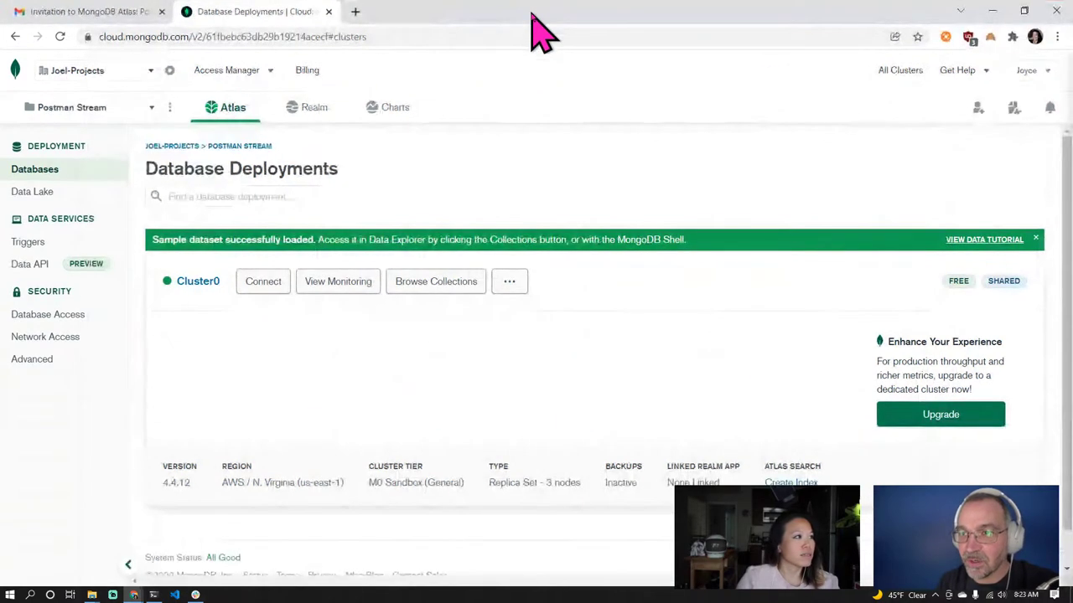
Open and close the organization list, then the project list showing Postman Stream
click(151, 74)
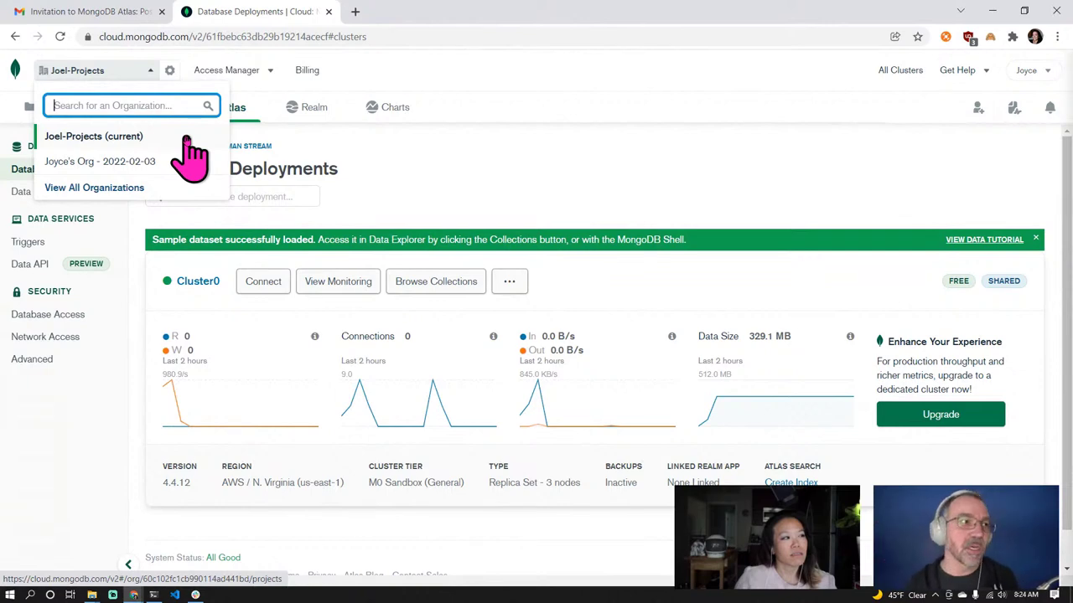
click(317, 155)
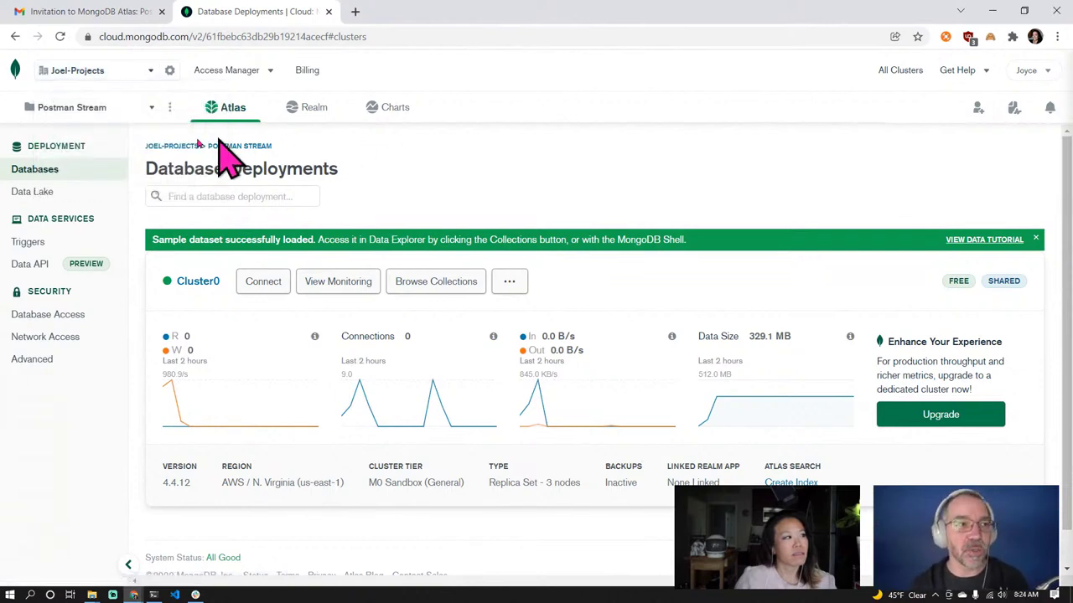
click(150, 109)
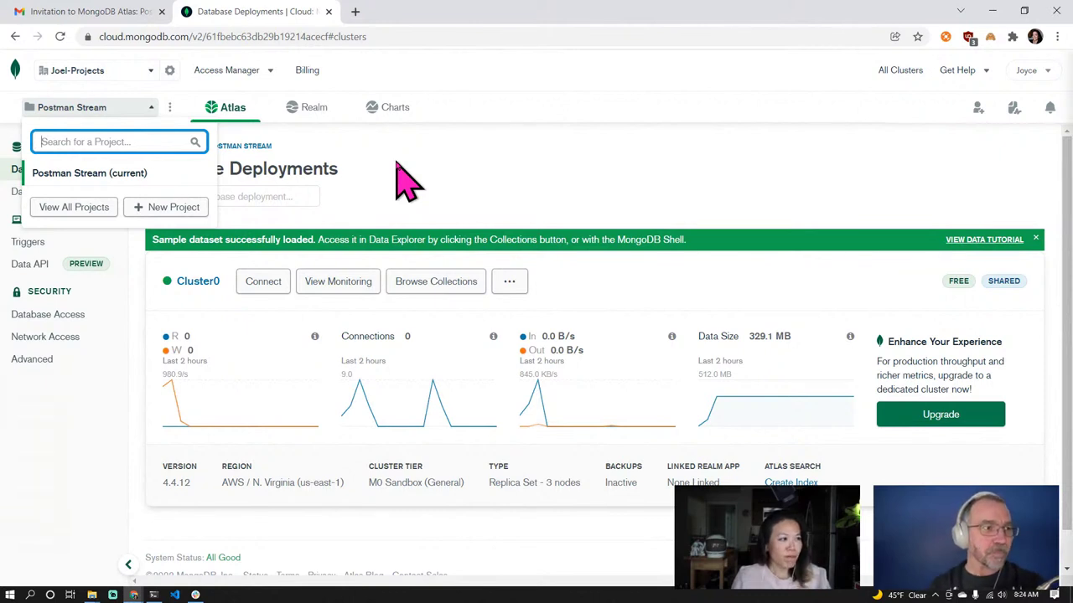
click(407, 180)
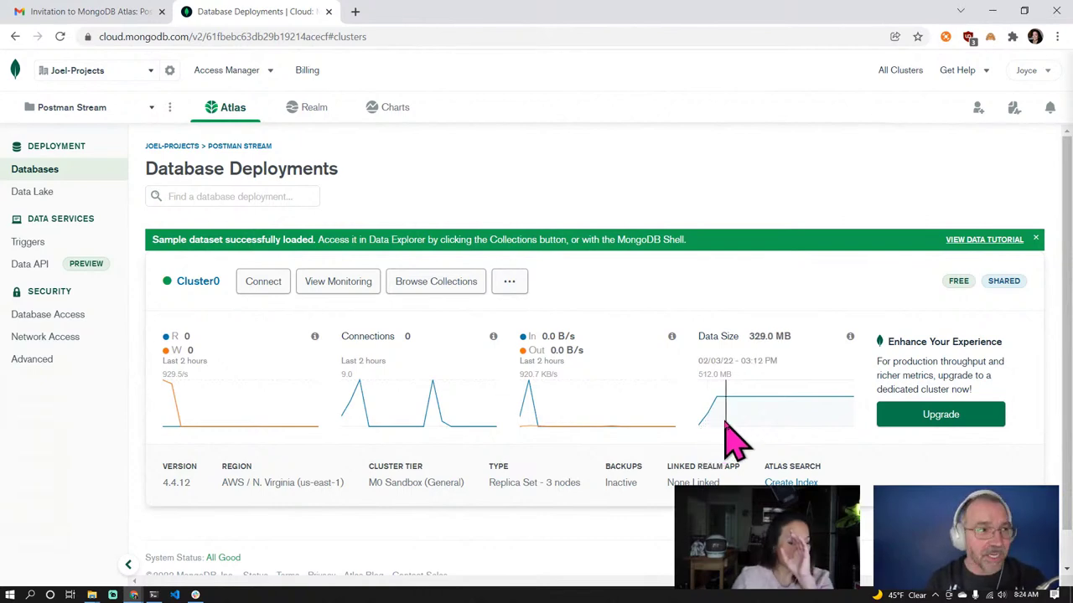
Browse Cluster0's collections, reload the data explorer, and expand the sample_mflix database
click(459, 294)
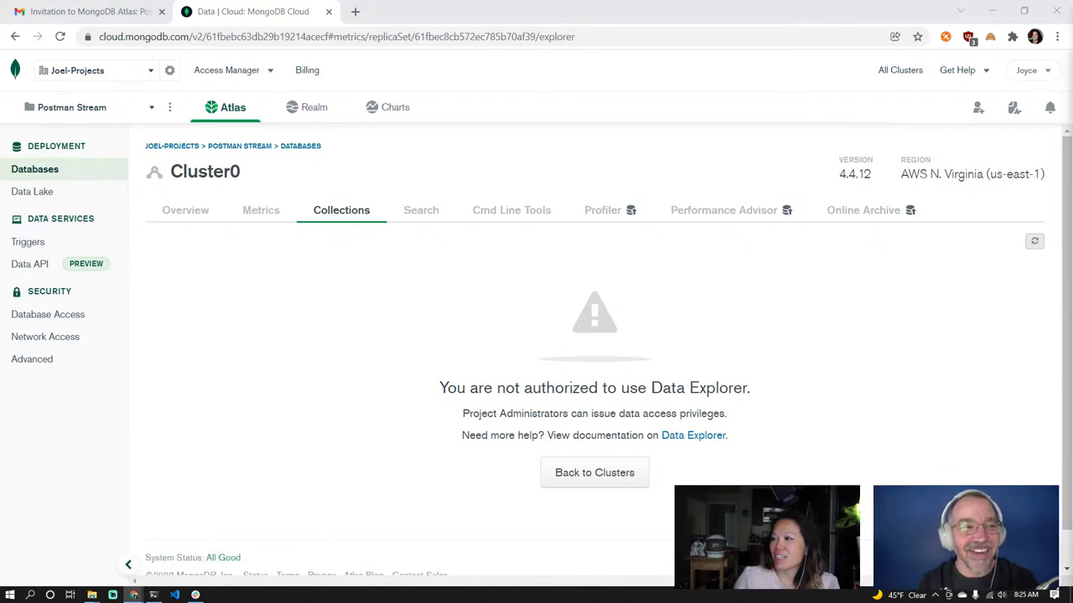
click(59, 36)
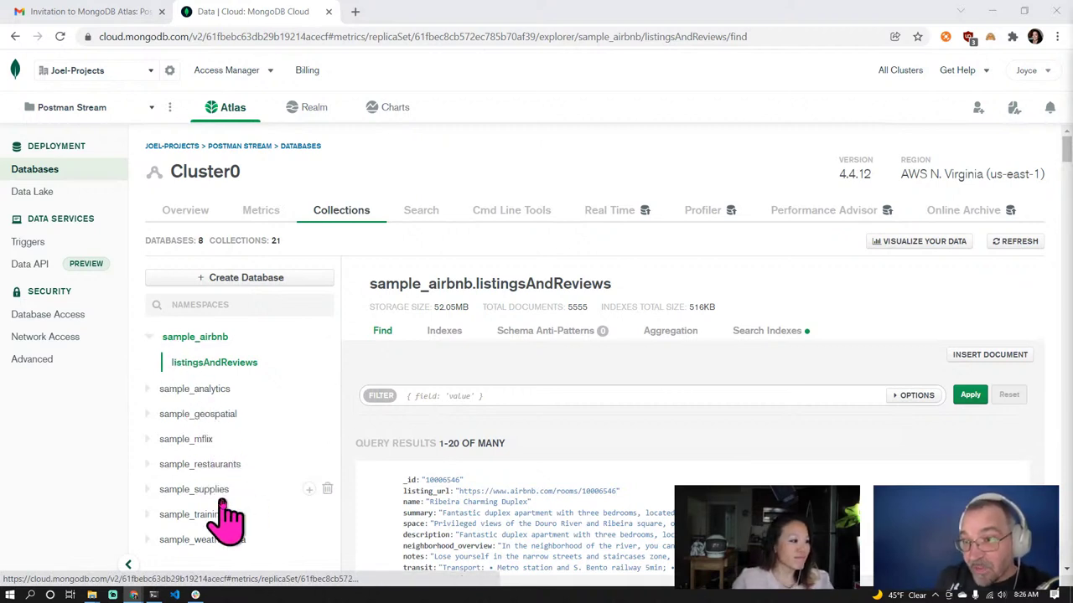
click(168, 442)
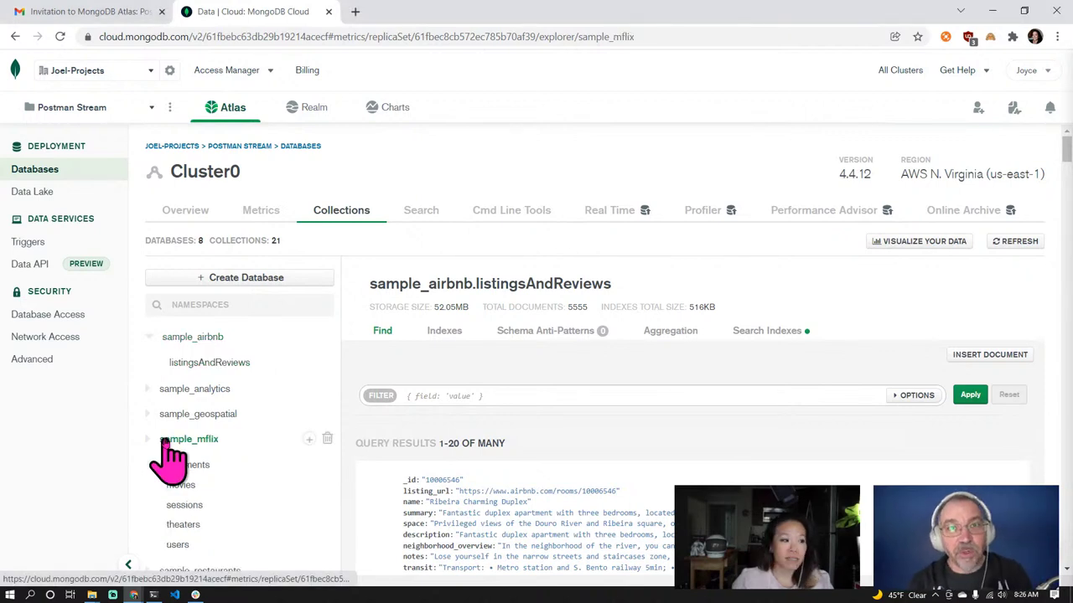
Open the sample_mflix movies collection and expand the first movie document's fields
scroll(230, 470, down, 2)
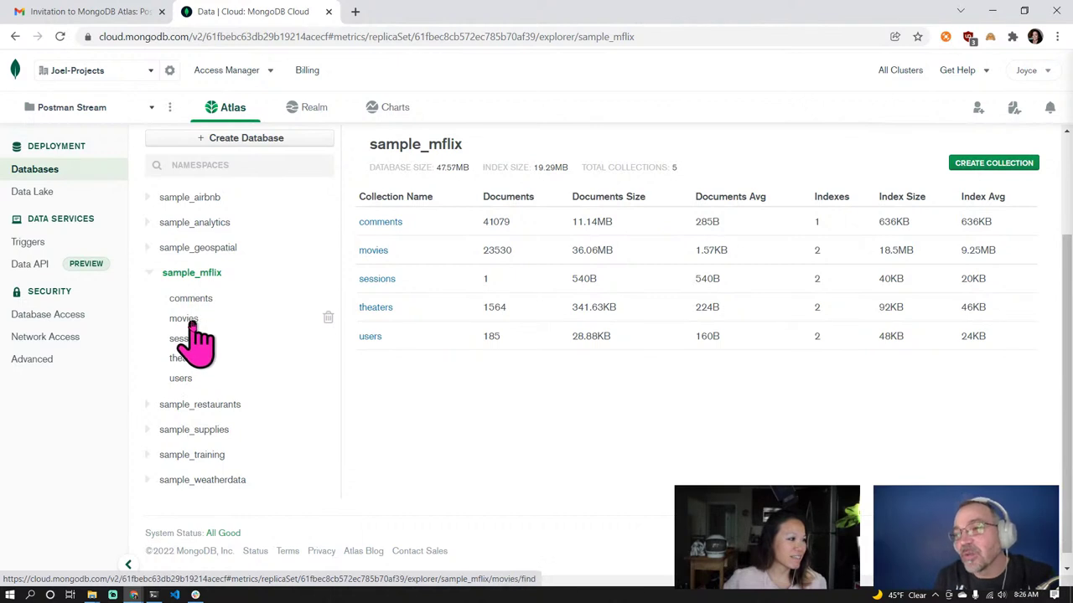
click(188, 325)
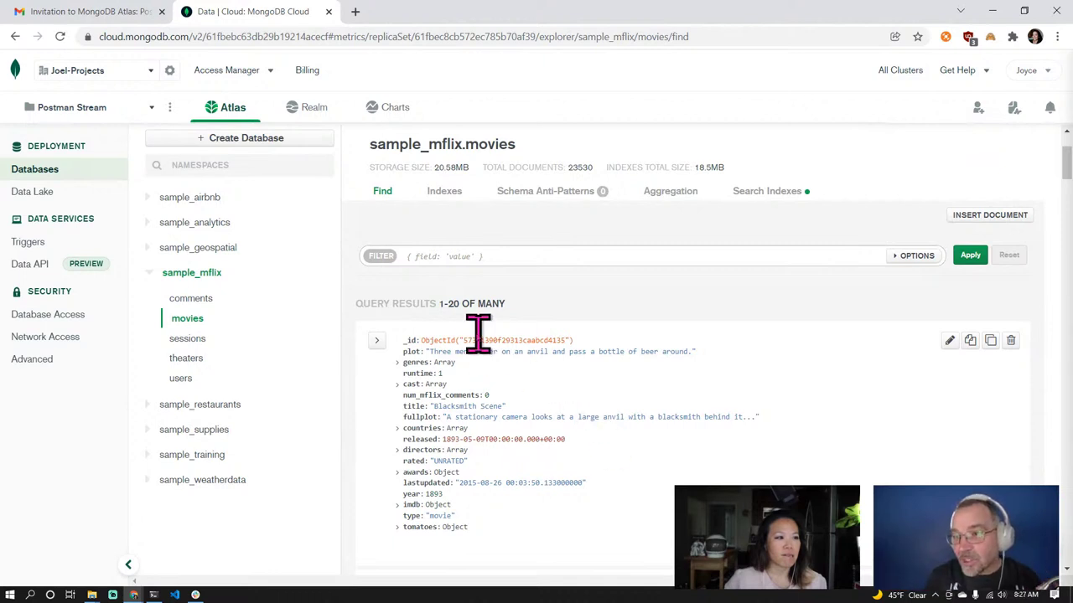
click(377, 342)
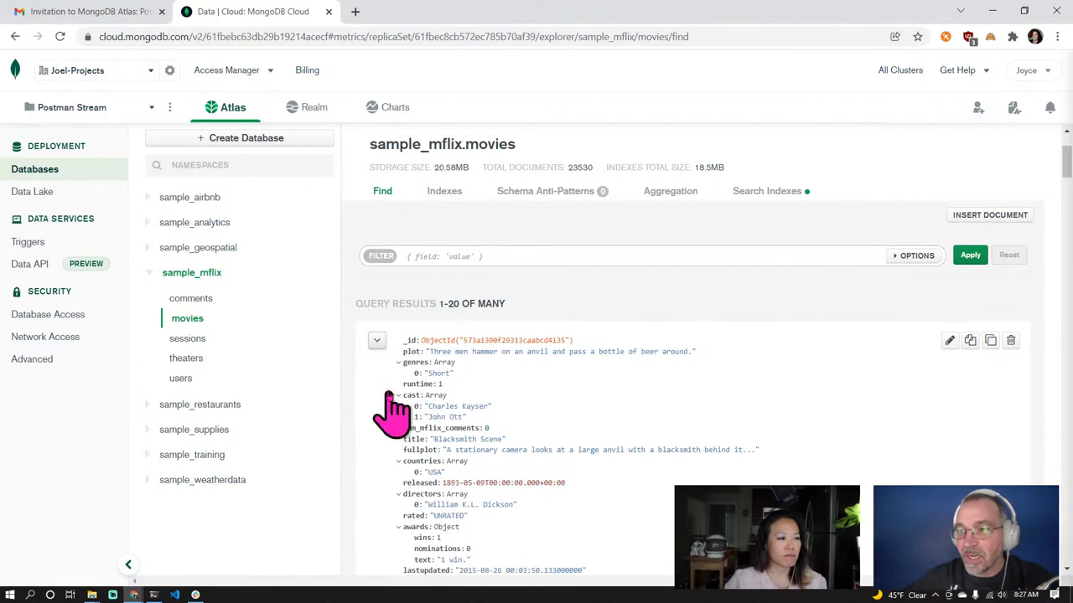
Collapse the first movie's nested fields, then expand and collapse its cast array
click(376, 340)
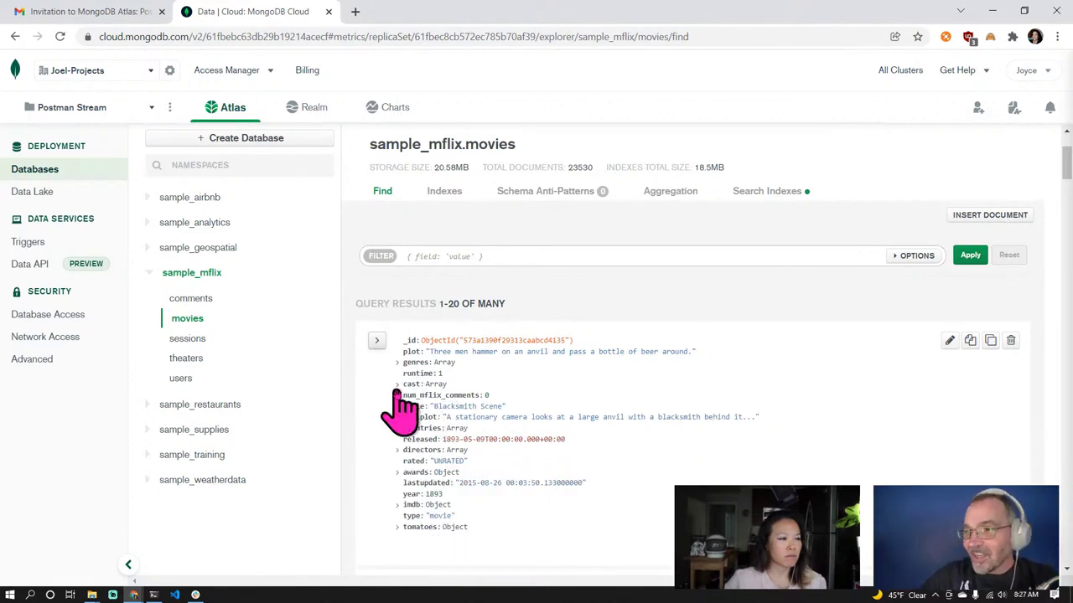
click(397, 386)
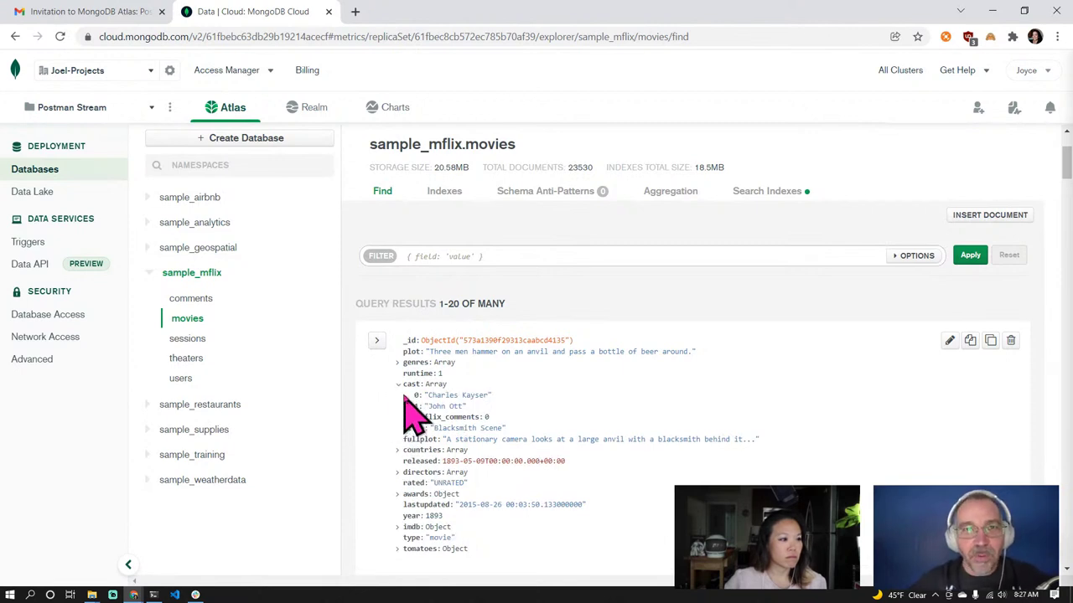
click(398, 386)
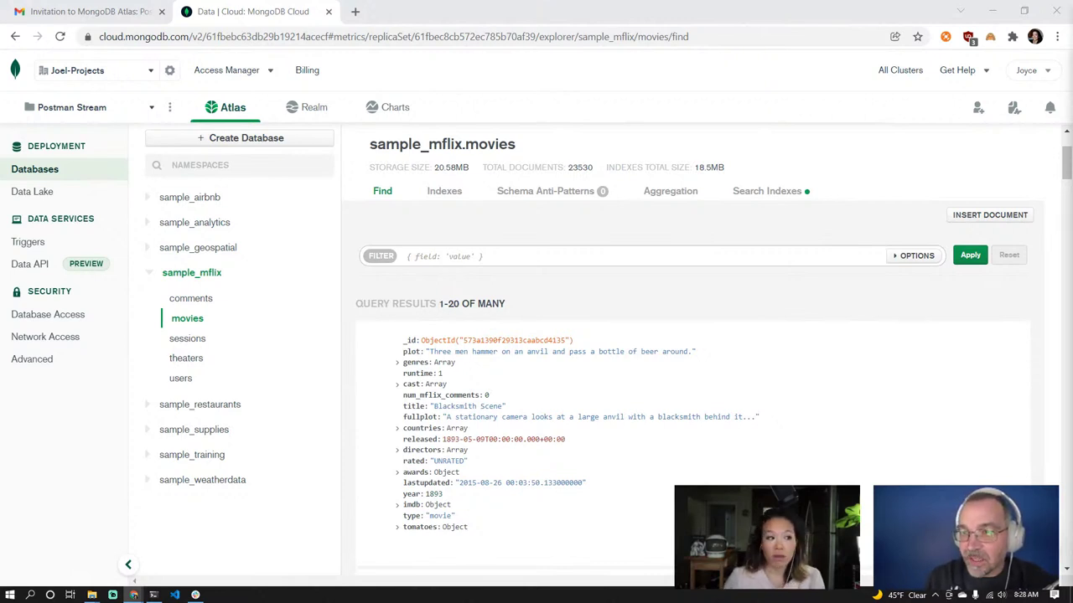
Start creating Cluster1 on the M30 tier from Database Deployments and expand its tier options
click(225, 113)
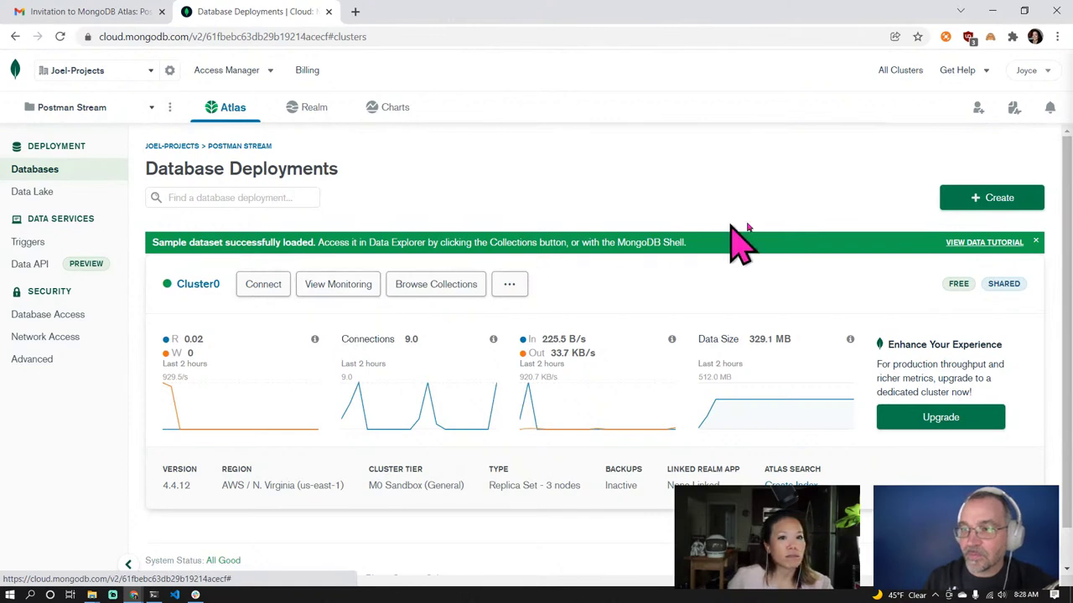
click(995, 214)
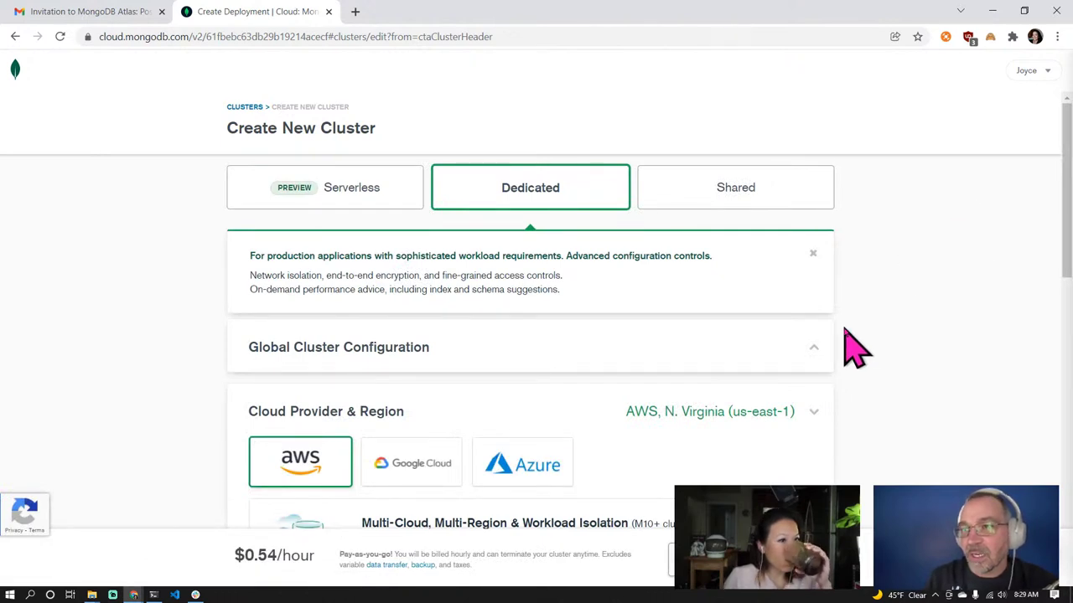
scroll(790, 354, down, 3)
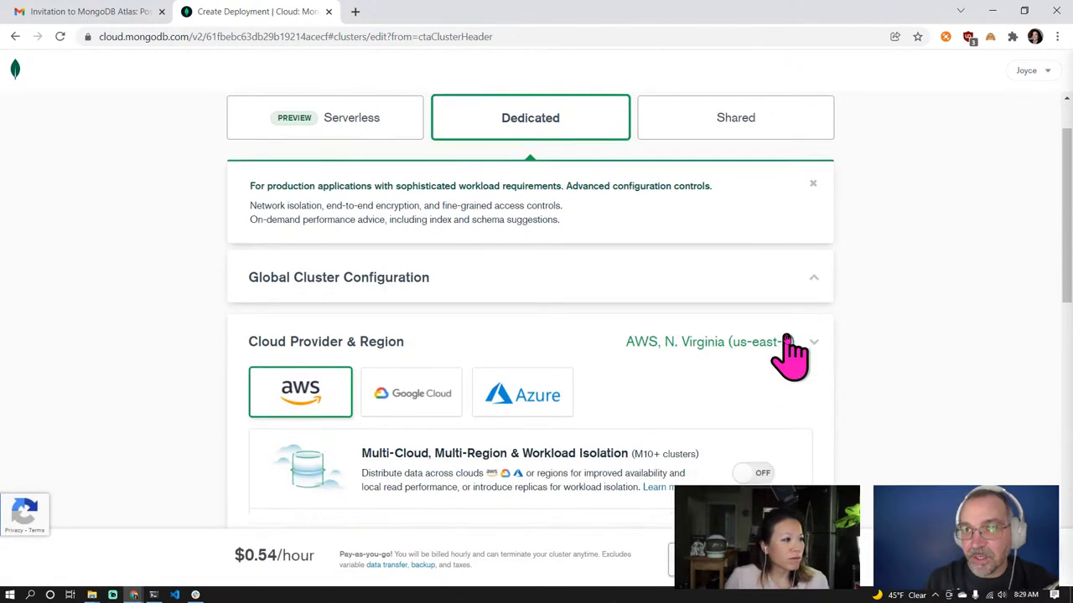
scroll(790, 354, down, 2)
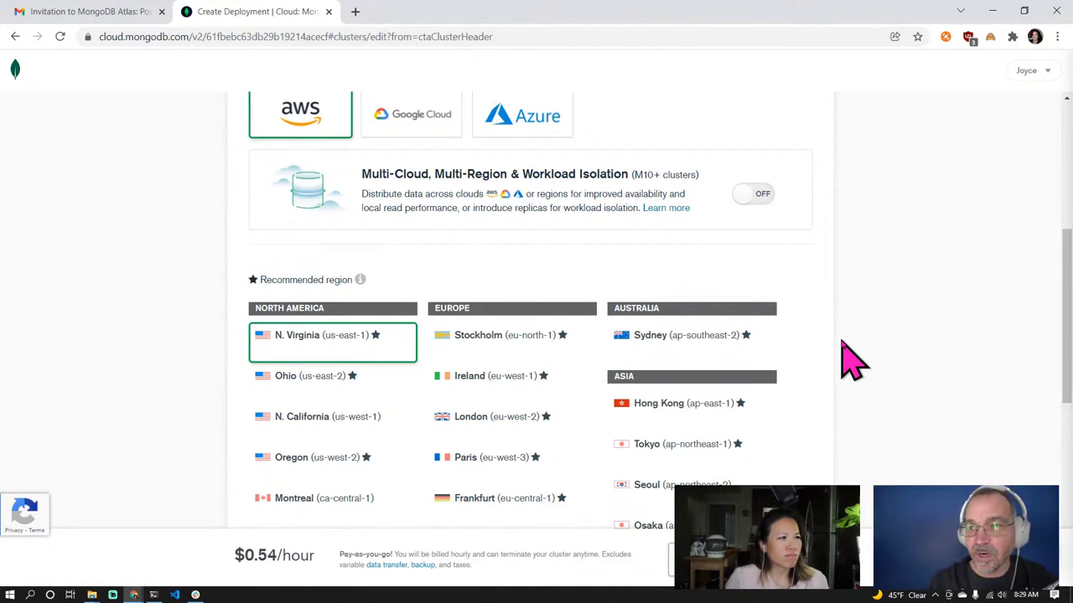
scroll(851, 360, down, 2)
scroll(850, 361, down, 4)
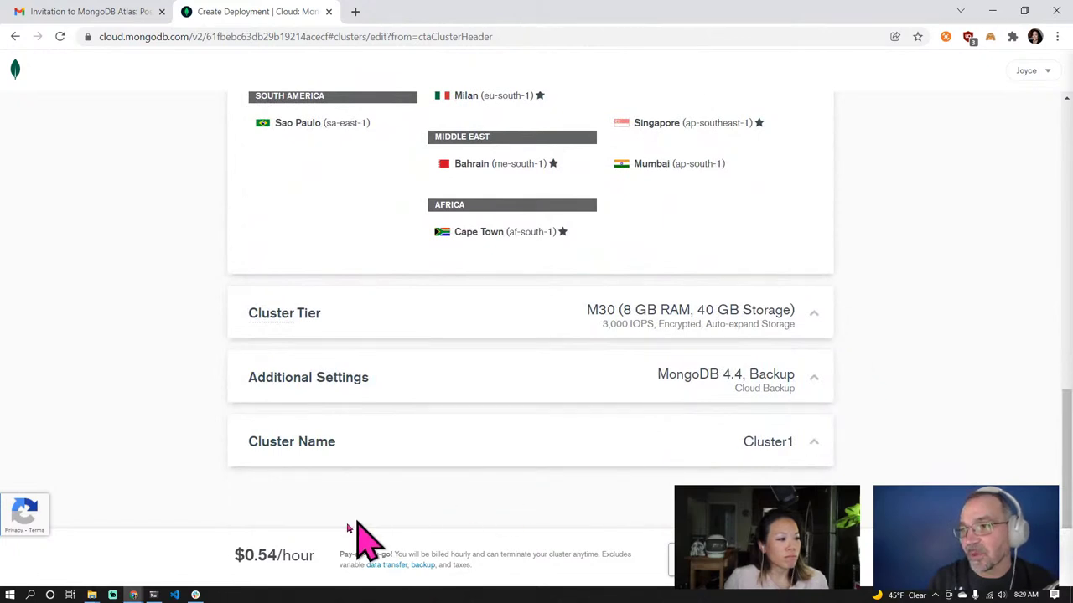
mouse_move(246, 562)
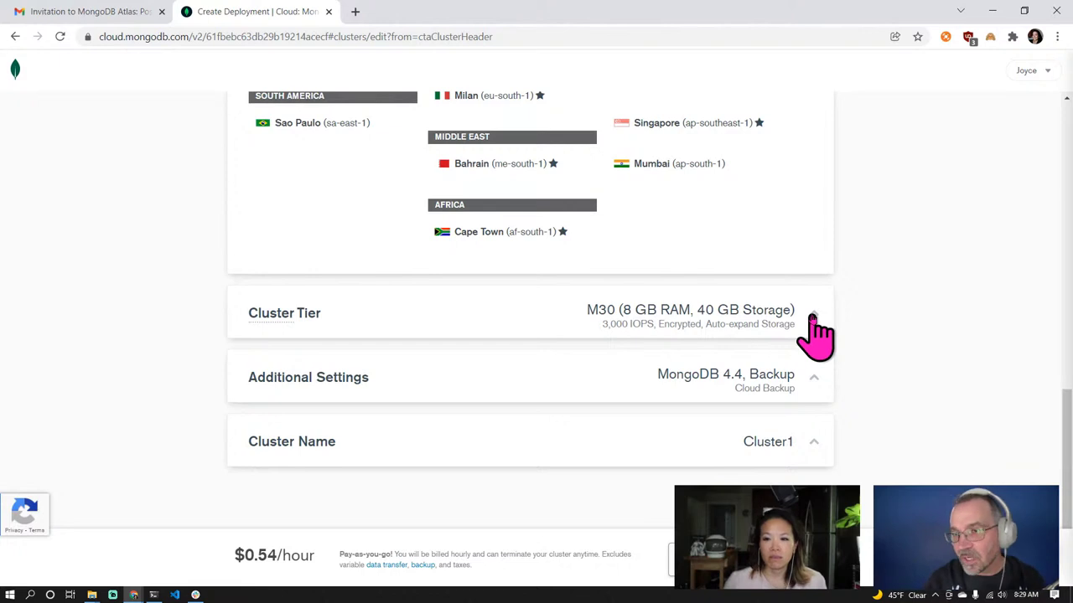
click(812, 318)
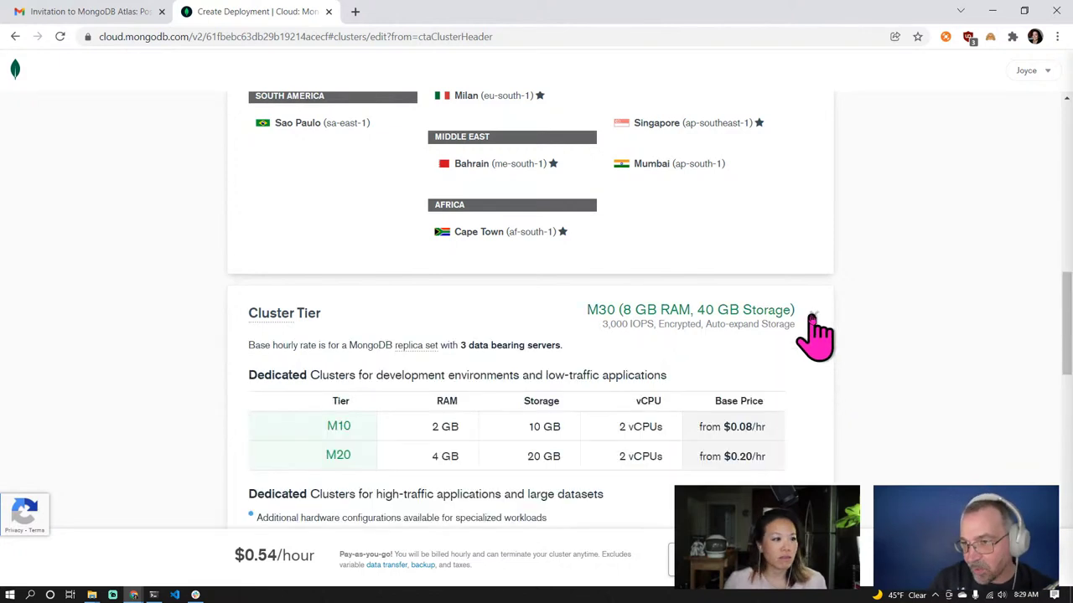
Review the M30 tier's 40 GB storage and M30–M40 auto-scaling, then return to the top
scroll(813, 343, down, 2)
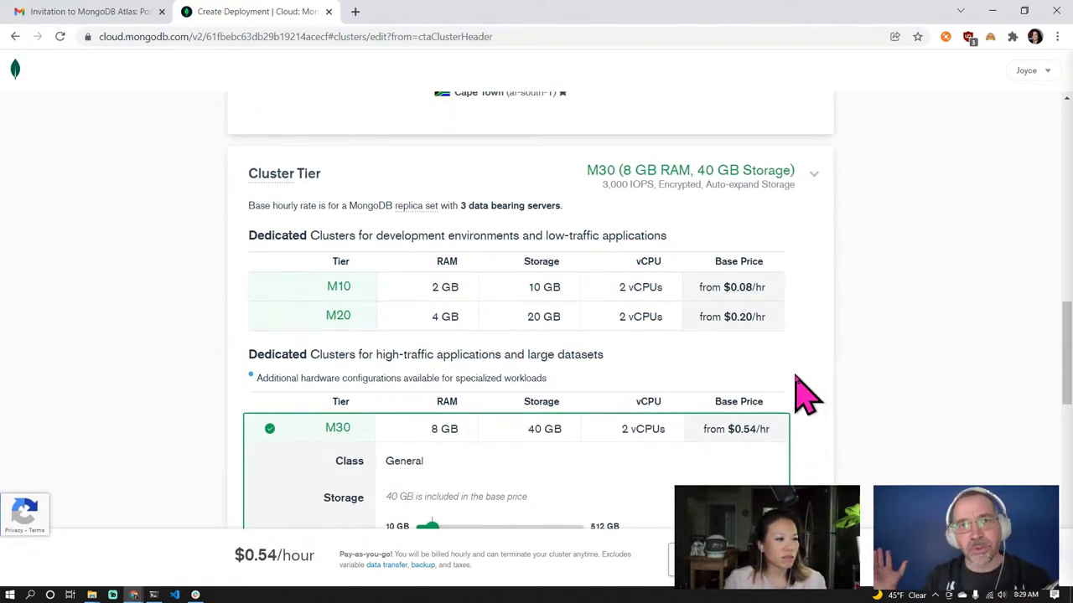
scroll(800, 391, down, 1)
scroll(800, 390, down, 1)
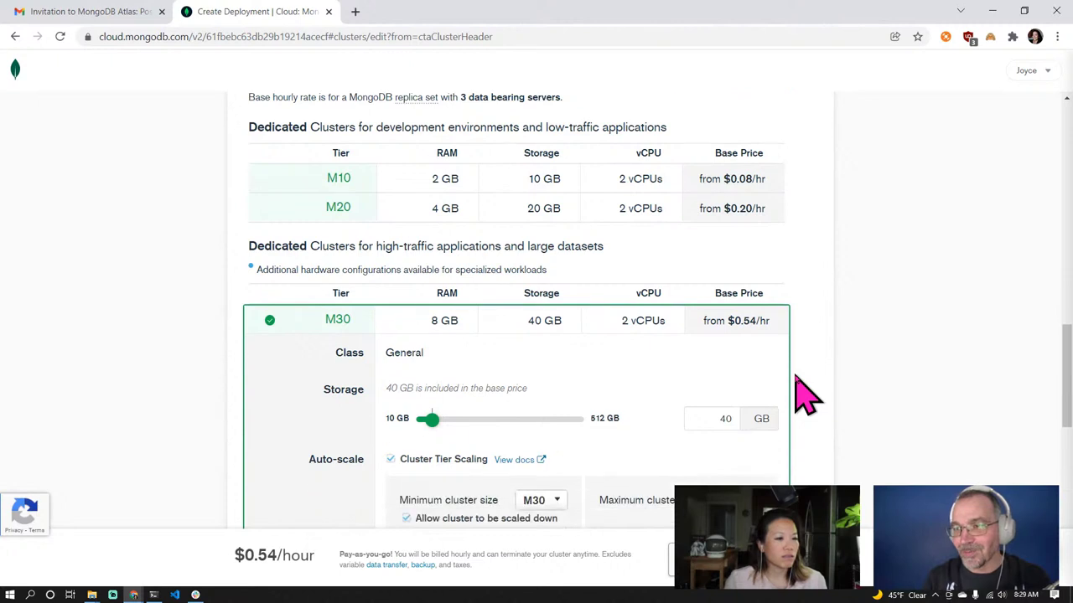
scroll(800, 390, down, 2)
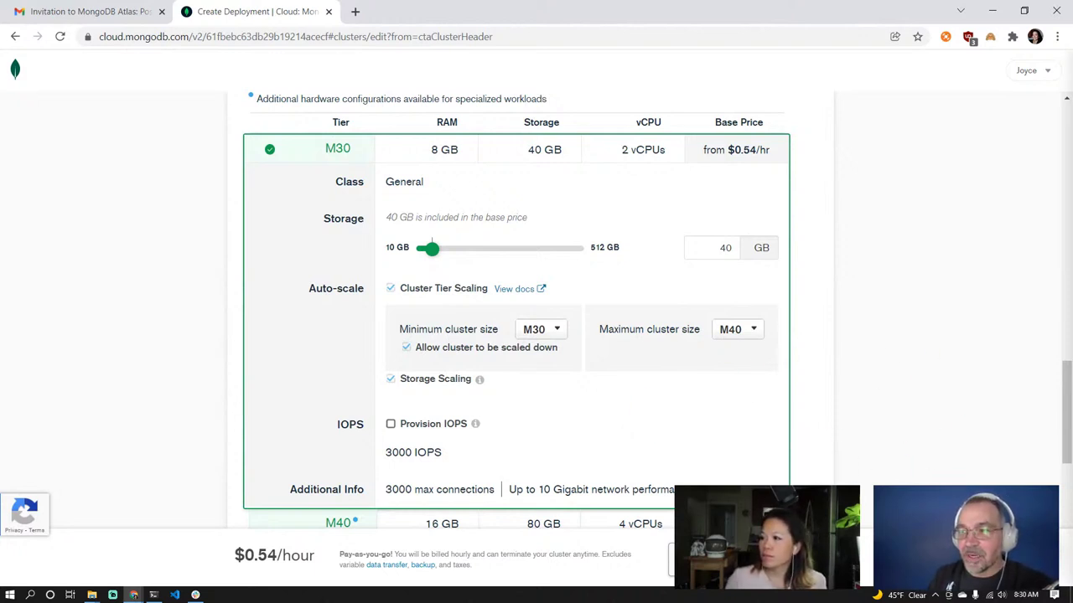
scroll(910, 479, up, 6)
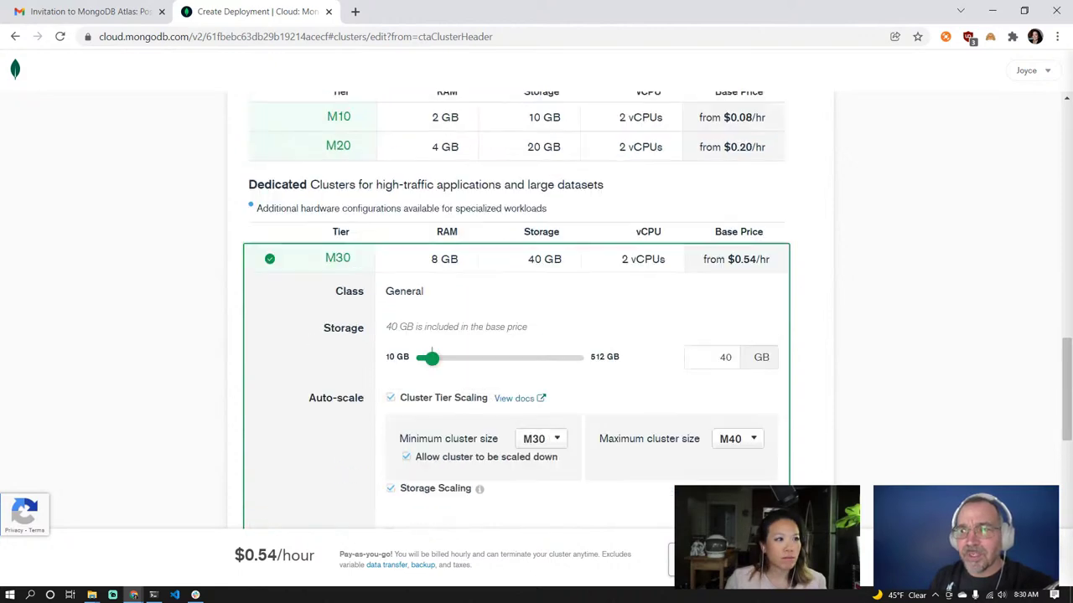
scroll(650, 312, up, 8)
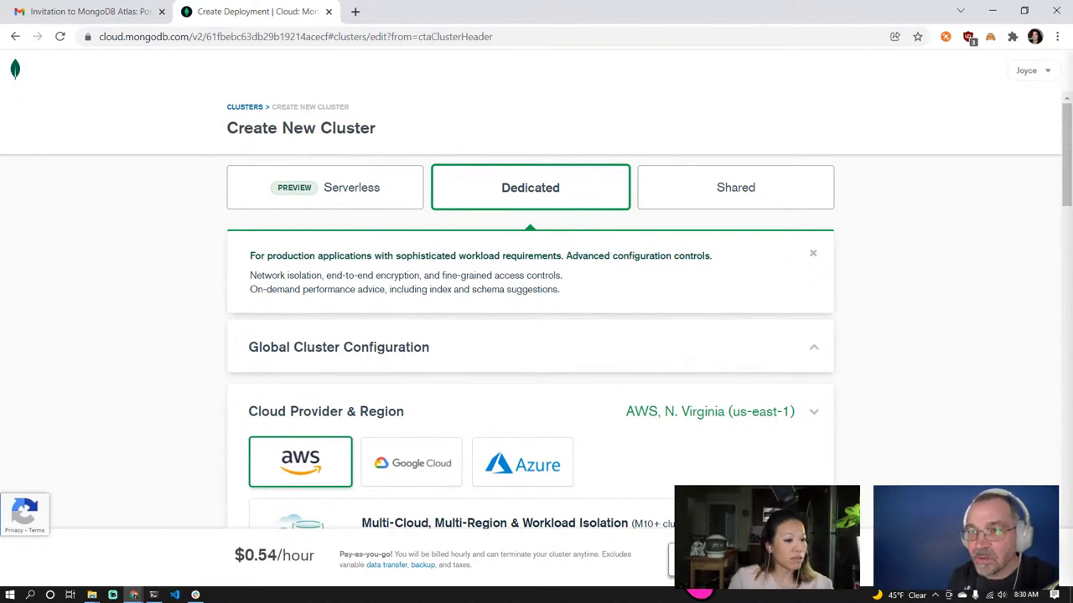
Leave cluster creation with Alt+Left and open the Data API page
key(alt+Left)
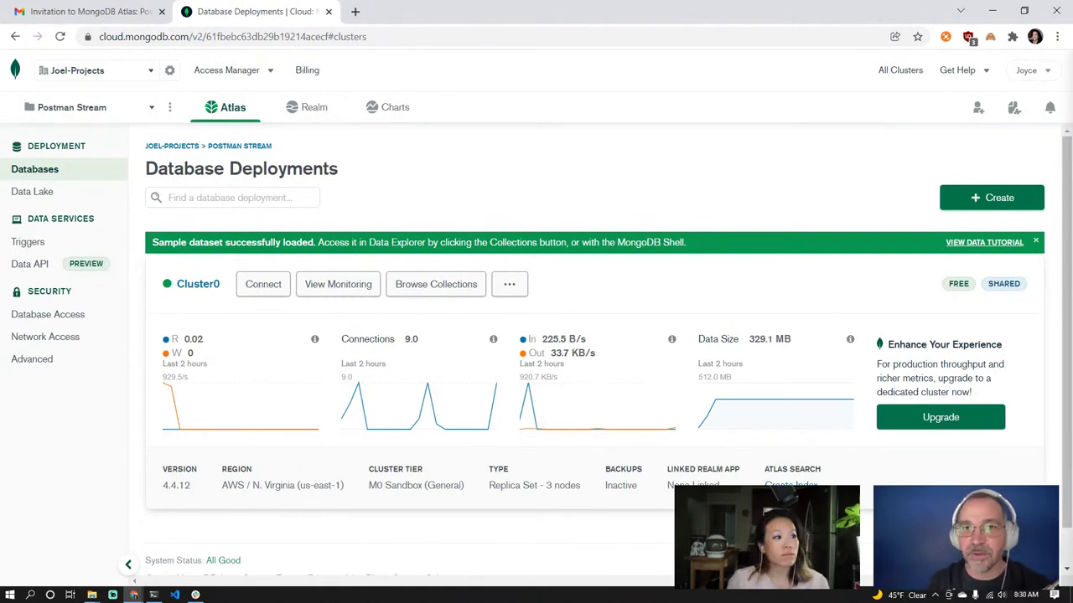
click(27, 271)
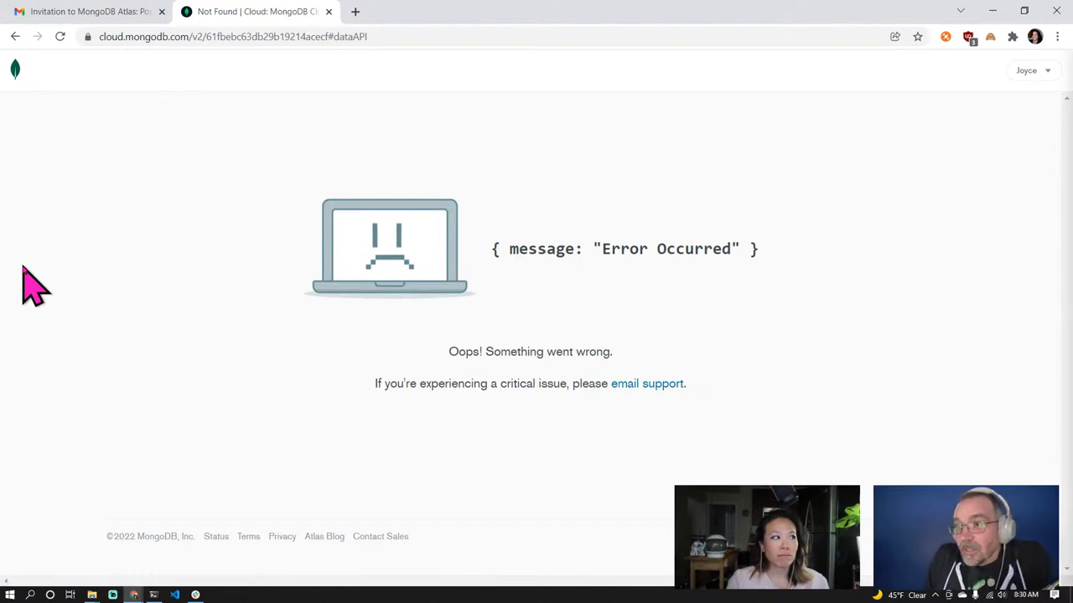
Reload the failed Data API page, then return to the Databases overview showing Cluster0
click(60, 36)
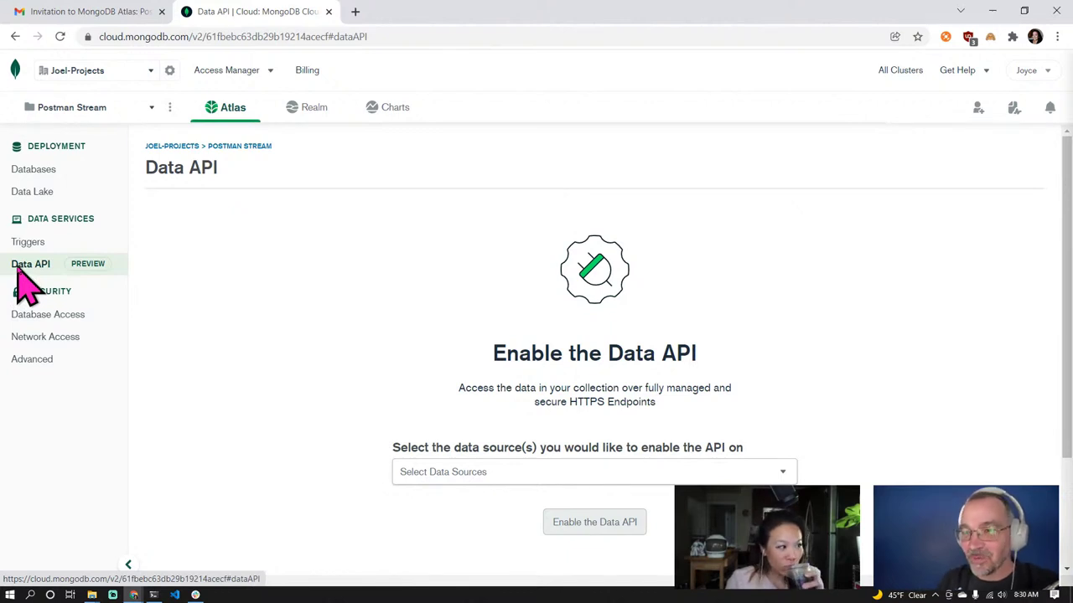
click(37, 171)
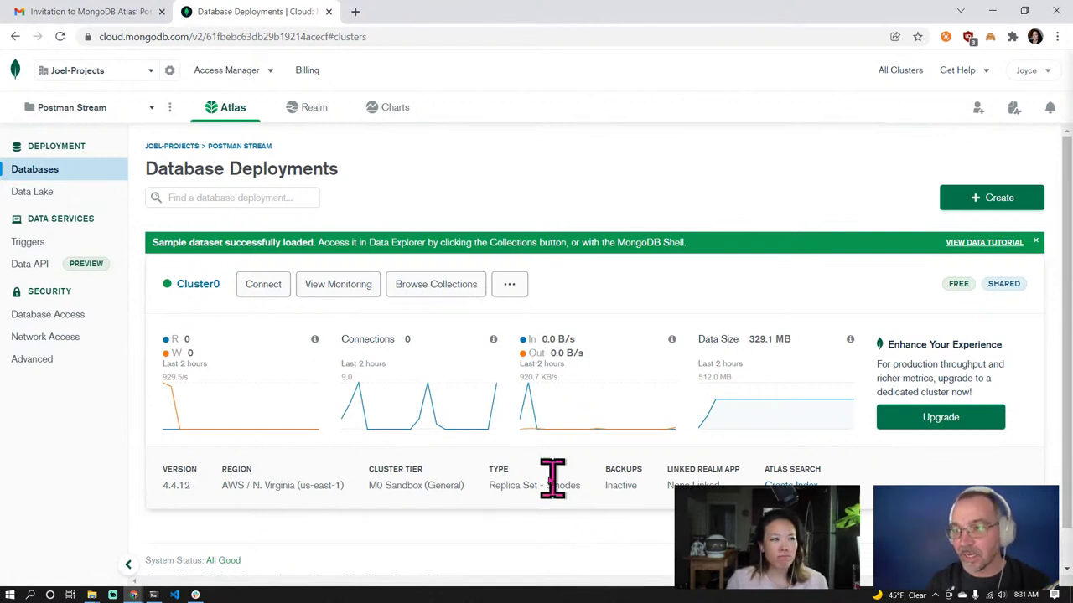
Connect an application to Cluster0 and show the full Node.js driver code example
click(264, 288)
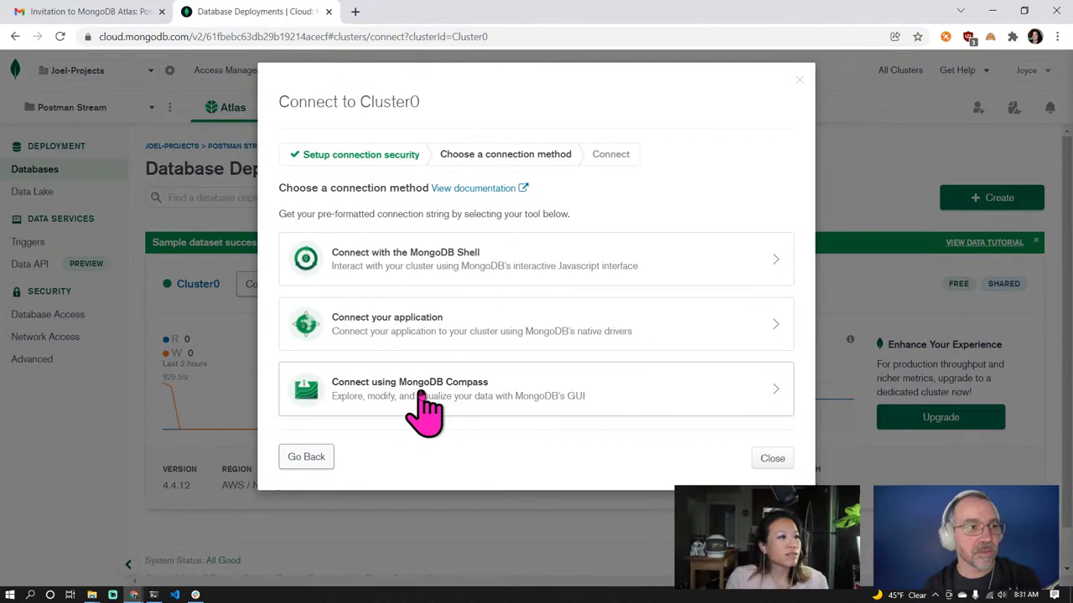
click(467, 331)
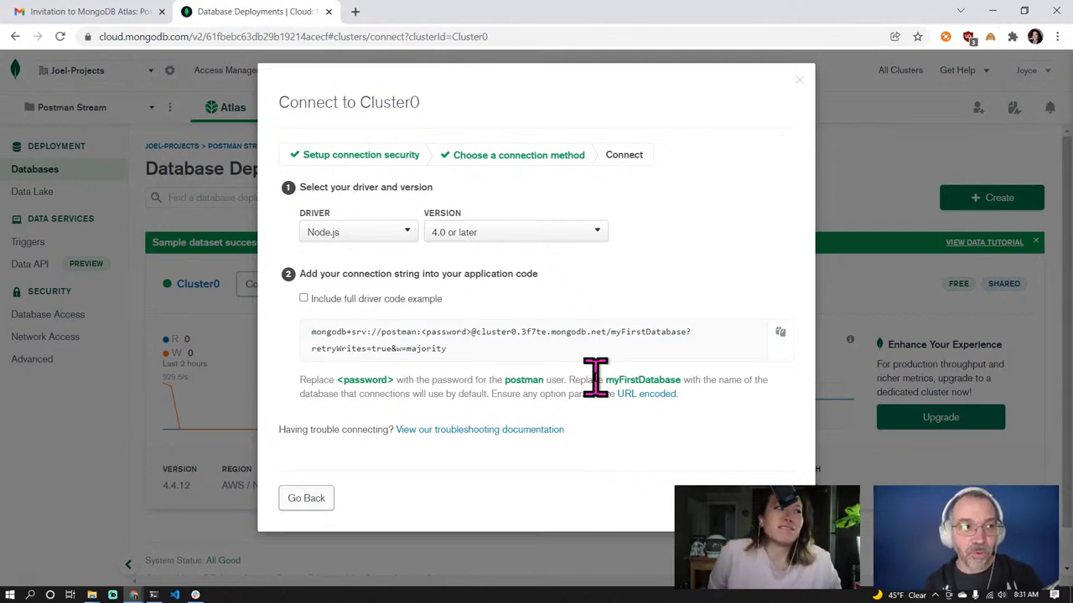
click(303, 298)
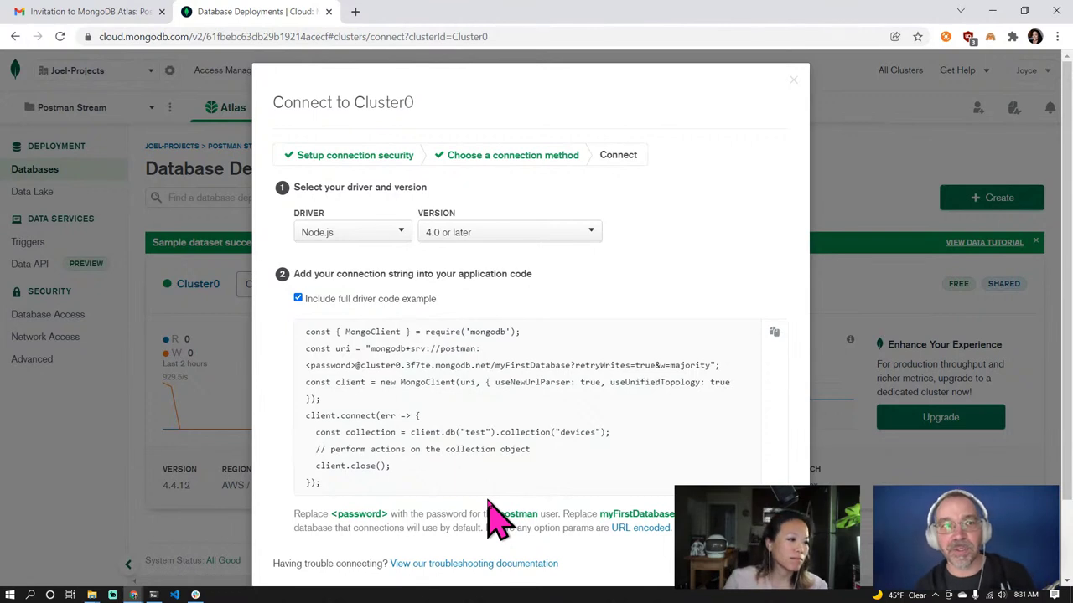
scroll(498, 519, down, 1)
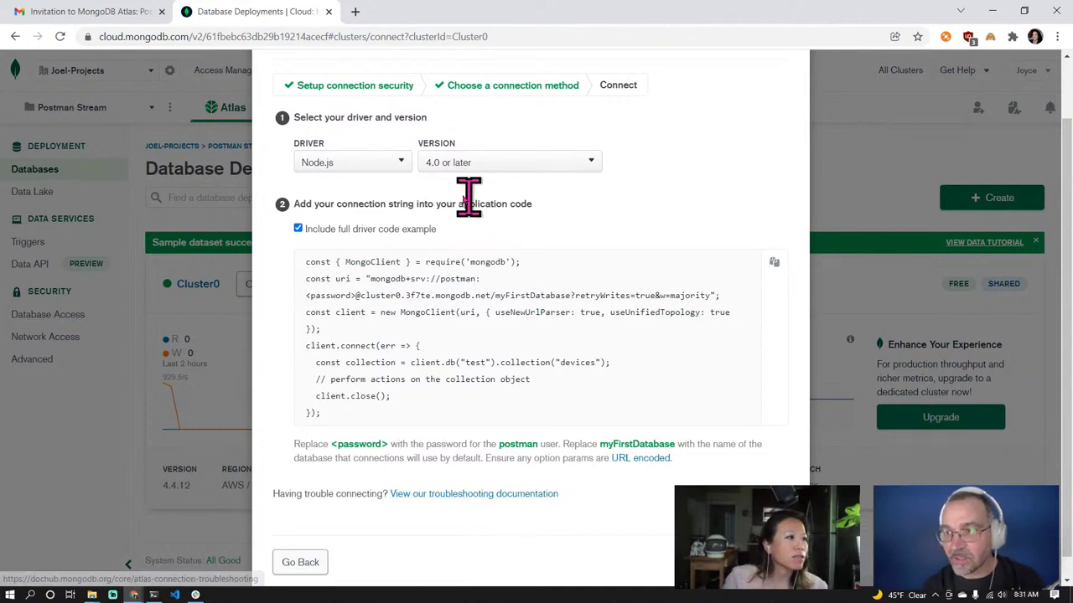
Pick the Node.js 4.0 or later driver for Cluster0's connection string, then close the dialog
click(404, 168)
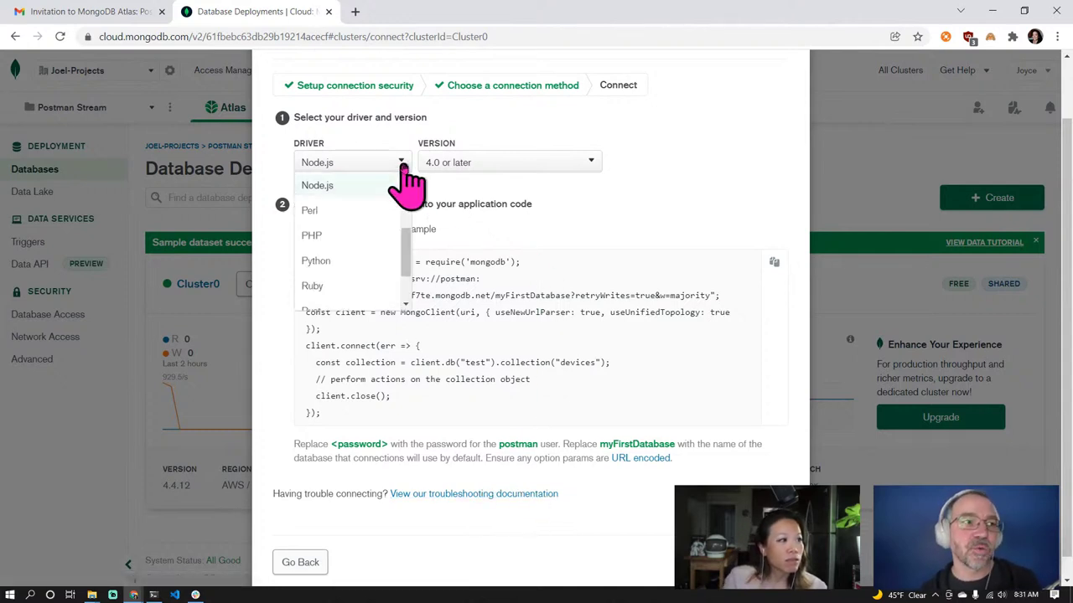
drag(407, 252, 407, 186)
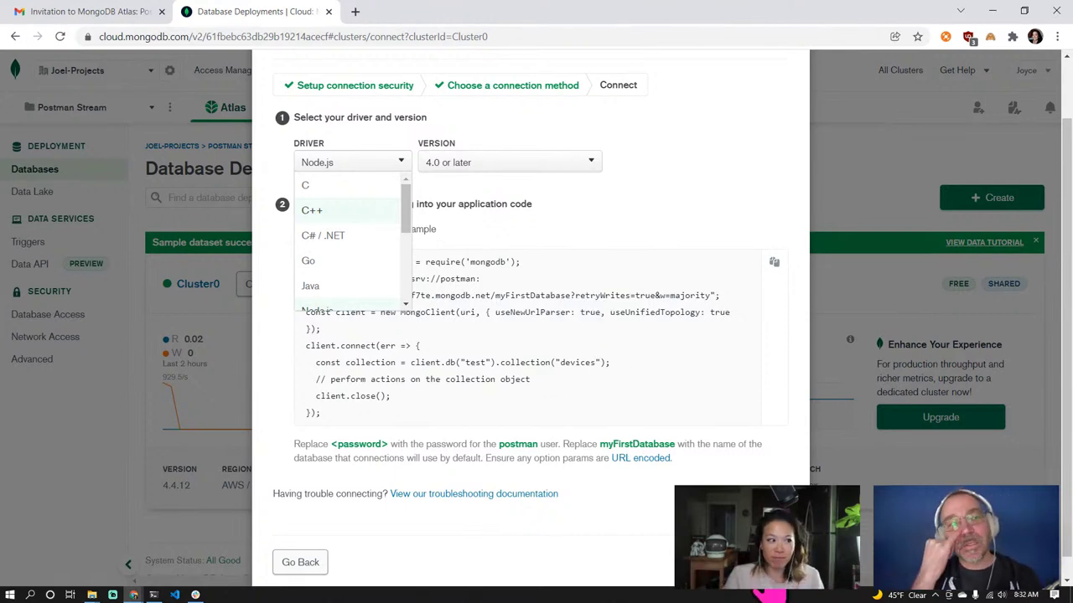
click(618, 298)
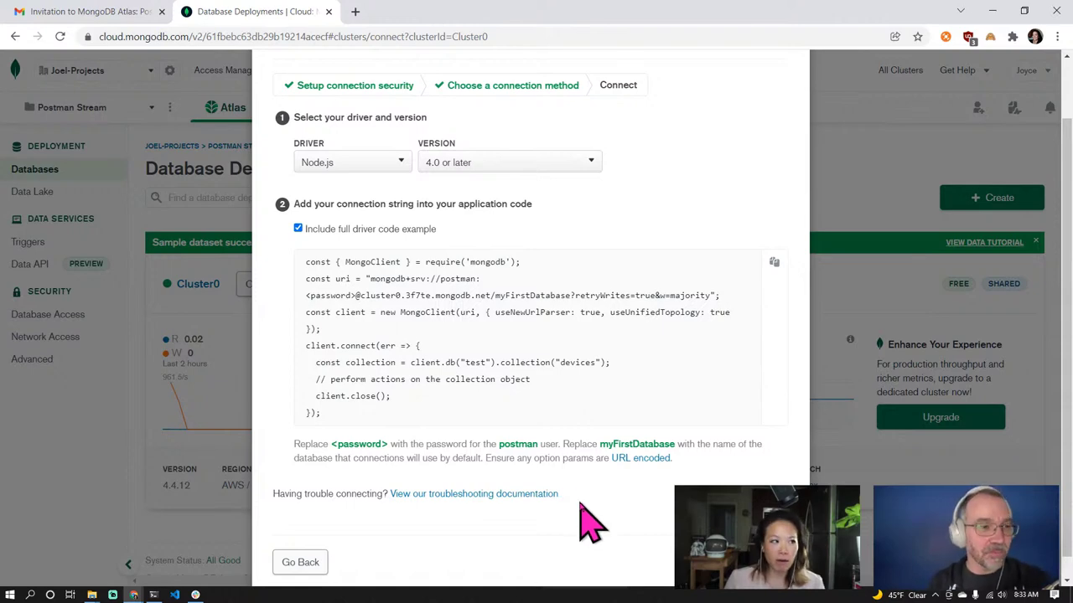
click(767, 562)
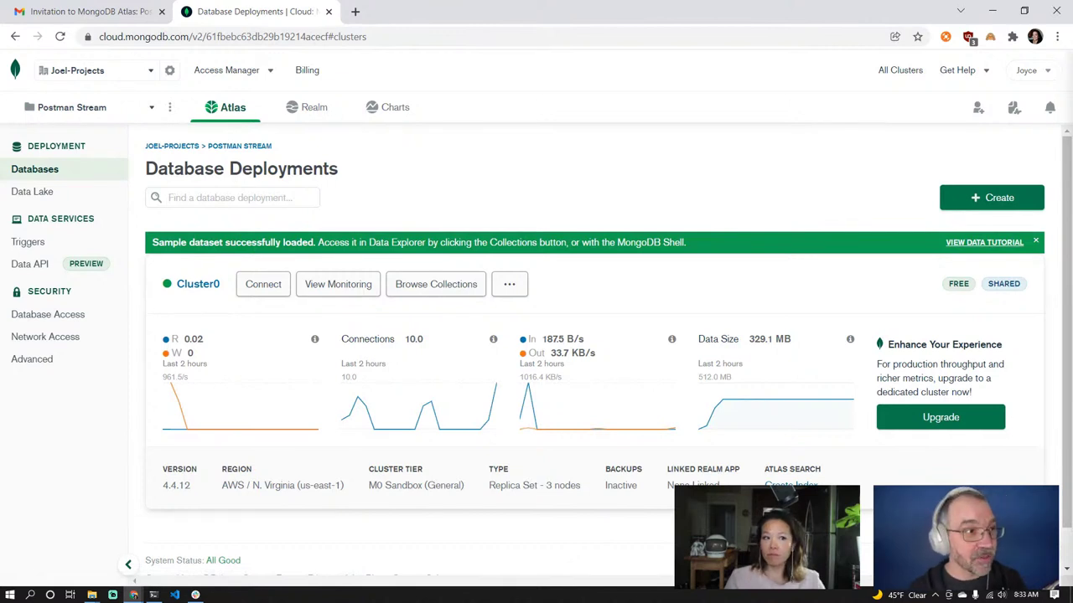
Go to the project's Data API page from the sidebar and scroll down it
click(33, 285)
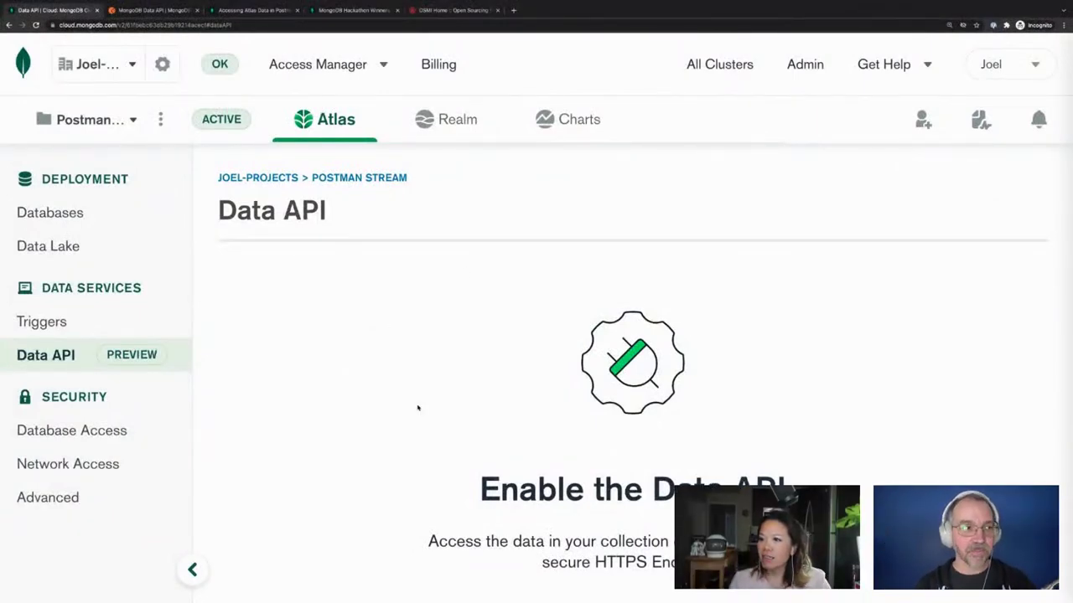
scroll(411, 408, down, 1)
Check the project list and dismiss it without switching projects
scroll(305, 390, up, 1)
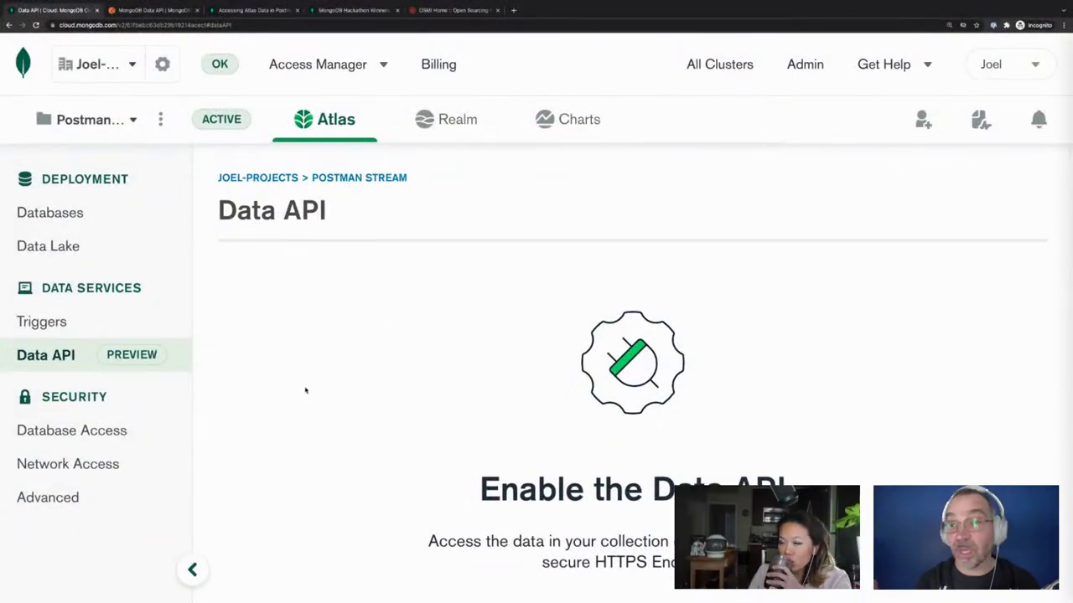
click(99, 126)
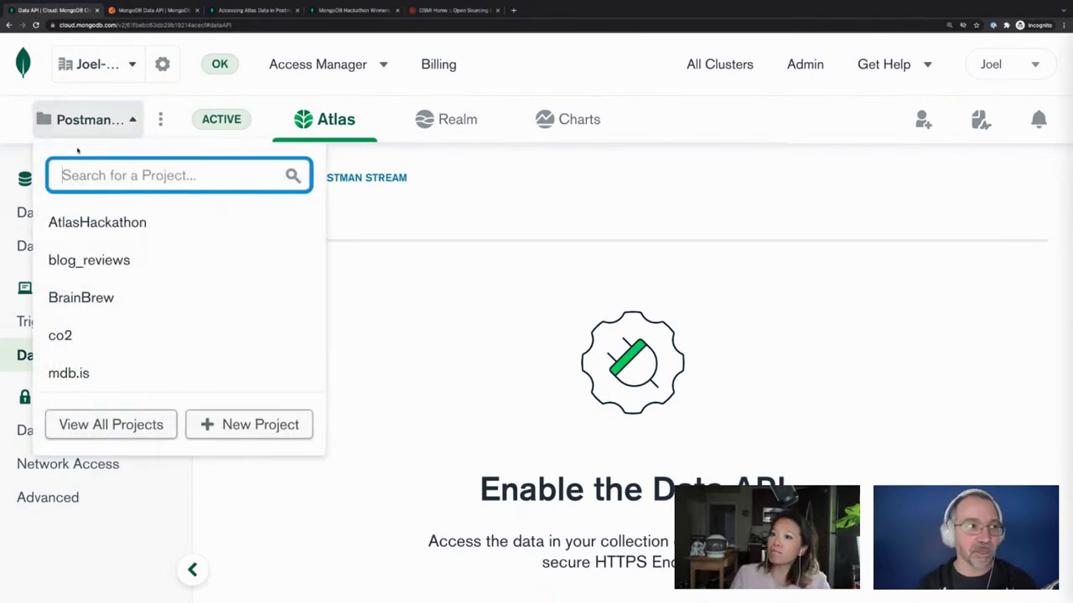
click(421, 333)
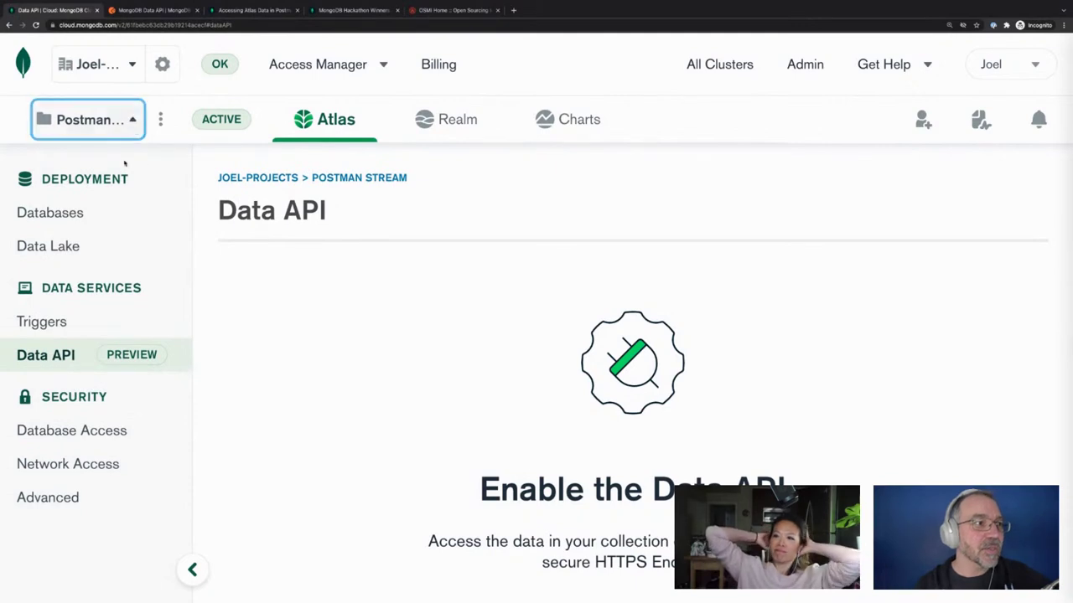
click(388, 326)
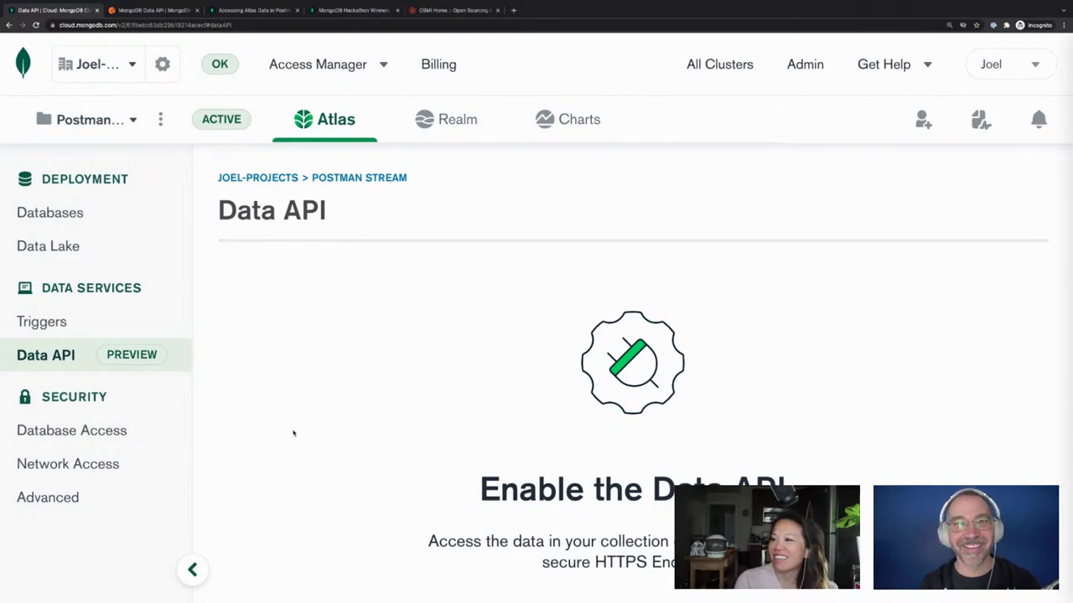
Return to the Data API page and bring up the Select Data Sources list
click(45, 367)
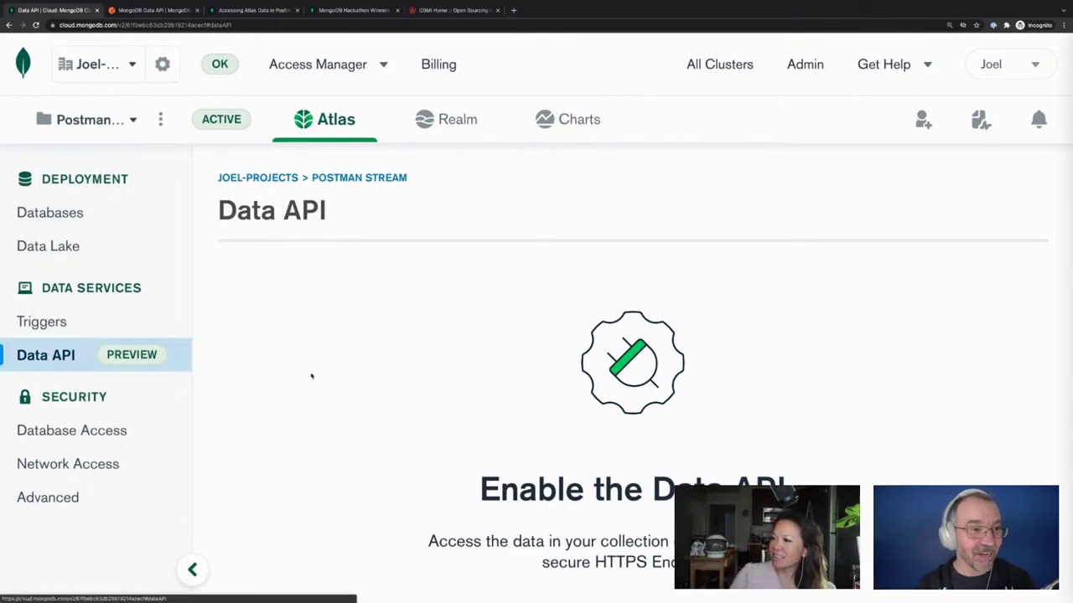
scroll(421, 434, down, 2)
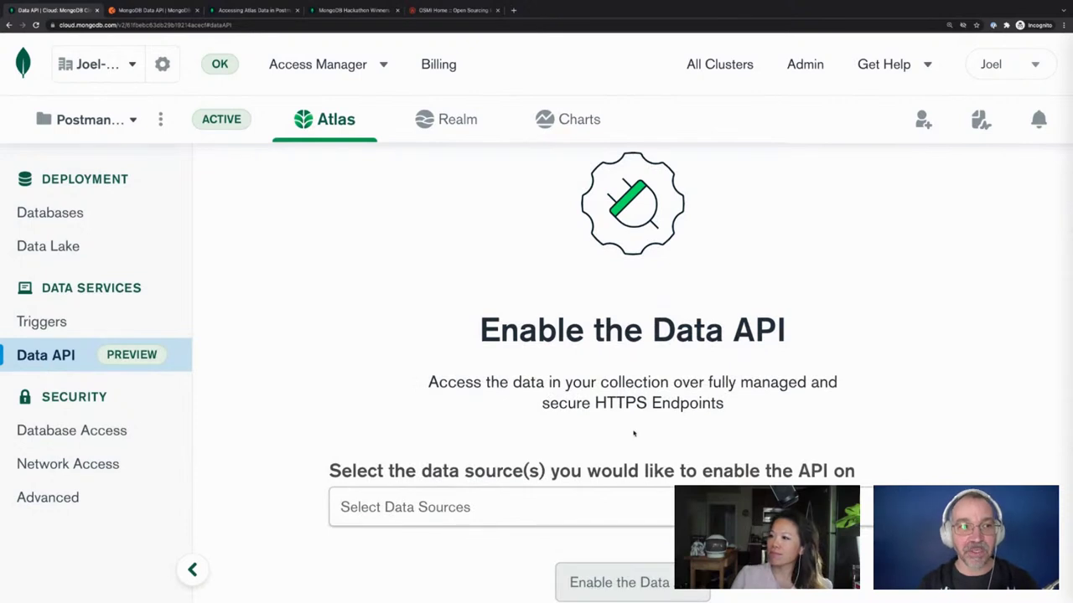
scroll(635, 433, down, 2)
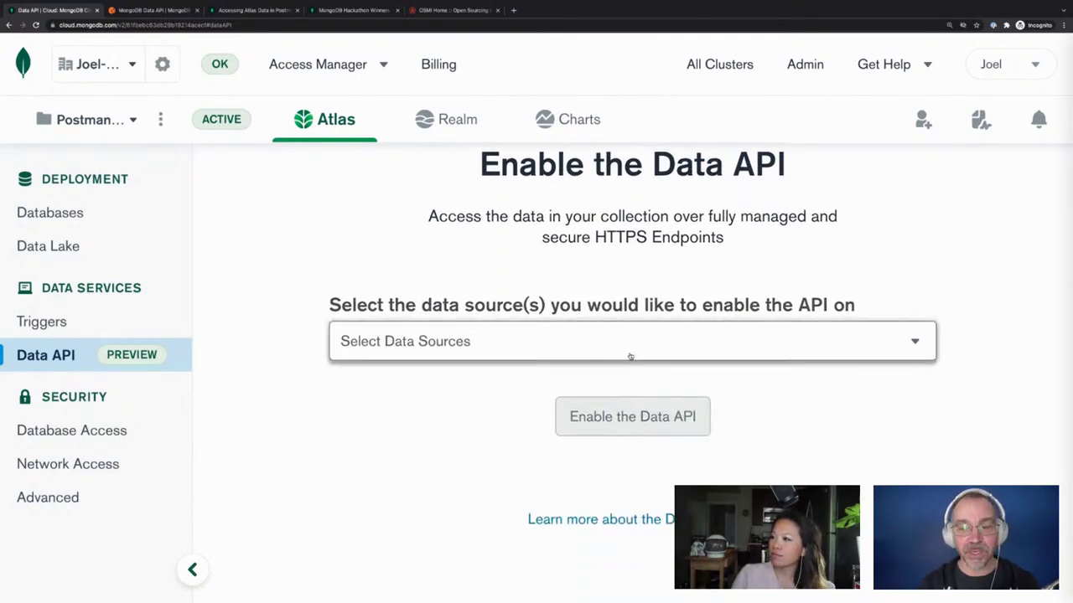
click(631, 357)
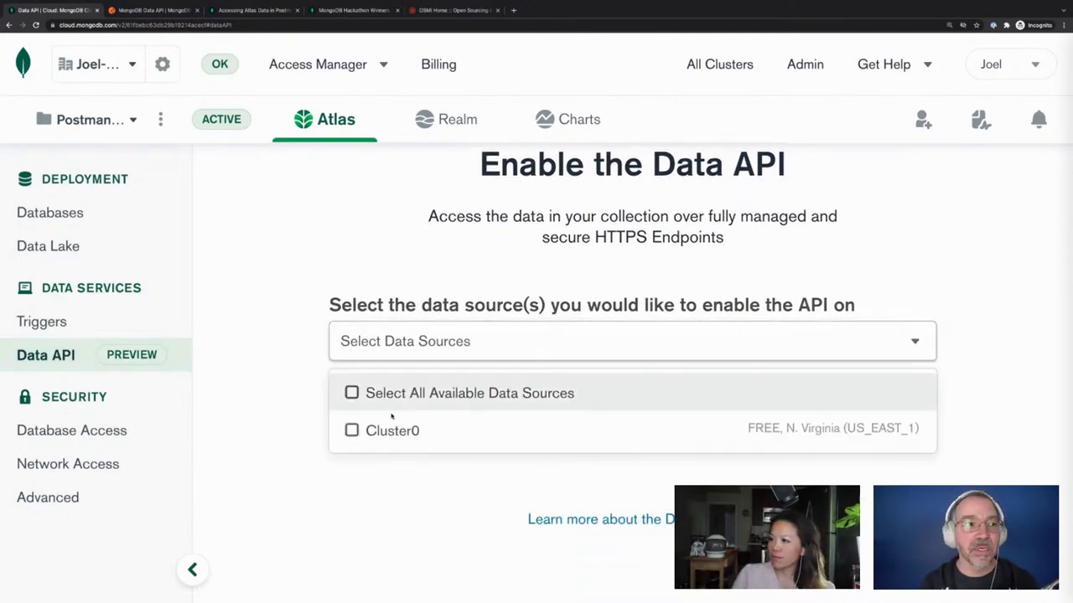
Select Cluster0 as the data source and enable the Data API on it
click(349, 432)
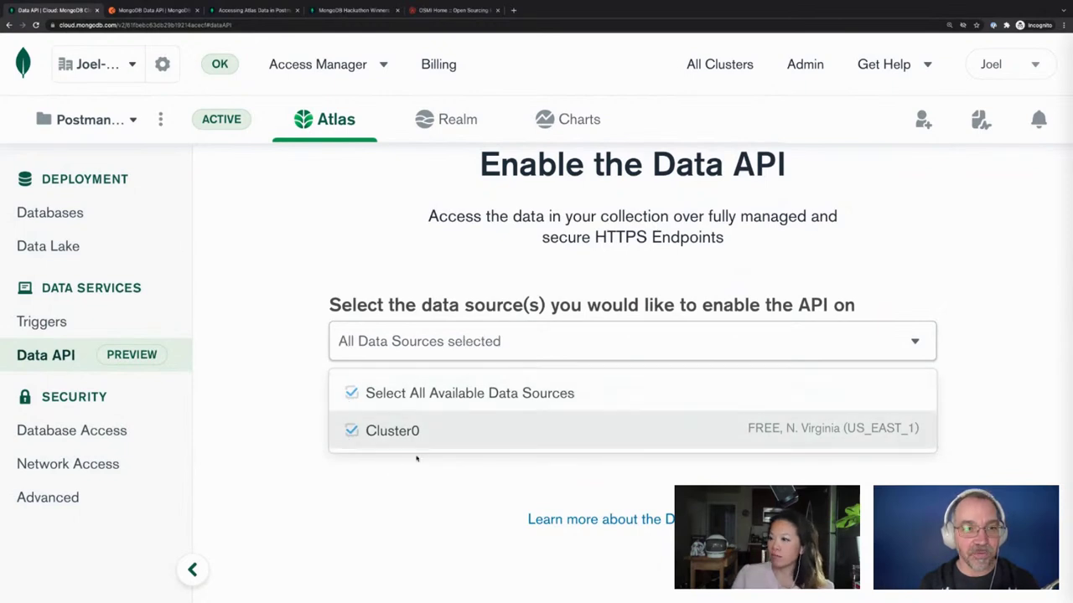
click(386, 546)
click(629, 419)
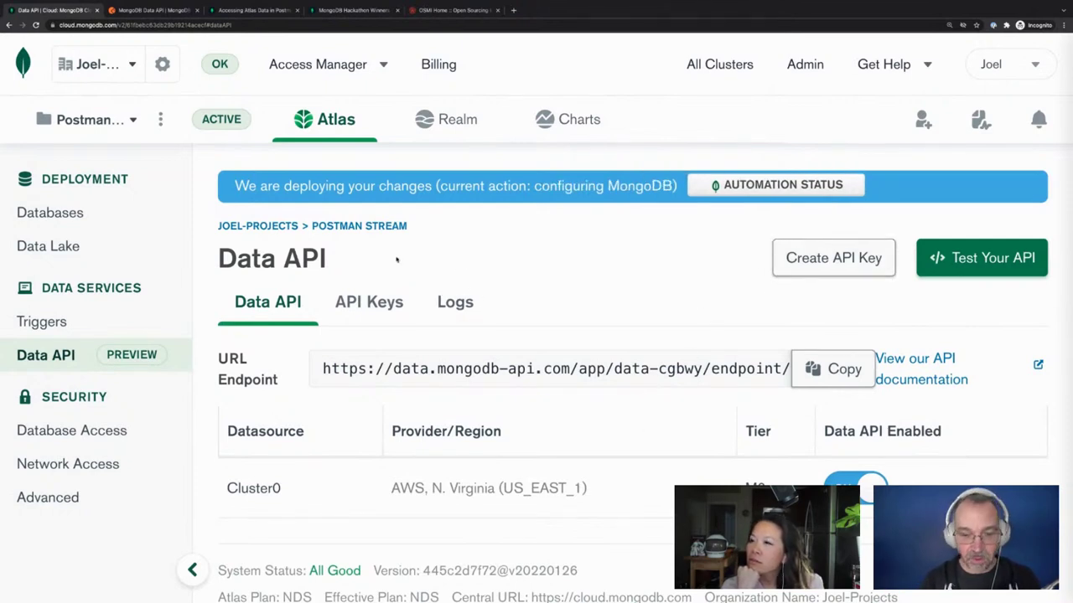
Zoom the Atlas page out, switch to the Postman collection tab and select its address
key(ctrl+minus)
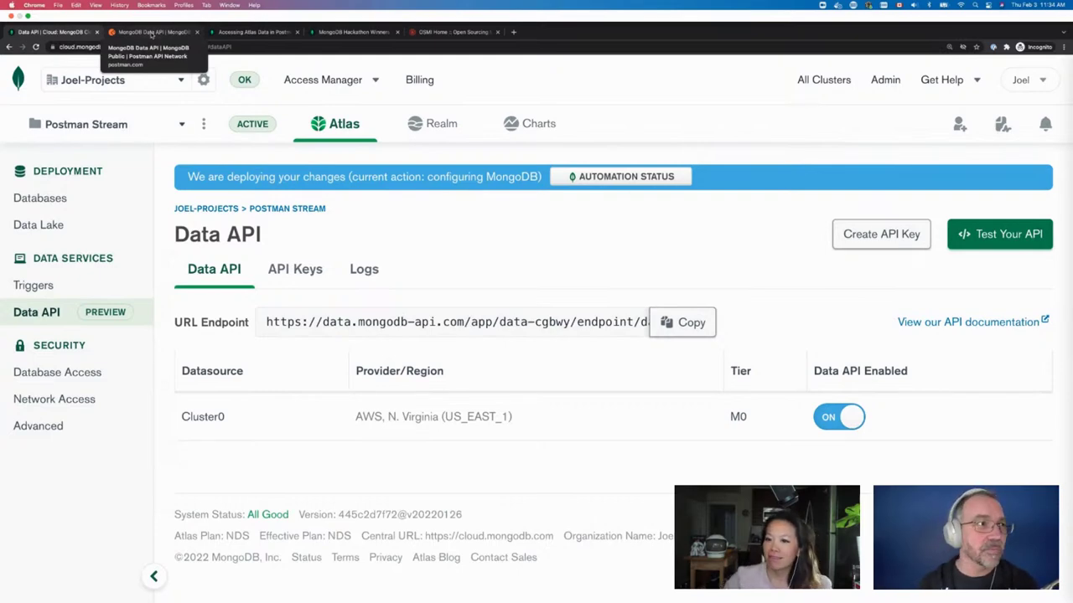
click(151, 33)
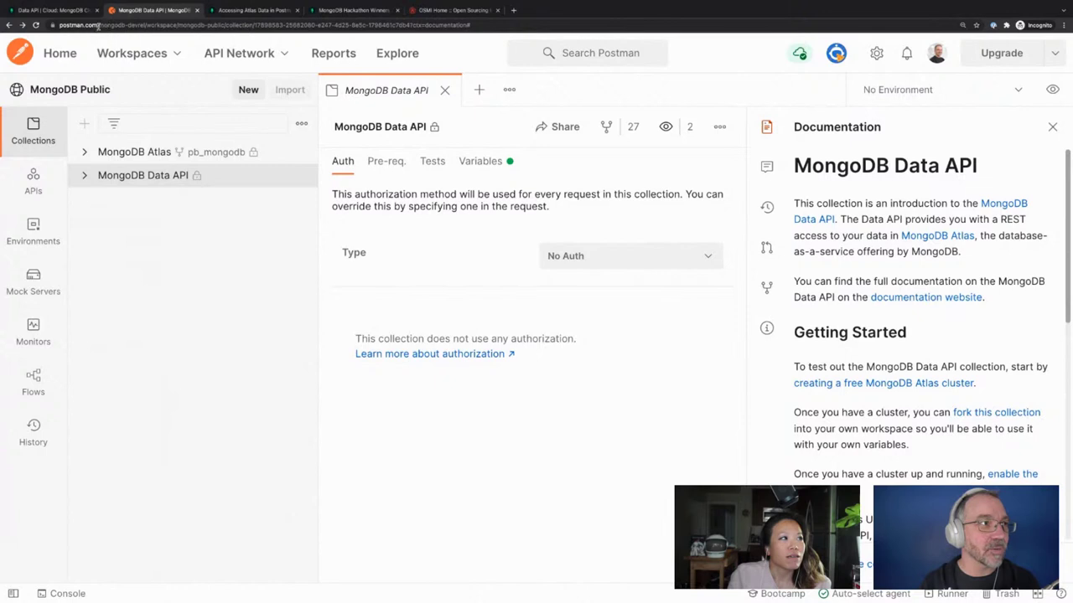
drag(97, 25, 628, 54)
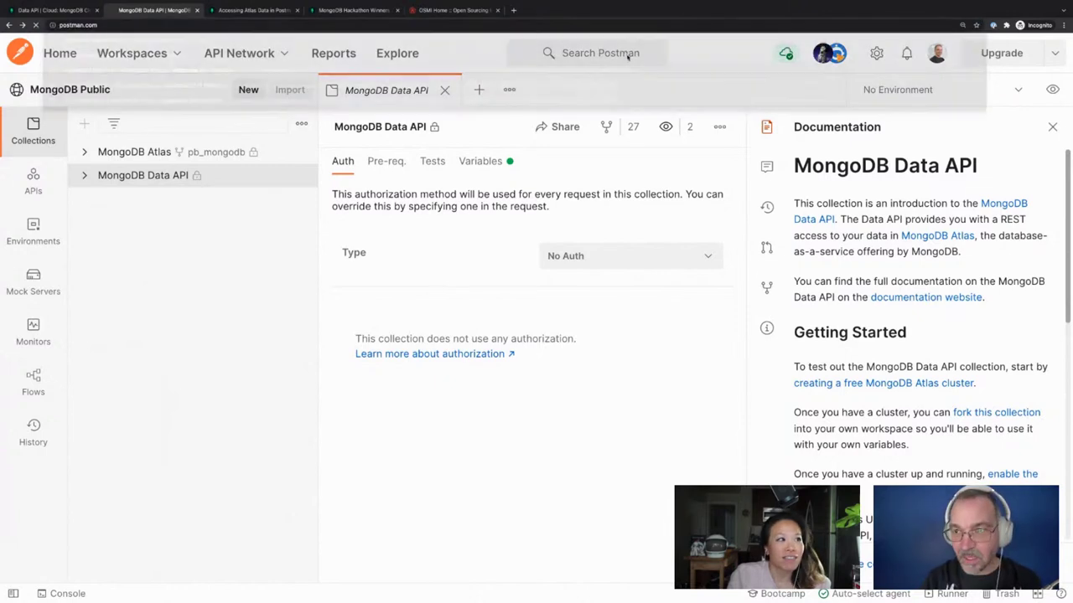
Load the Postman home page, glance at the Workspaces list, and focus the Search Postman box
key(Return)
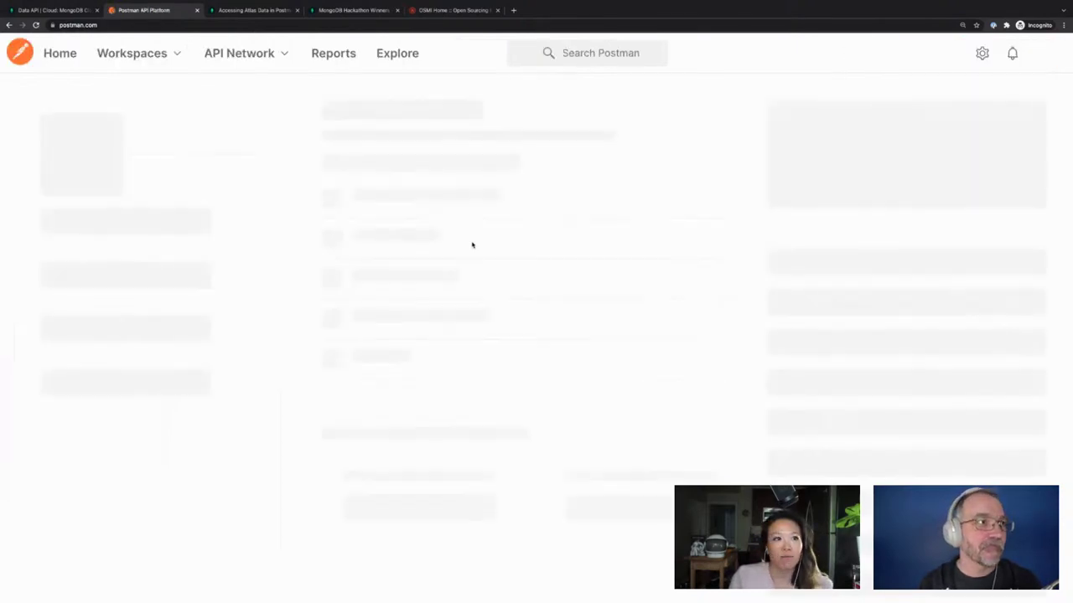
click(175, 53)
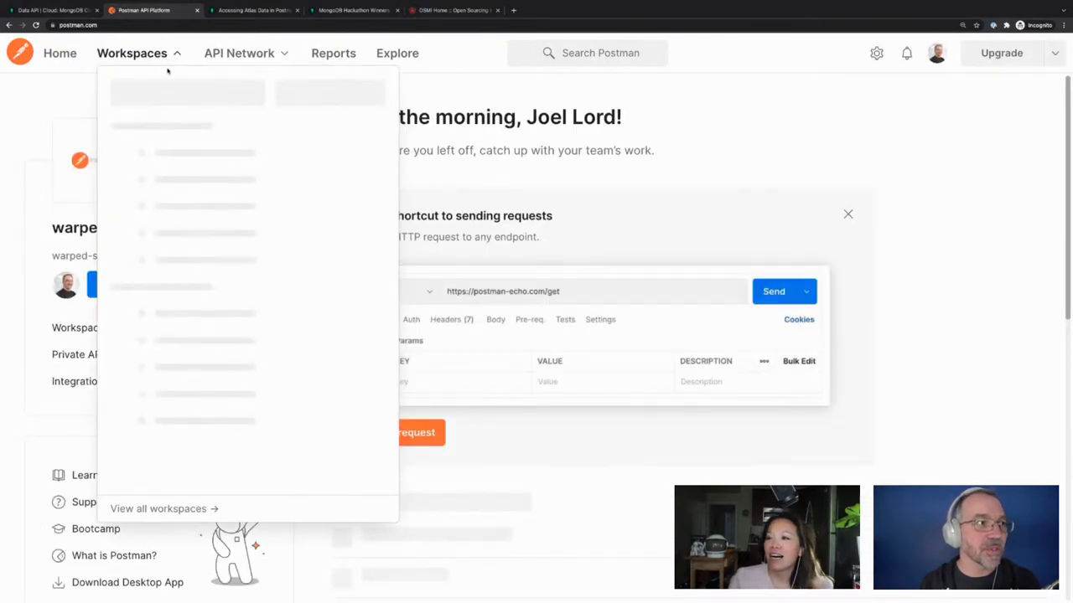
click(175, 55)
click(175, 55)
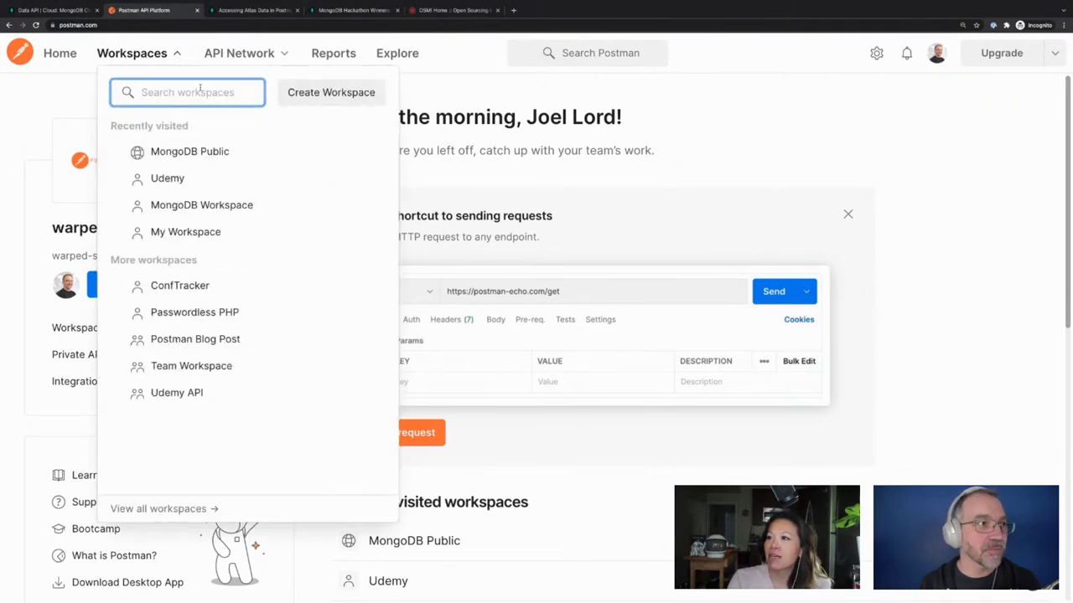
click(597, 59)
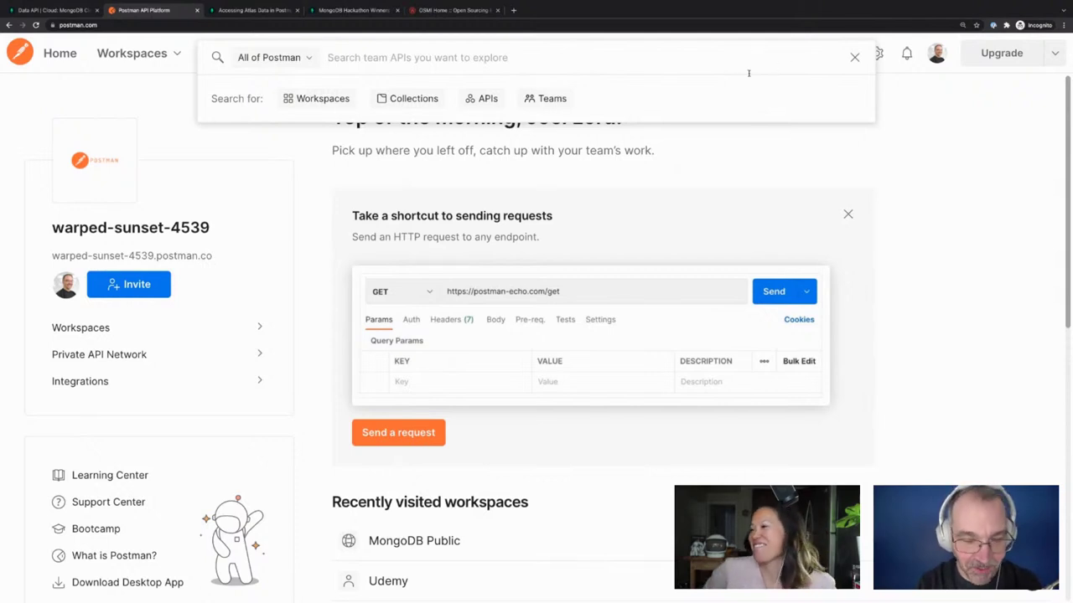
Search 'mongodb data api', open MongoDB DevRel's MongoDB Data API collection, and check active collaborators
text(mongodb )
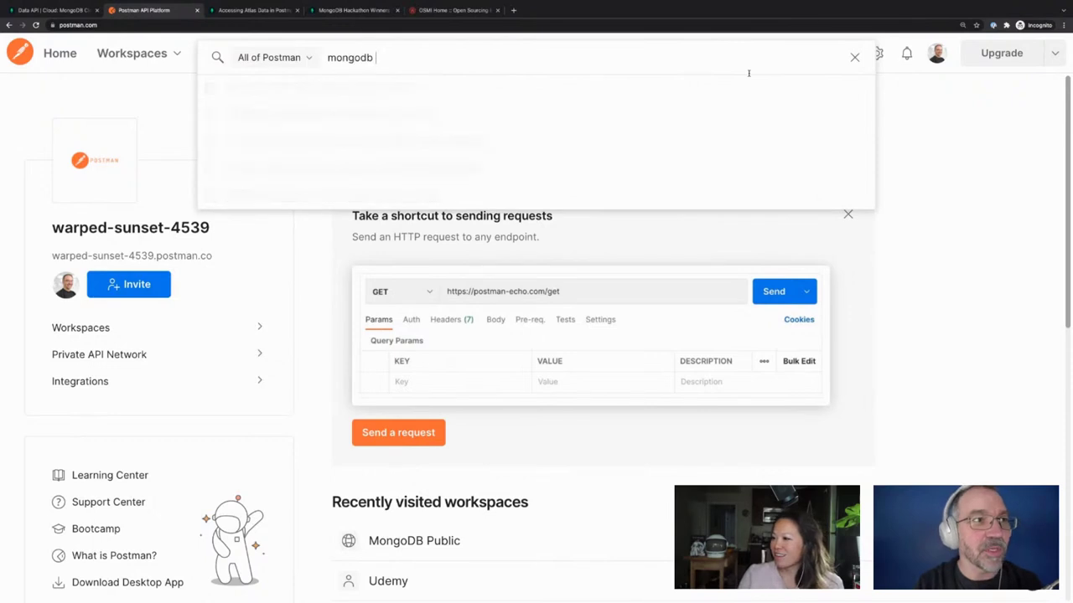
text(data api)
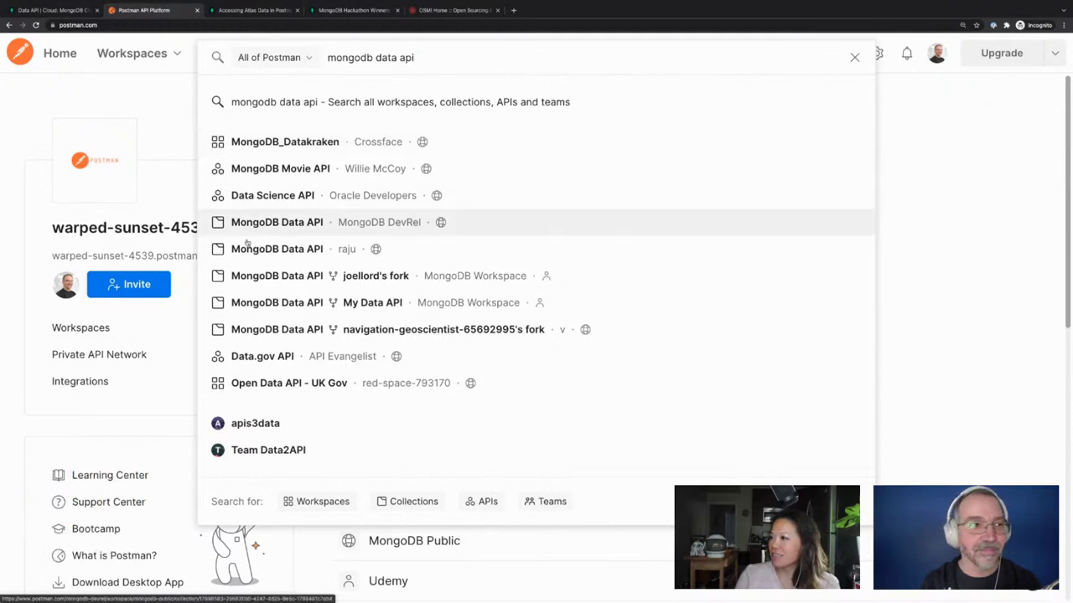
click(385, 228)
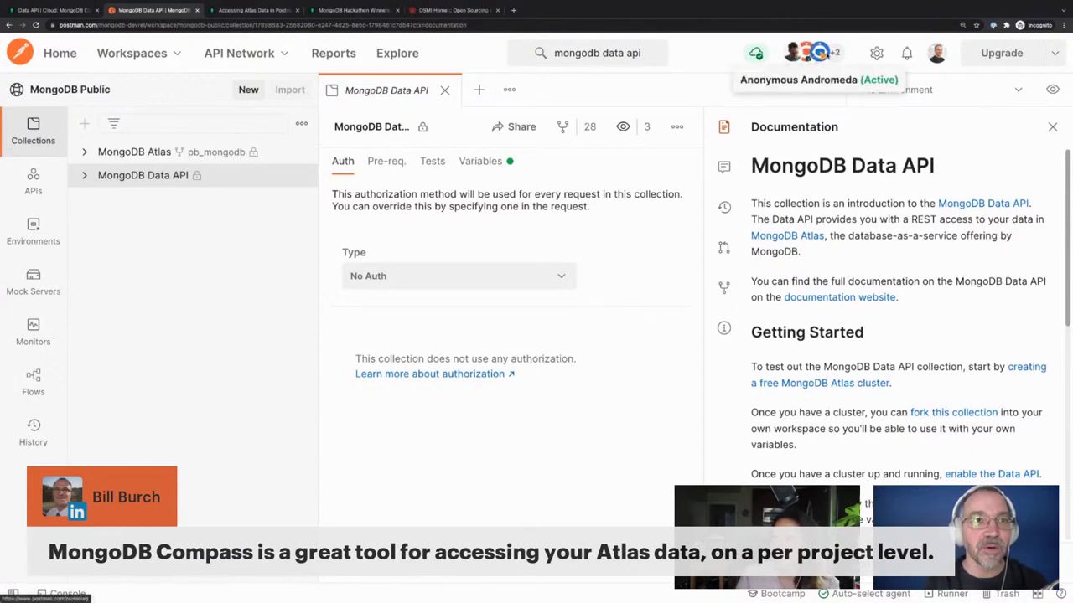
click(836, 53)
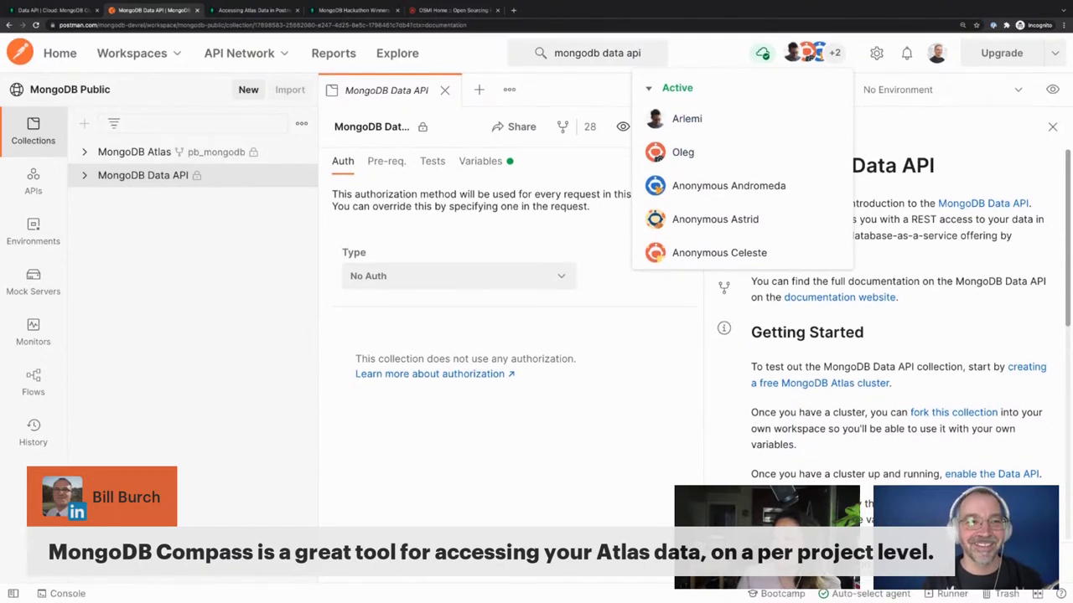
click(658, 383)
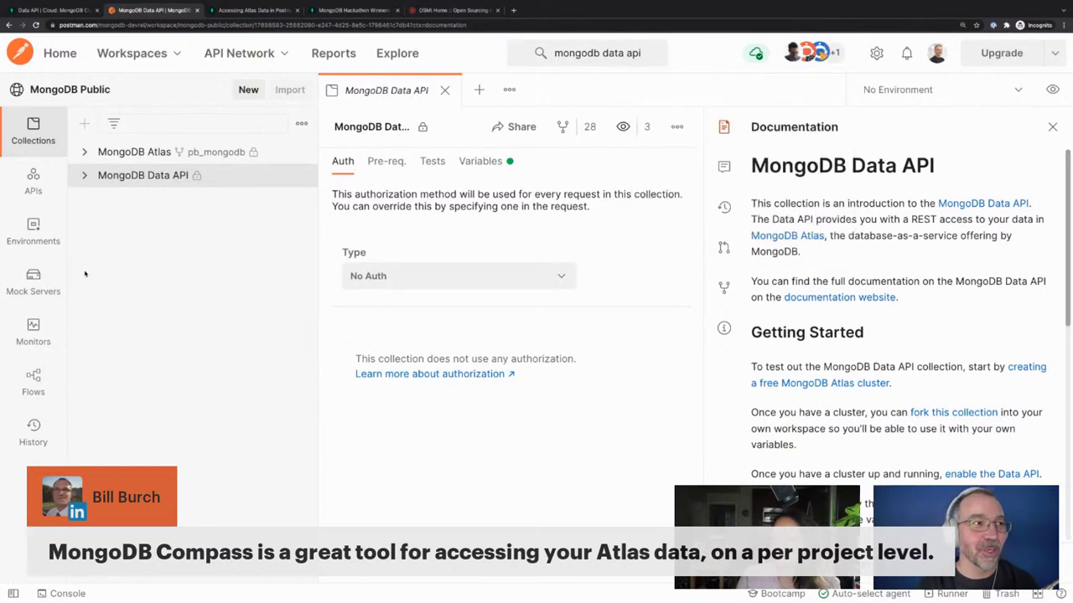
click(835, 59)
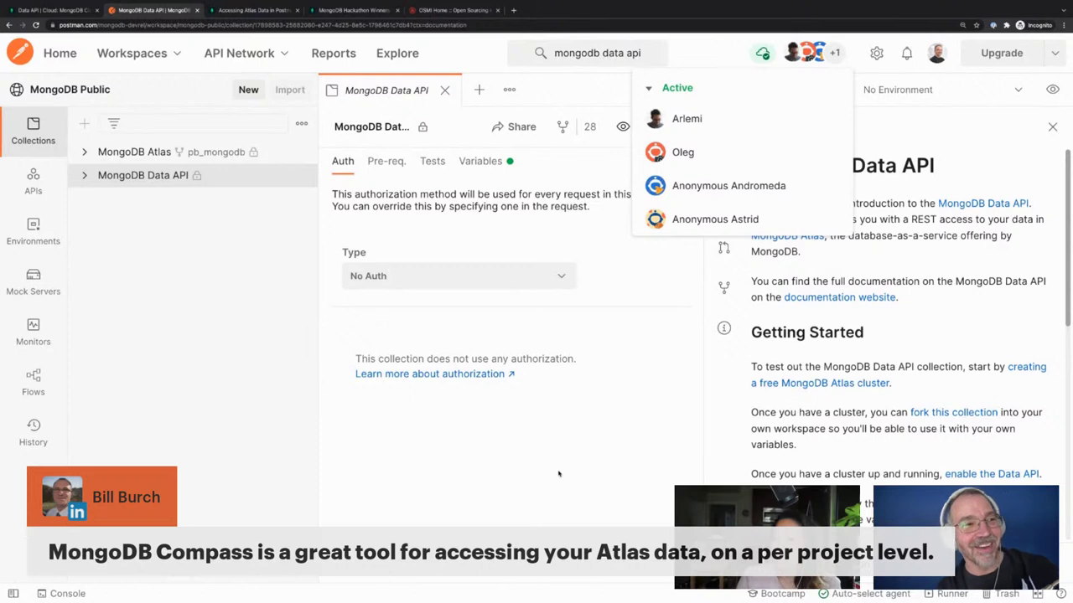
click(558, 401)
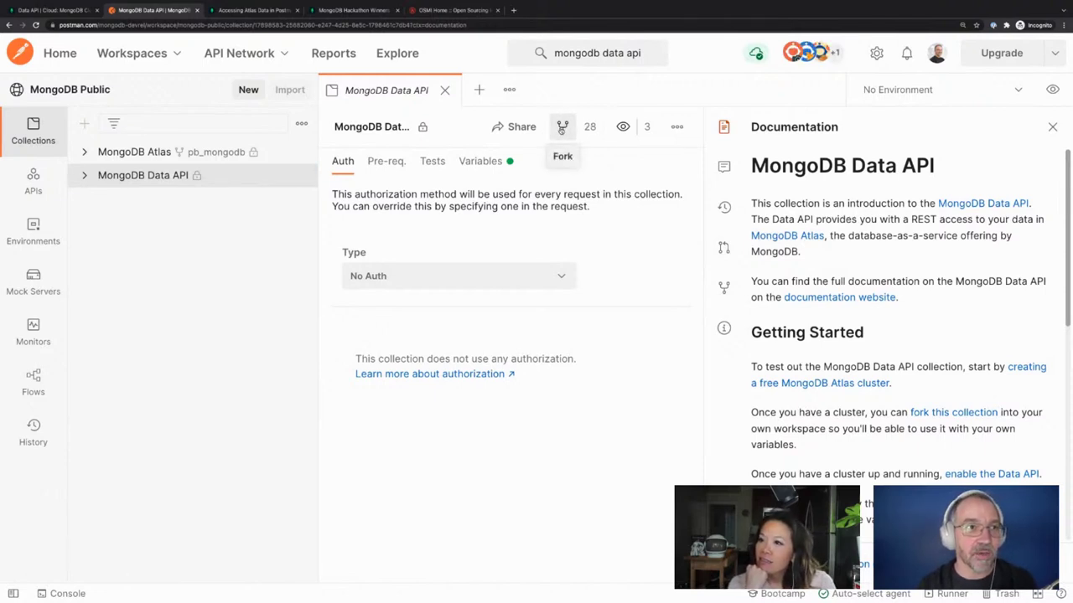
Fork the collection as 'Postman demo stream' into My Workspace, with watching left enabled
click(562, 126)
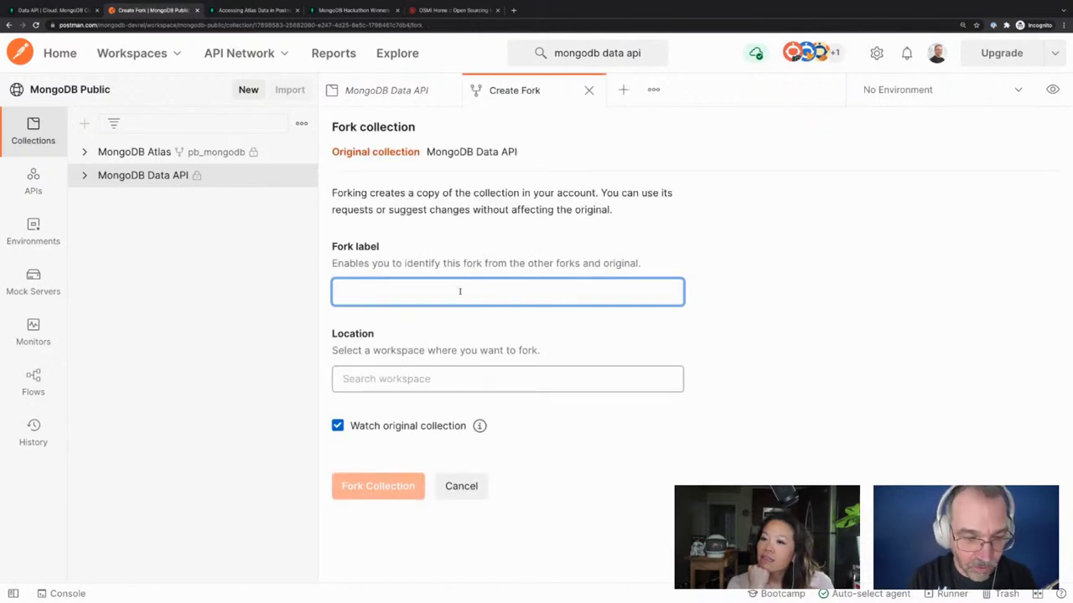
text(Postmo)
key(BackSpace)
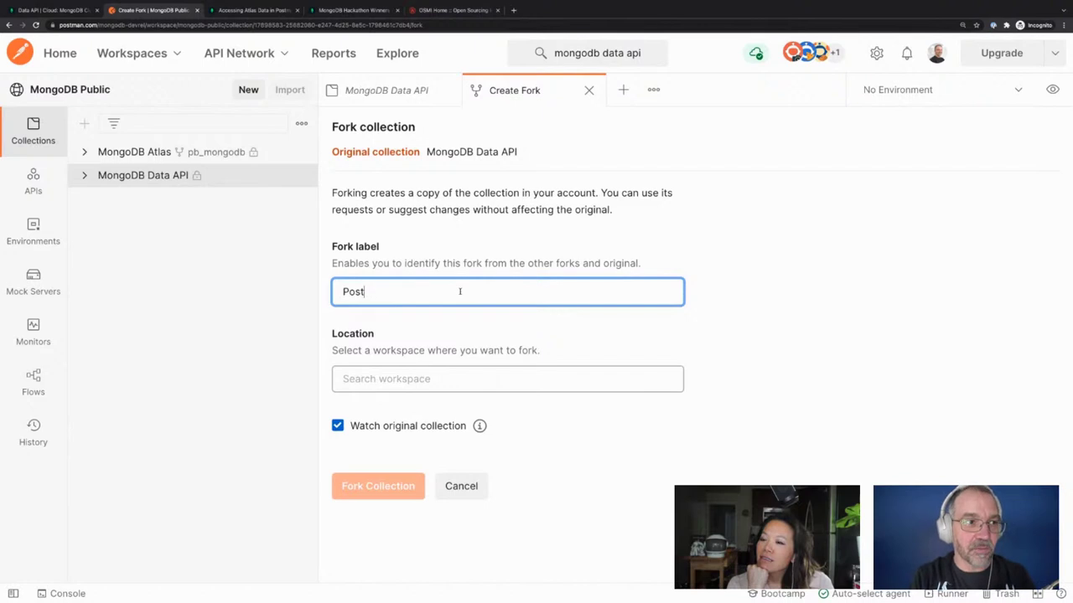
text(man demo stream)
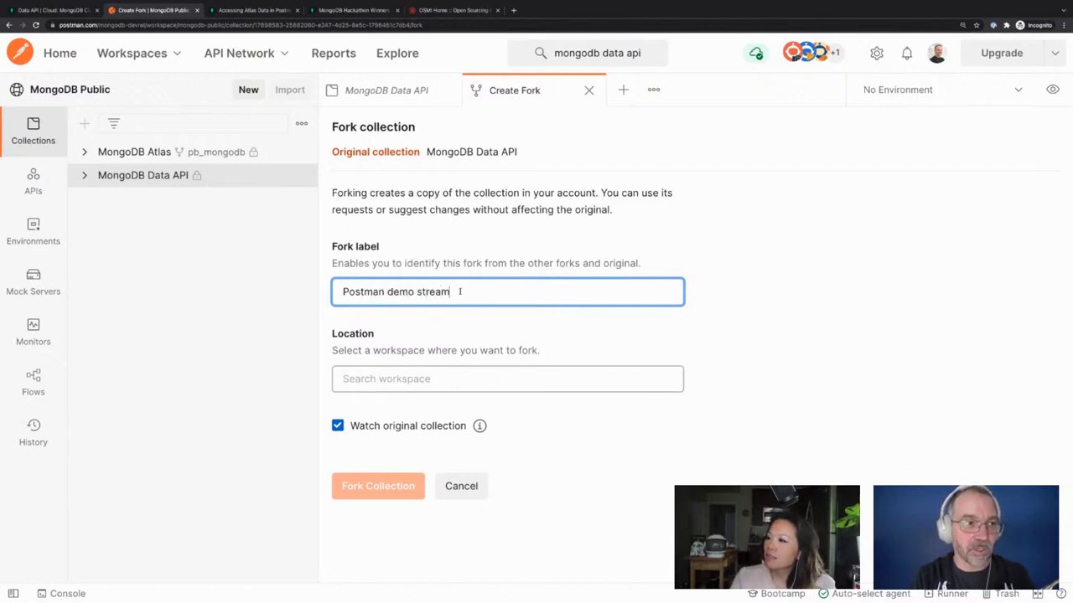
key(Tab)
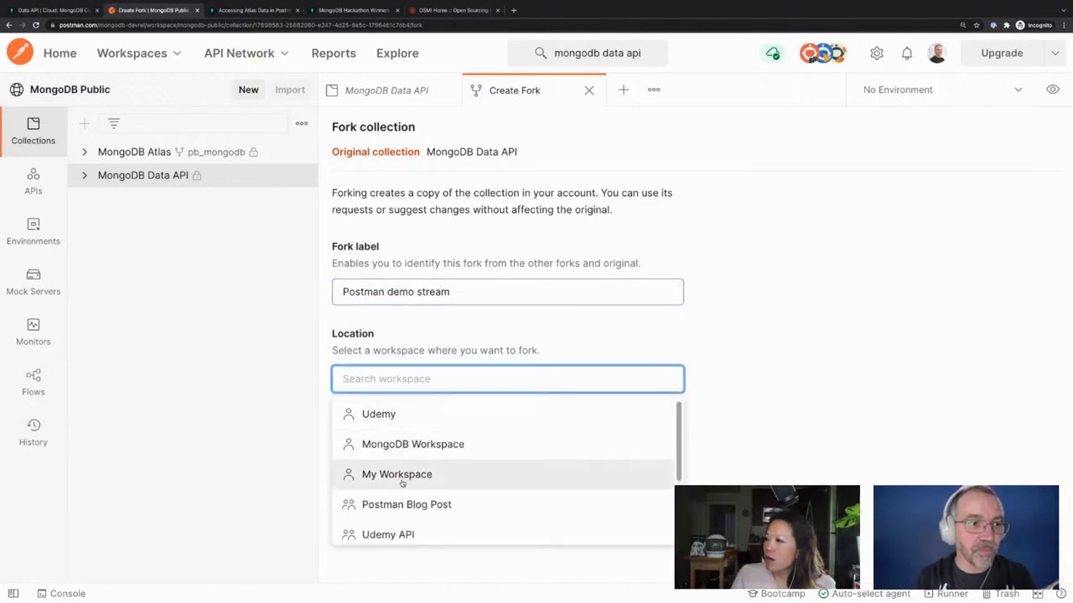
click(394, 475)
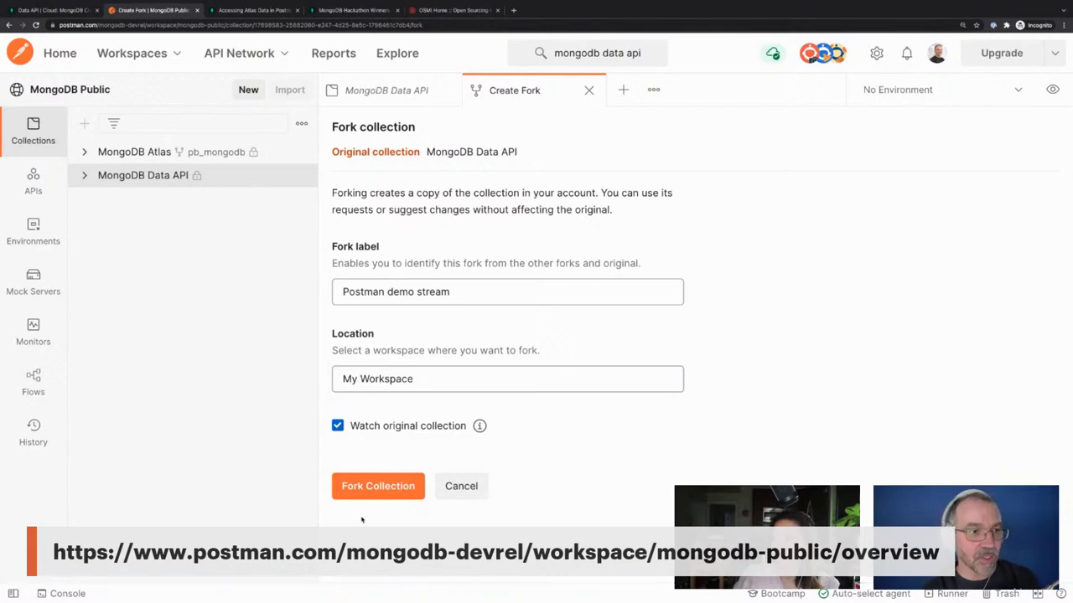
mouse_move(480, 427)
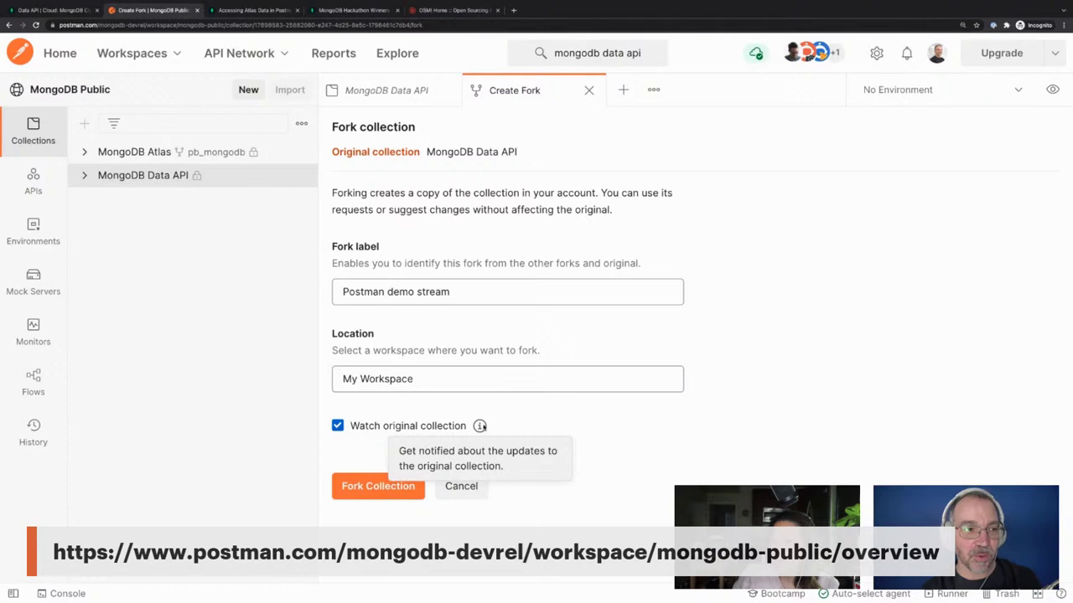
click(402, 488)
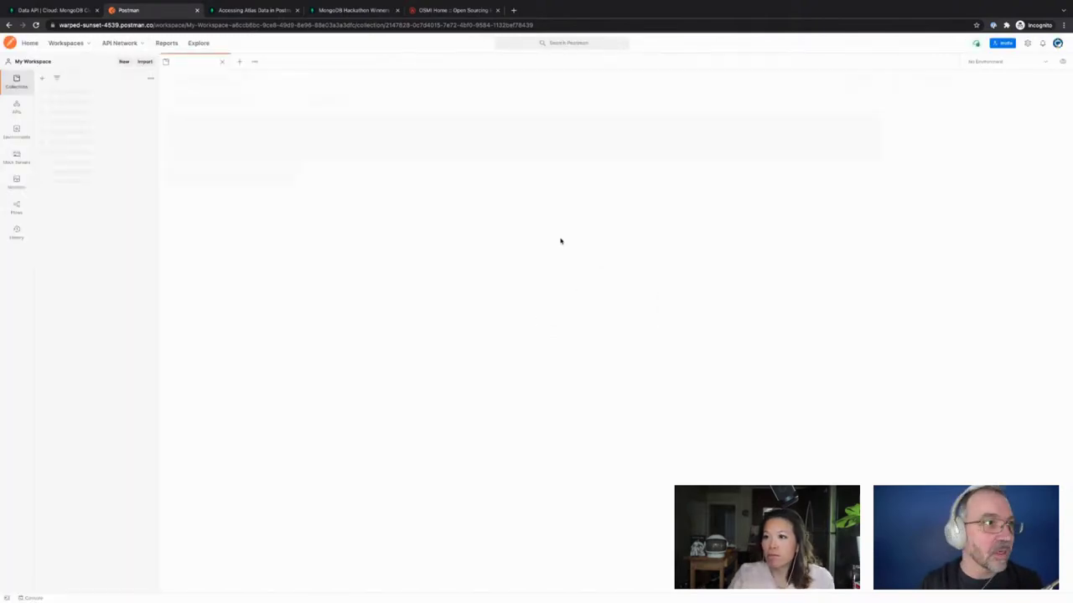
Zoom Postman to 200%, expand the forked collection's nine requests, and show its Variables
key(ctrl+plus)
key(ctrl+plus)
key(ctrl+plus)
key(ctrl+plus)
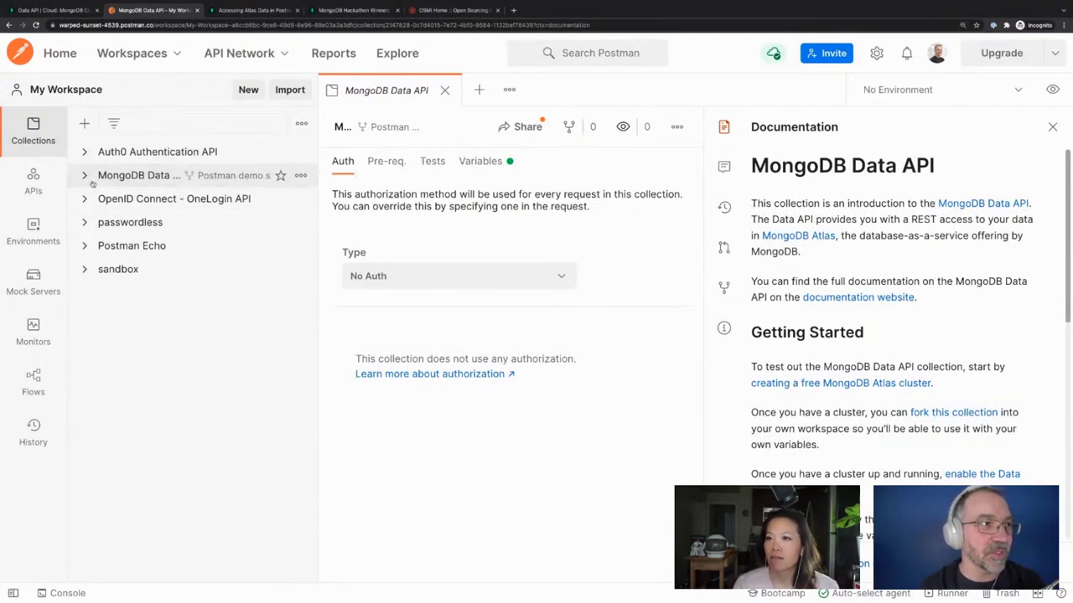
click(84, 176)
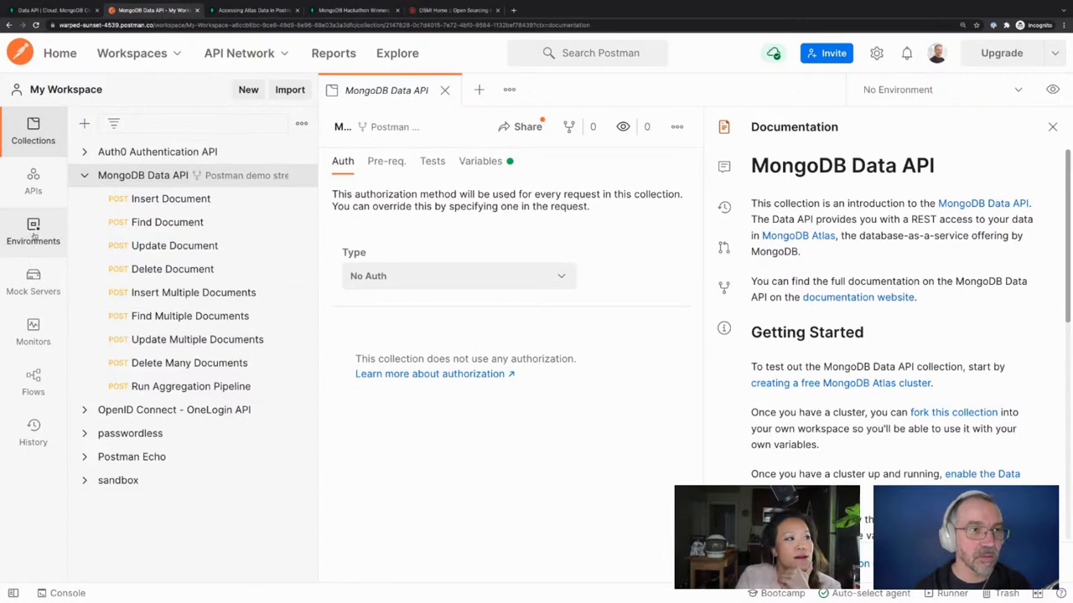
click(492, 162)
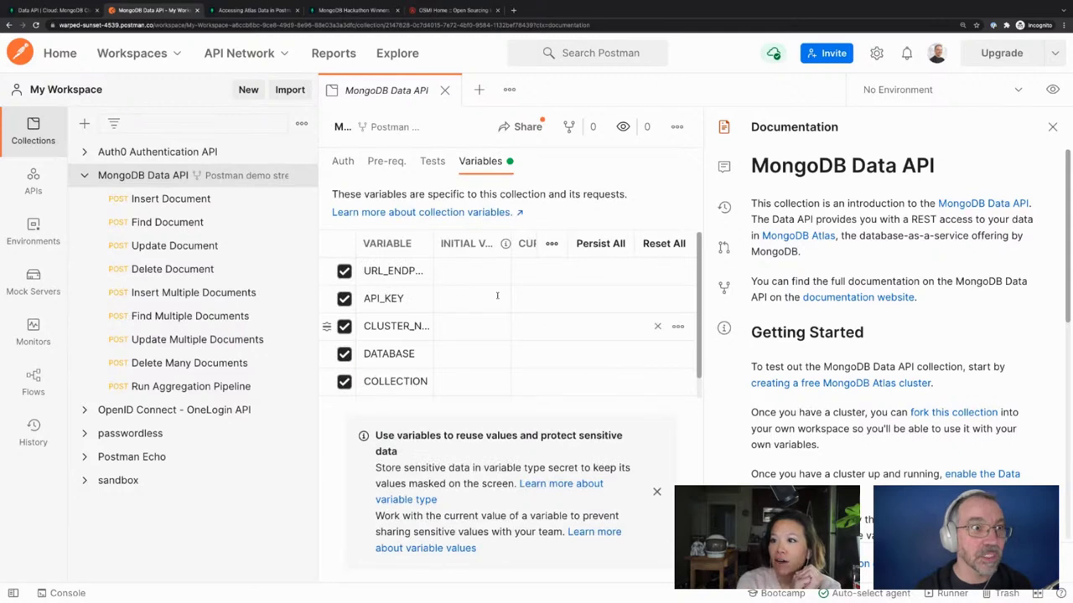
click(21, 232)
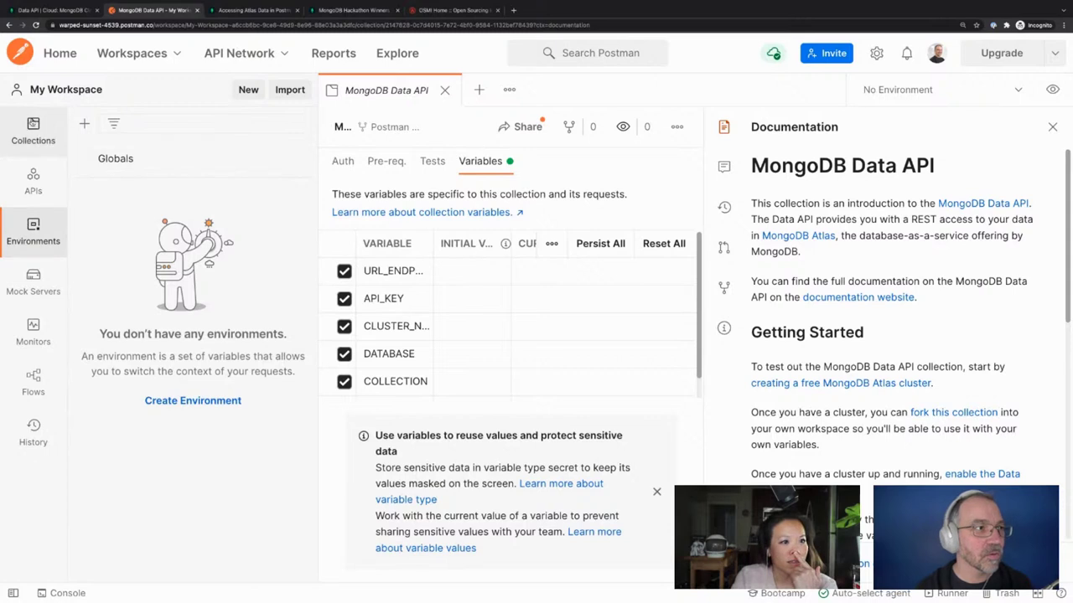
click(33, 125)
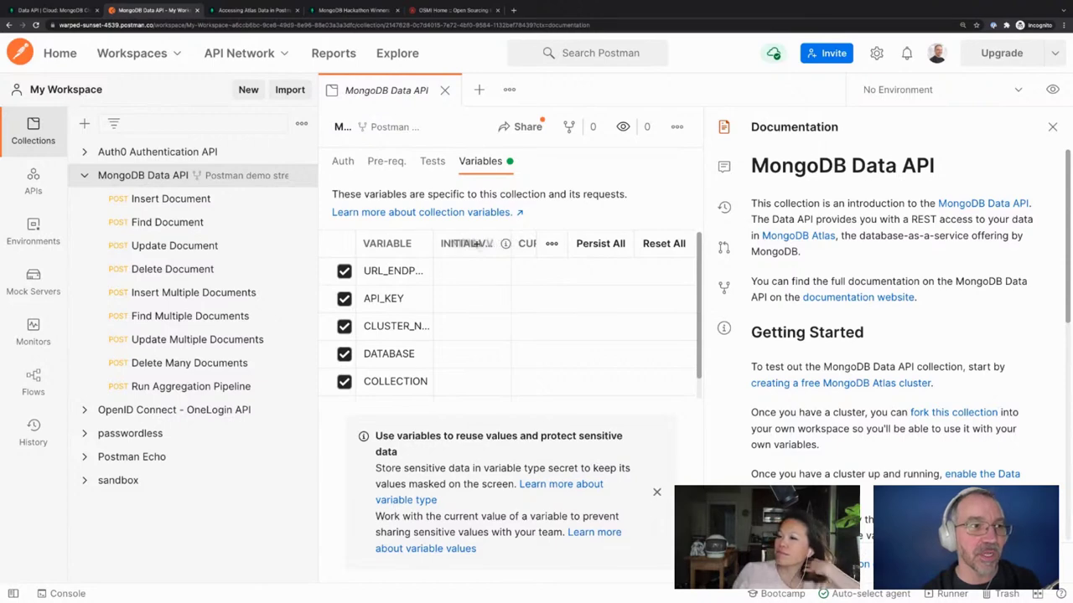
mouse_move(338, 15)
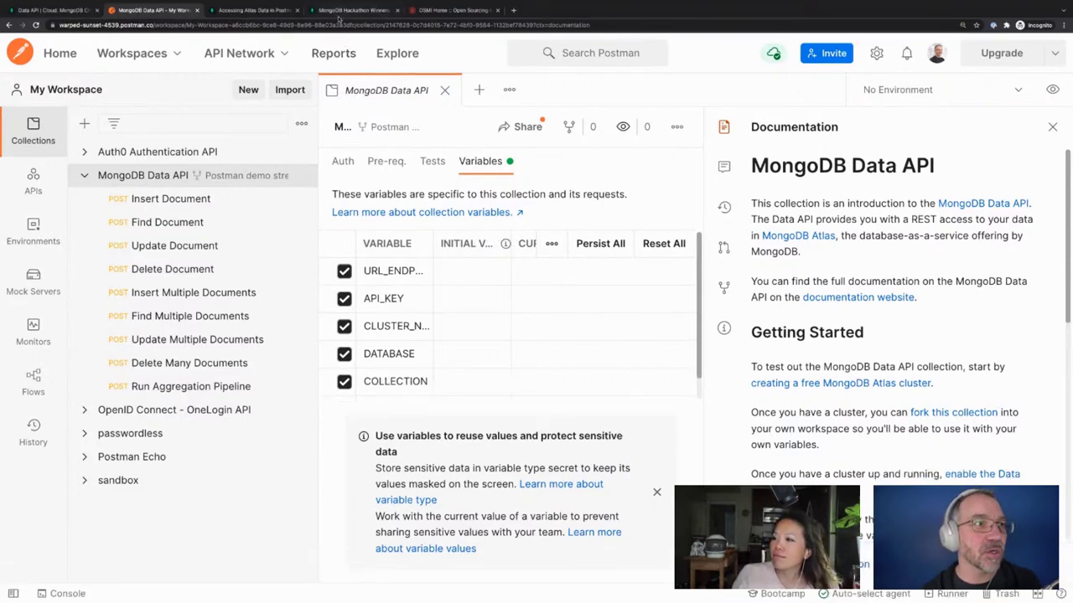
Copy the Data API URL endpoint from Atlas and paste it into URL_ENDPOINT in Postman
click(75, 11)
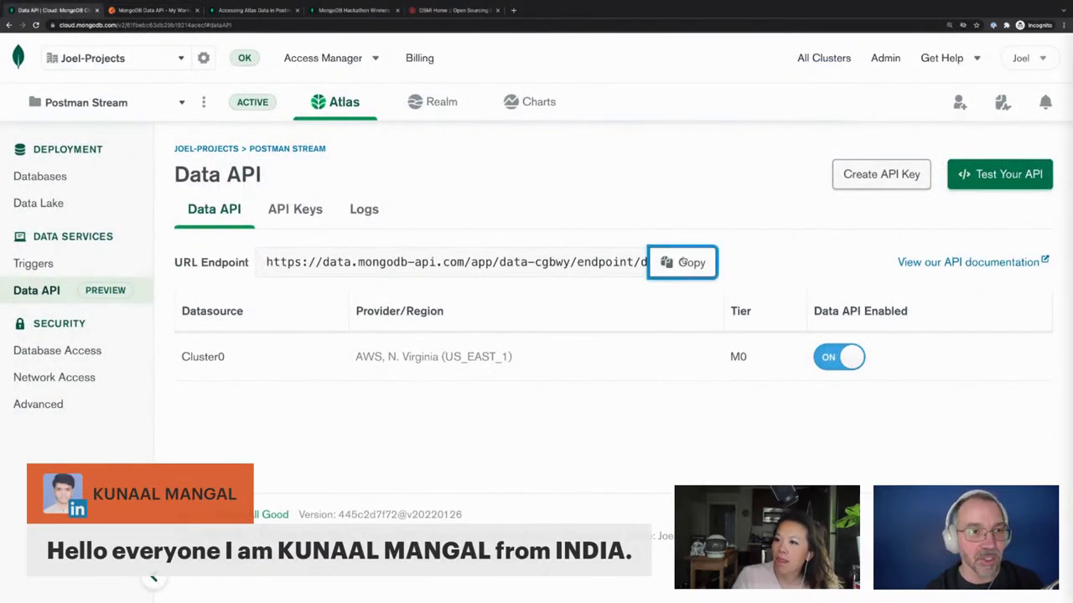
click(682, 262)
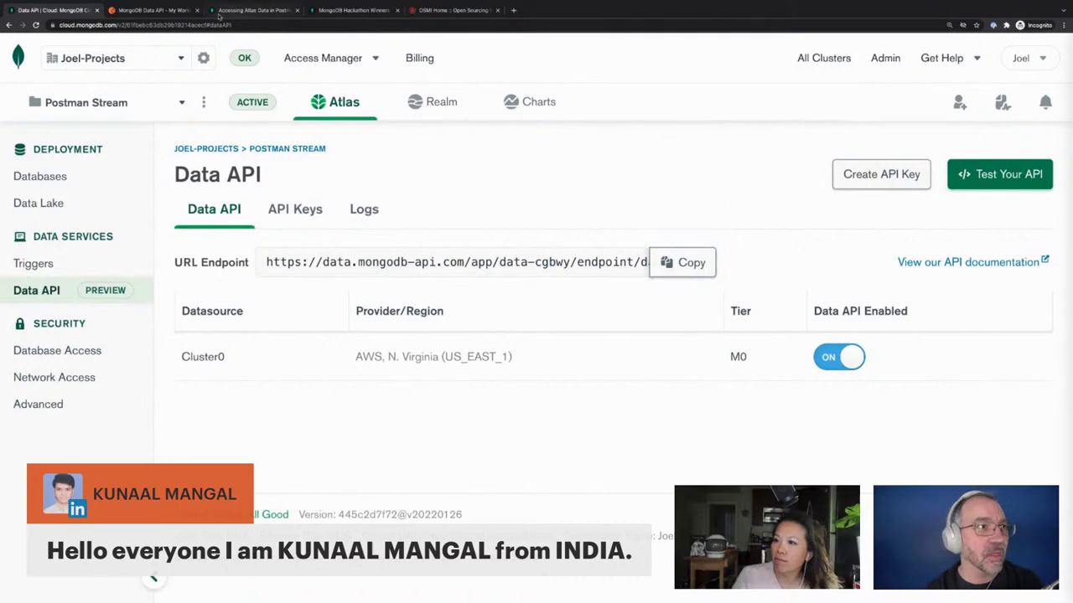
click(151, 10)
click(480, 264)
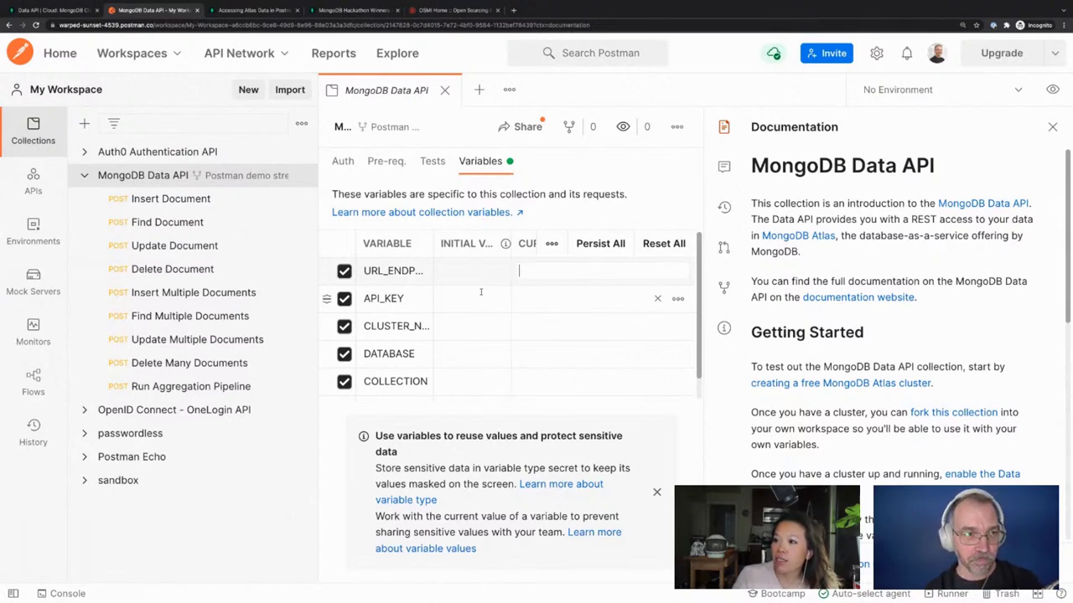
click(579, 270)
key(ctrl+v)
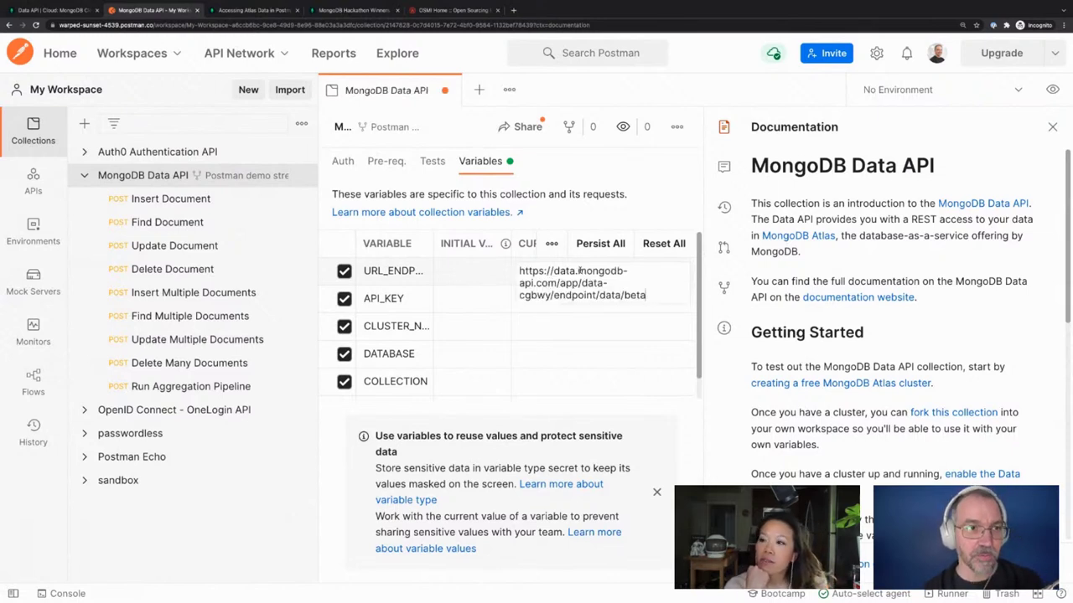
Move the pasted URL from the current value into URL_ENDPOINT's initial value
click(482, 307)
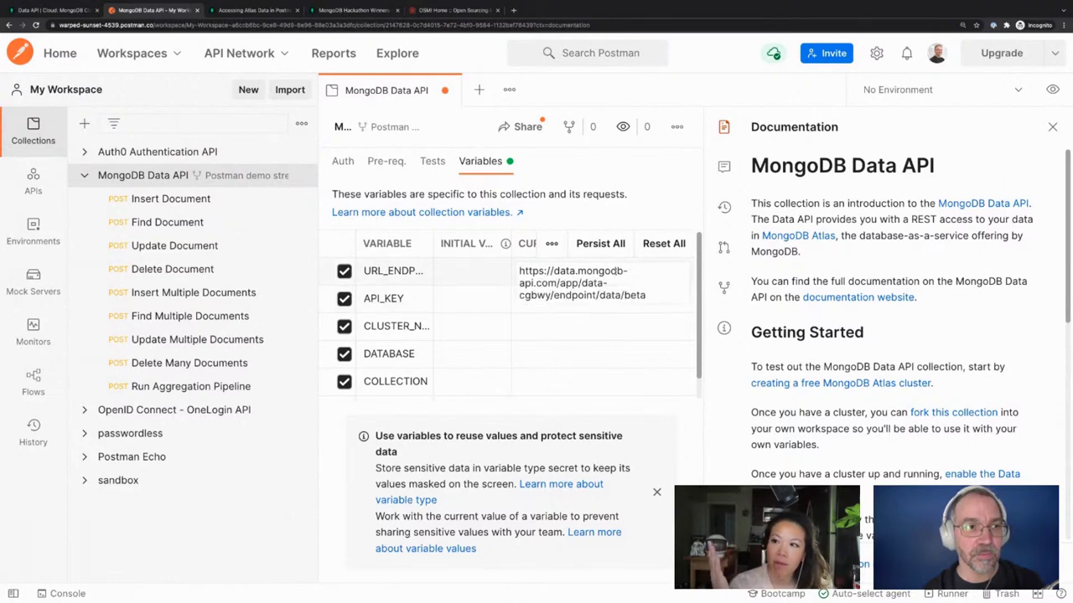
click(461, 307)
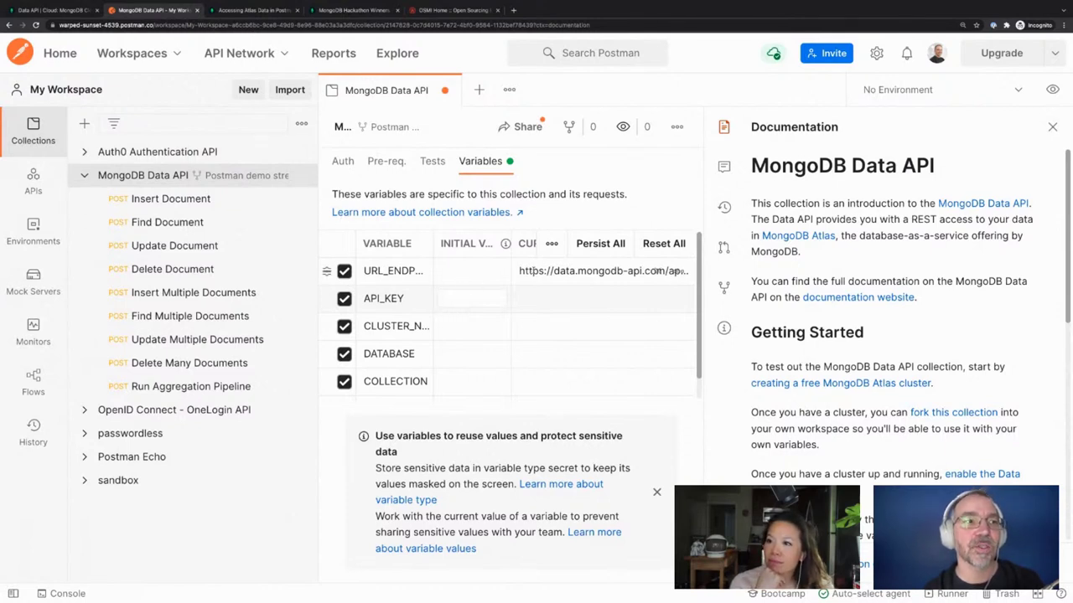
triple_click(659, 271)
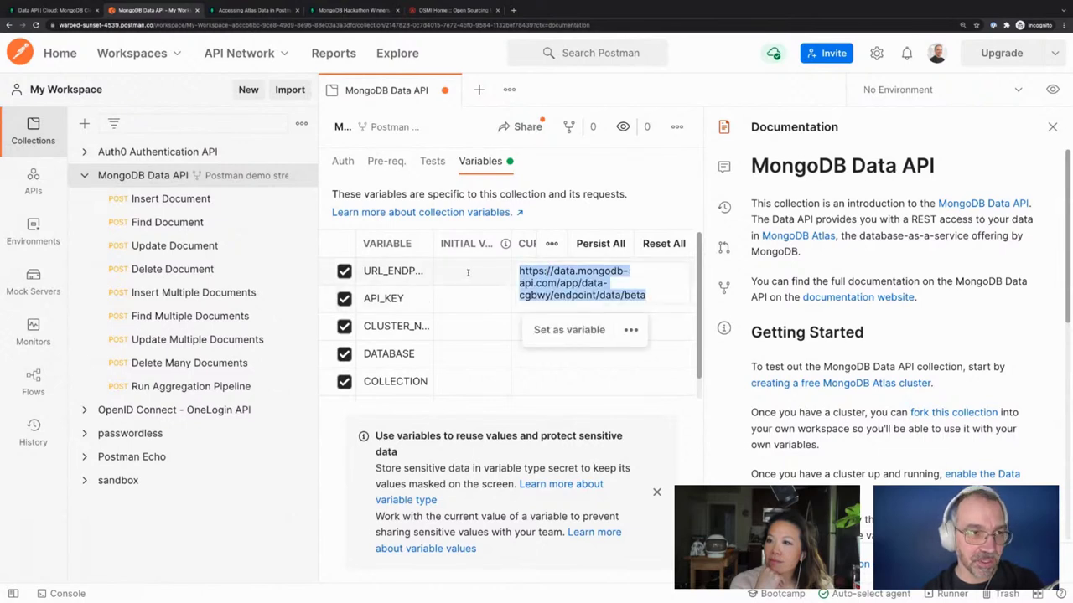
key(BackSpace)
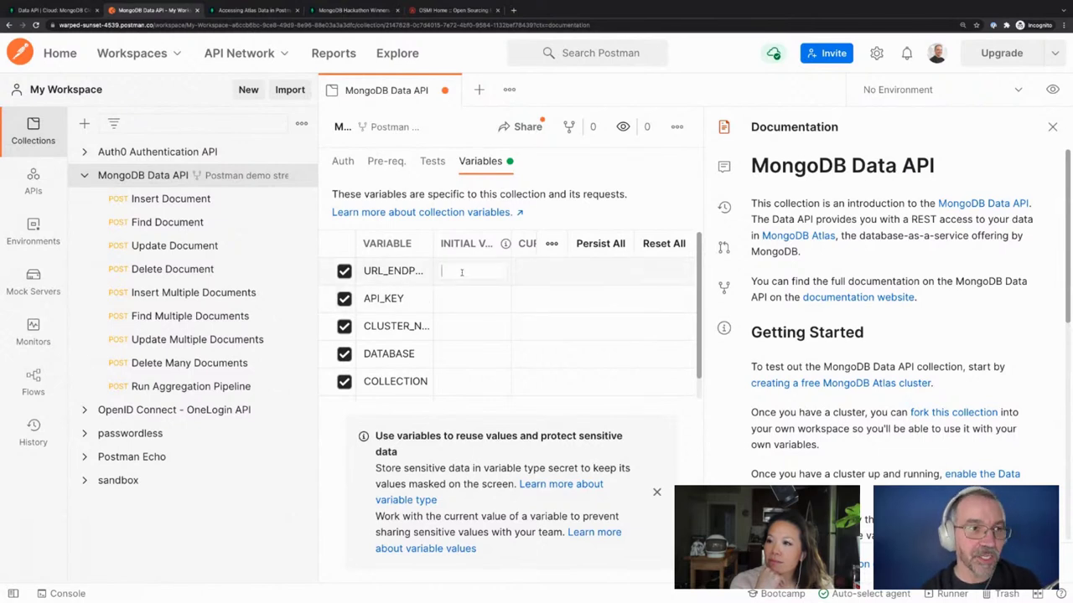
key(ctrl+v)
click(528, 304)
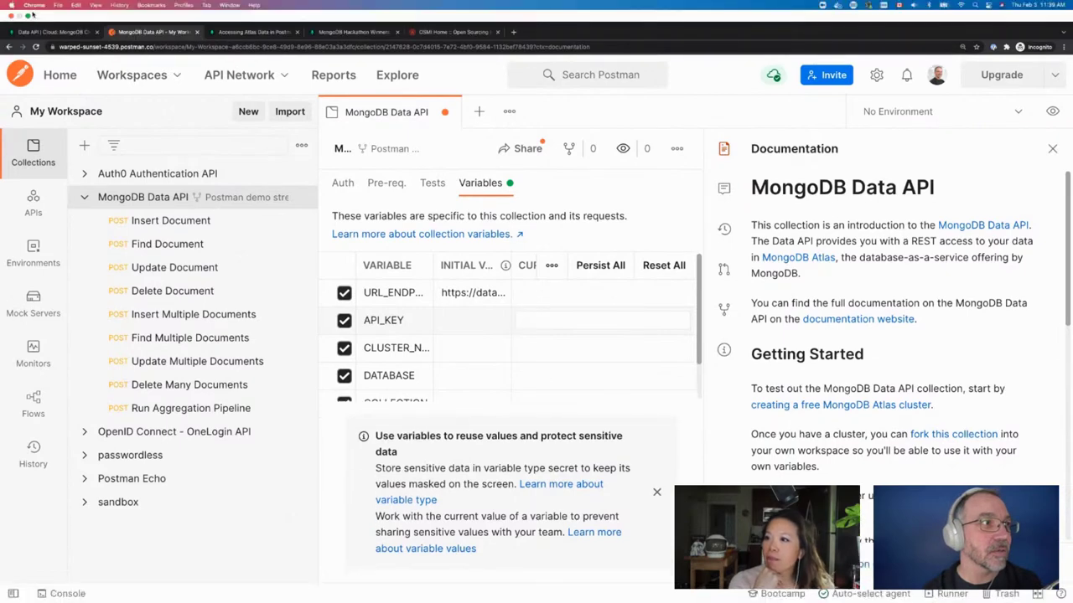
Generate an Atlas Data API key named 'postman', copy it, and return to Postman
click(32, 30)
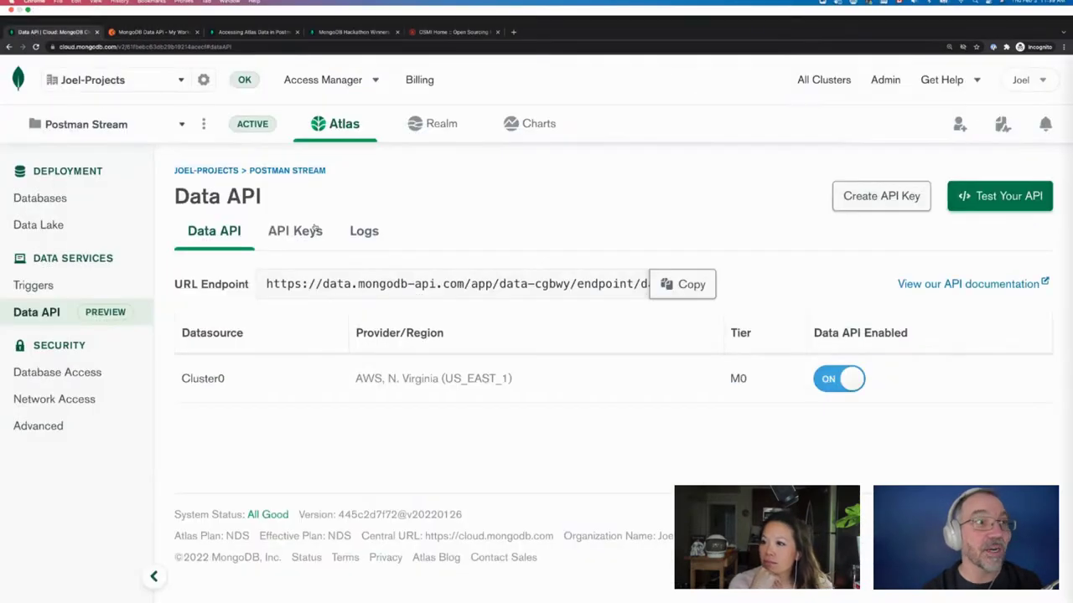
click(863, 177)
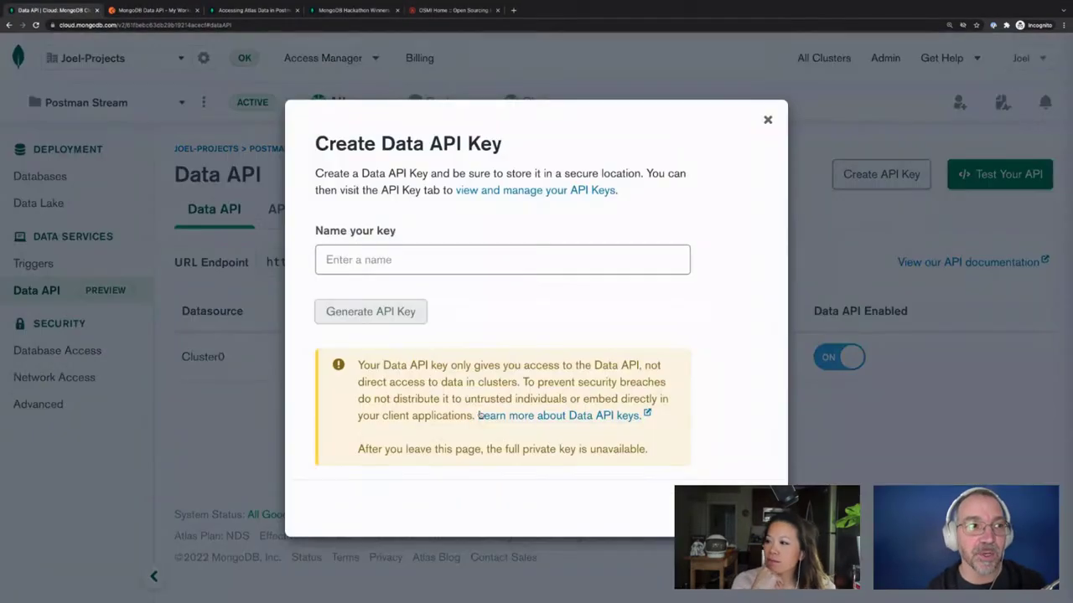
click(425, 259)
text(postman)
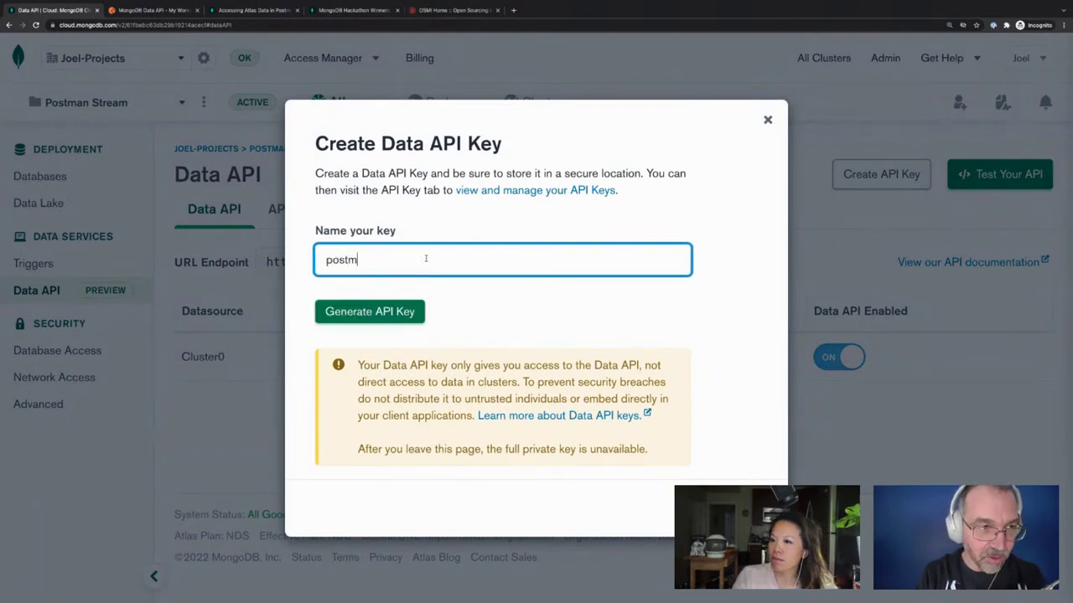
click(387, 312)
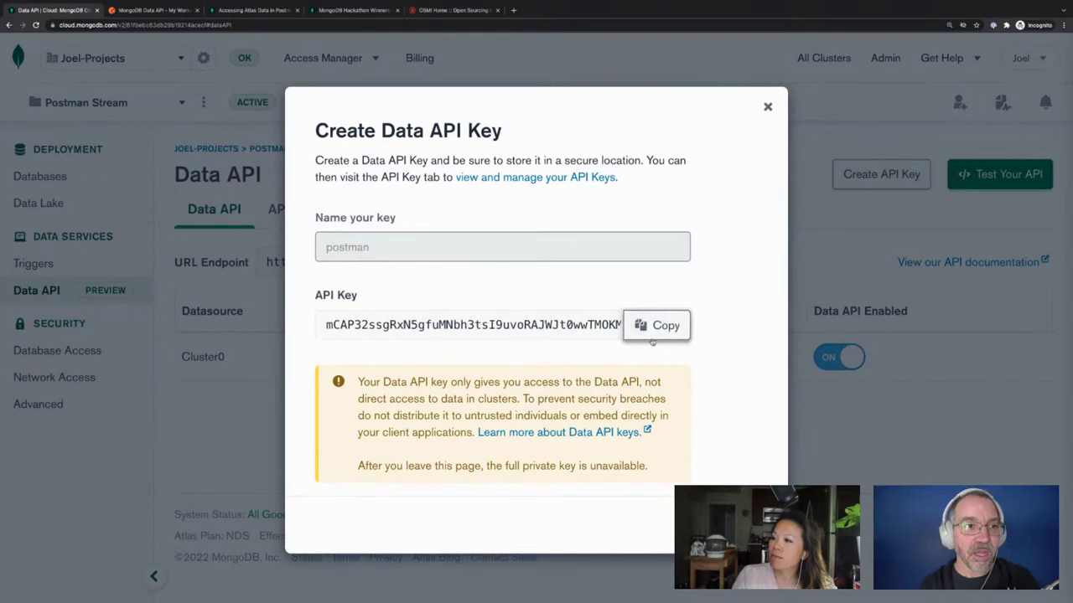
click(729, 524)
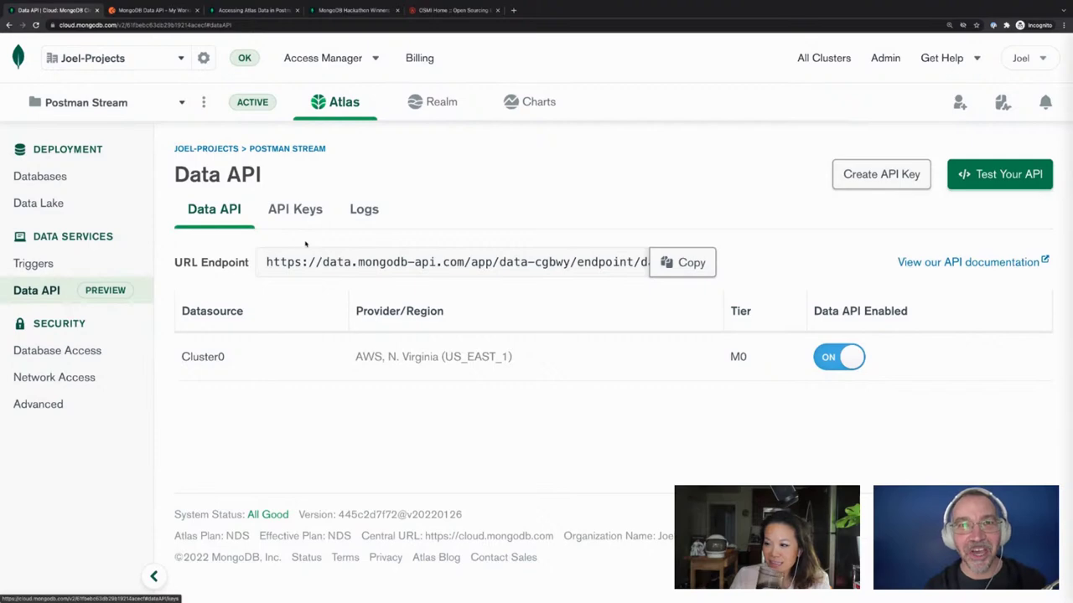
click(147, 10)
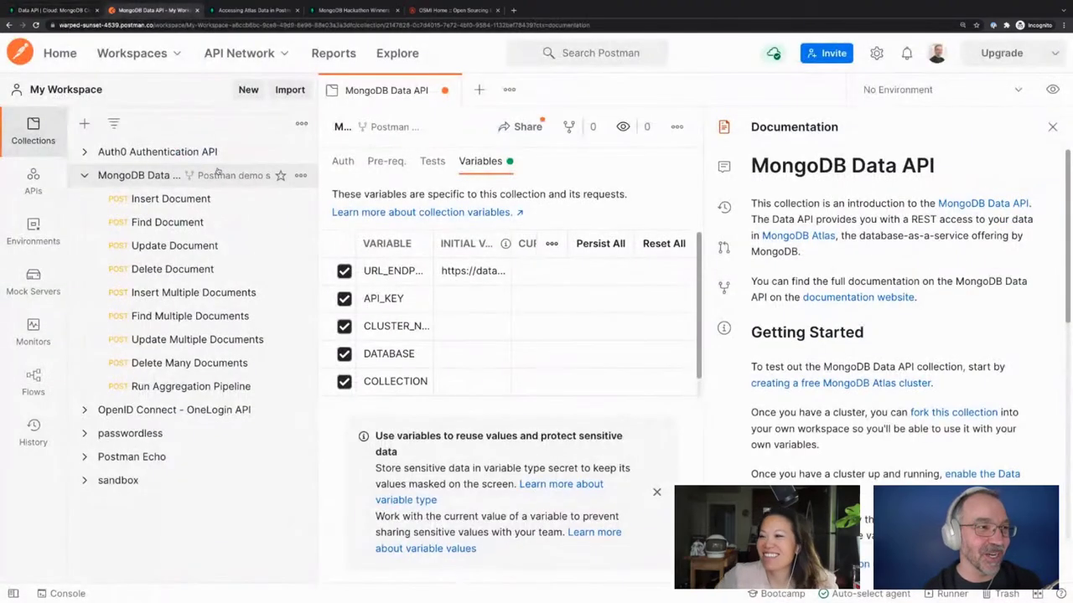
Move the pasted Data API key from API_KEY's Initial Value into its Current Value cell
click(456, 304)
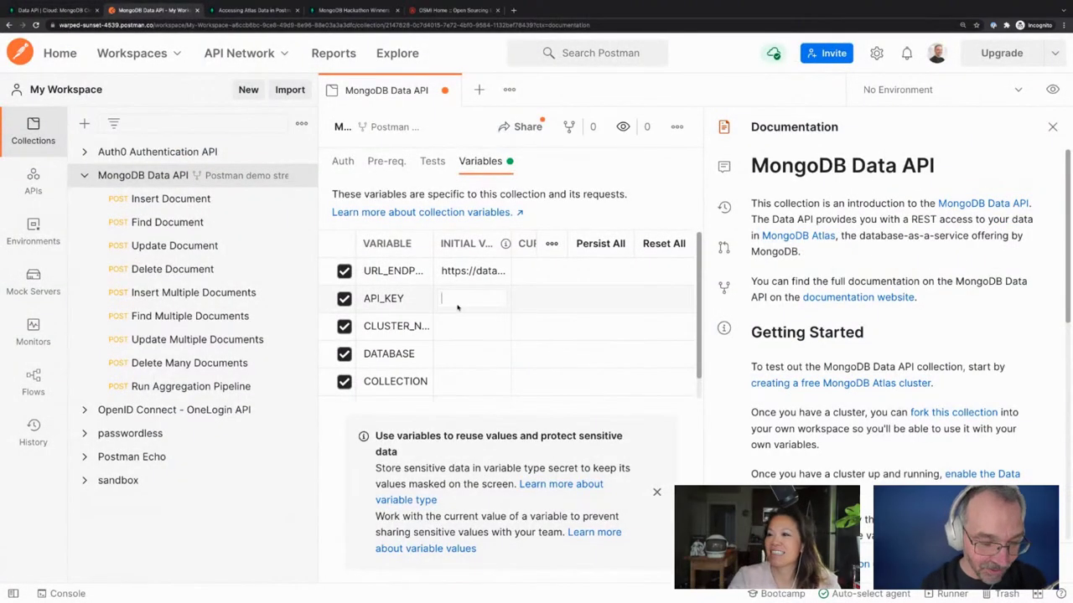
key(ctrl+v)
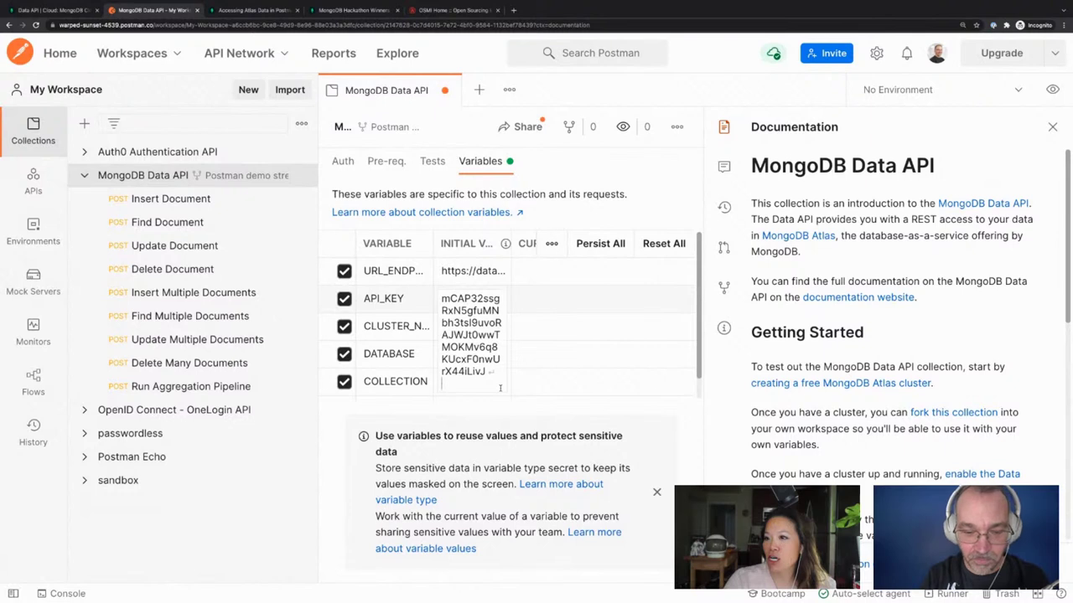
click(562, 298)
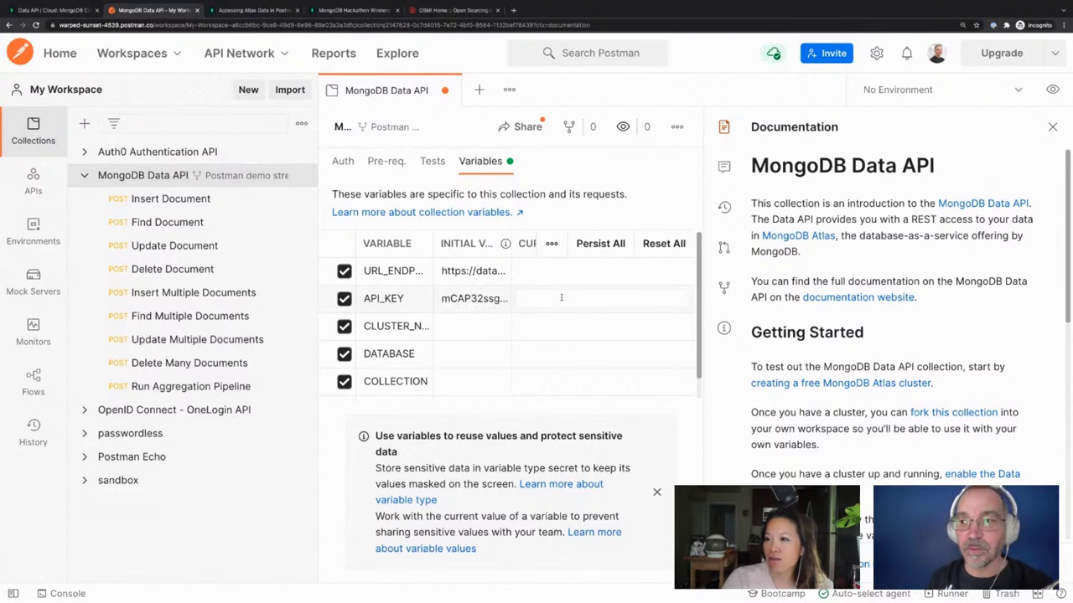
click(473, 298)
key(ctrl+a)
key(ctrl+x)
click(574, 299)
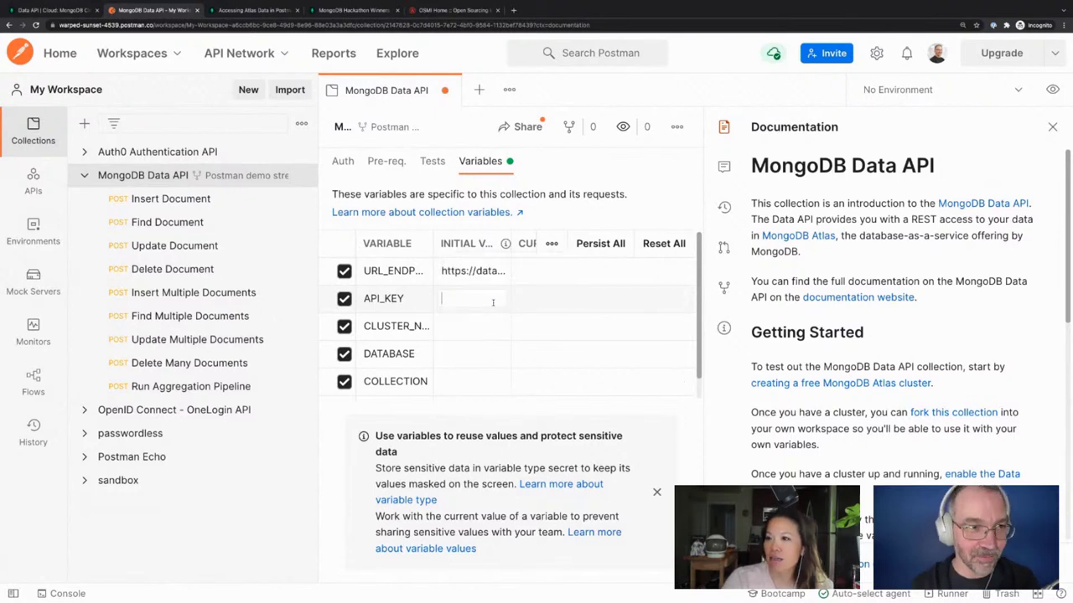
key(ctrl+v)
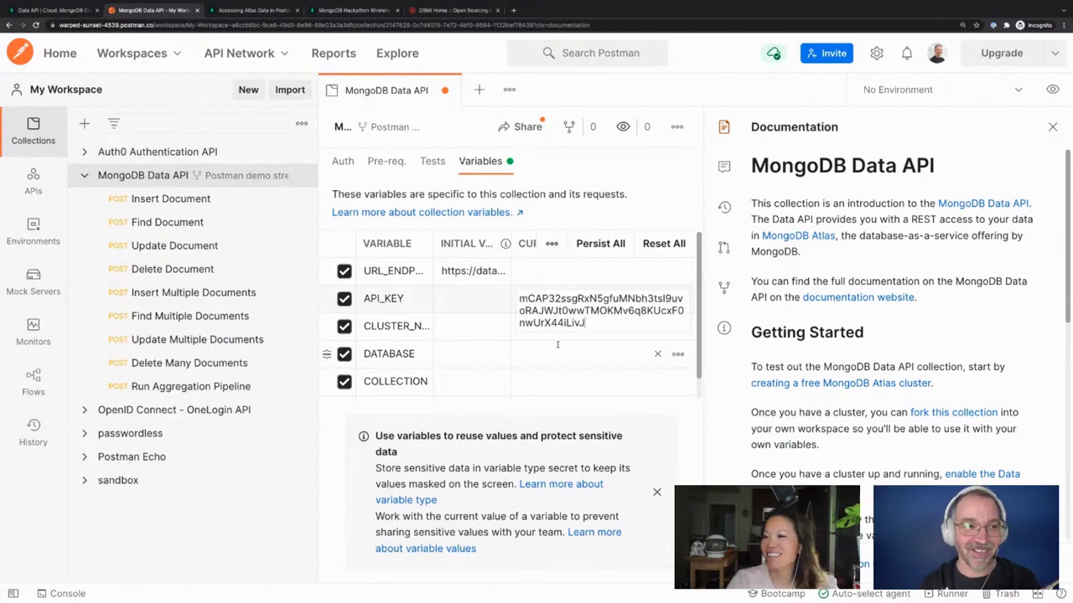
key(Return)
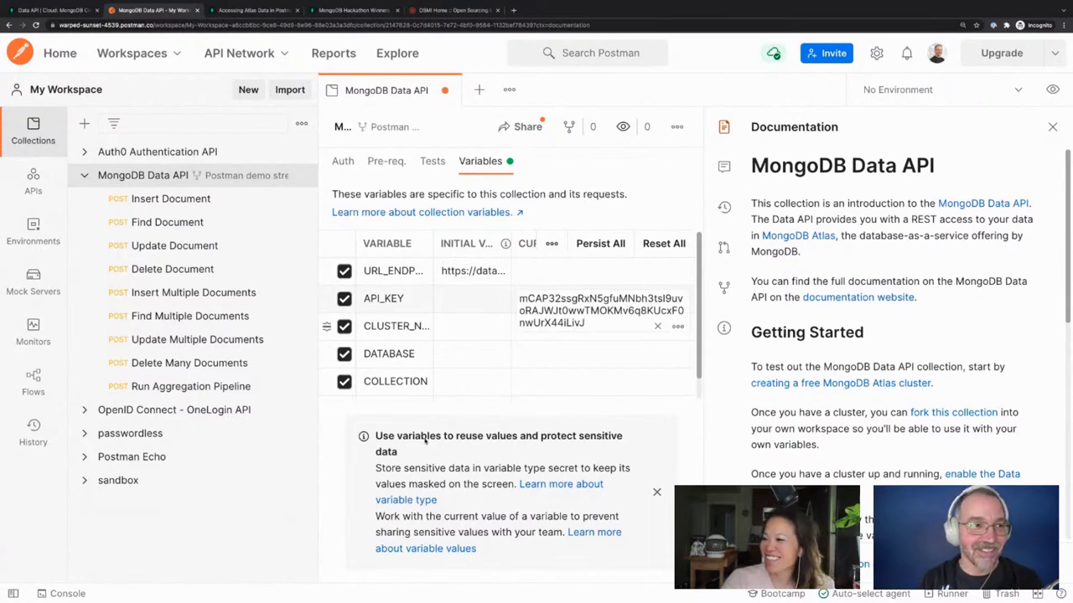
click(431, 405)
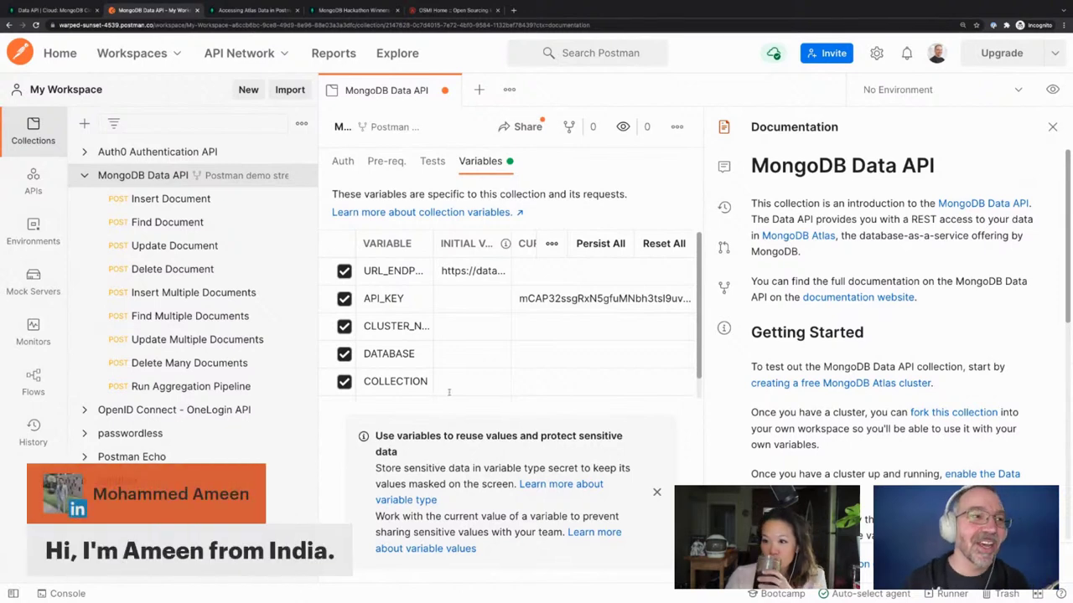
Set the CLUSTER_NAME variable's initial value to Cluster0
click(460, 334)
text(Cluster0)
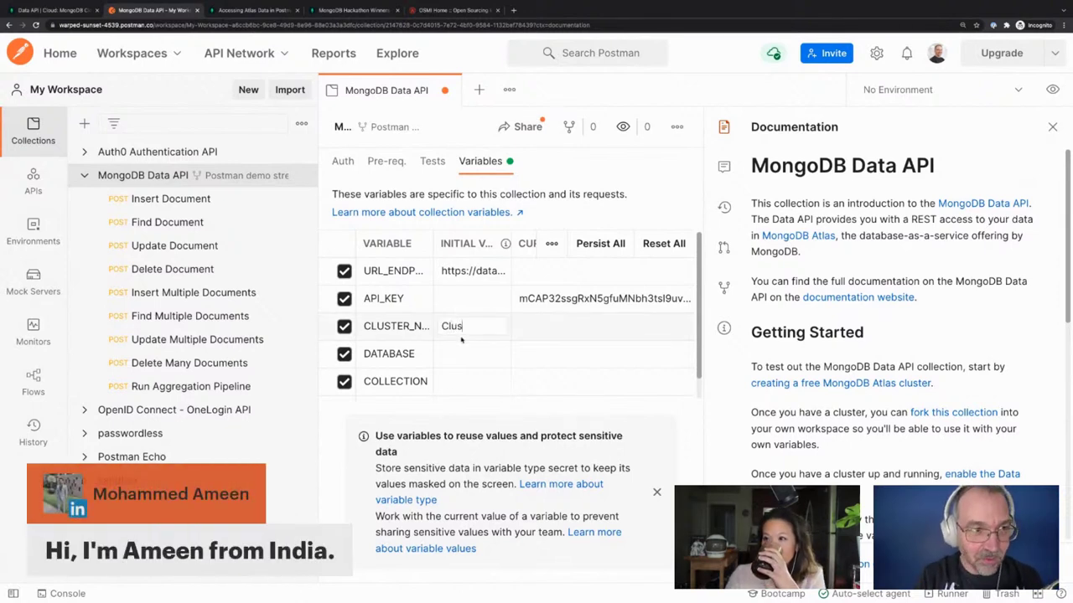
click(457, 353)
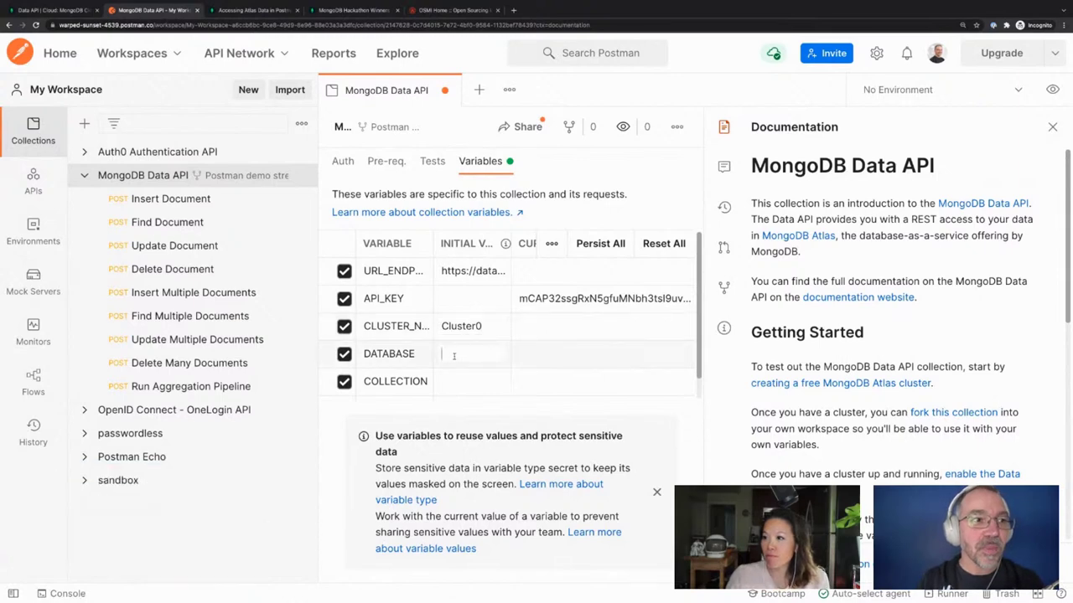
click(505, 87)
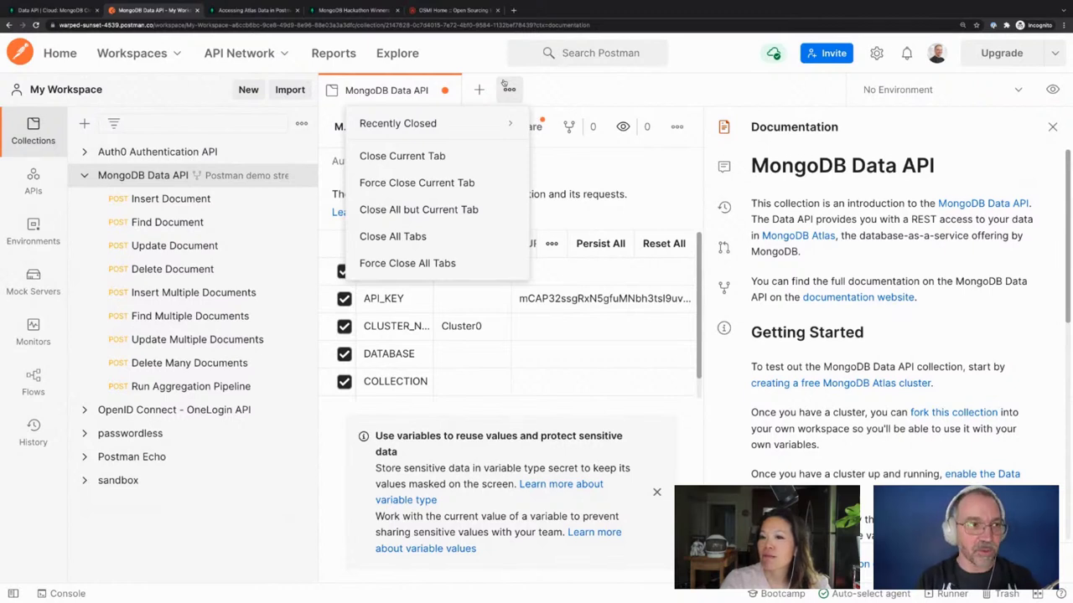
click(505, 86)
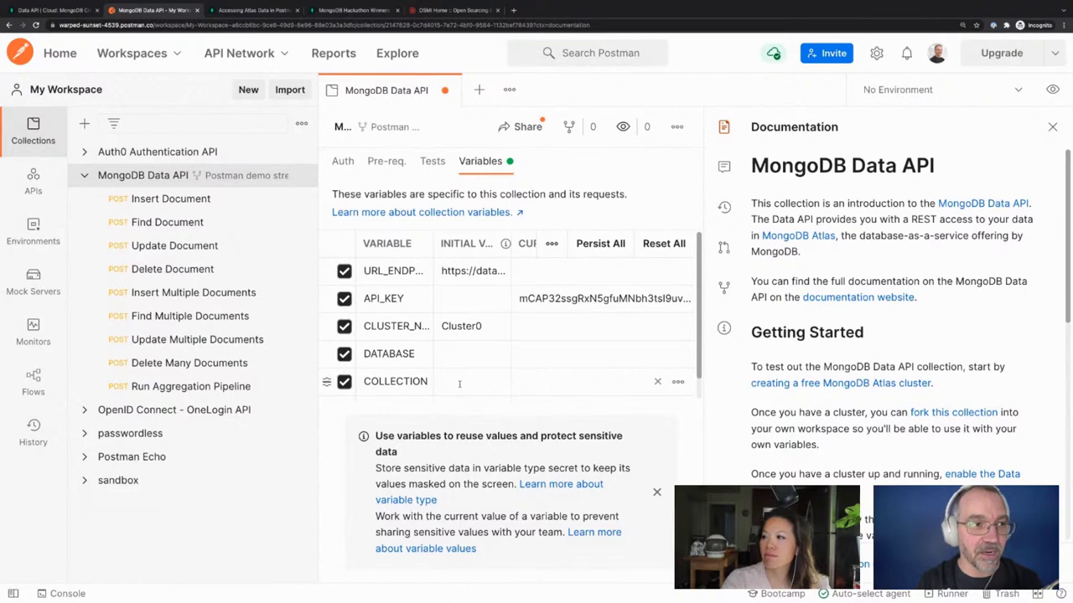
Set DATABASE to postman and COLLECTION to foods, then dismiss the variables info banner
click(456, 354)
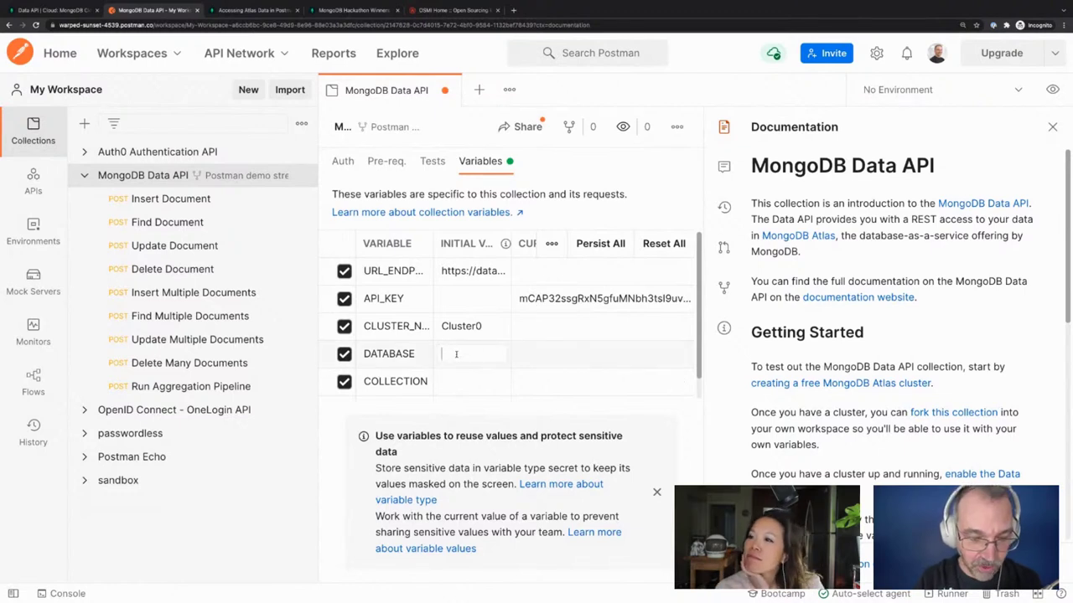
text(postman)
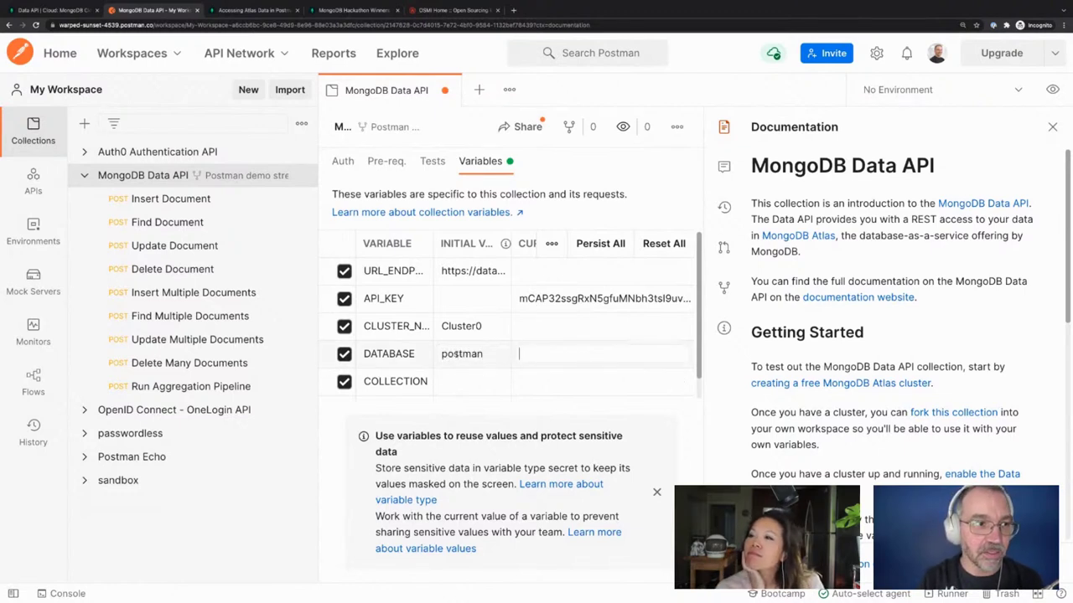
key(Tab)
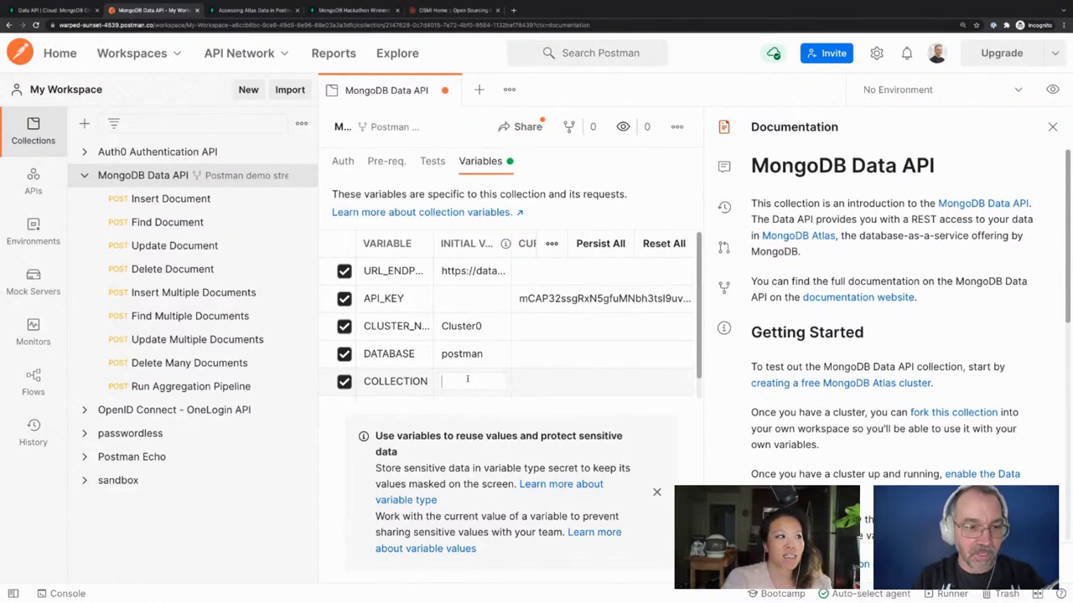
text(friends)
key(BackSpace)
key(BackSpace)
key(BackSpace)
key(BackSpace)
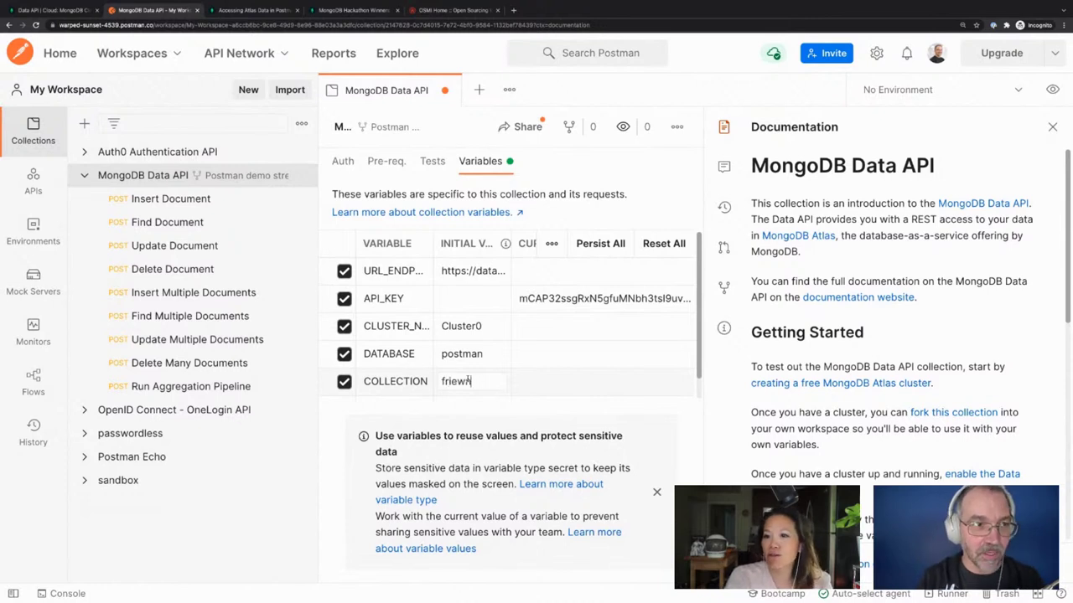
key(BackSpace)
key(BackSpace)
text(oods)
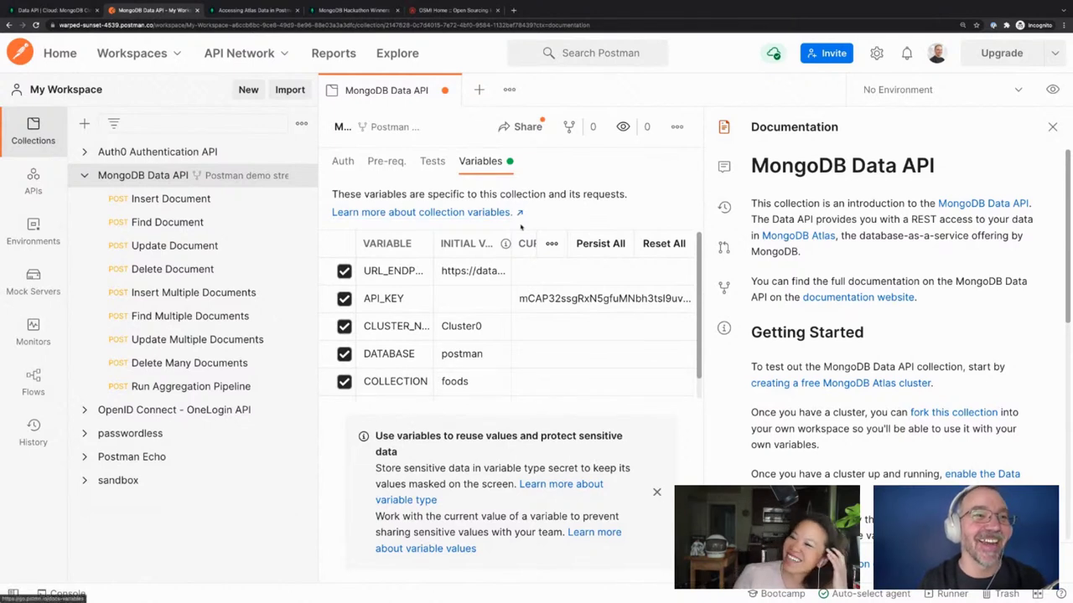
click(666, 25)
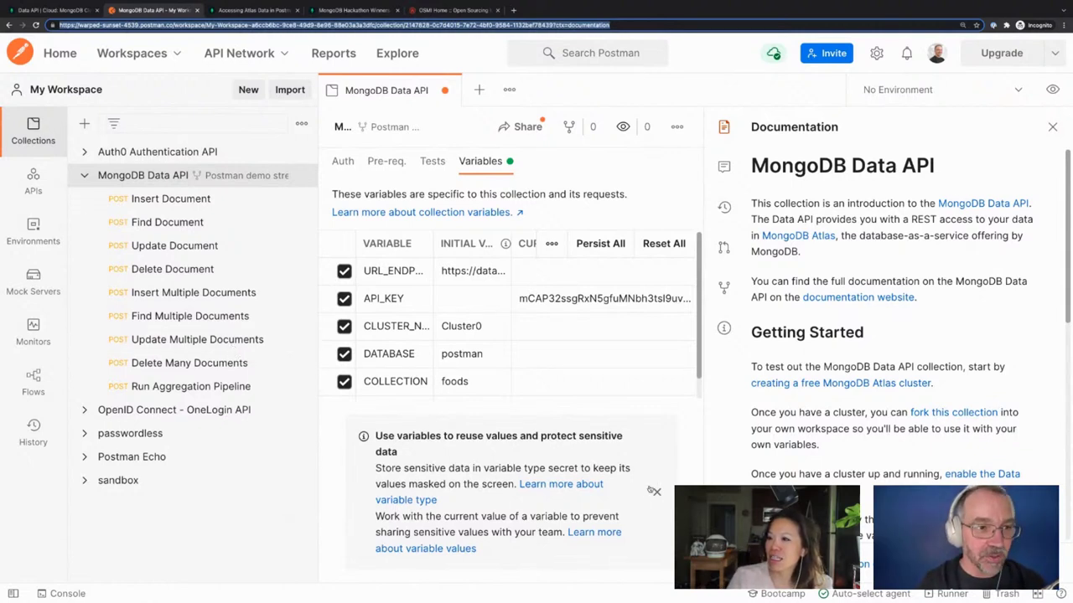
click(657, 492)
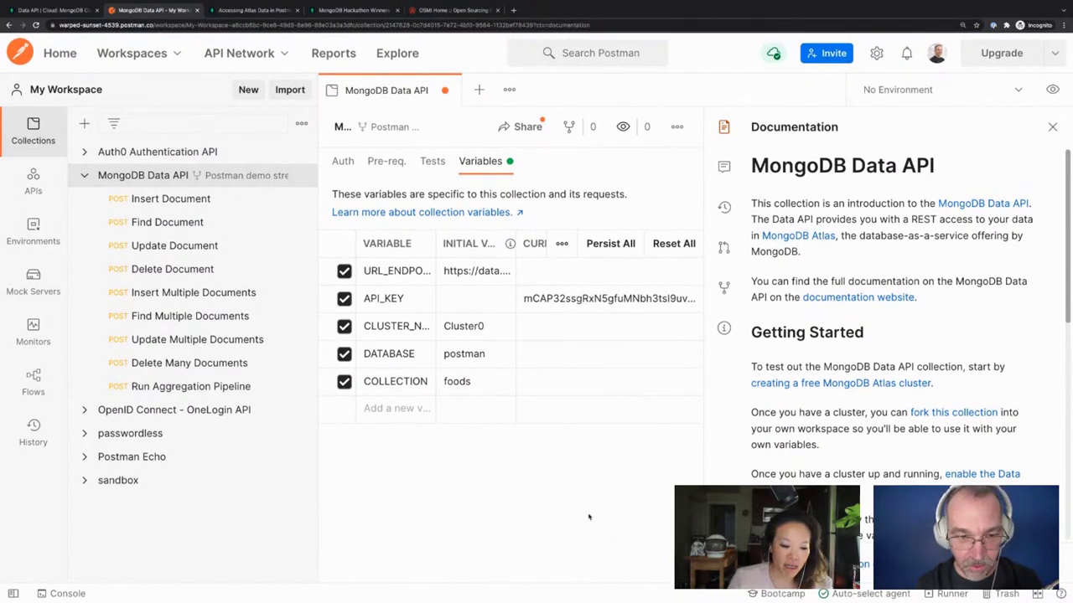
Save the MongoDB Data API collection's five filled-in variables with Ctrl+S
key(ctrl+minus)
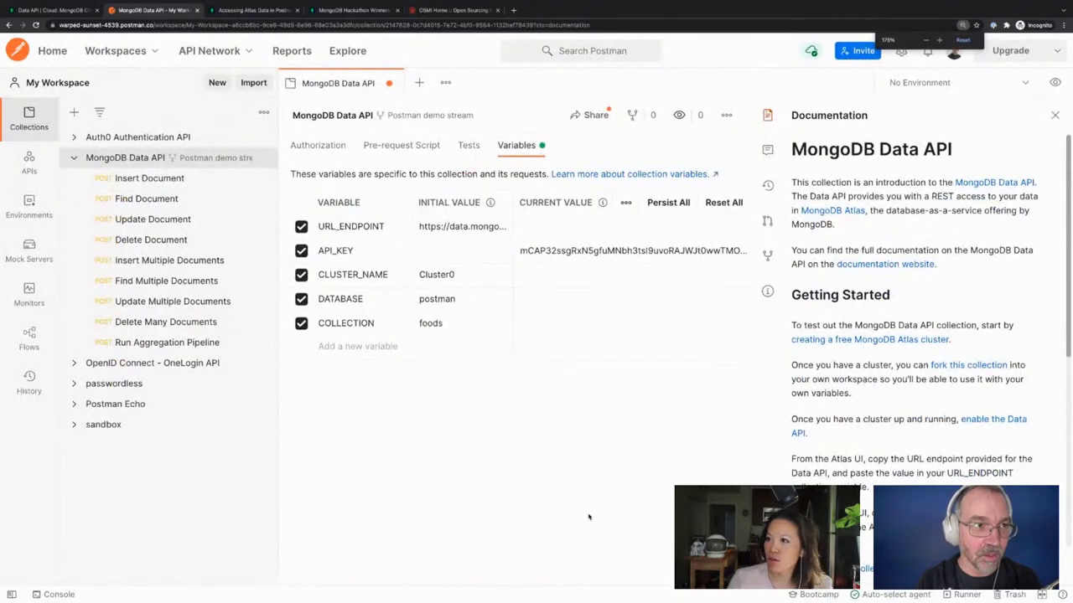
key(ctrl+s)
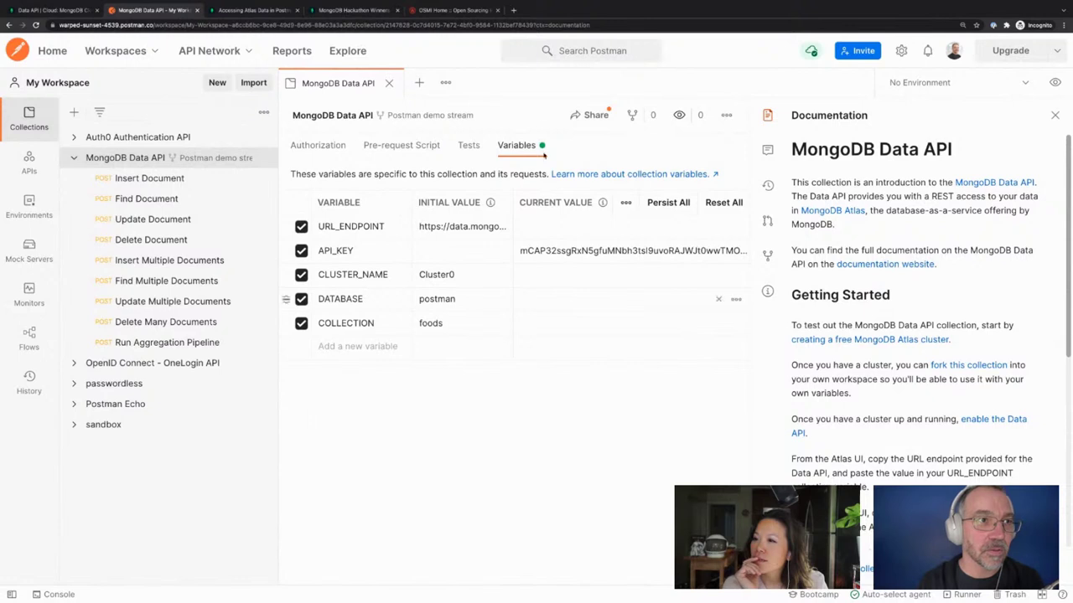
click(728, 115)
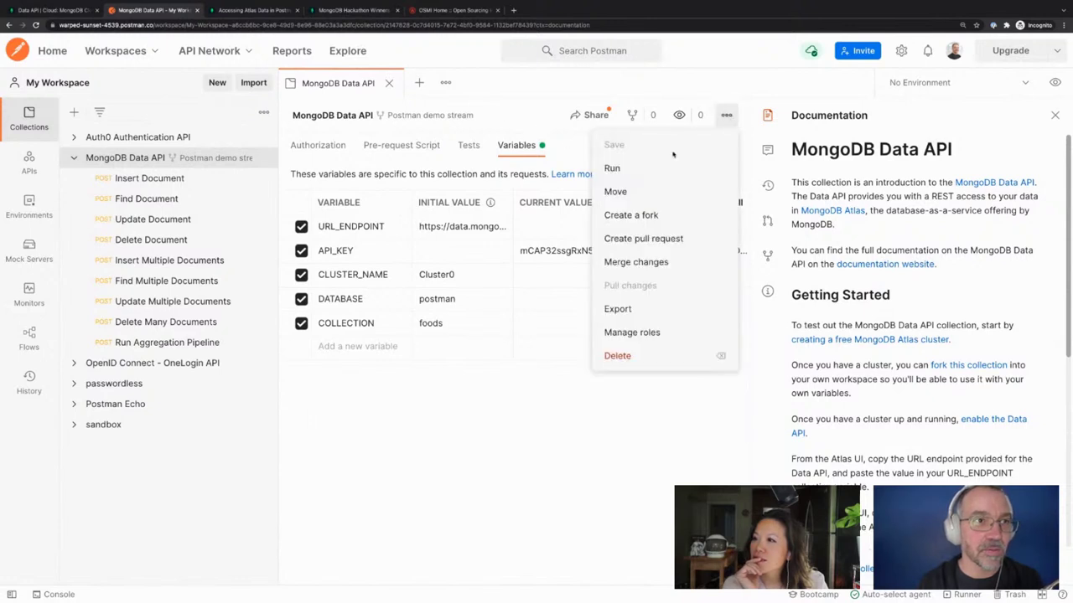
click(555, 461)
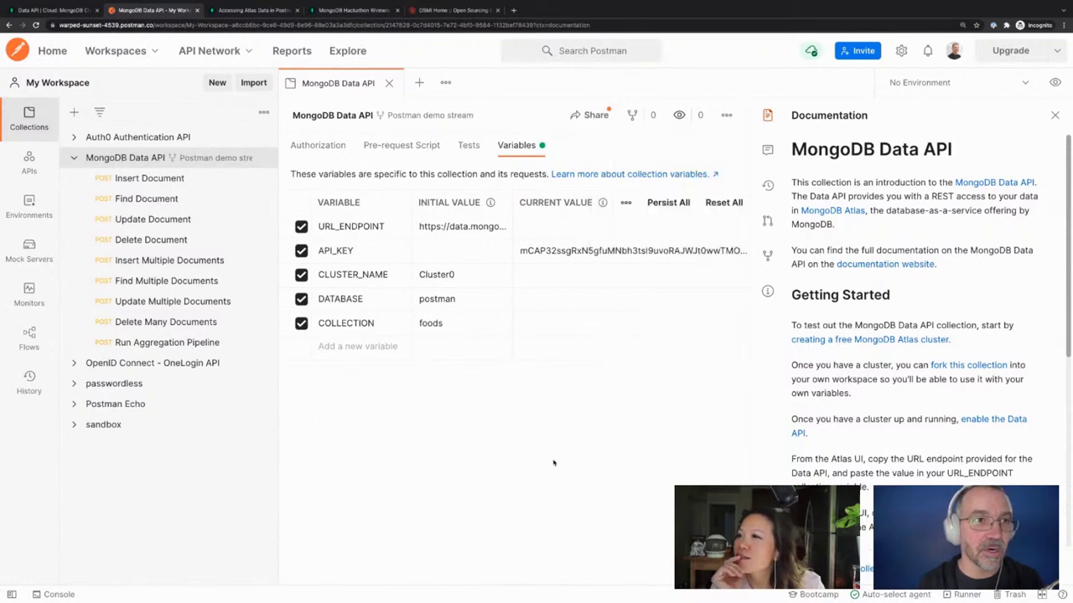
click(727, 115)
click(479, 436)
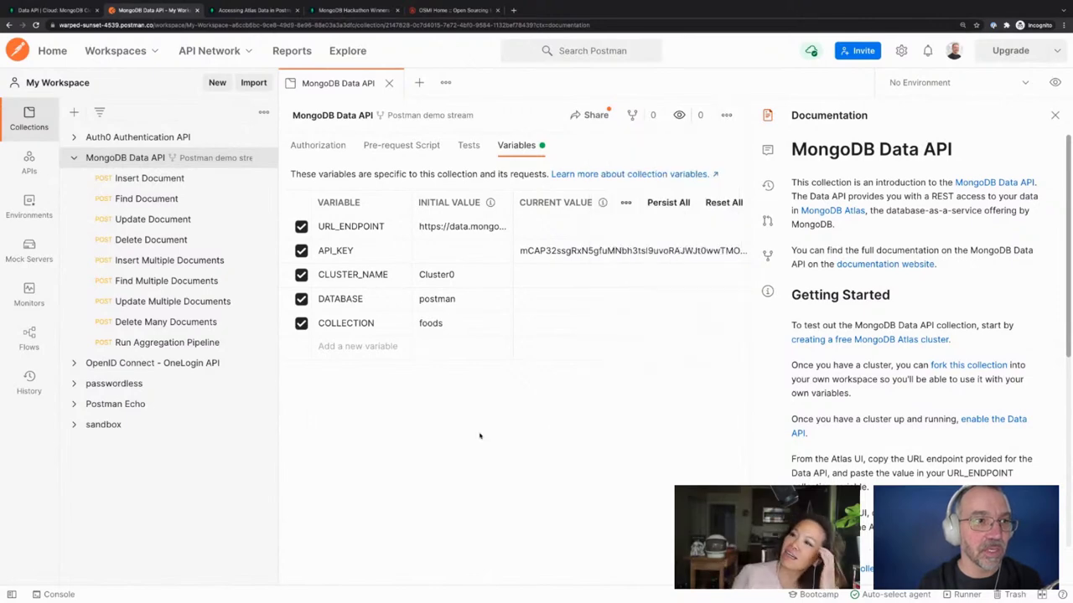
key(ctrl+plus)
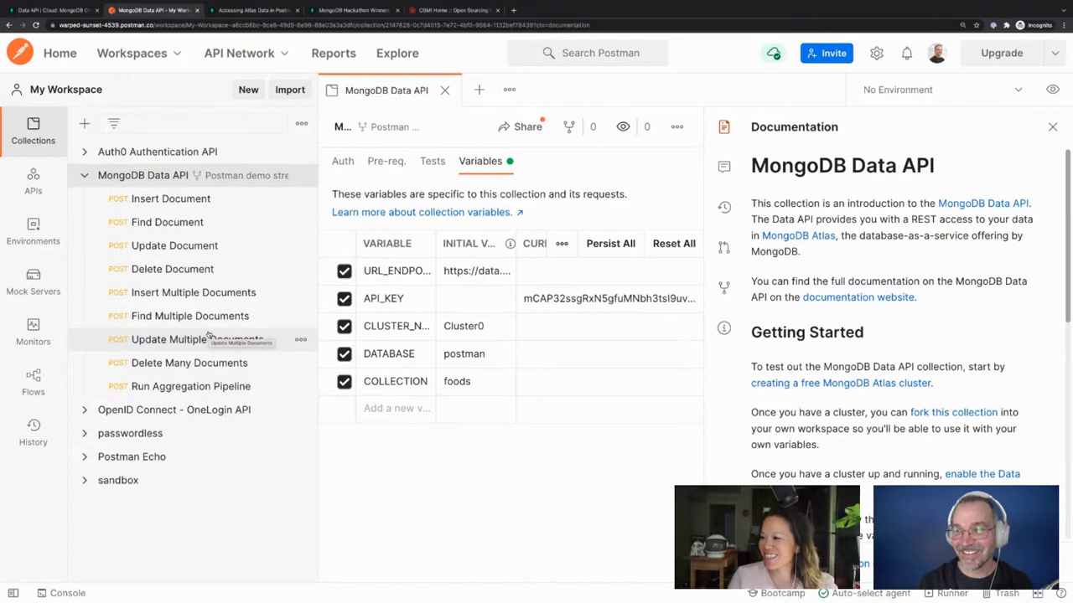
Open Insert Document and highlight {{CLUSTER_NAME}}, {{DATABASE}} and {{COLLECTION}} in its JSON body
click(206, 203)
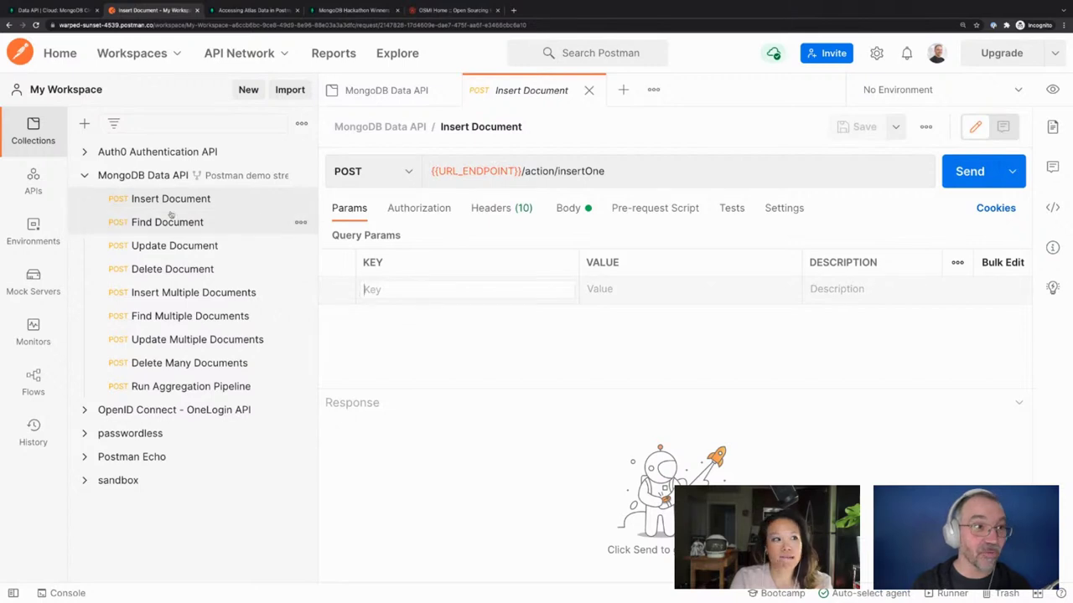
click(423, 286)
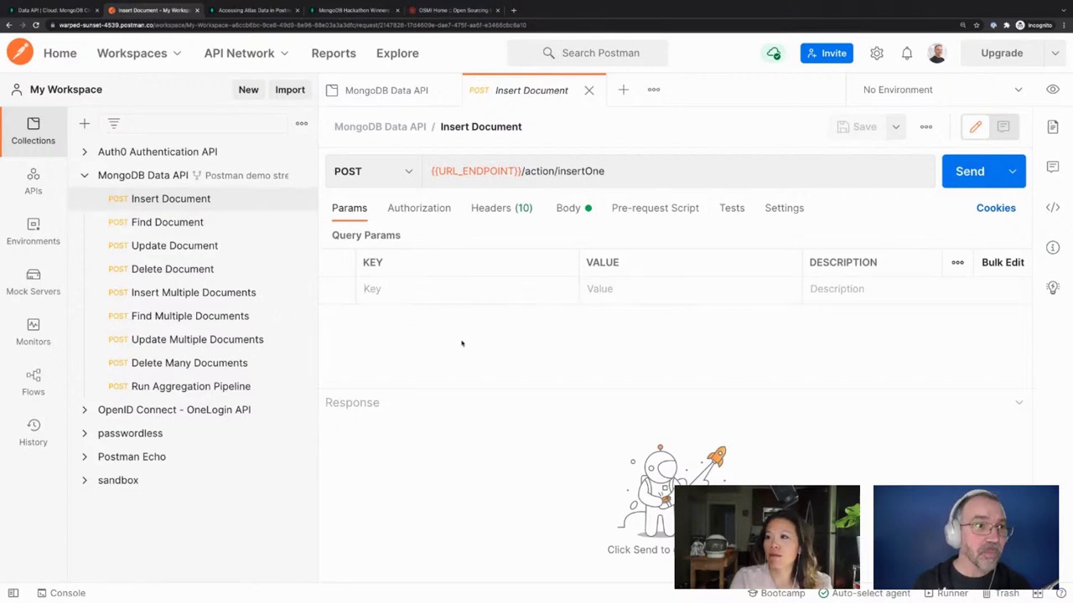
click(570, 209)
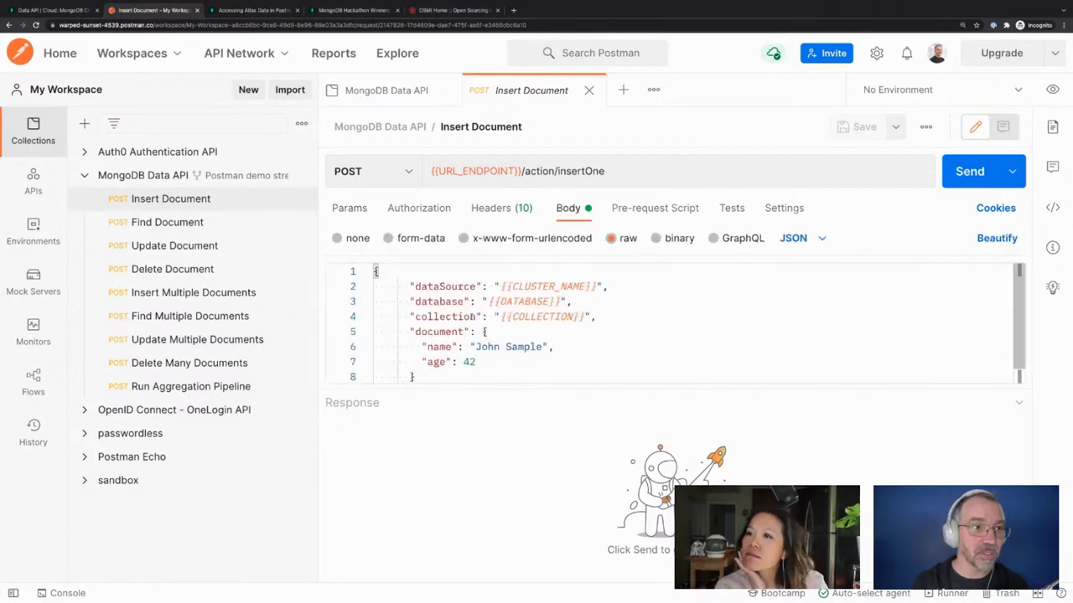
click(438, 286)
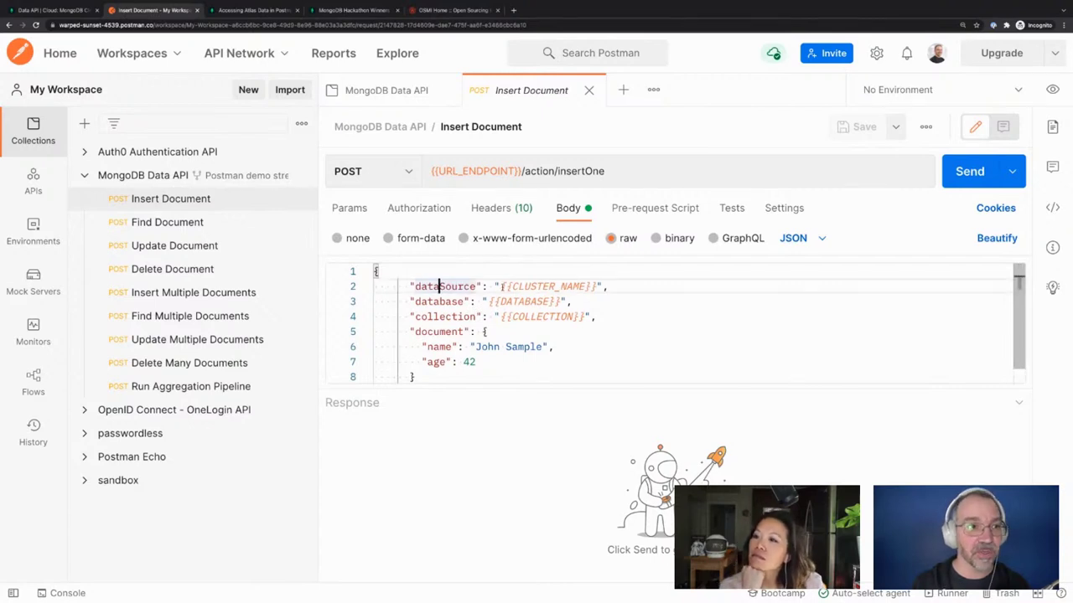
click(505, 286)
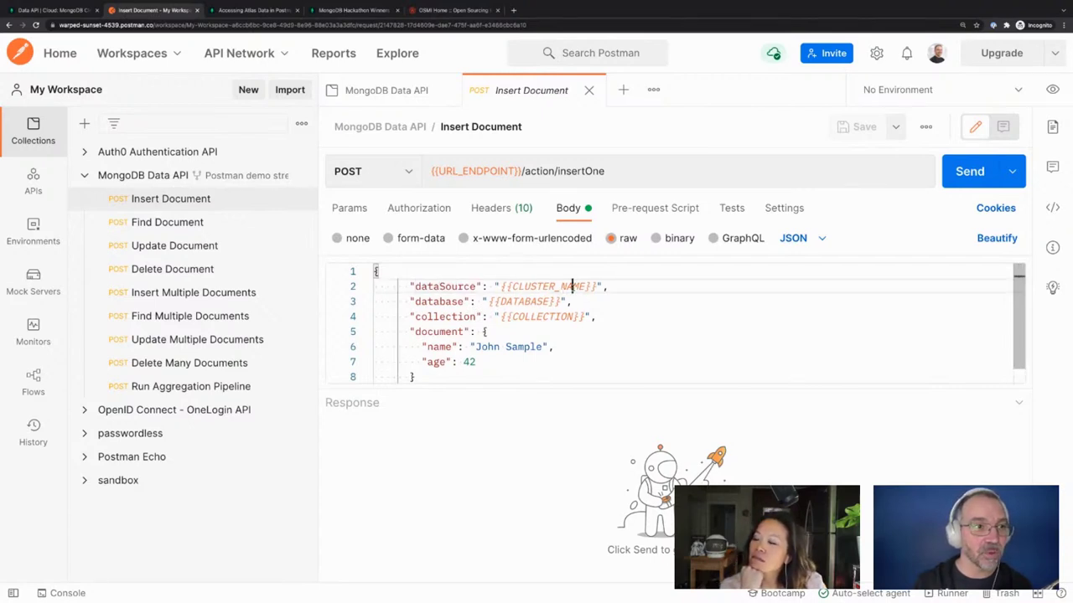
click(536, 302)
click(541, 317)
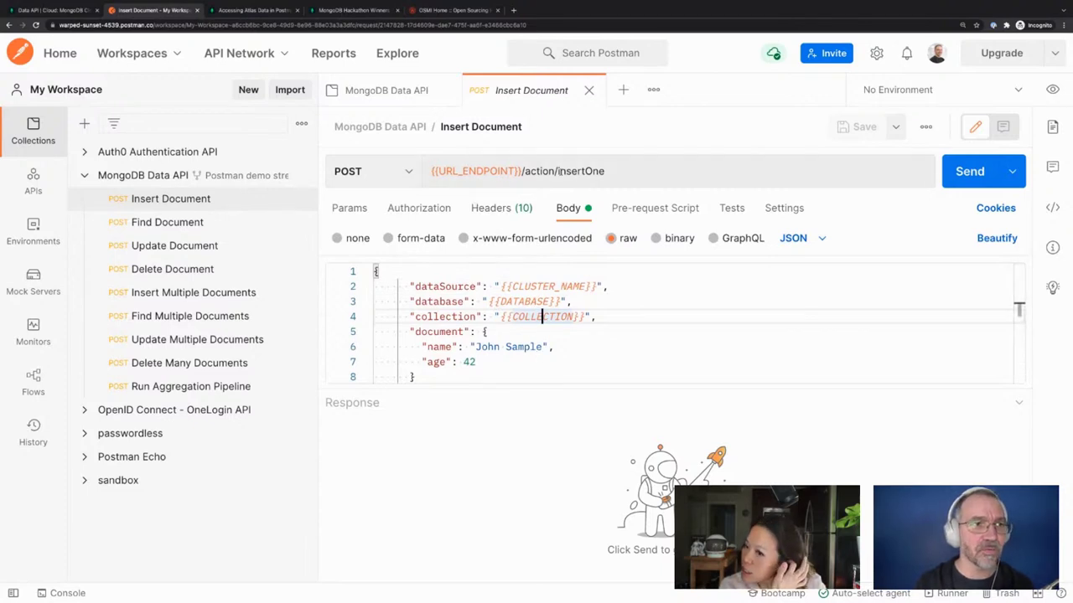
scroll(553, 319, down, 1)
scroll(544, 335, up, 1)
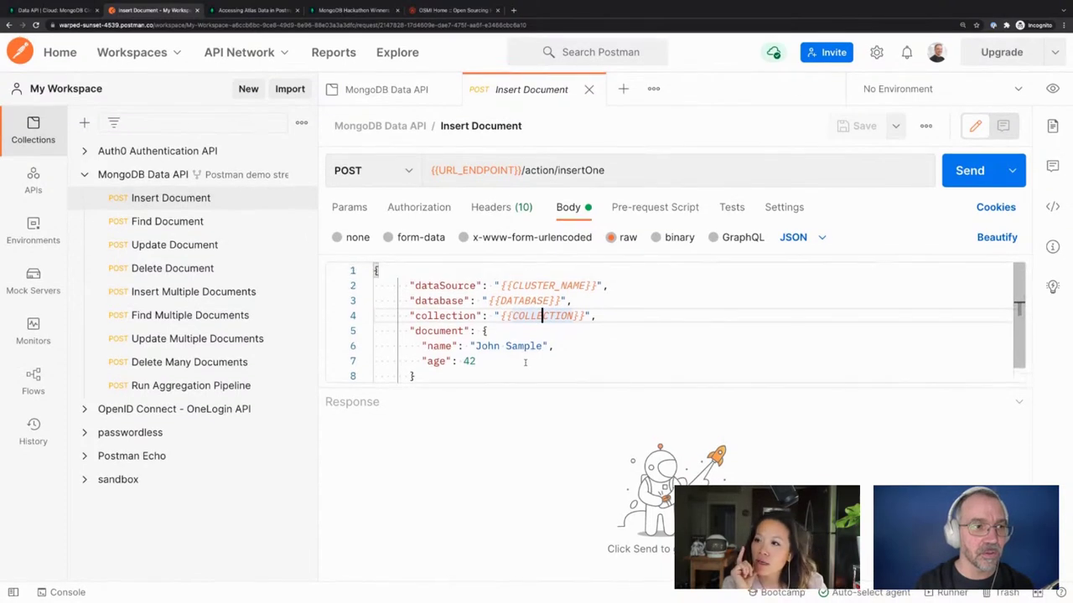
scroll(525, 361, down, 1)
scroll(524, 361, down, 1)
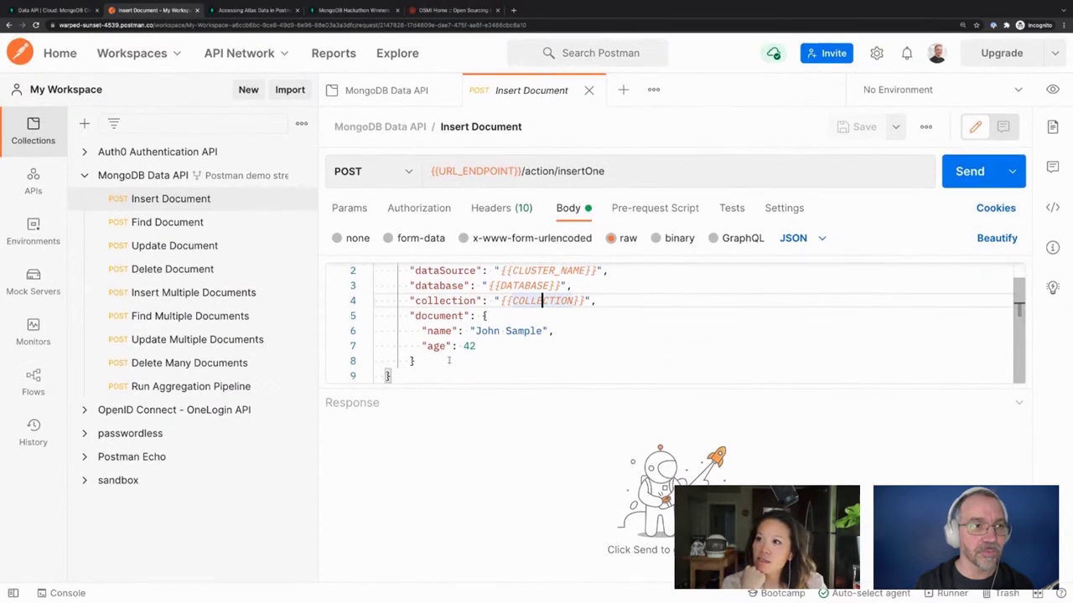
scroll(483, 315, up, 1)
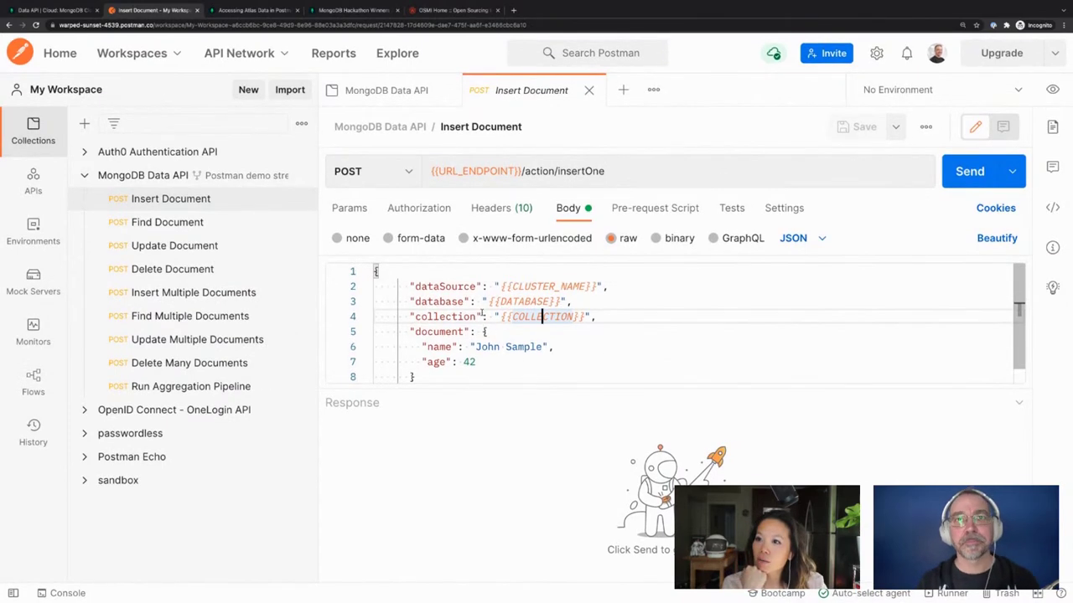
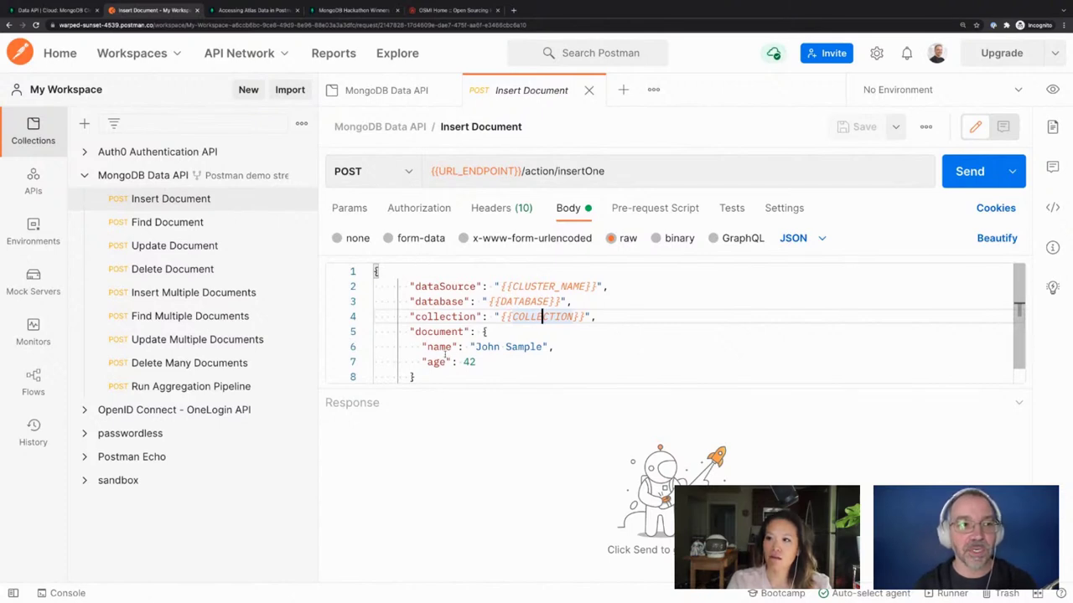
Change the document's name value from "John Sample" to "Sushi"
click(446, 301)
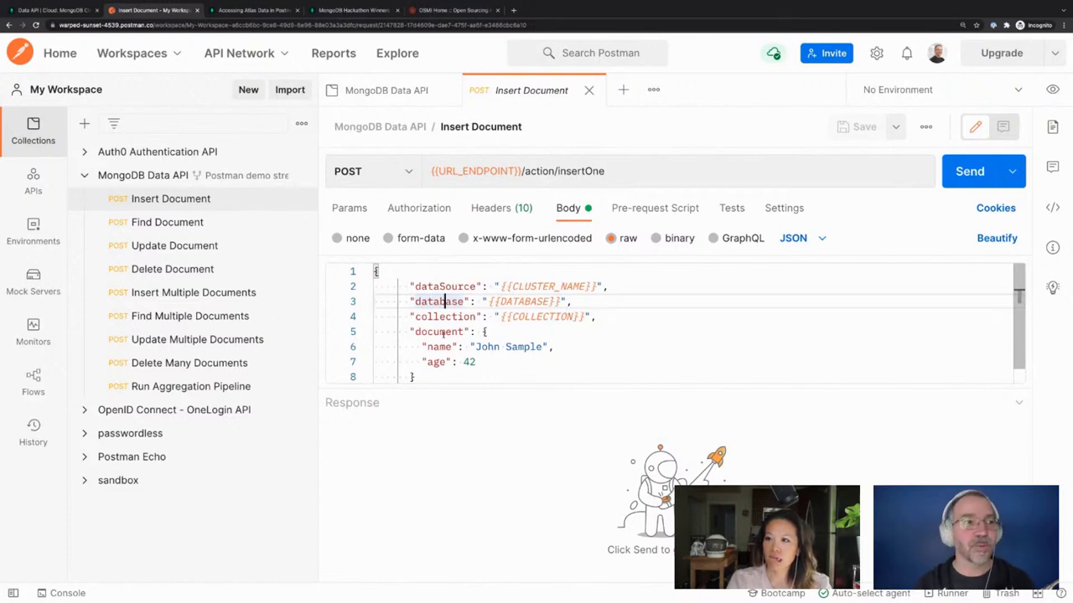
click(581, 316)
click(427, 332)
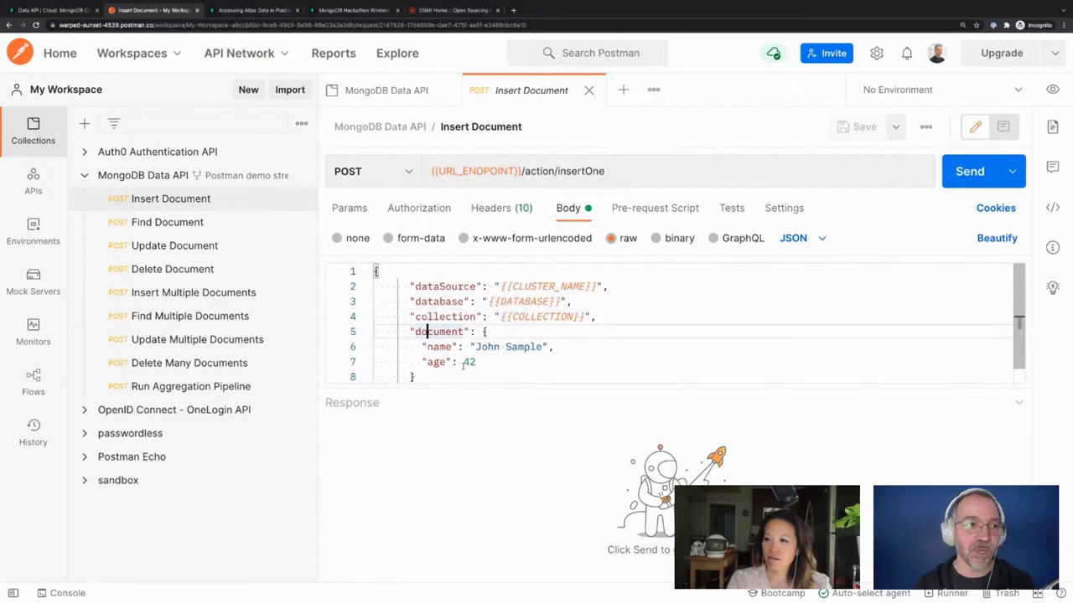
drag(476, 347, 543, 346)
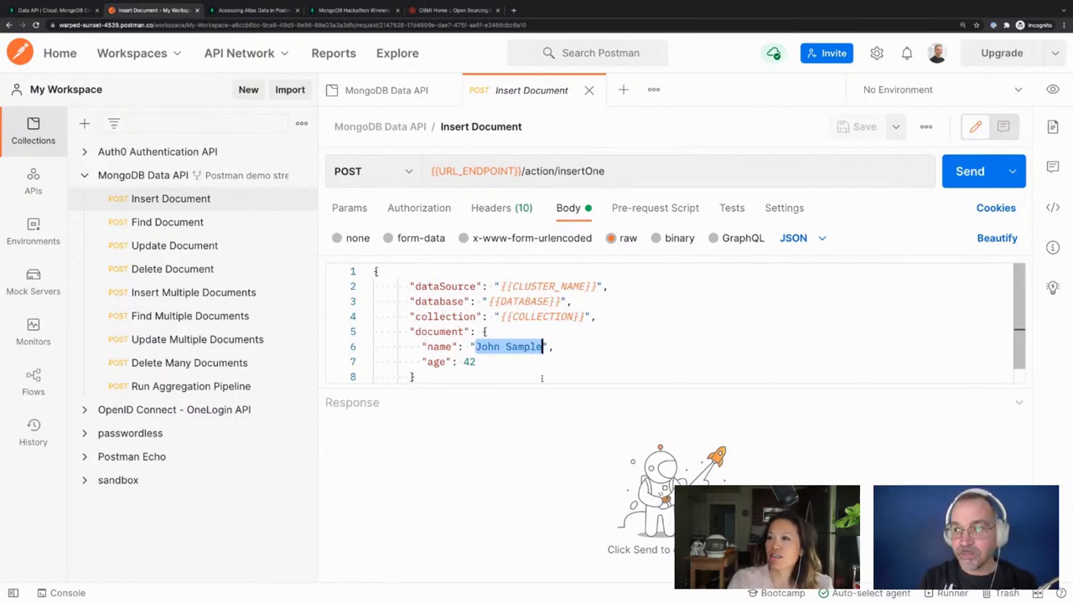
text(Sushi)
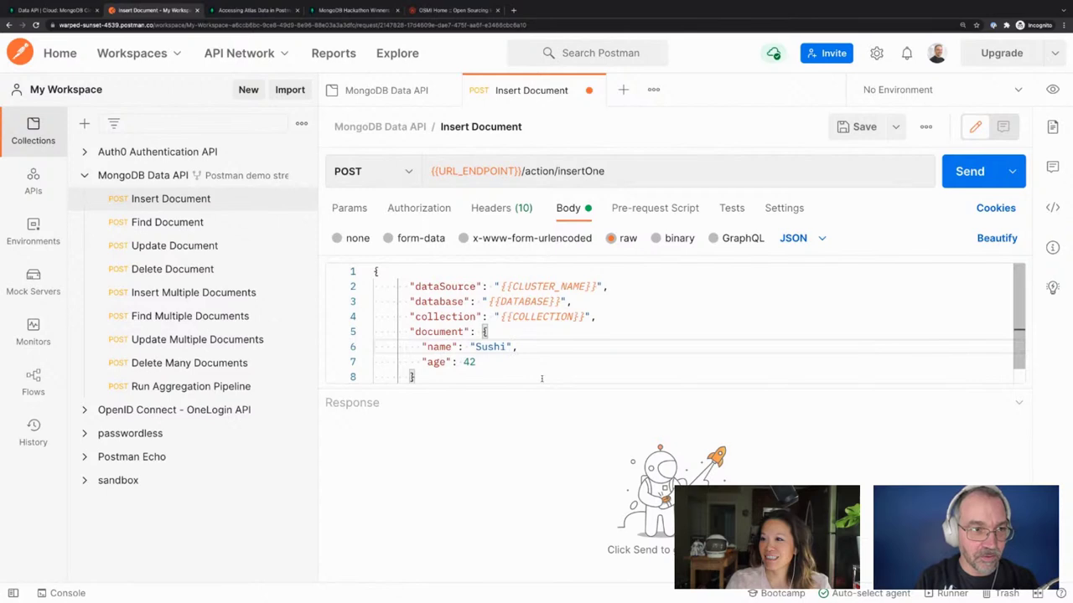
Replace the "age": 42 line with "joyceFavourite": true
click(542, 362)
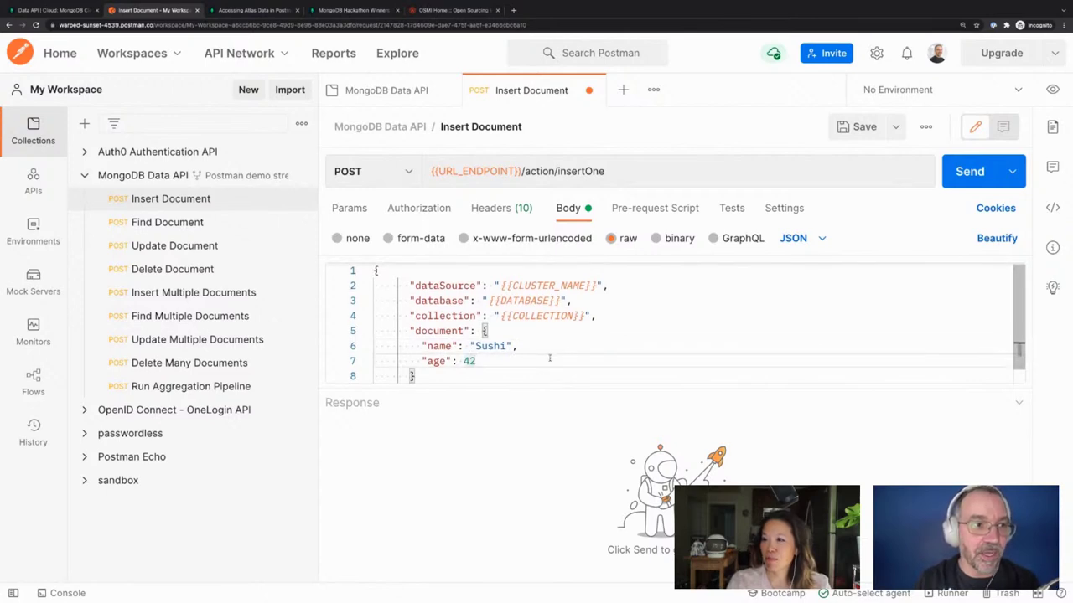
drag(550, 358, 520, 346)
click(520, 346)
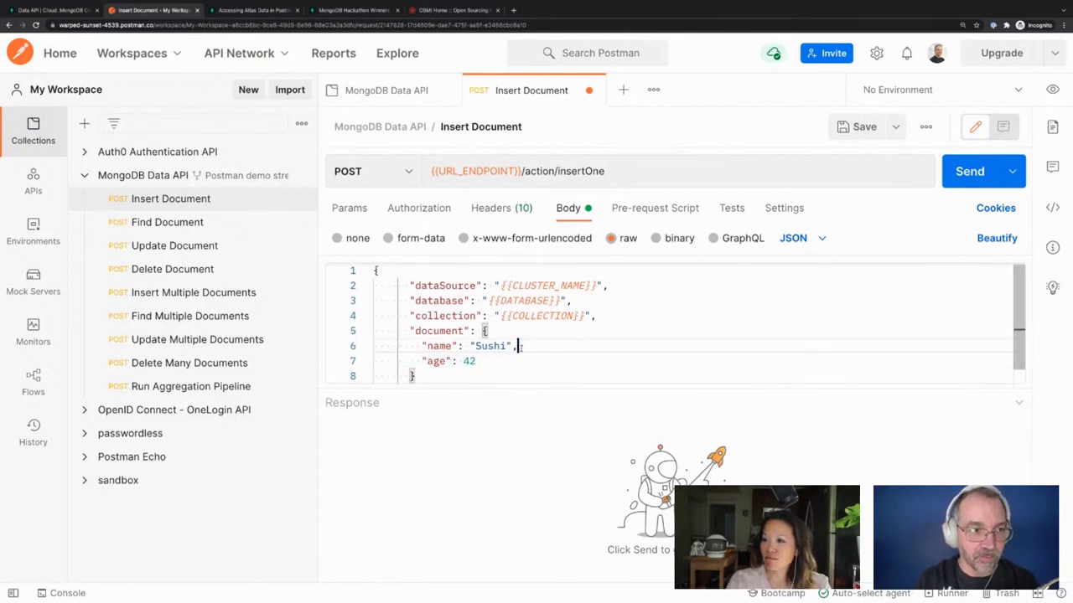
key(shift+Down)
key(BackSpace)
key(Return)
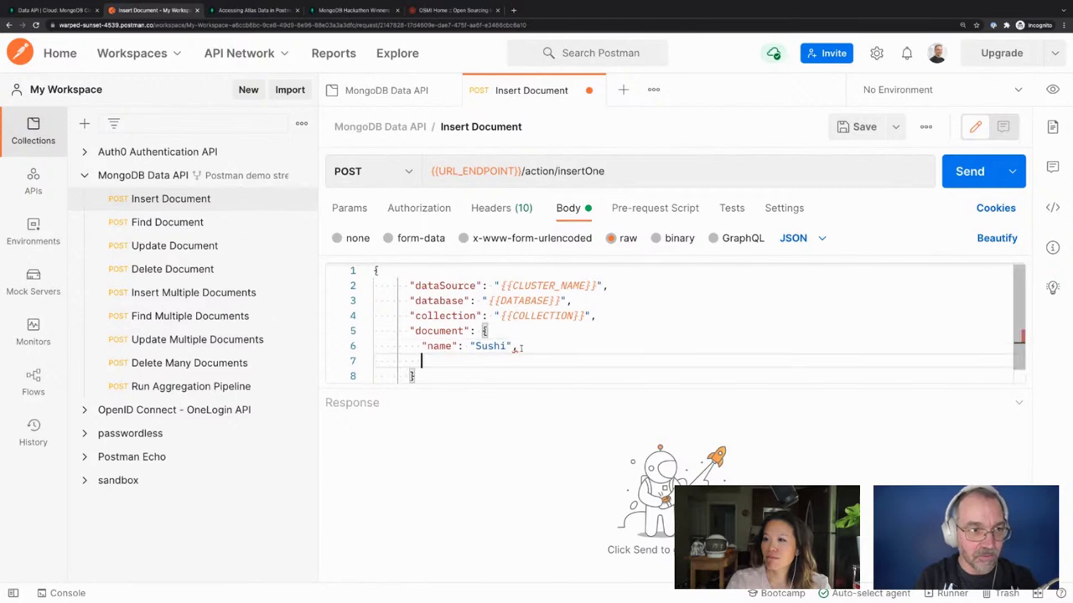
text(")
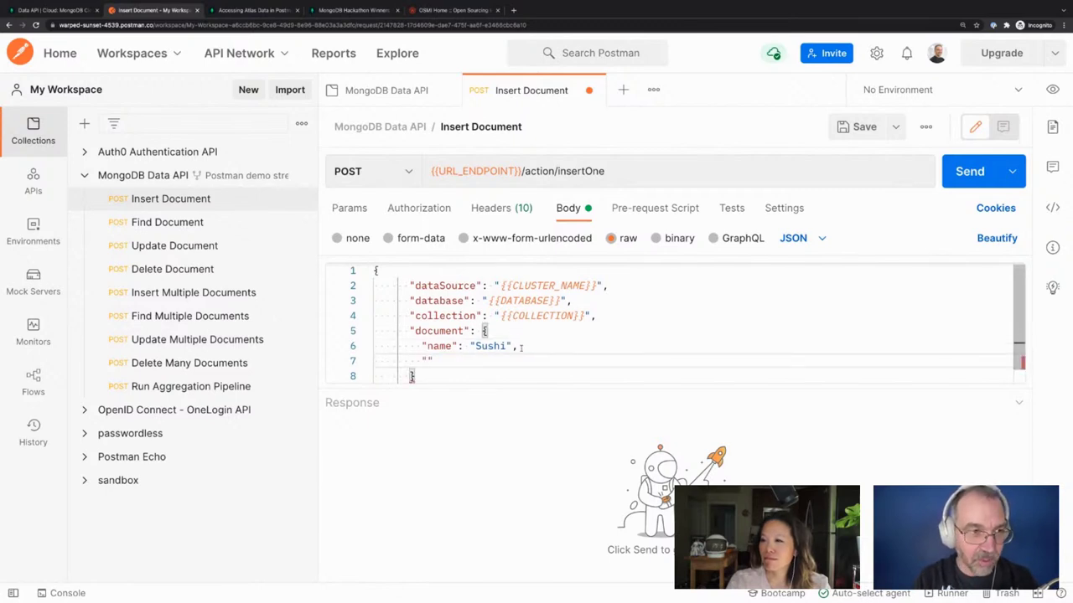
text(joy)
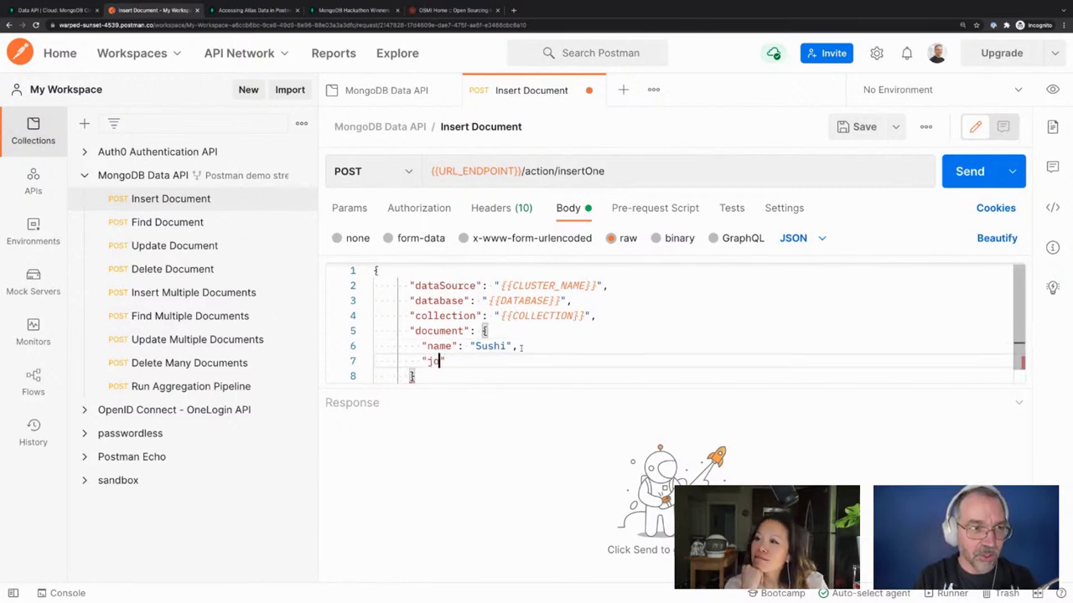
text(ceFavourite":)
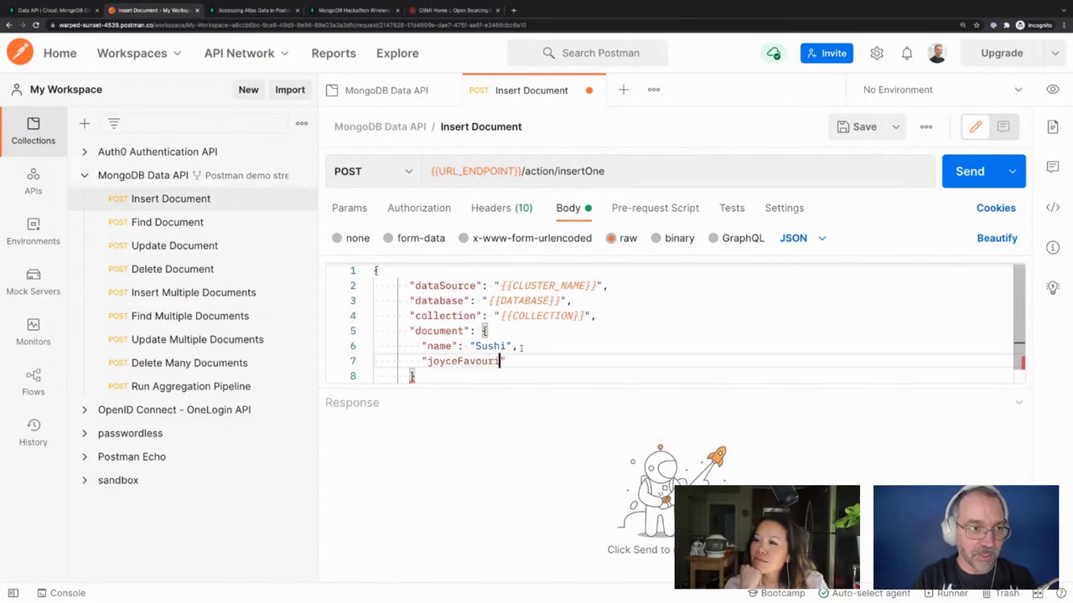
text( true)
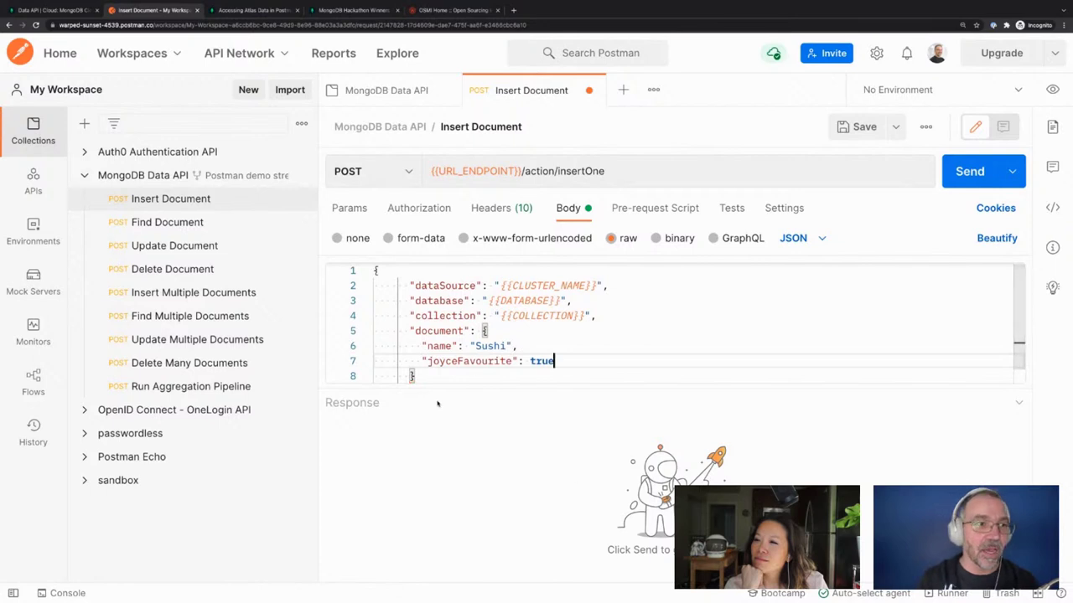
scroll(494, 359, down, 1)
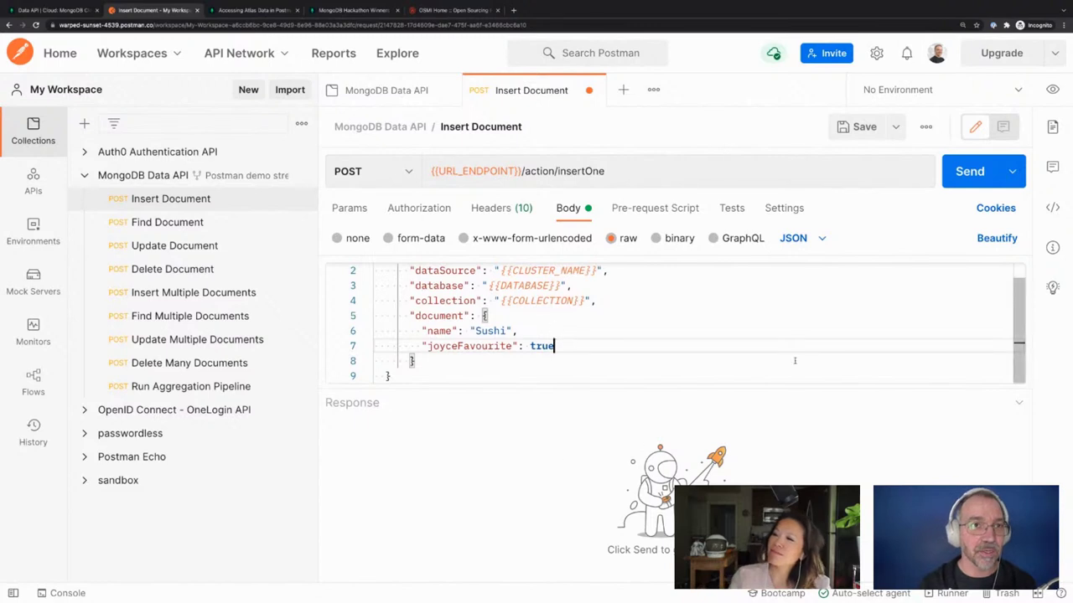
Send the Insert Document request and read the Cloud Agent error about localhost requests
click(972, 178)
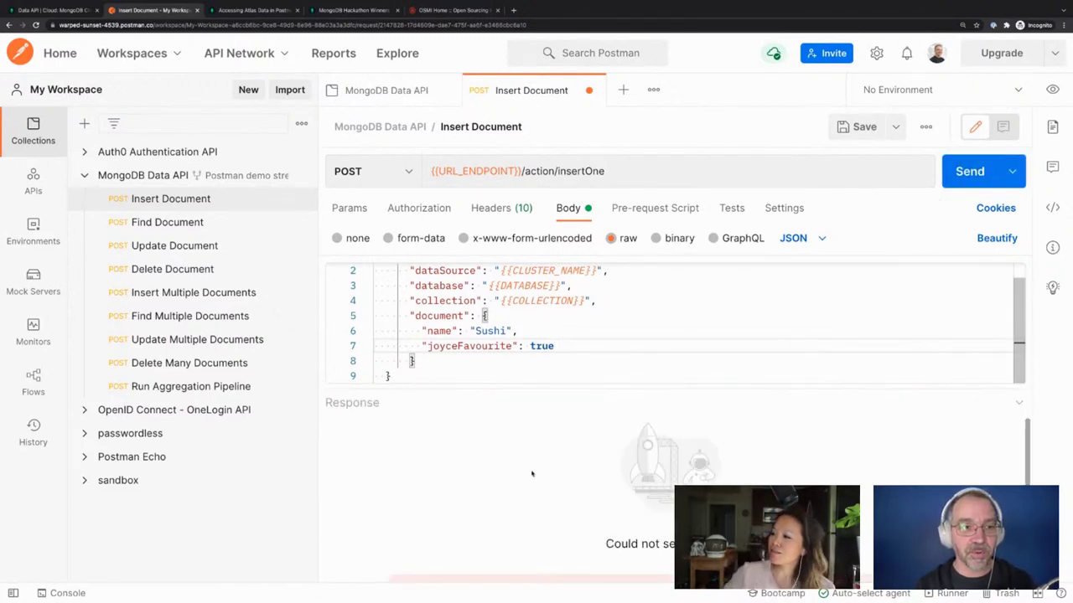
scroll(531, 477, down, 1)
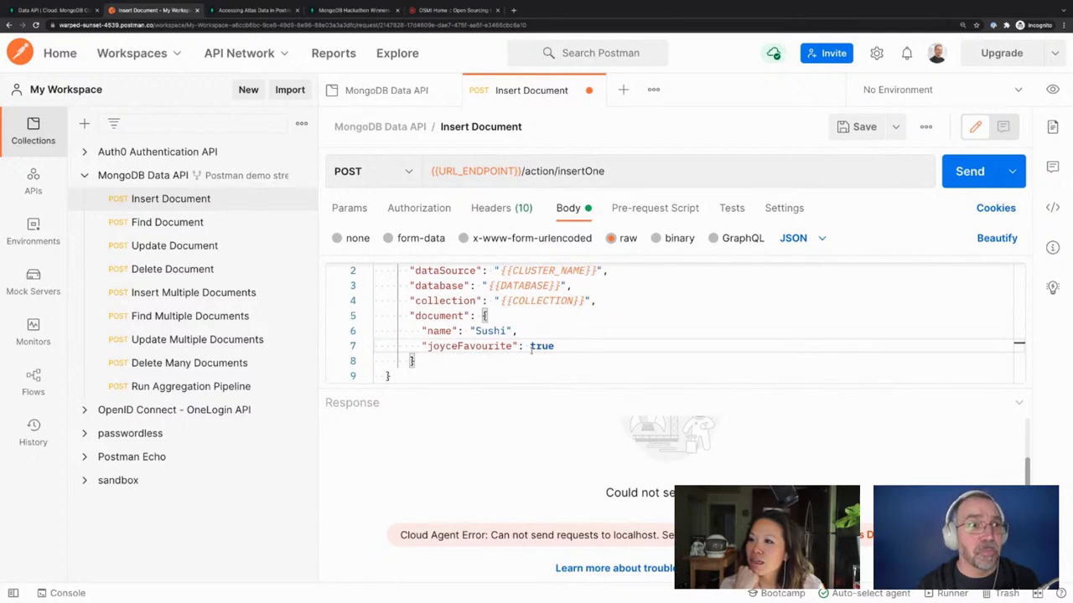
mouse_move(466, 170)
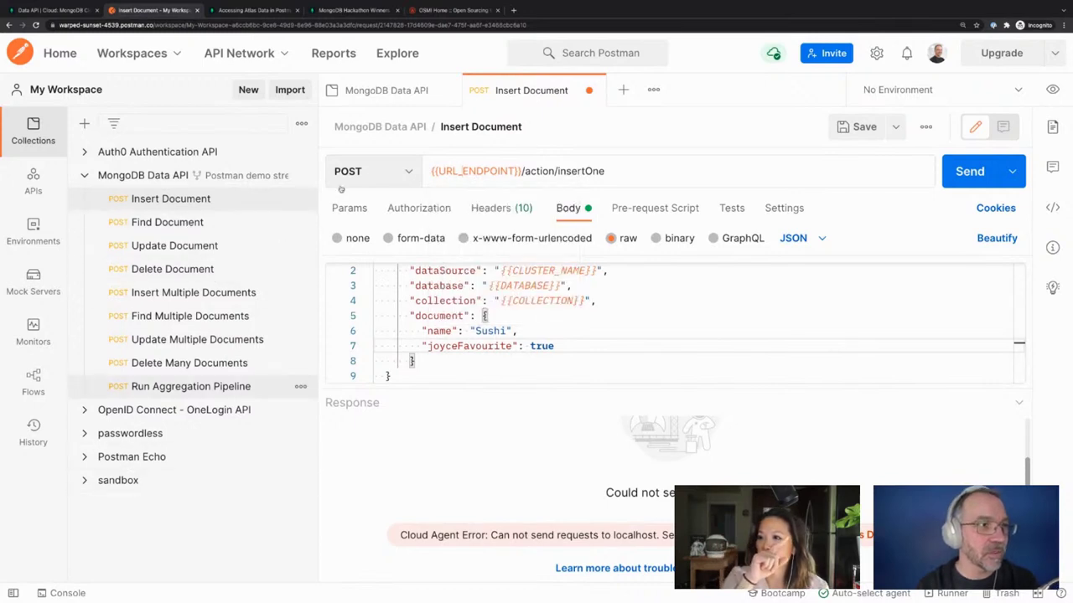
click(386, 94)
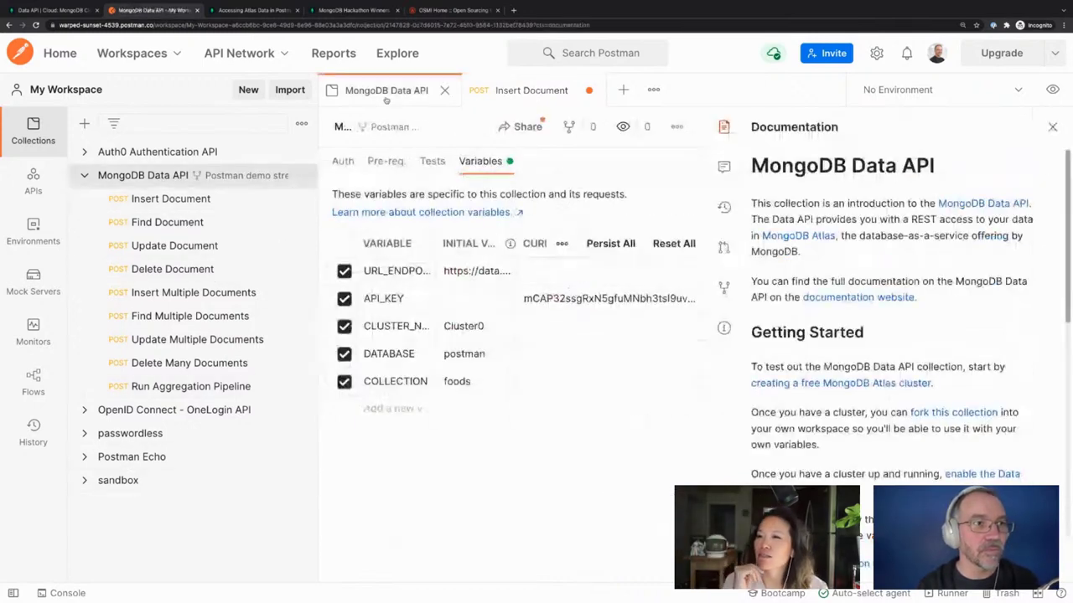
Paste the endpoint URL as URL_ENDPOINT's current value and review the cluster and API key values
triple_click(476, 271)
click(542, 280)
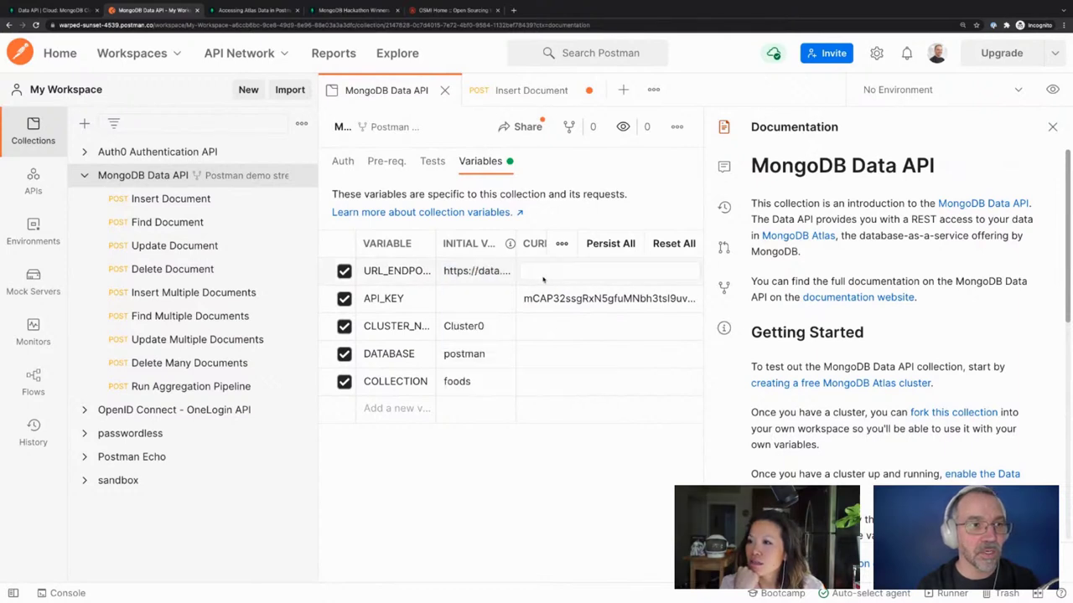
text(https://data.mongodb-api.com/app/data-cyjkxy/endpoint/data/beta)
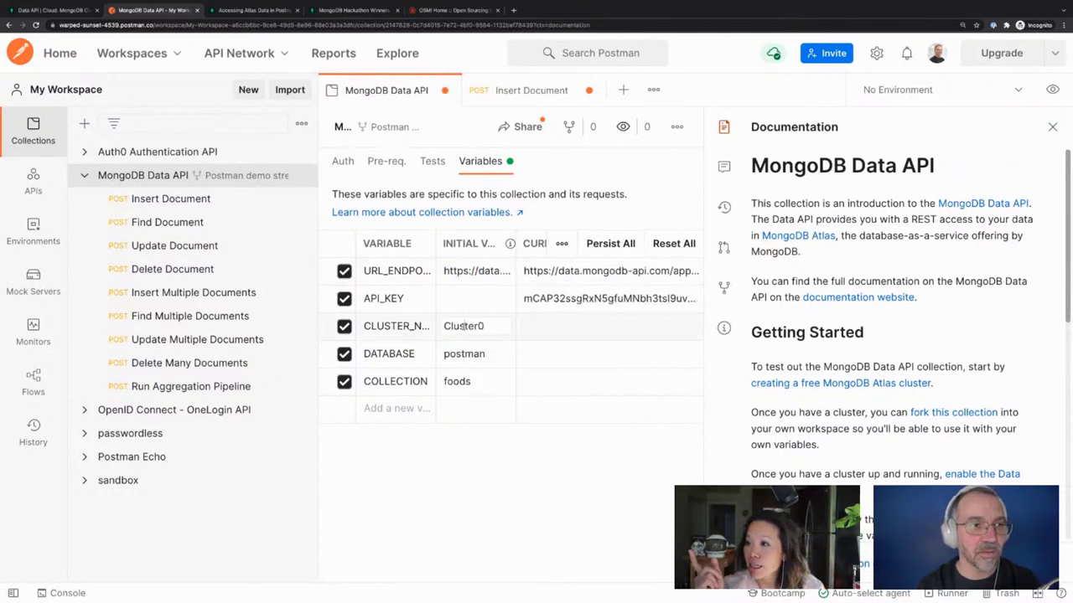
double_click(464, 326)
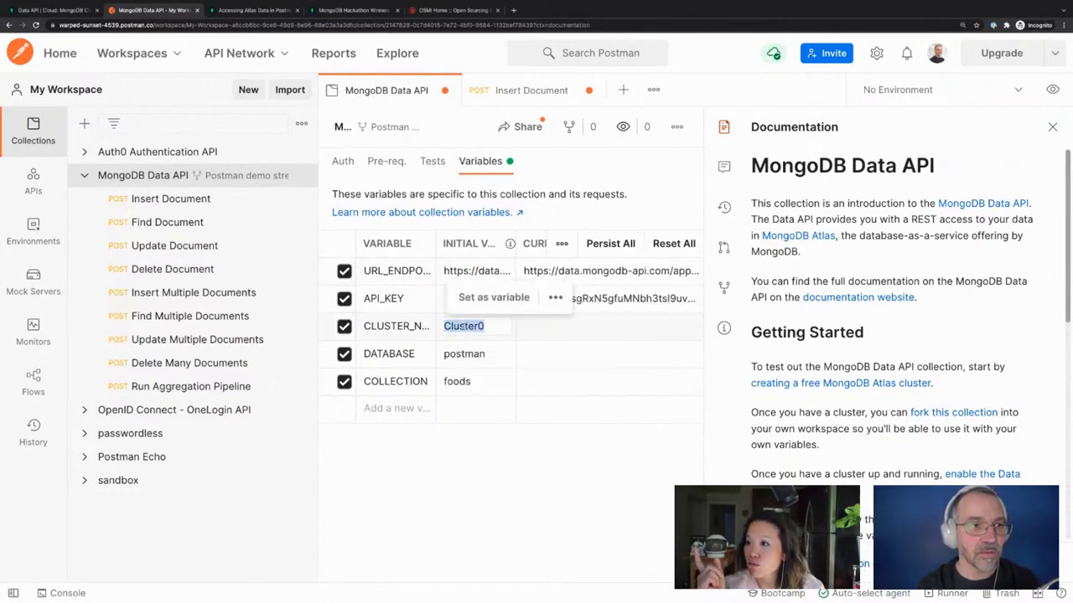
click(542, 332)
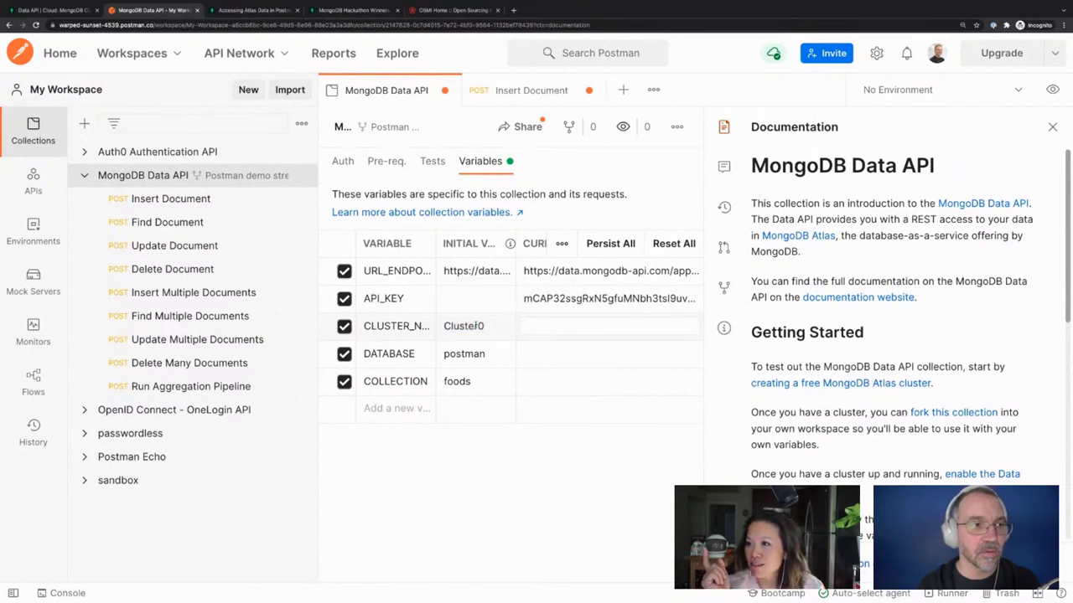
double_click(687, 299)
key(ctrl+c)
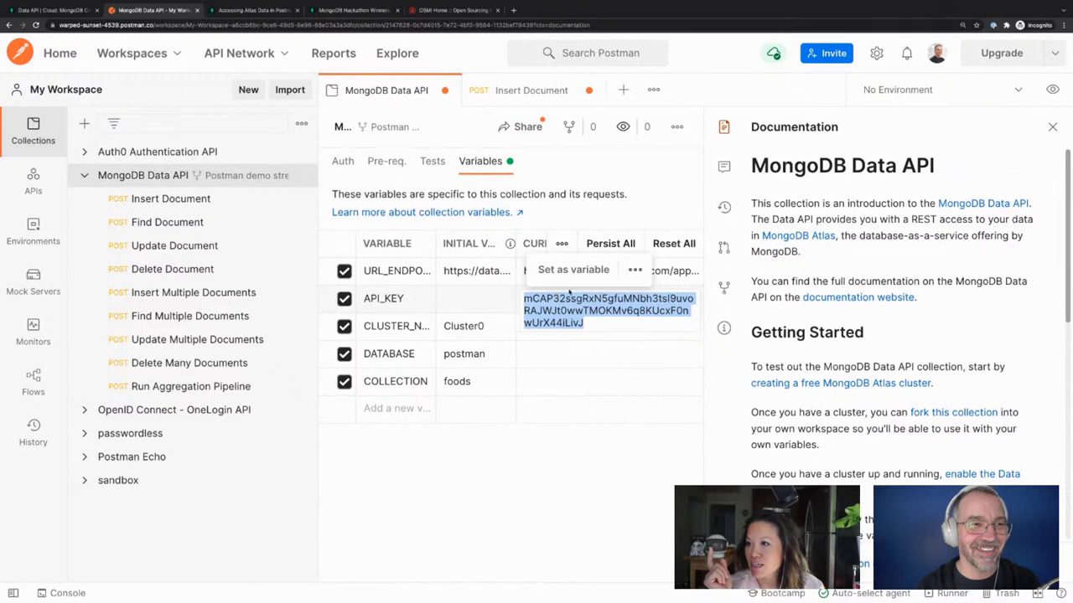
click(574, 502)
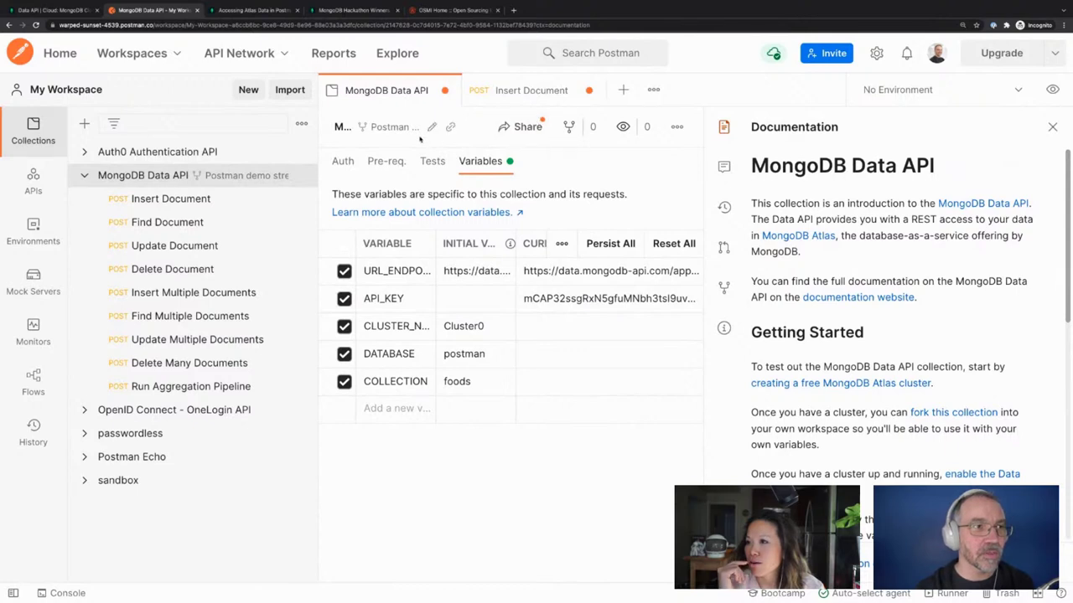
Reset all current values to their initial values and paste the API key into API_KEY
mouse_move(390, 132)
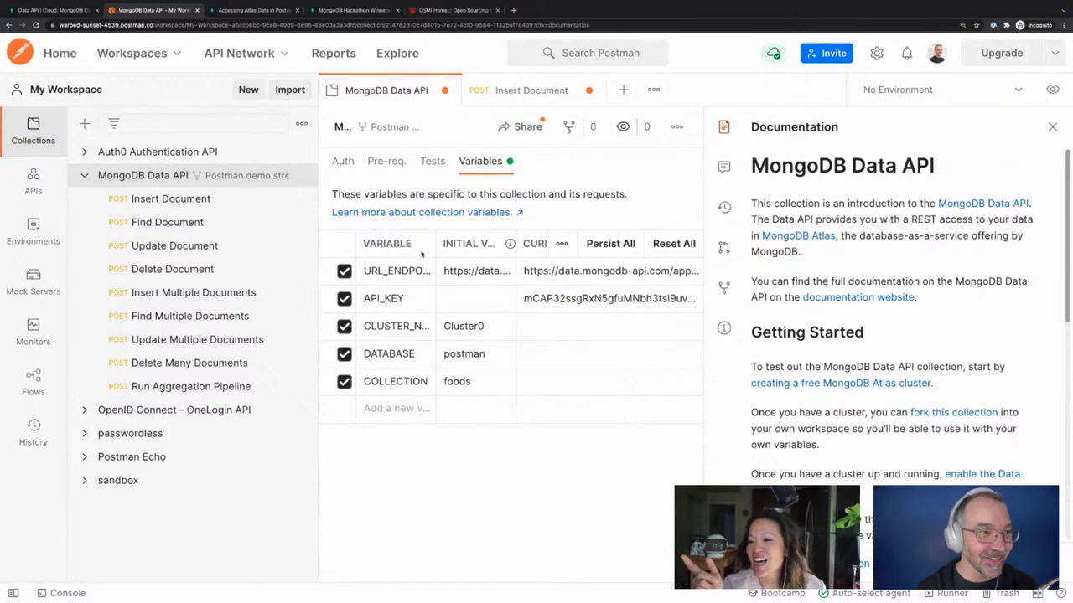
click(685, 243)
click(545, 297)
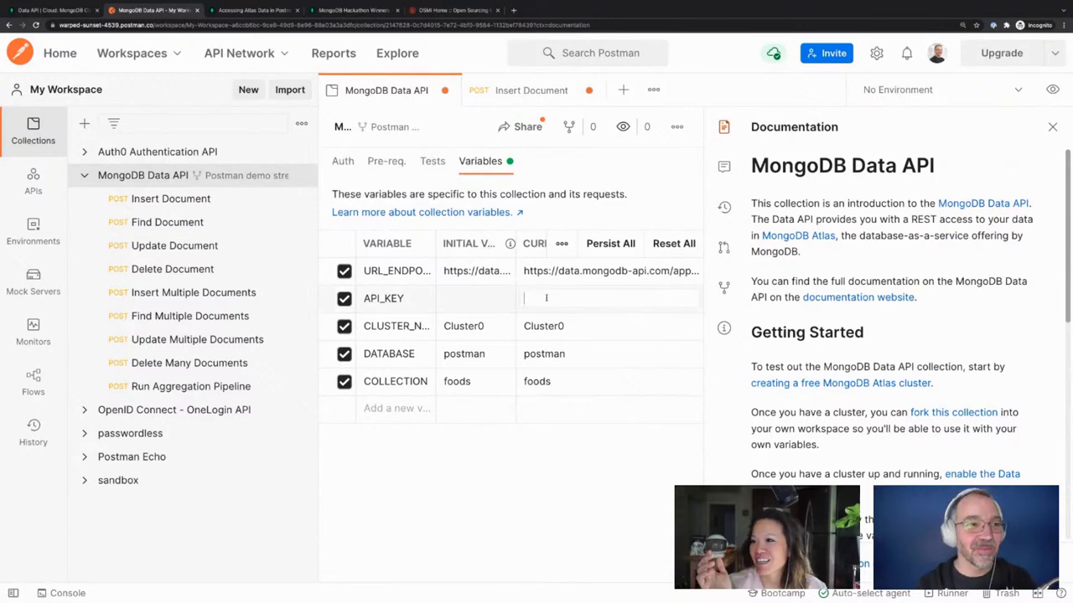
key(ctrl+v)
click(611, 459)
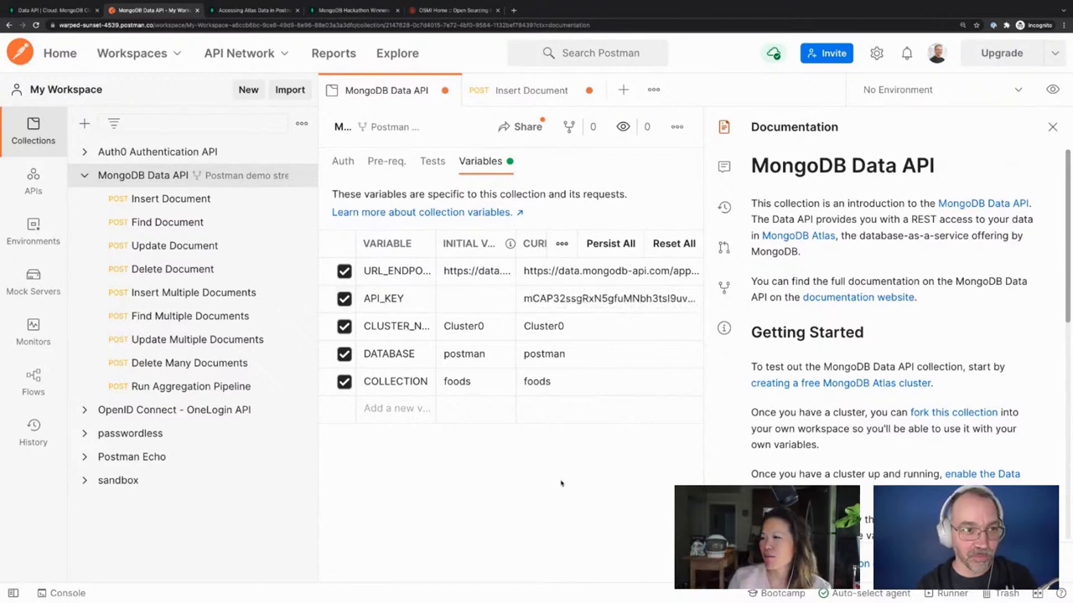
click(499, 90)
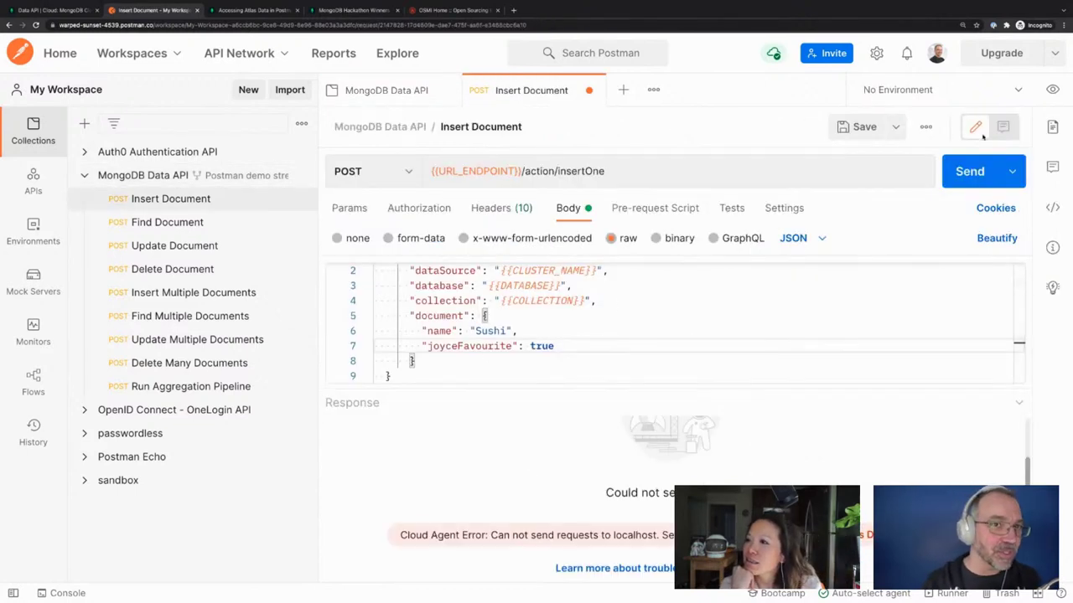
Resend Insert Document to get 201 Created with an insertedId, then switch to MongoDB Atlas
click(958, 178)
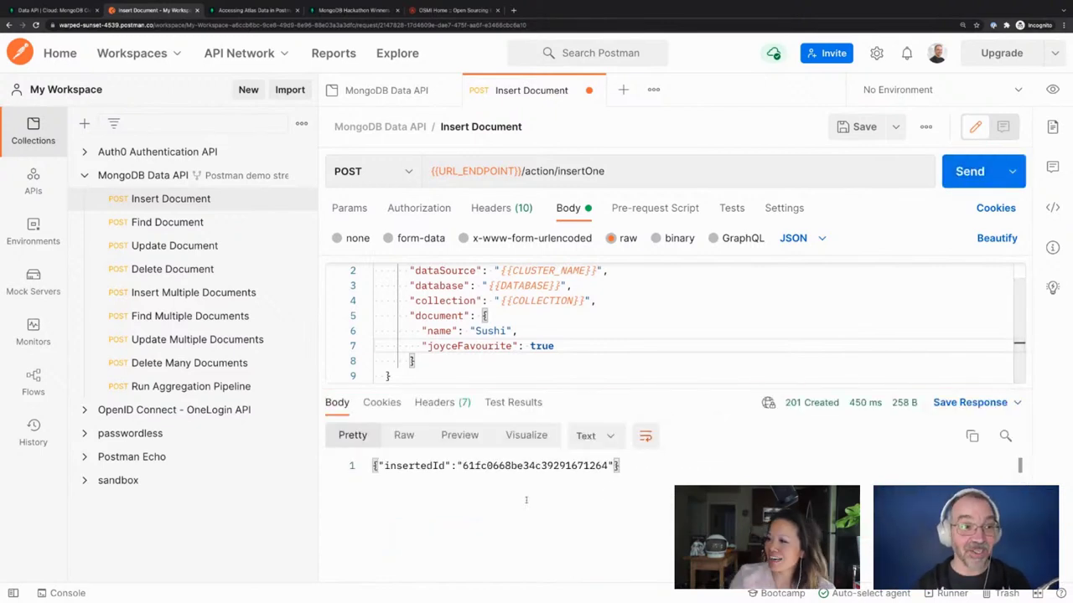
double_click(508, 465)
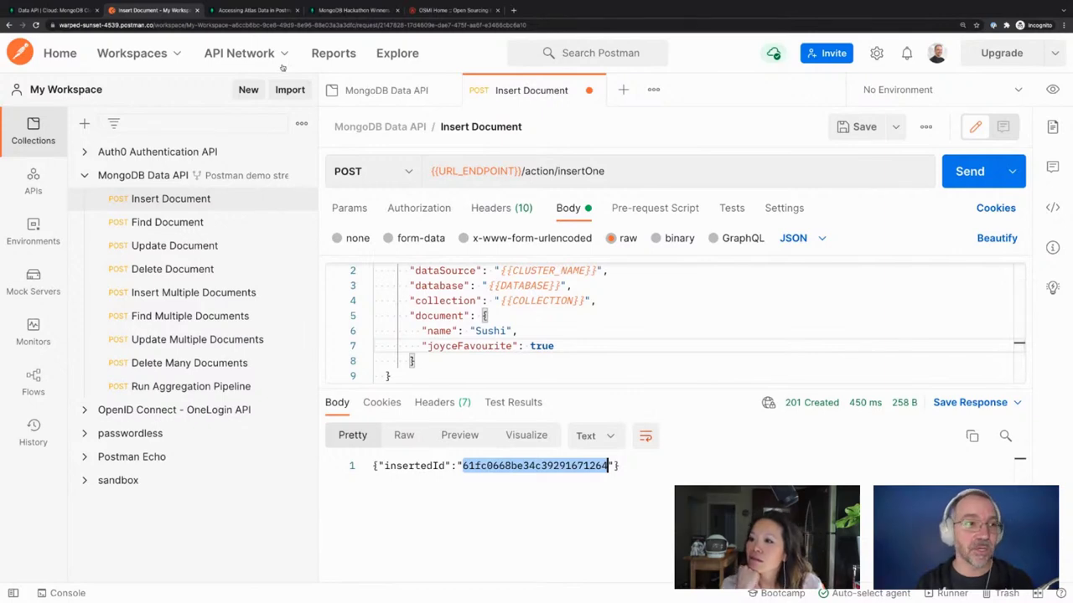
click(54, 14)
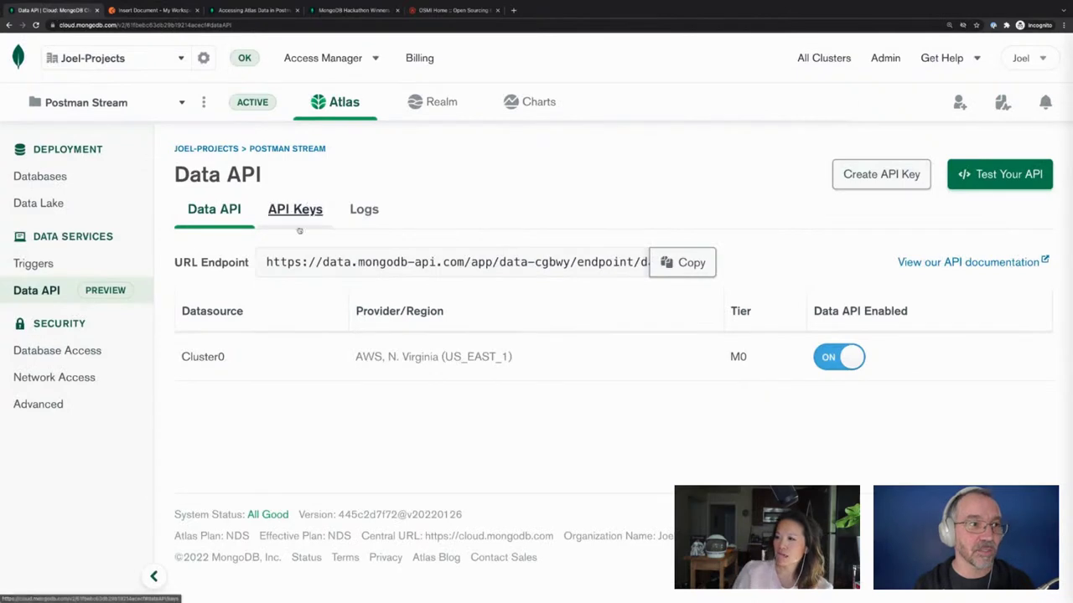
Browse Cluster0's collections to find the Sushi document in postman.foods, then go back to Postman
click(314, 113)
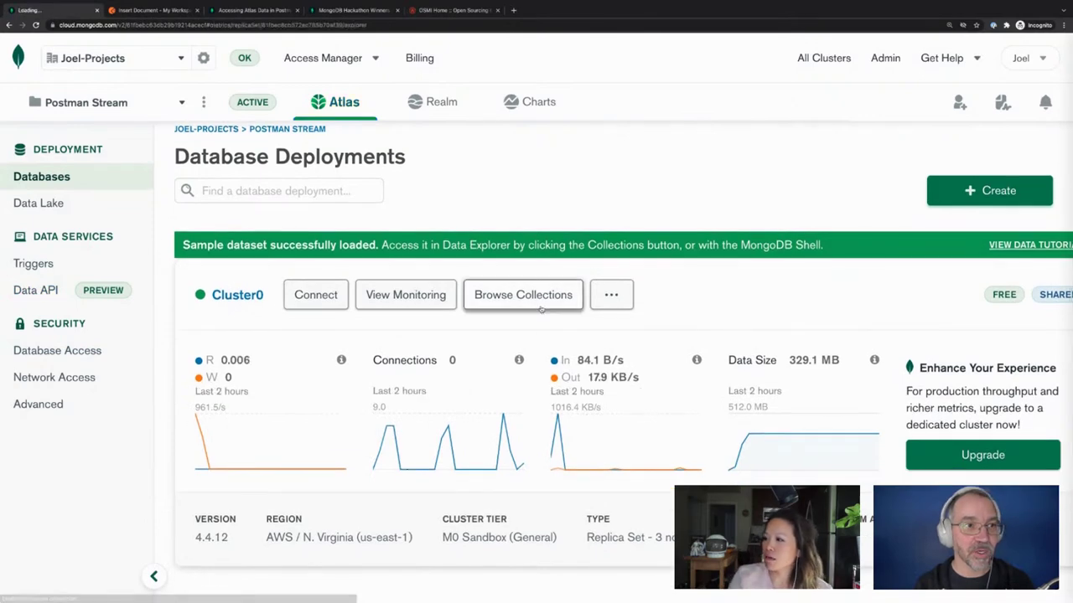
click(541, 312)
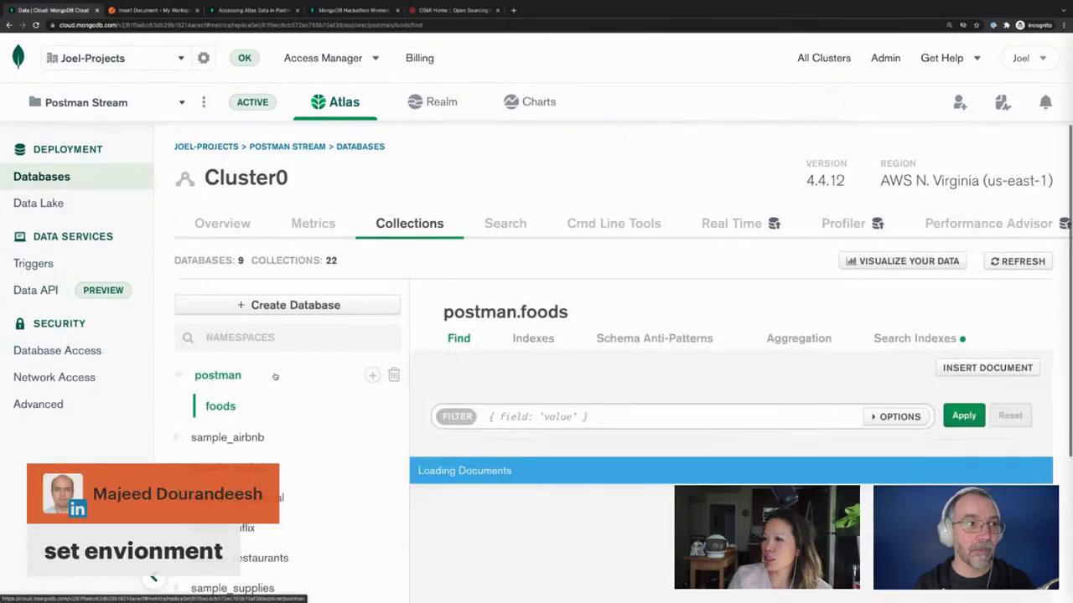
scroll(239, 409, down, 2)
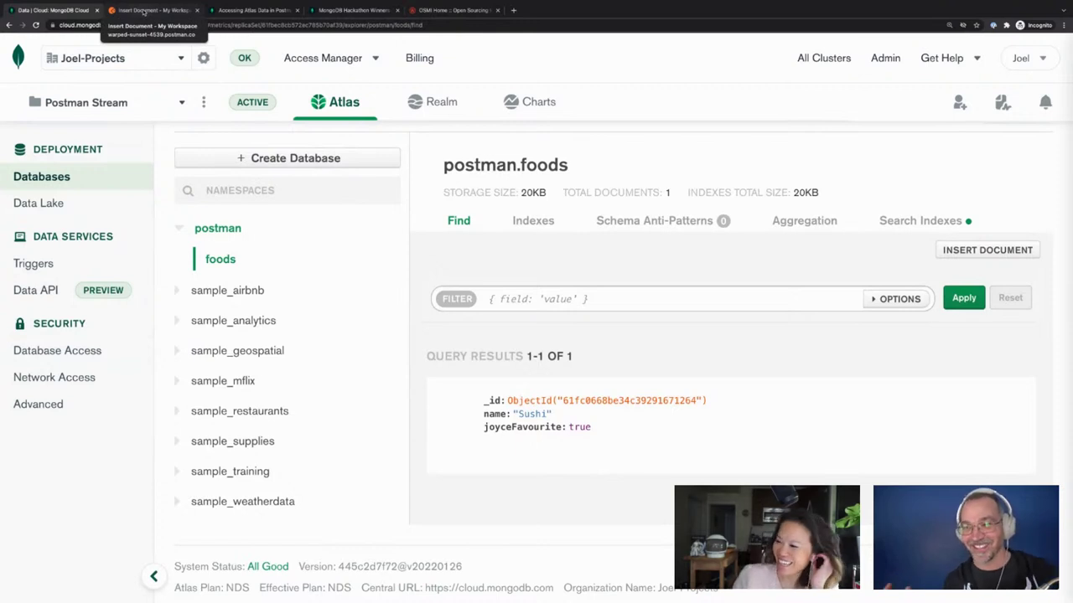
click(144, 12)
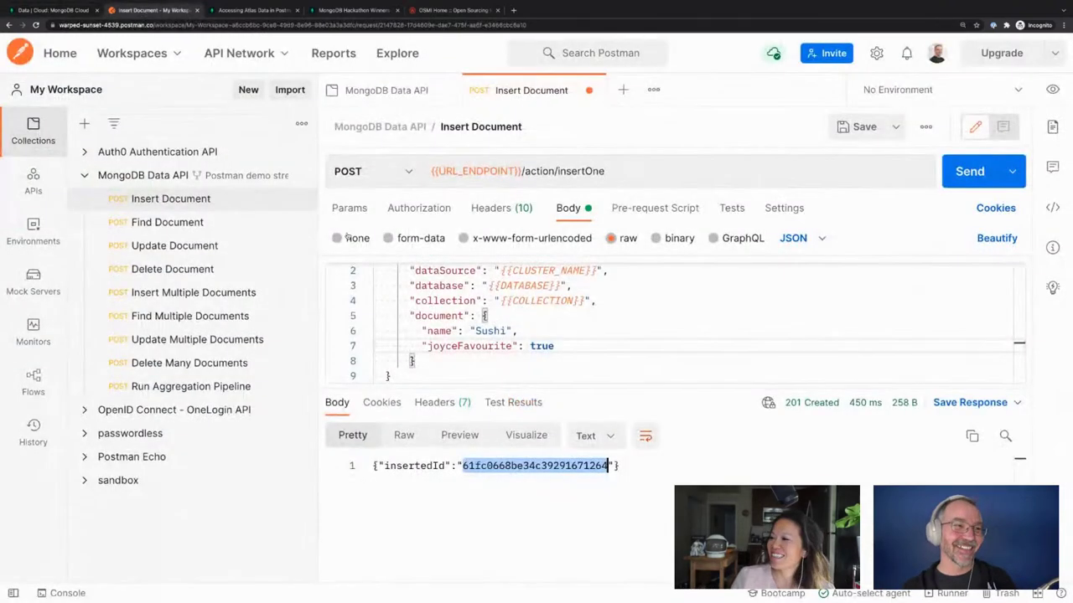
Remove the John Sample name condition from Find Document's filter and send it, returning the Sushi document
click(584, 375)
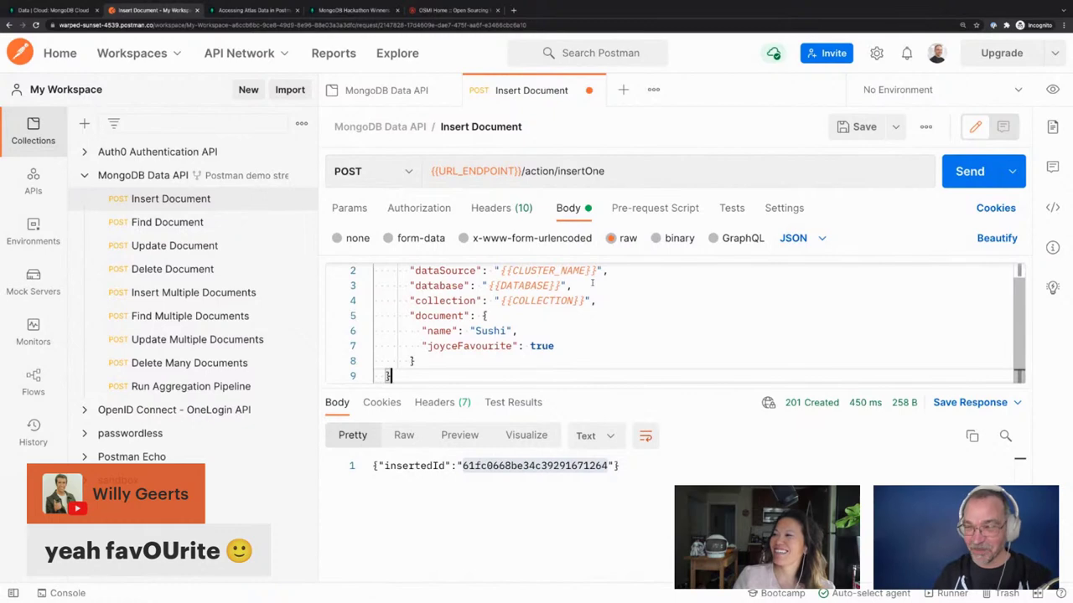
click(179, 224)
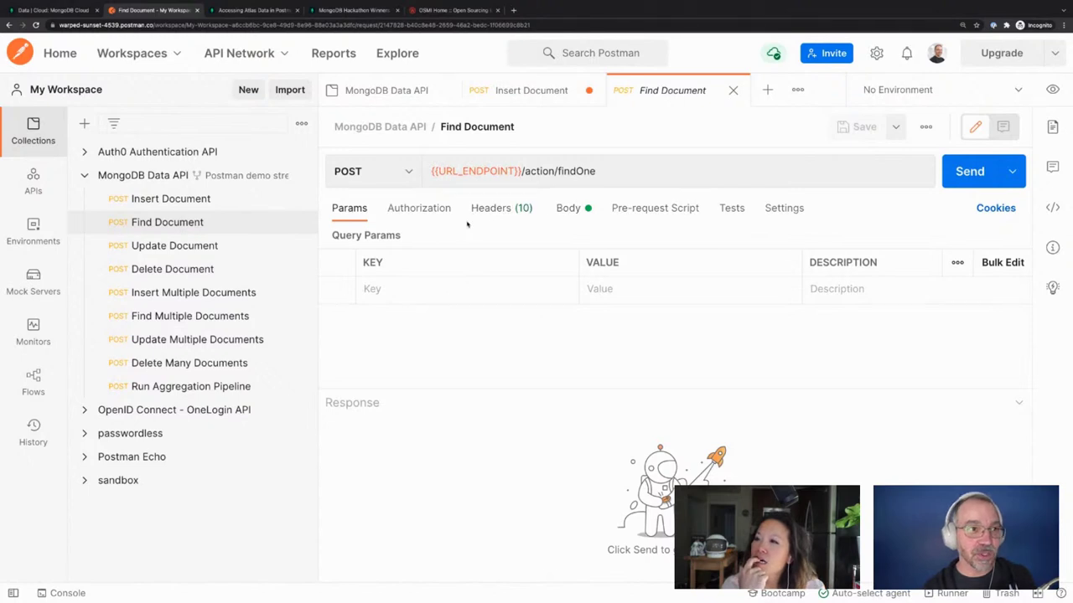
click(568, 208)
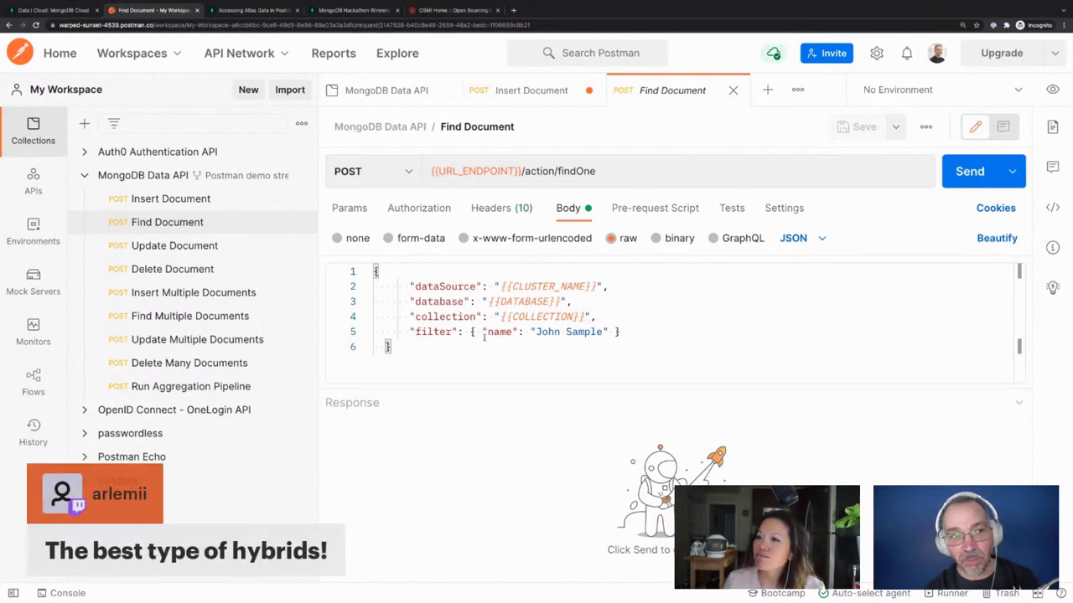
drag(482, 331, 616, 332)
key(BackSpace)
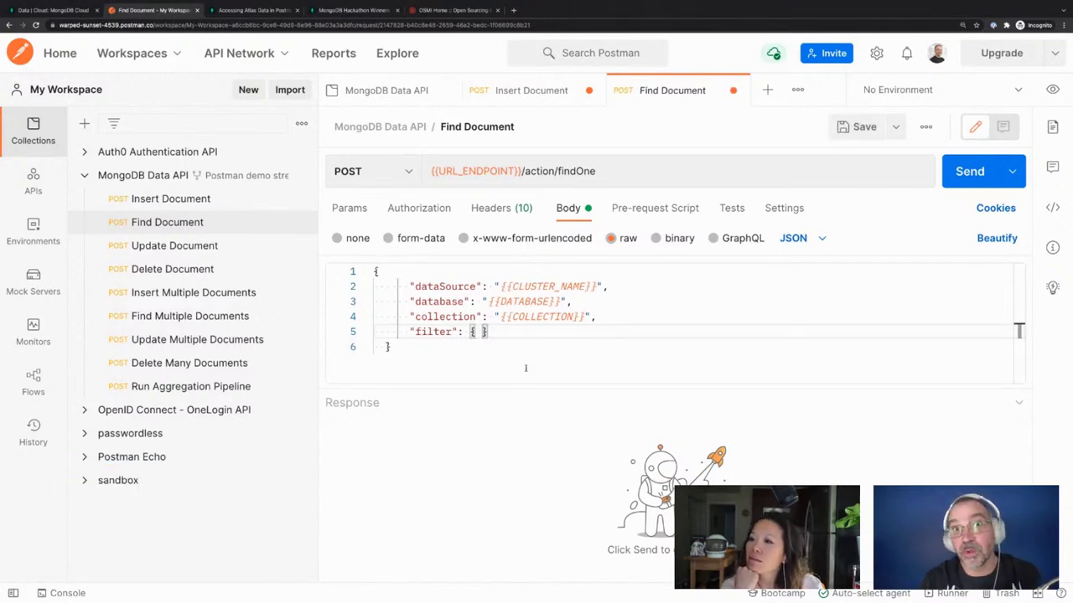
click(992, 167)
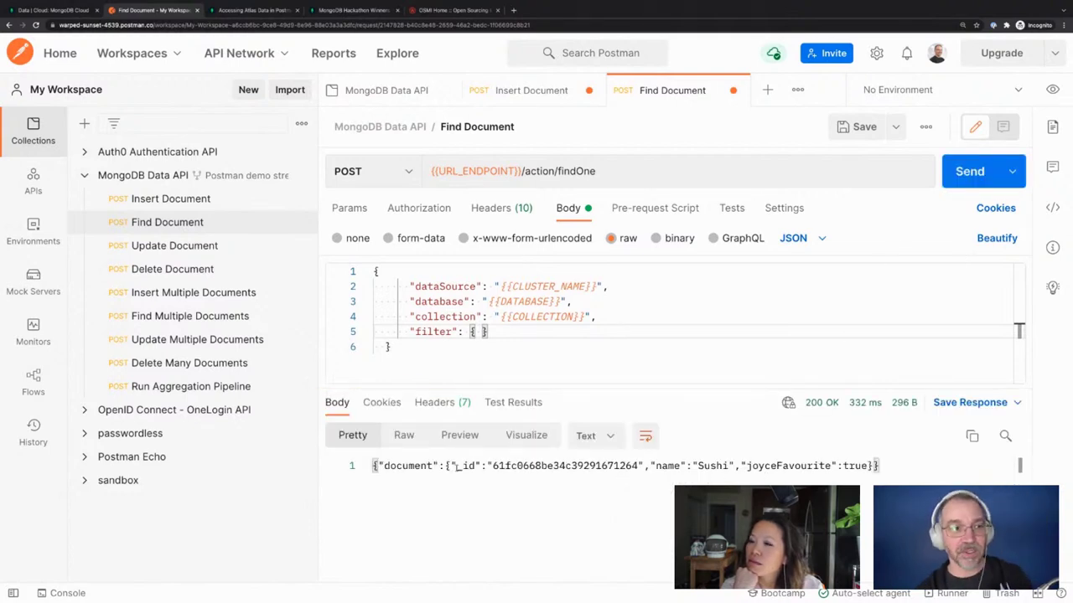
click(456, 466)
click(867, 465)
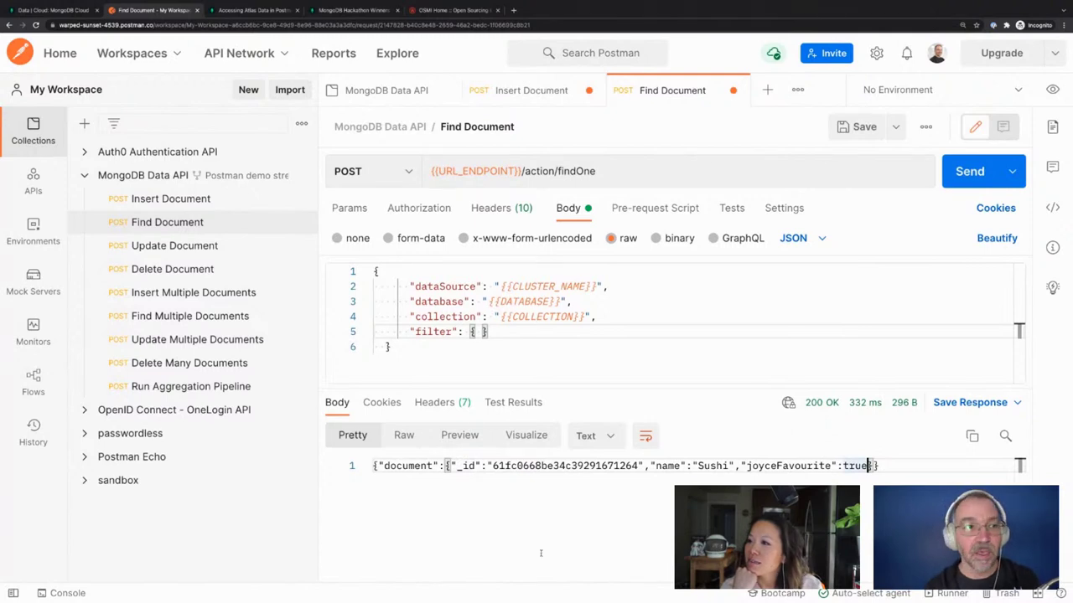
click(477, 332)
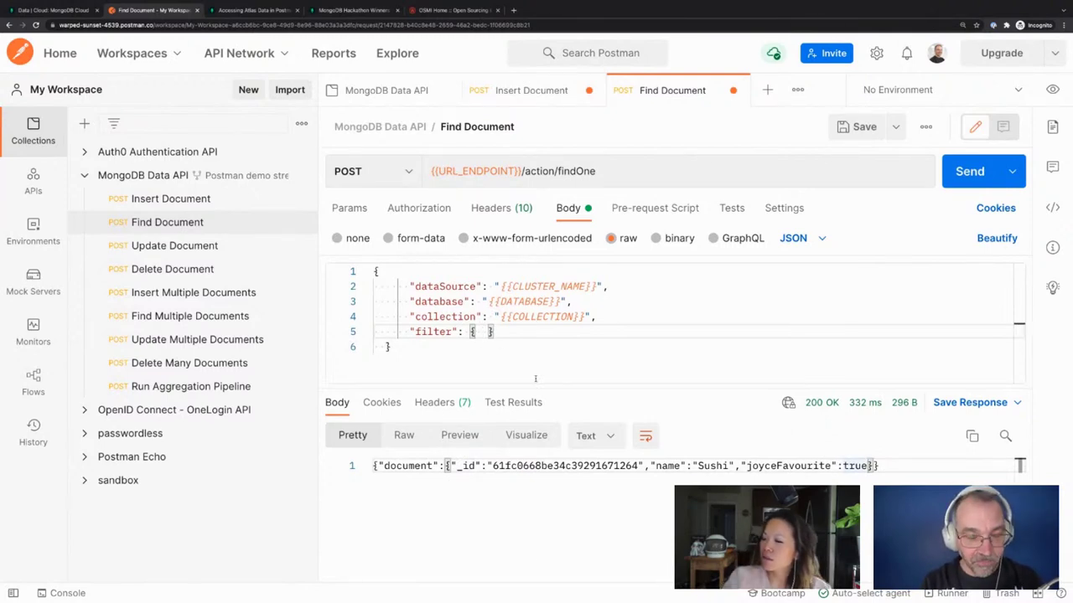
Set the filter to { "joyceFavourite": false } and send it, getting a null document
text("joyc)
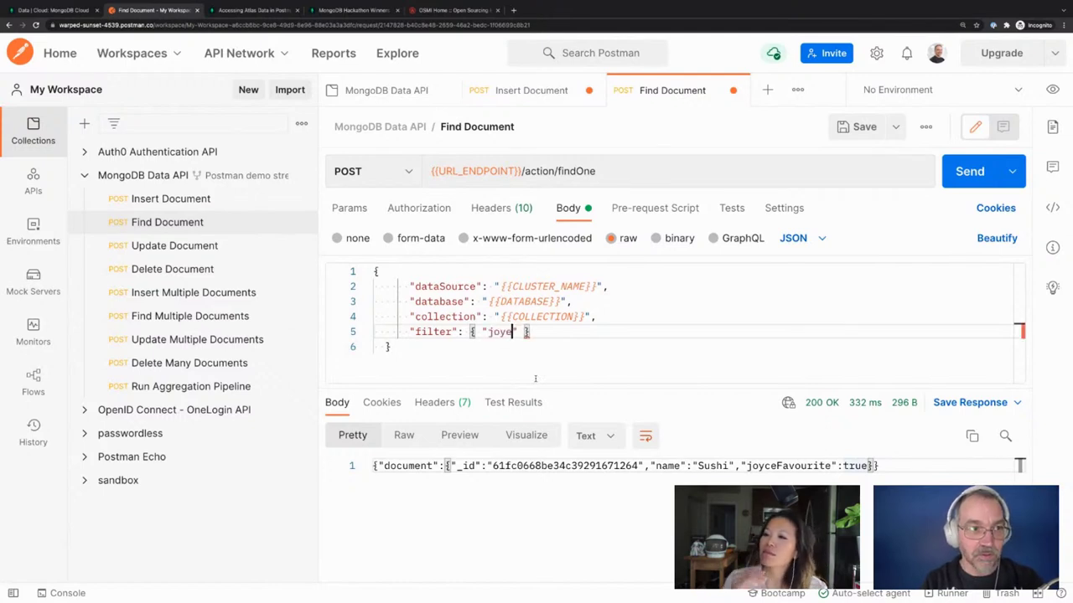
text(eFavoute)
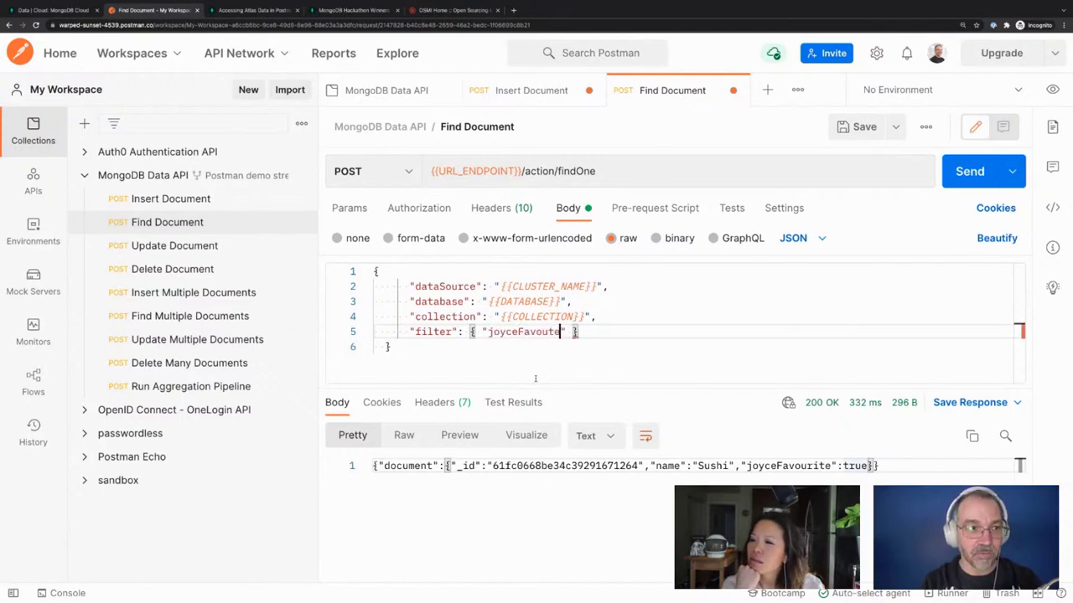
key(BackSpace)
key(BackSpace)
text(rite)
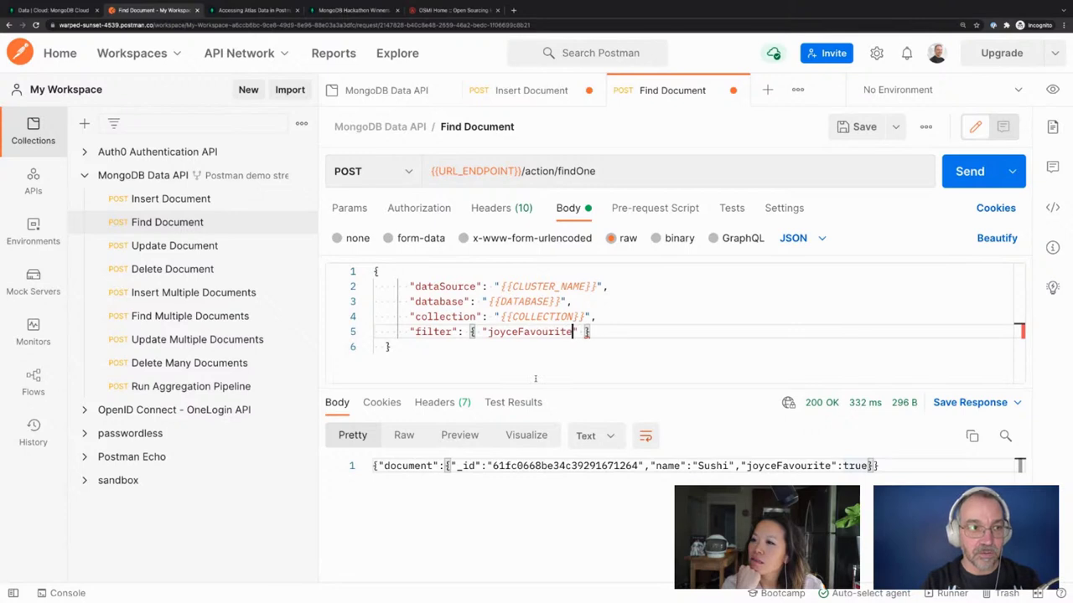
key(Delete)
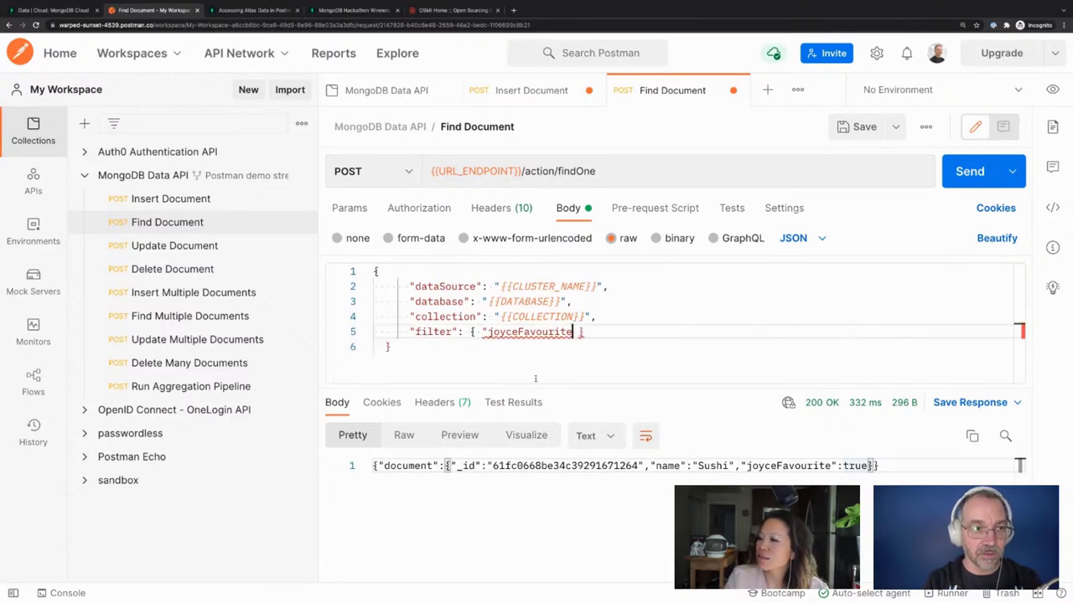
text(": false)
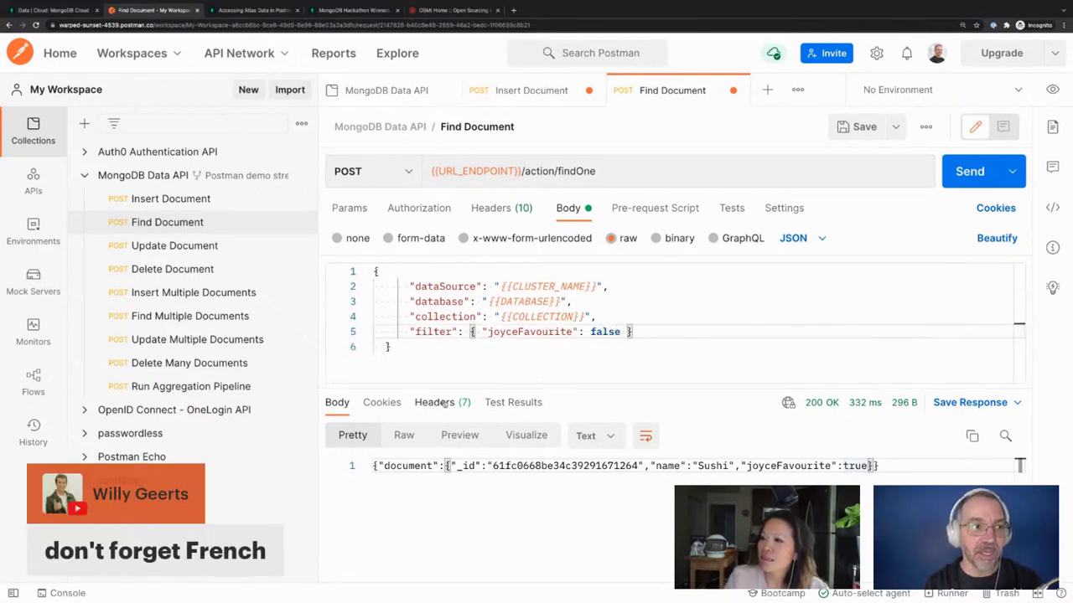
click(956, 181)
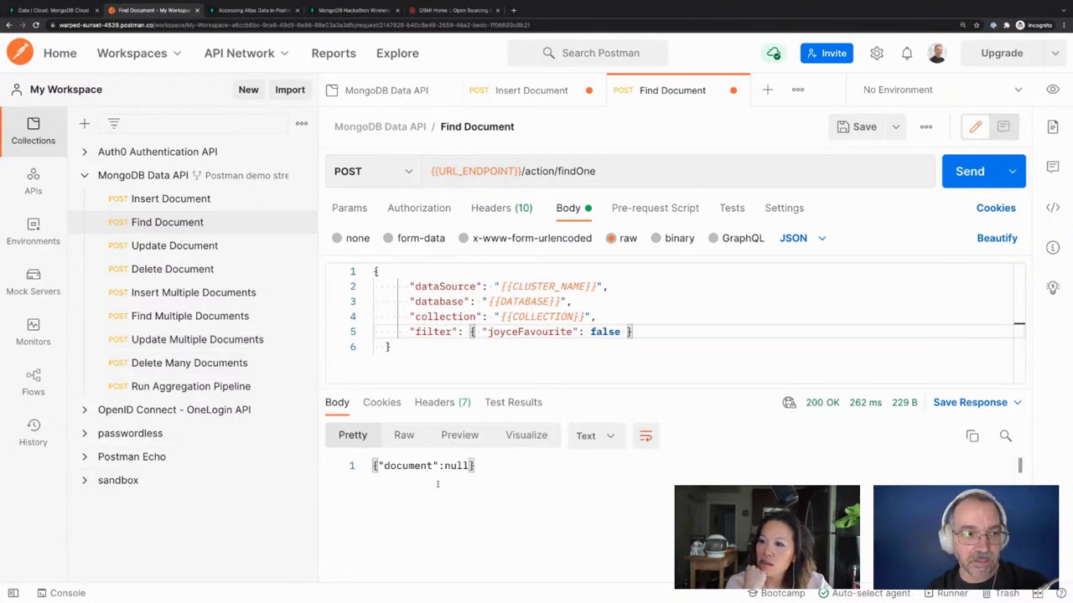
Browse the response's raw, headers, preview and pretty views, formatting it as JSON then text
click(403, 434)
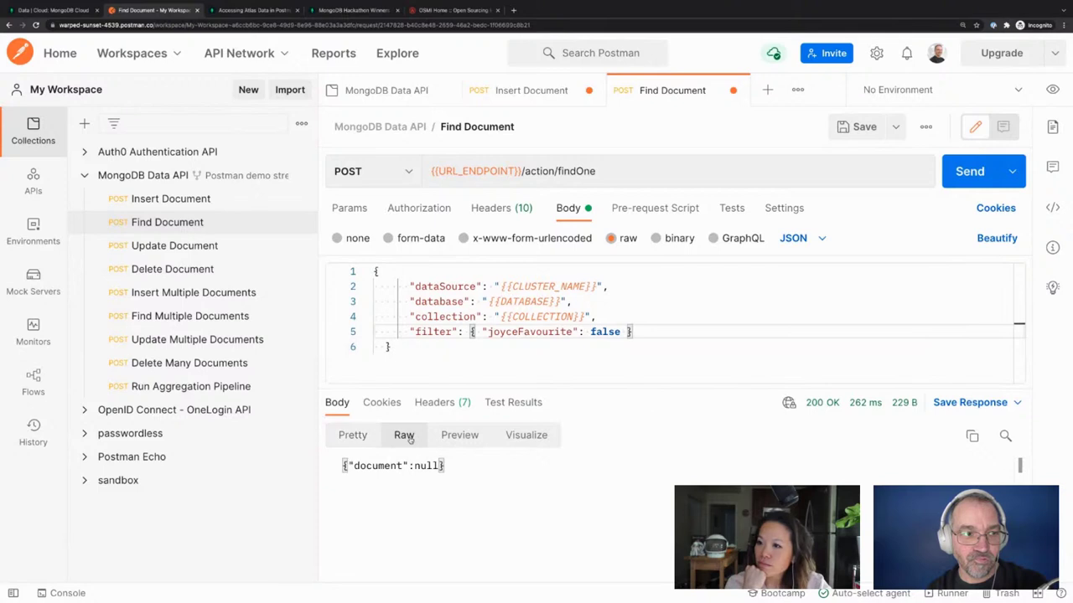
click(445, 405)
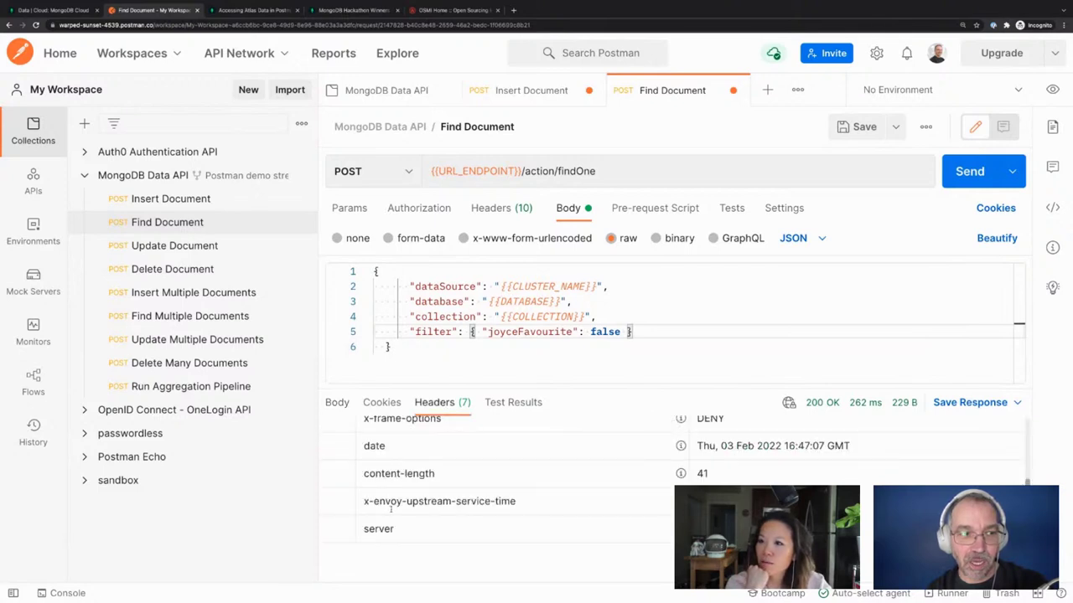
scroll(390, 509, up, 3)
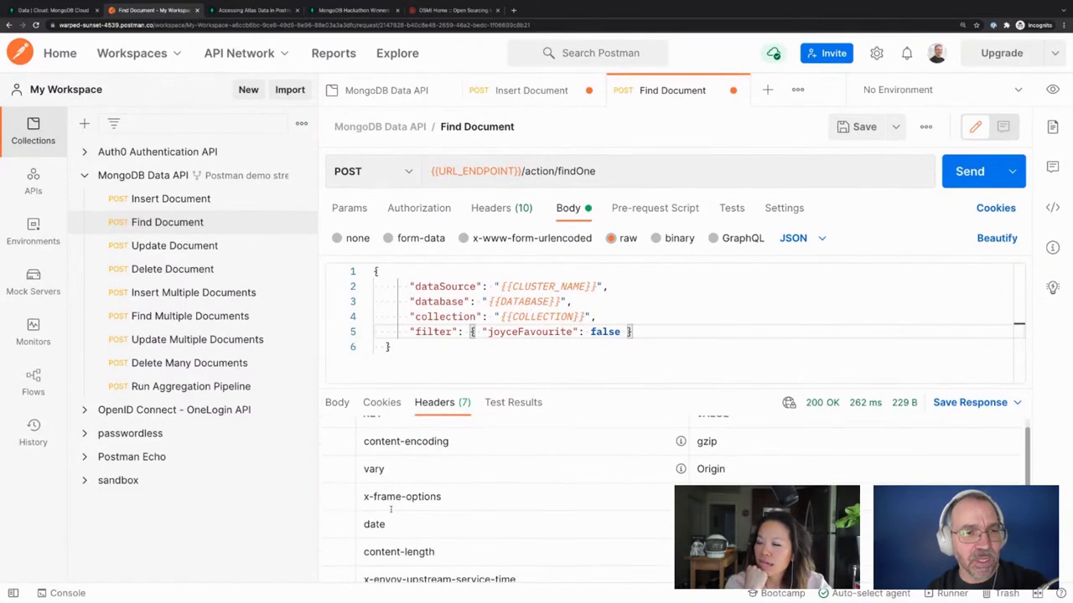
scroll(390, 509, down, 3)
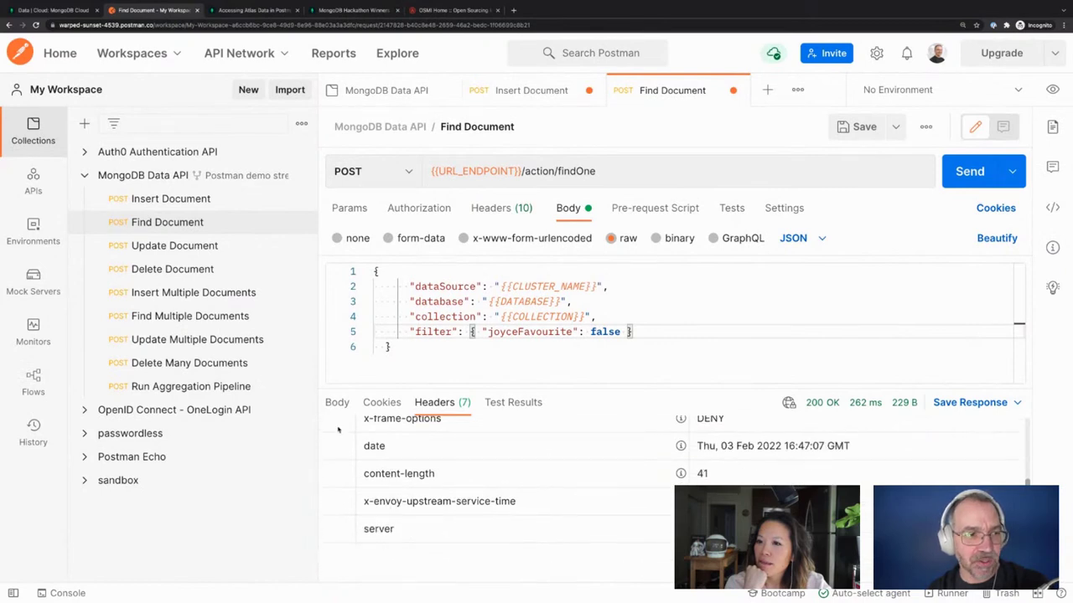
click(336, 403)
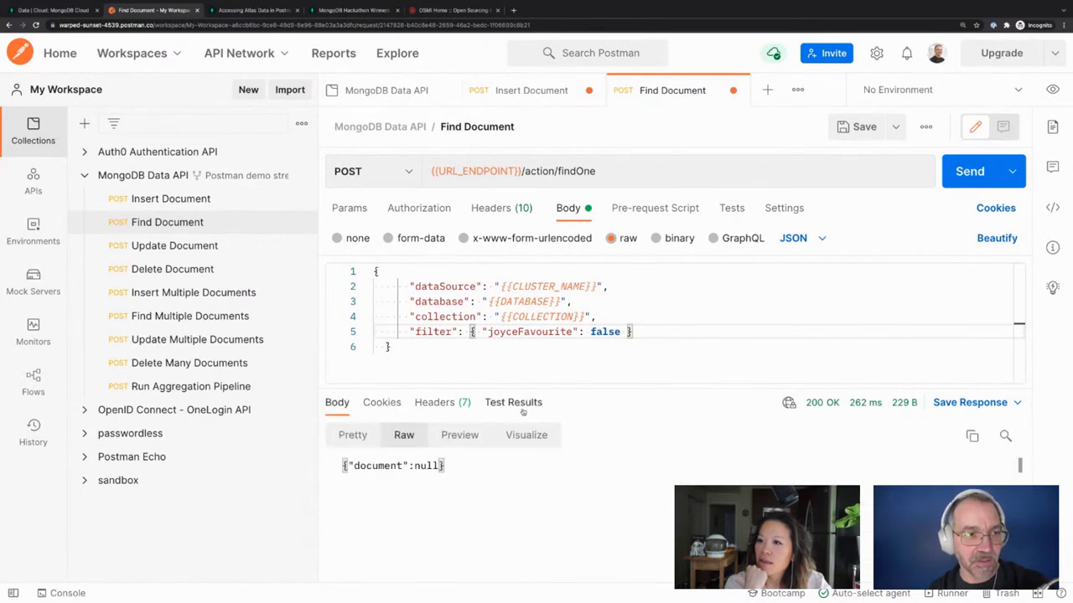
click(460, 435)
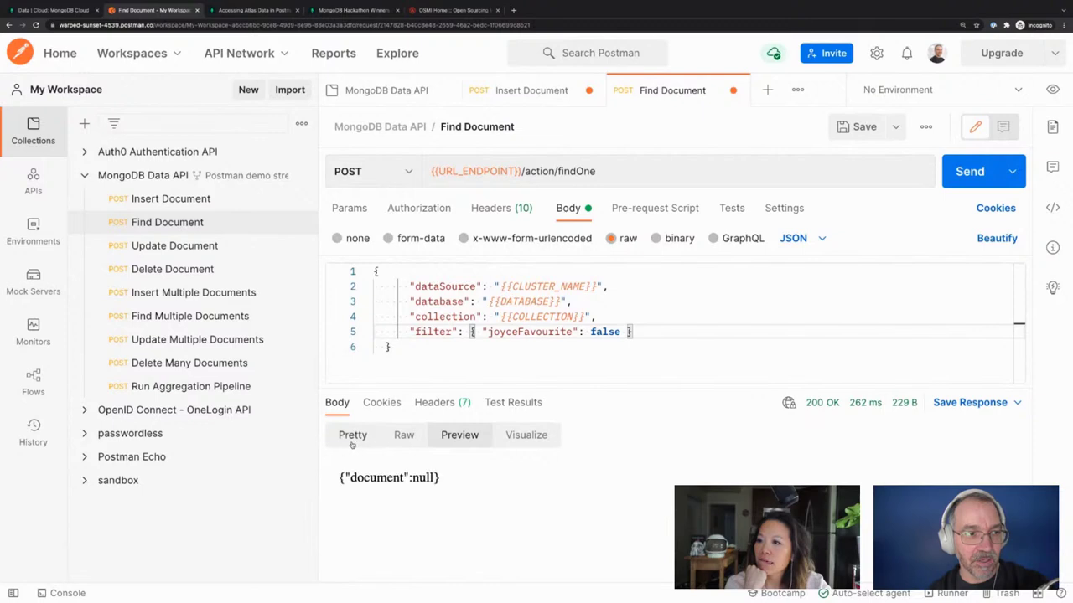
click(352, 444)
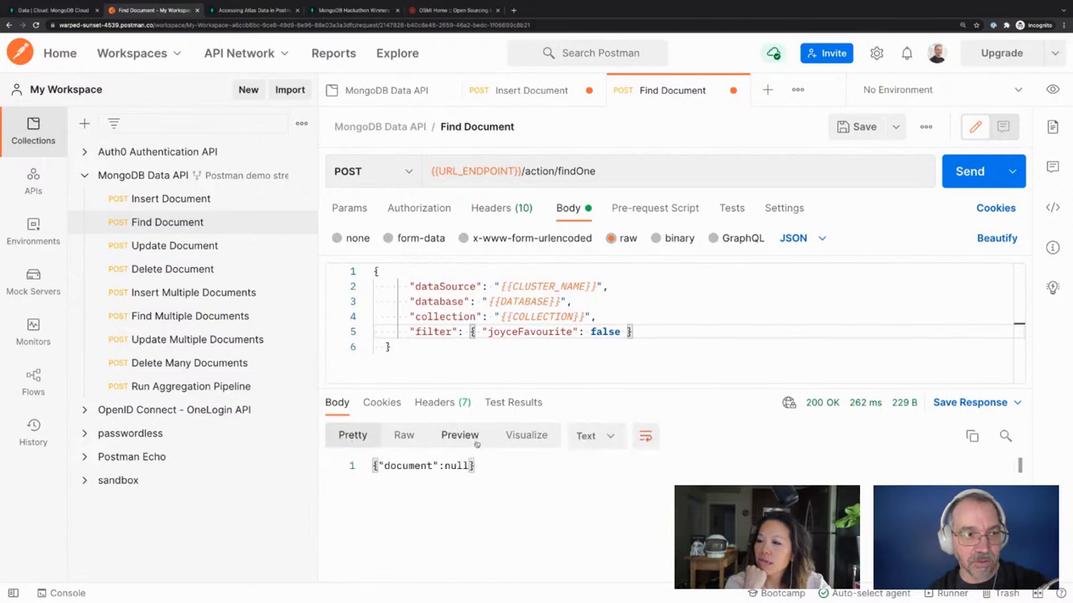
click(612, 436)
click(595, 297)
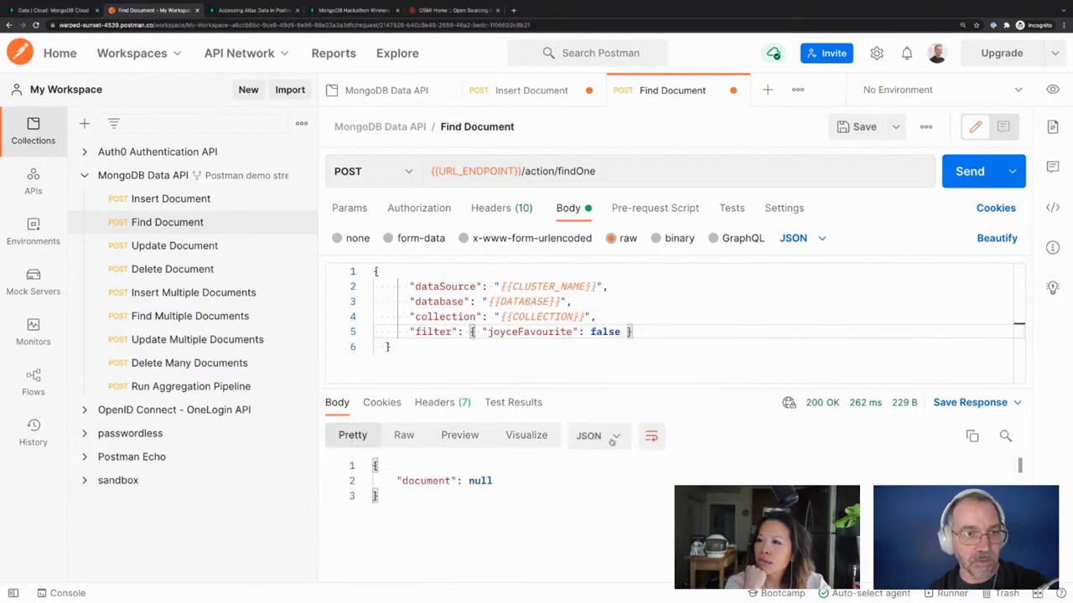
click(596, 437)
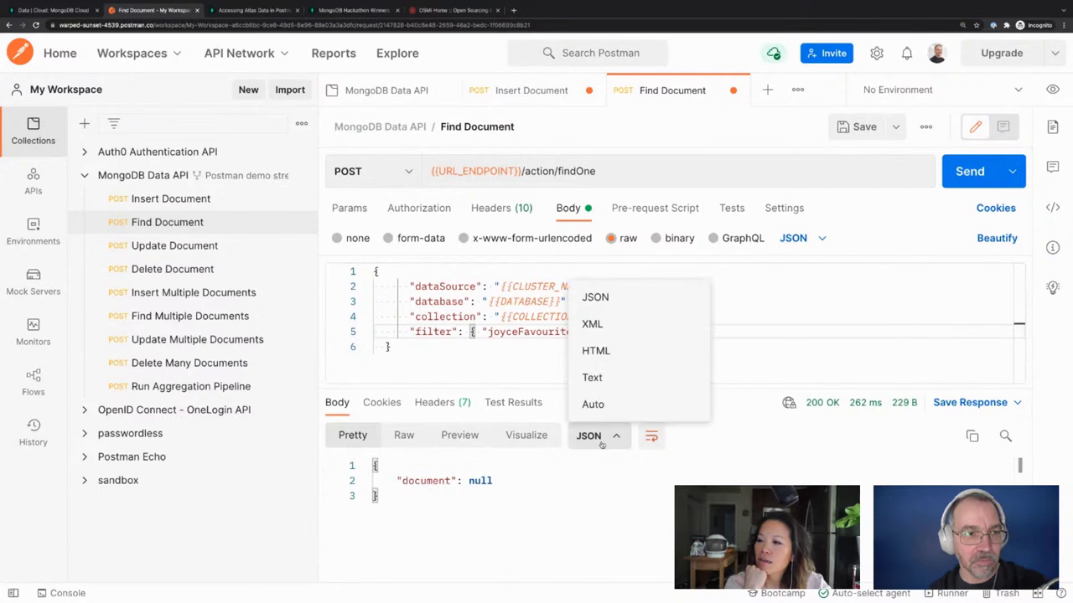
click(610, 376)
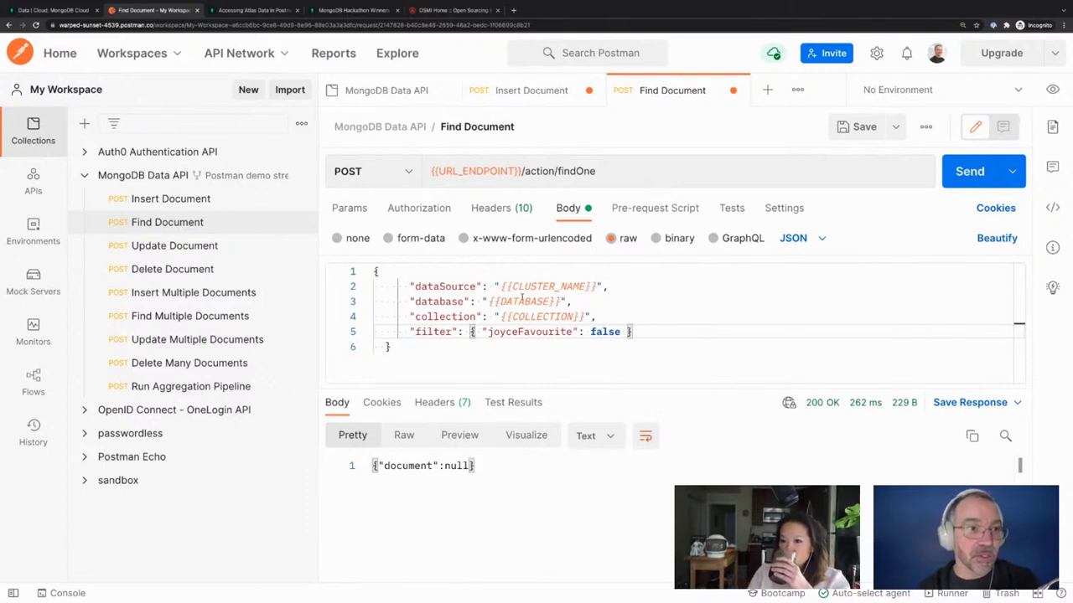
Set collection variables DATABASE to sample_mflix and COLLECTION to movies, and save them
click(159, 175)
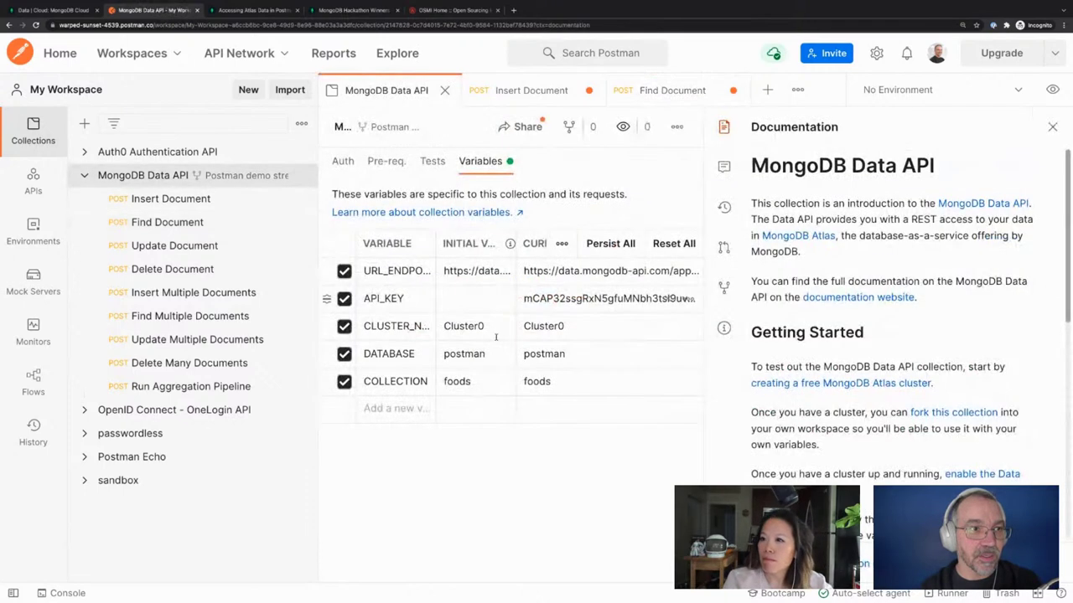
double_click(560, 354)
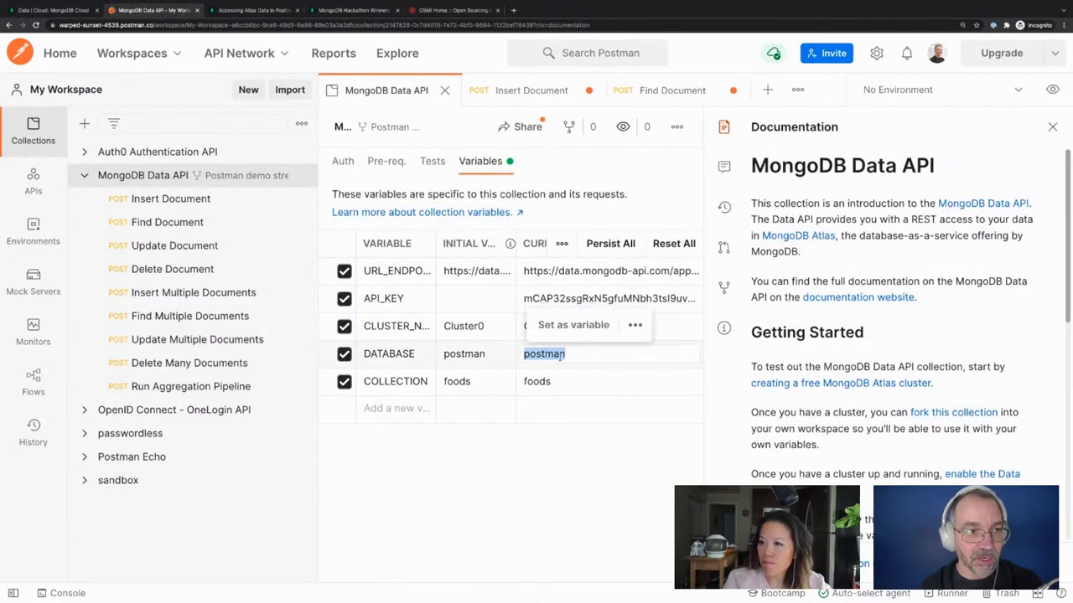
text(sample)
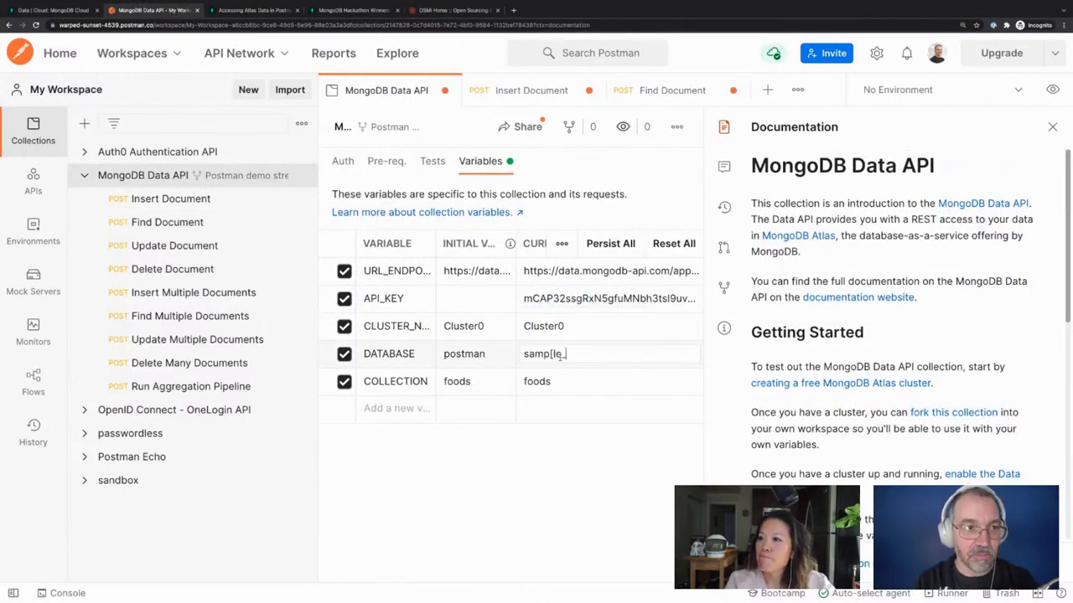
text(_mflix)
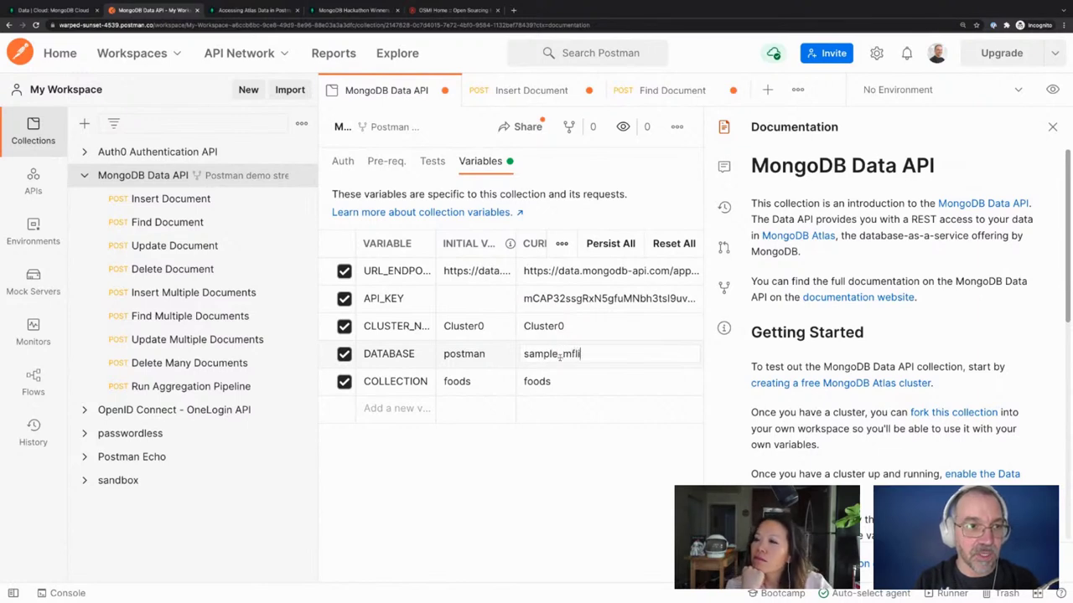
click(560, 382)
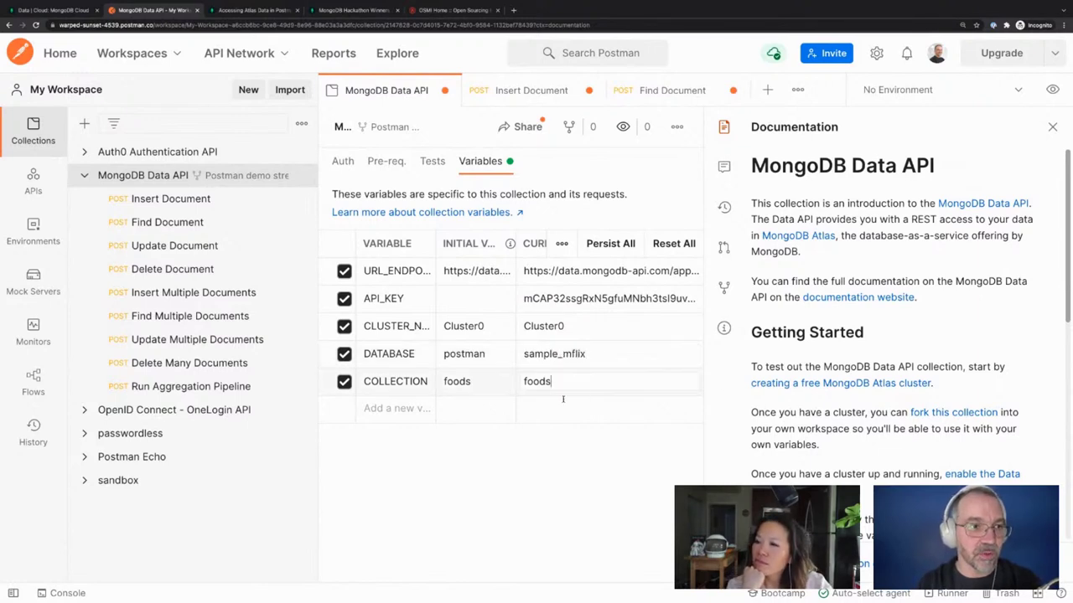
double_click(559, 382)
text(movies)
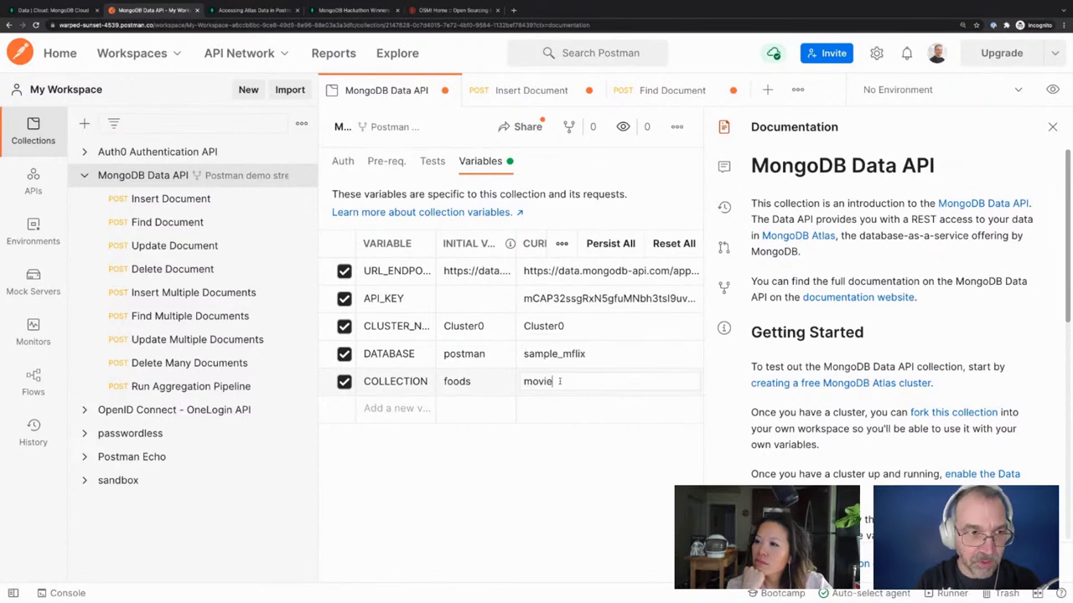
click(483, 461)
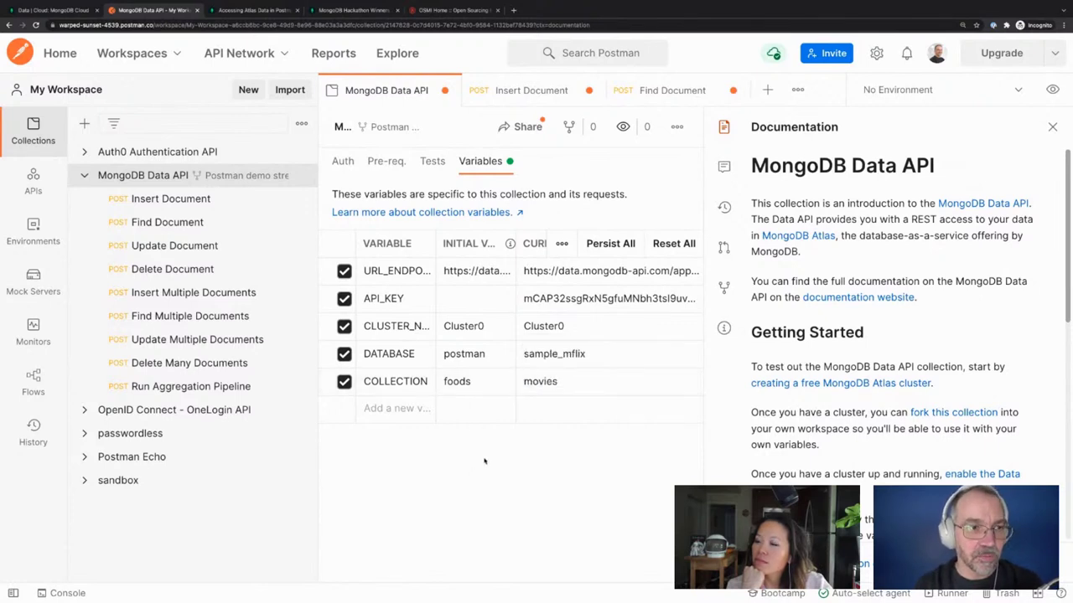
key(ctrl+s)
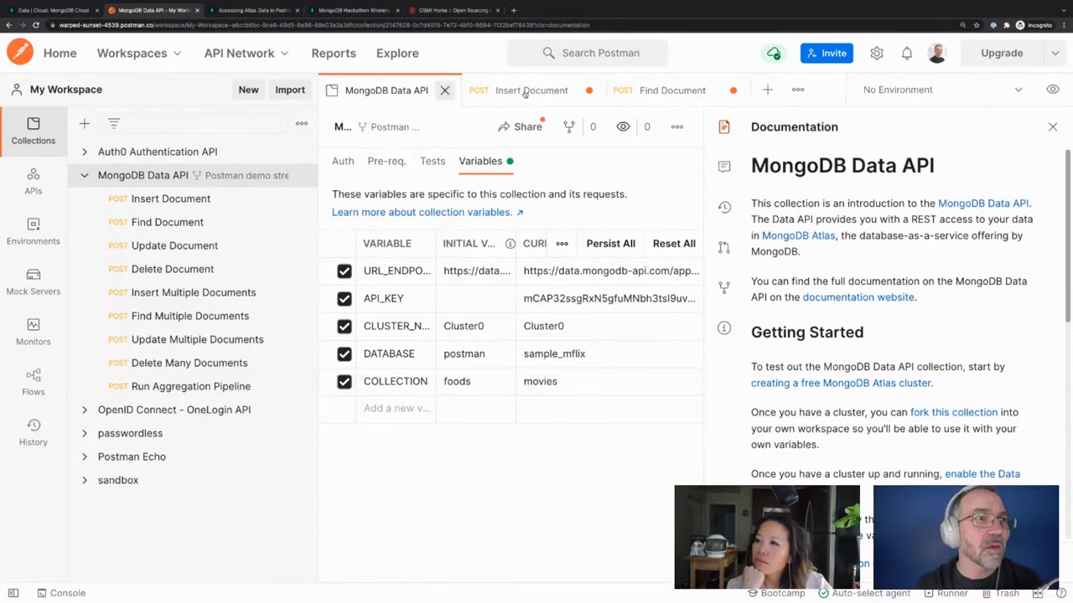
click(649, 93)
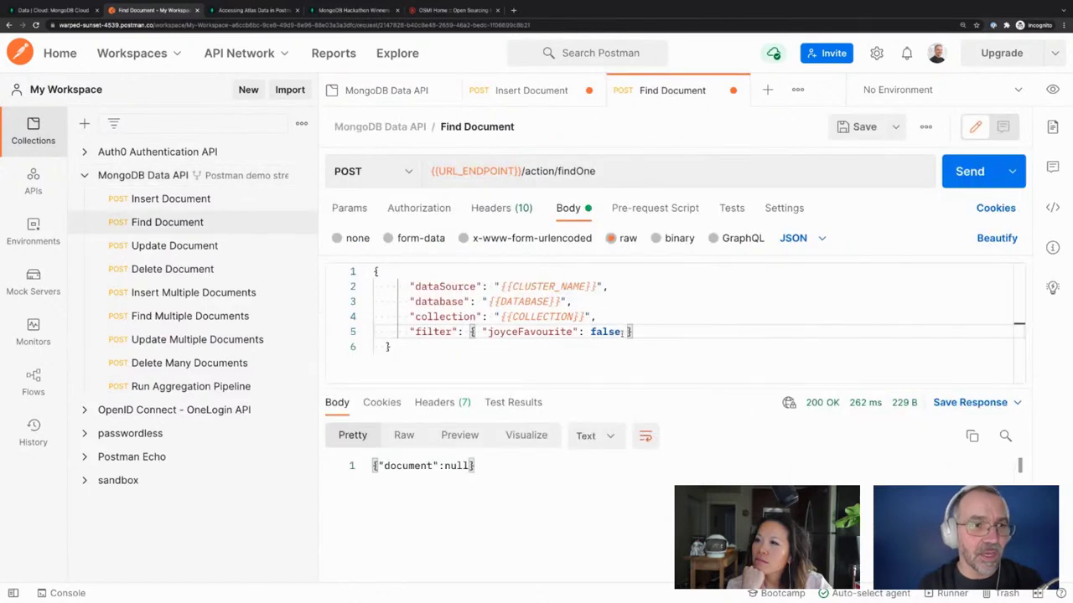
drag(621, 332, 483, 334)
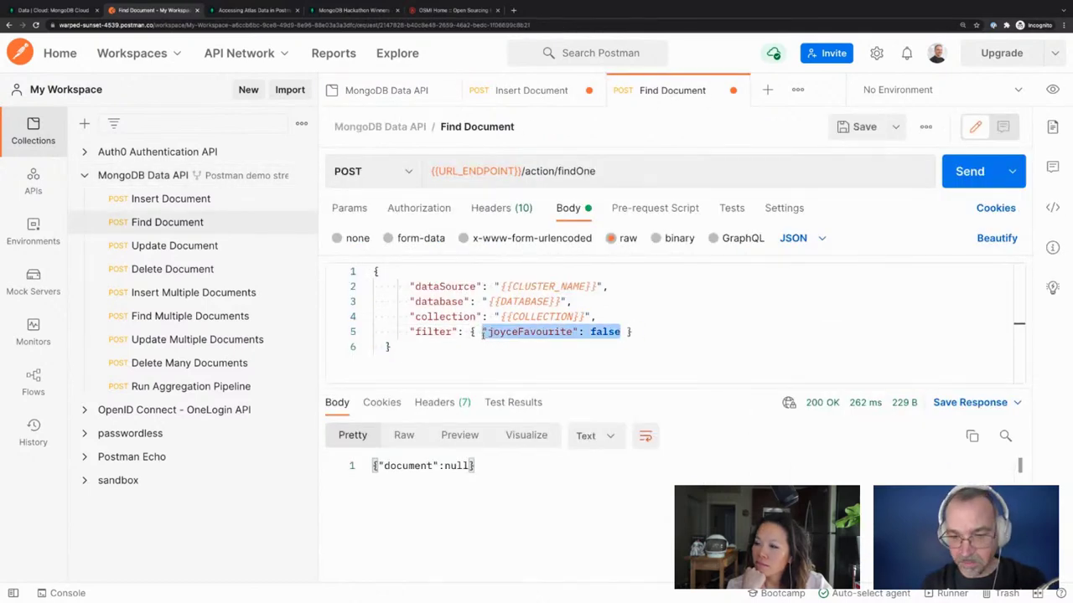
Clear the filter and resend to get the Blacksmith Scene movie, enlarging the response pane
key(BackSpace)
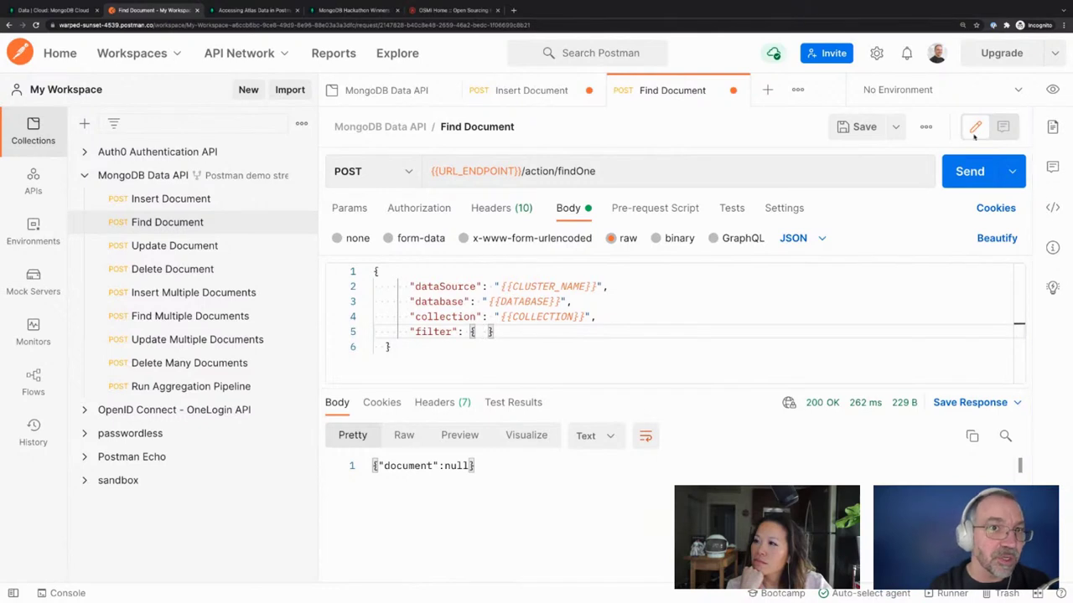
click(970, 171)
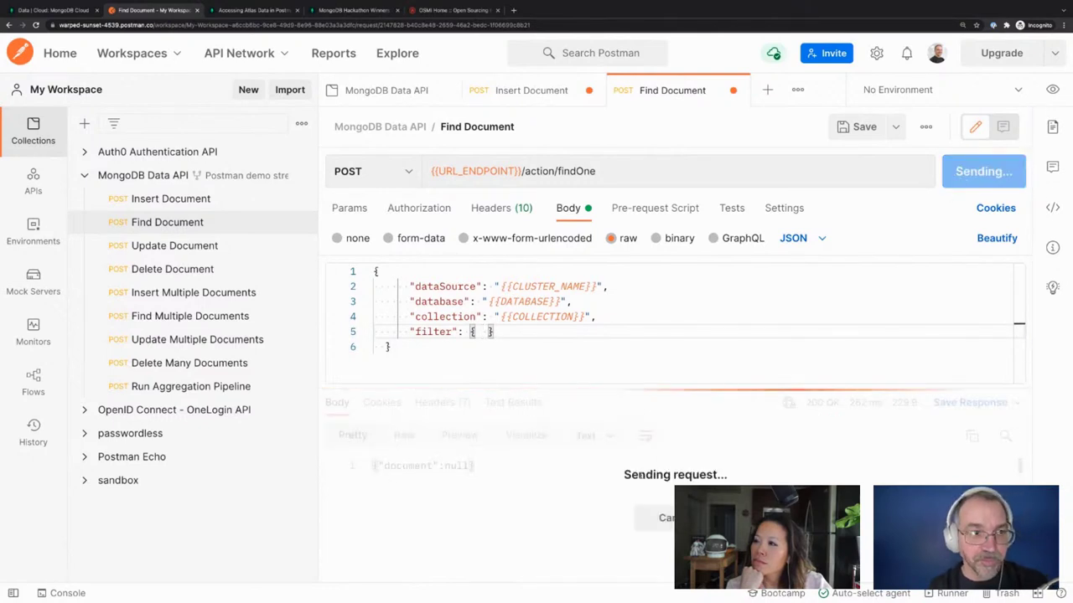
scroll(670, 511, down, 3)
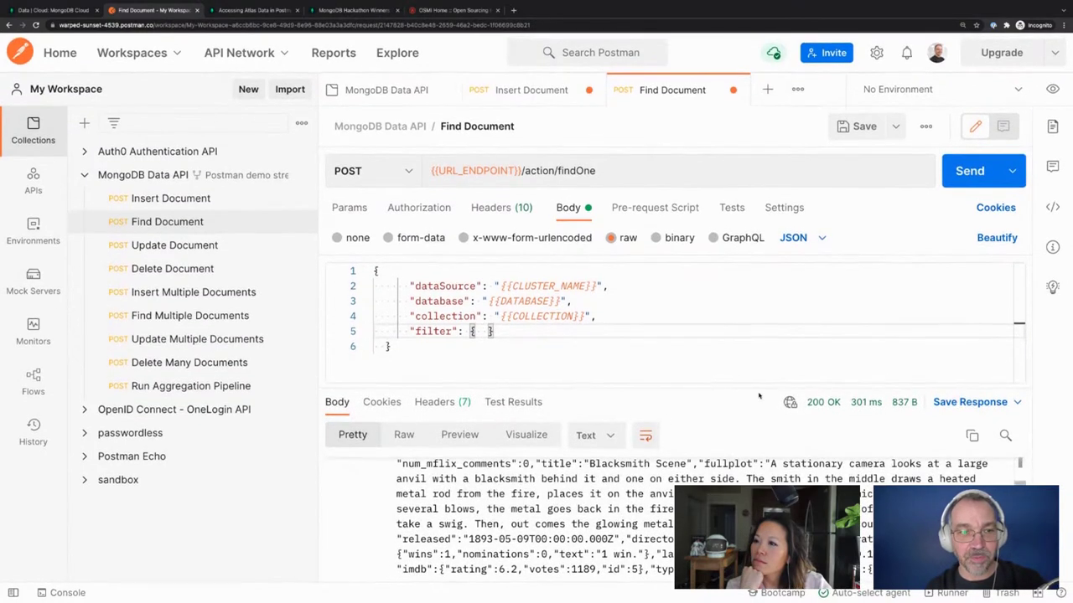
drag(693, 384, 693, 275)
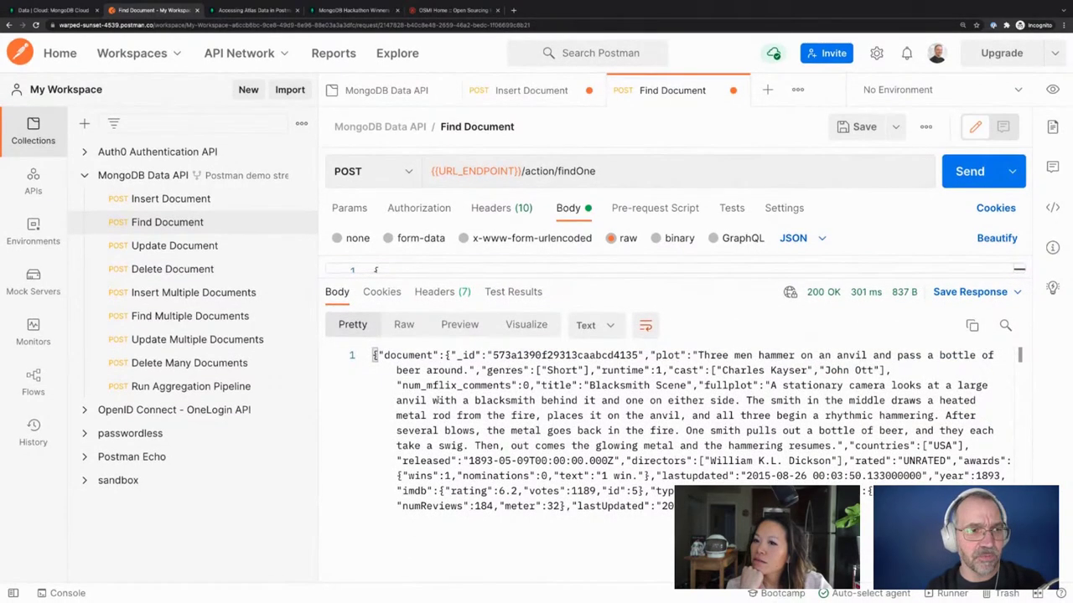
drag(374, 354, 609, 336)
click(609, 335)
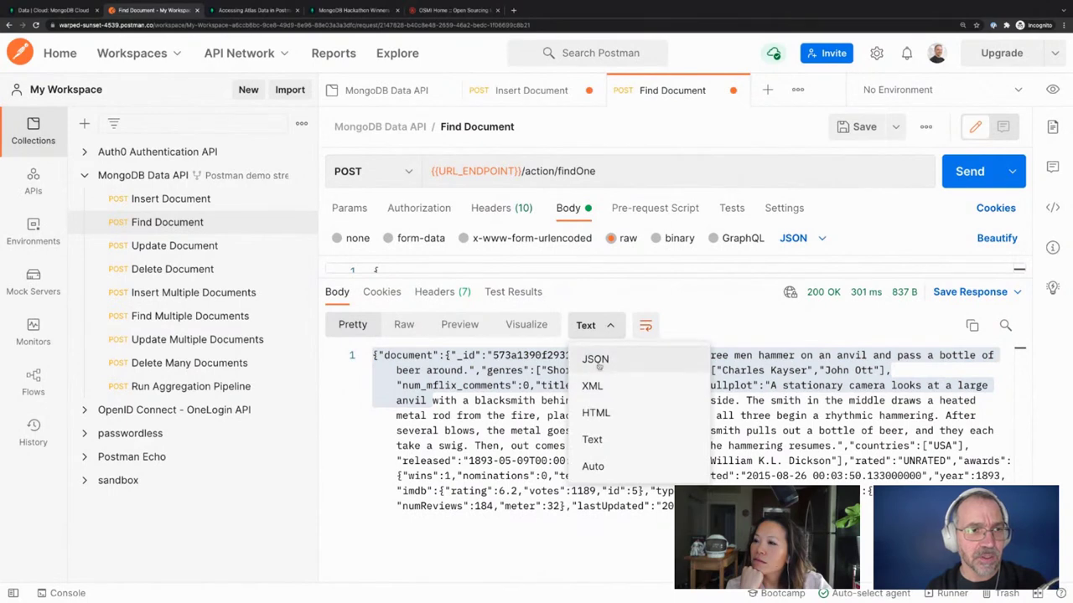
Format the Find Document response as JSON and scroll through the Blacksmith Scene movie record
click(596, 359)
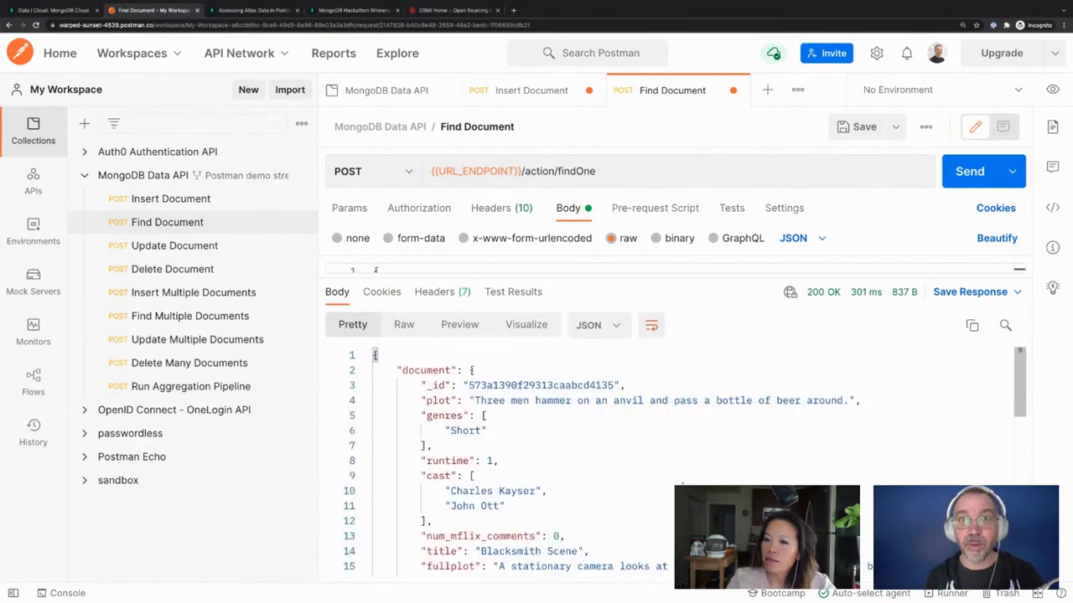
scroll(550, 495, down, 4)
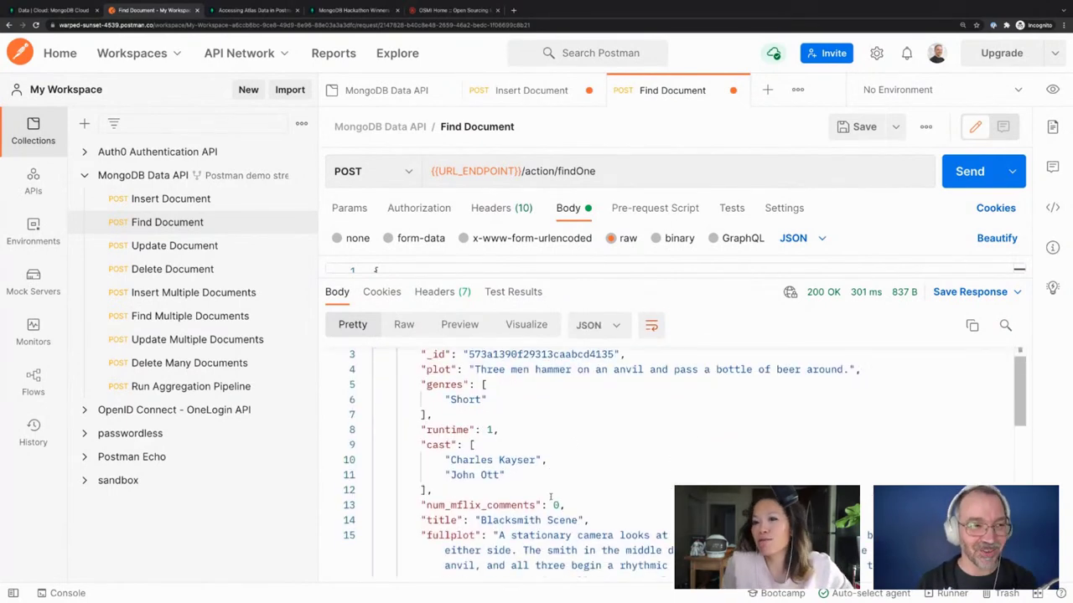
scroll(550, 495, down, 2)
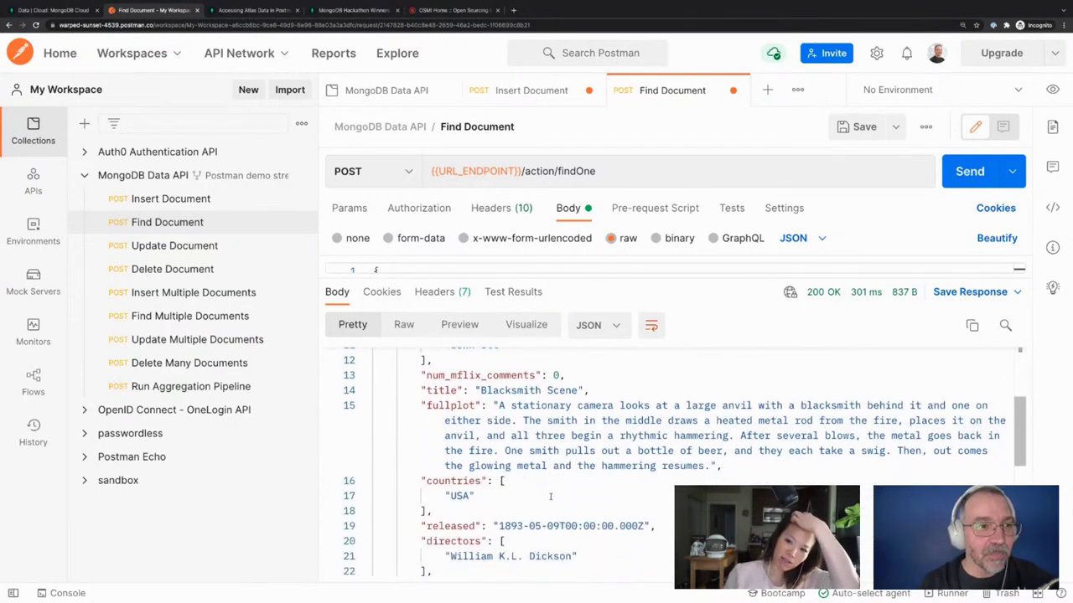
scroll(550, 496, down, 6)
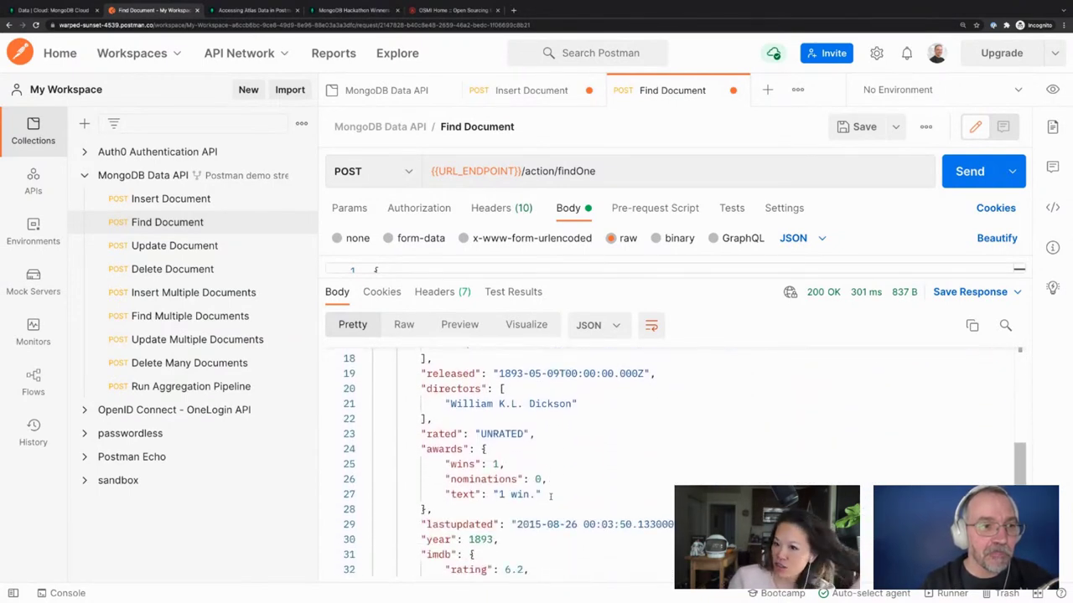
scroll(549, 497, down, 3)
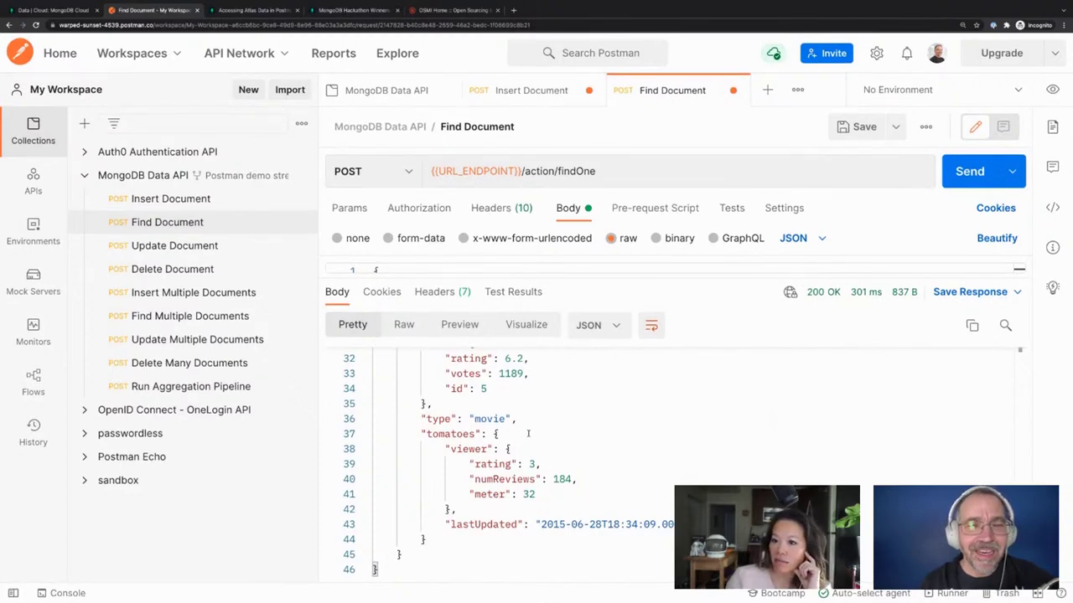
scroll(528, 433, up, 15)
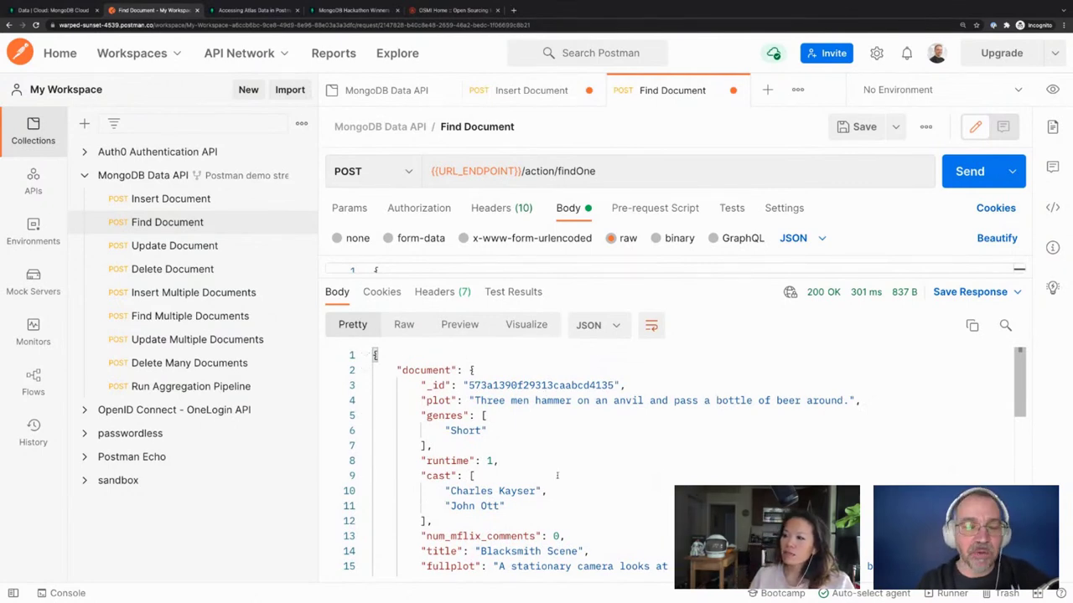
scroll(556, 475, down, 5)
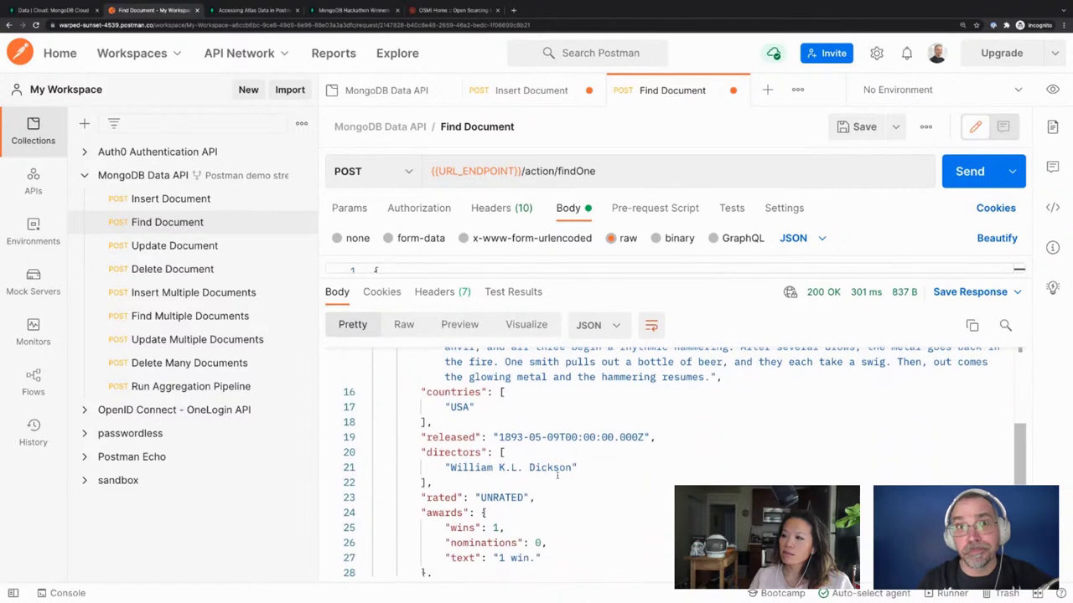
scroll(556, 475, down, 5)
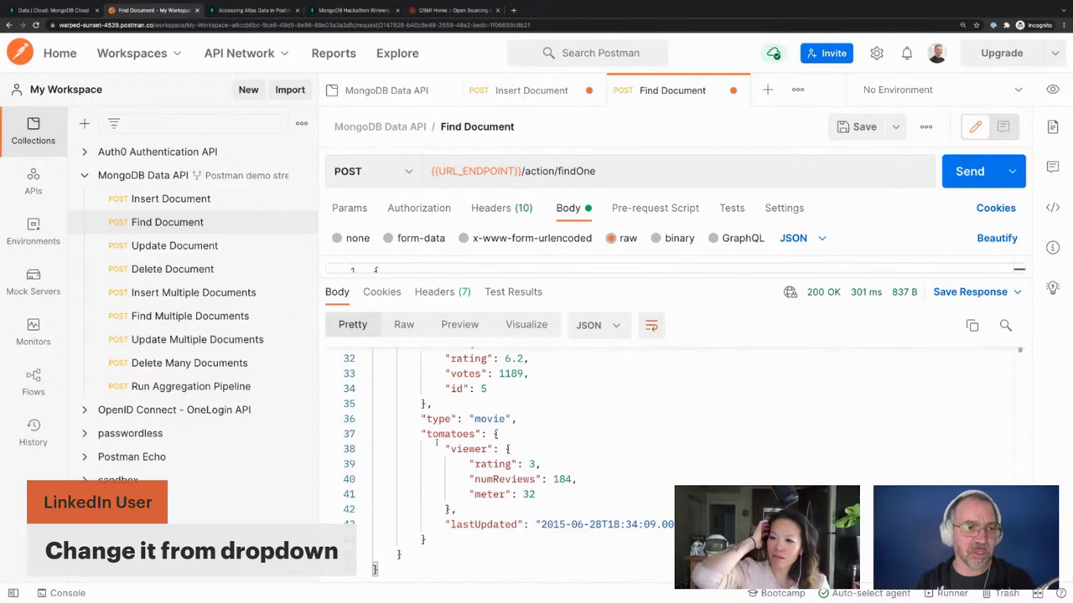
scroll(435, 442, up, 3)
scroll(501, 471, up, 7)
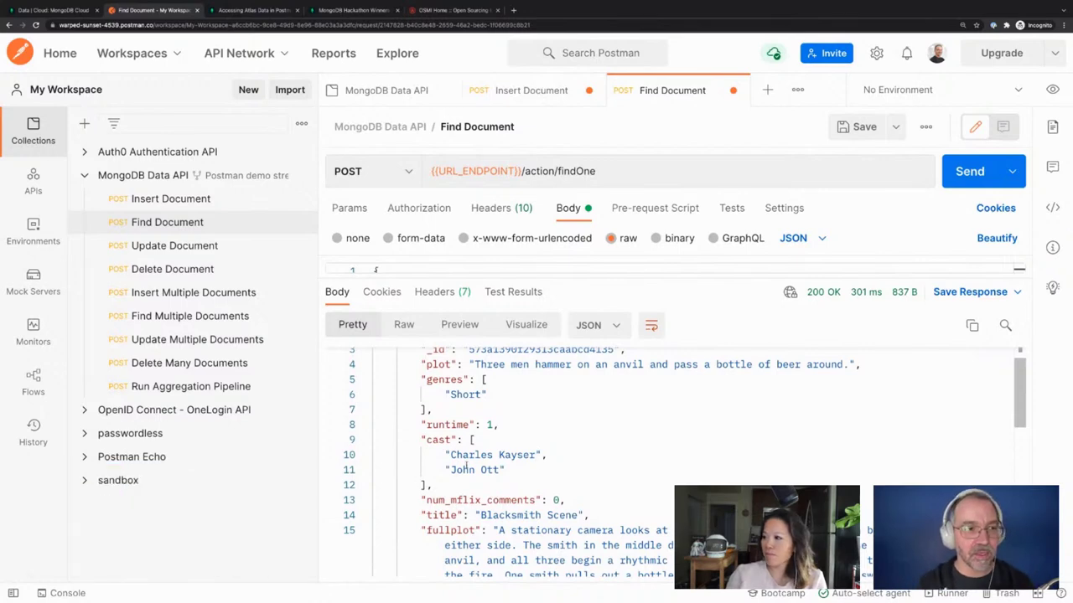
scroll(466, 465, down, 3)
scroll(466, 465, down, 3)
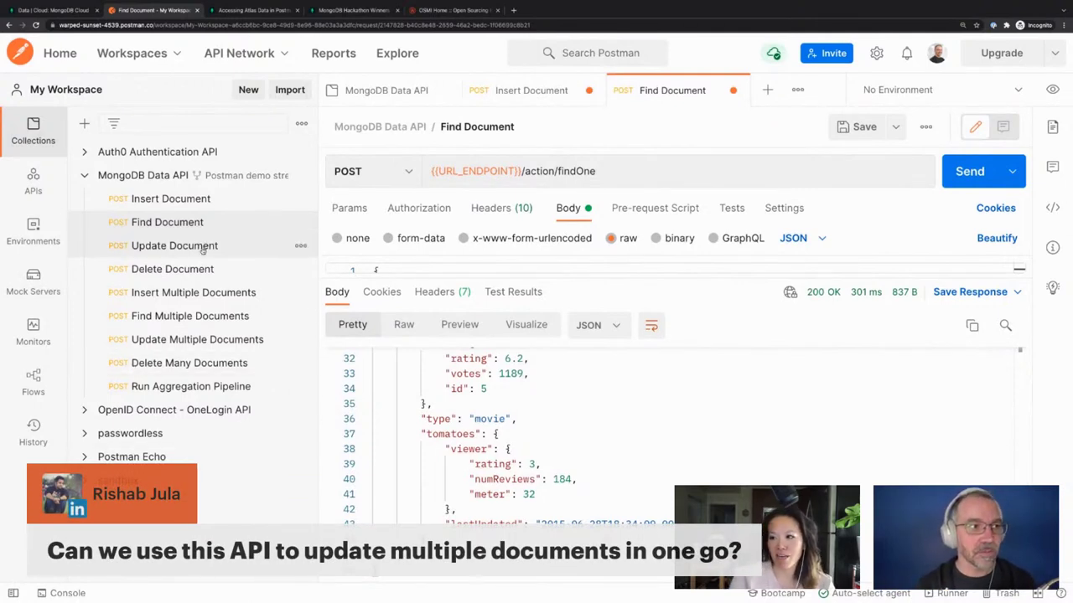
click(174, 340)
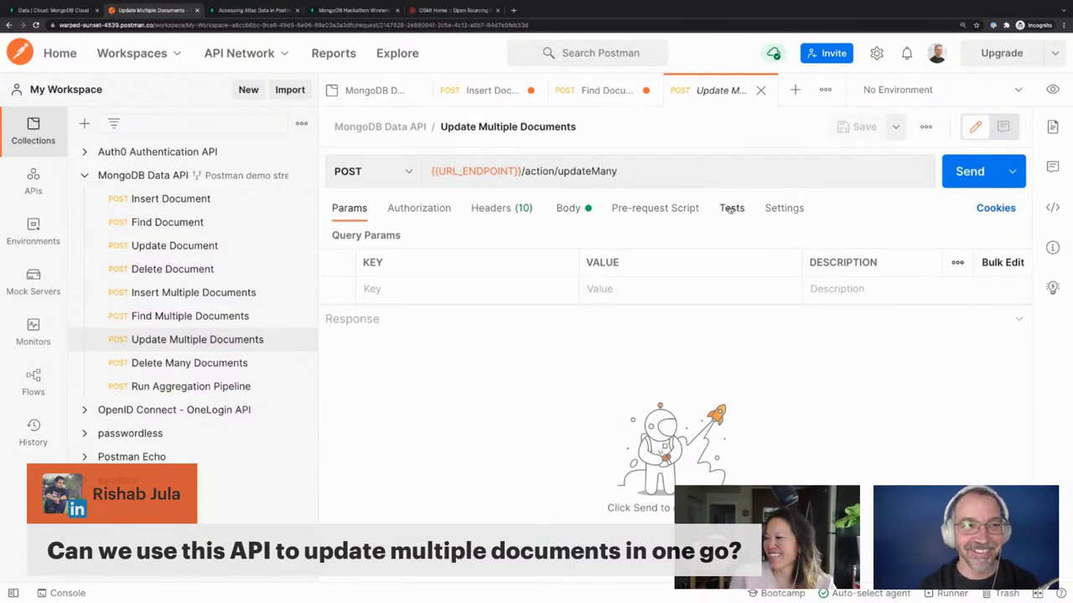
click(565, 210)
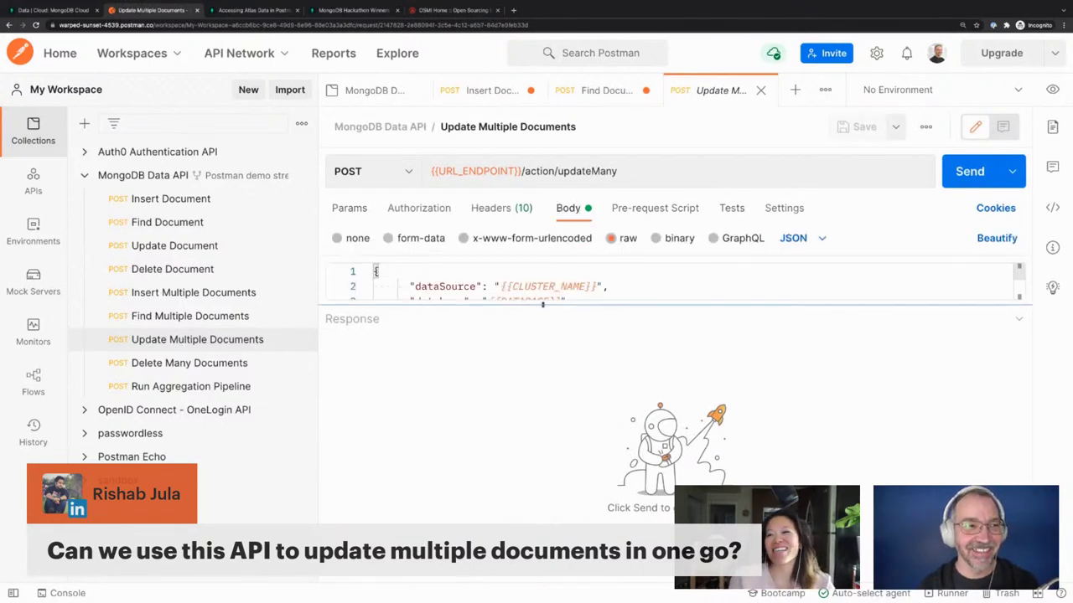
drag(542, 305, 537, 466)
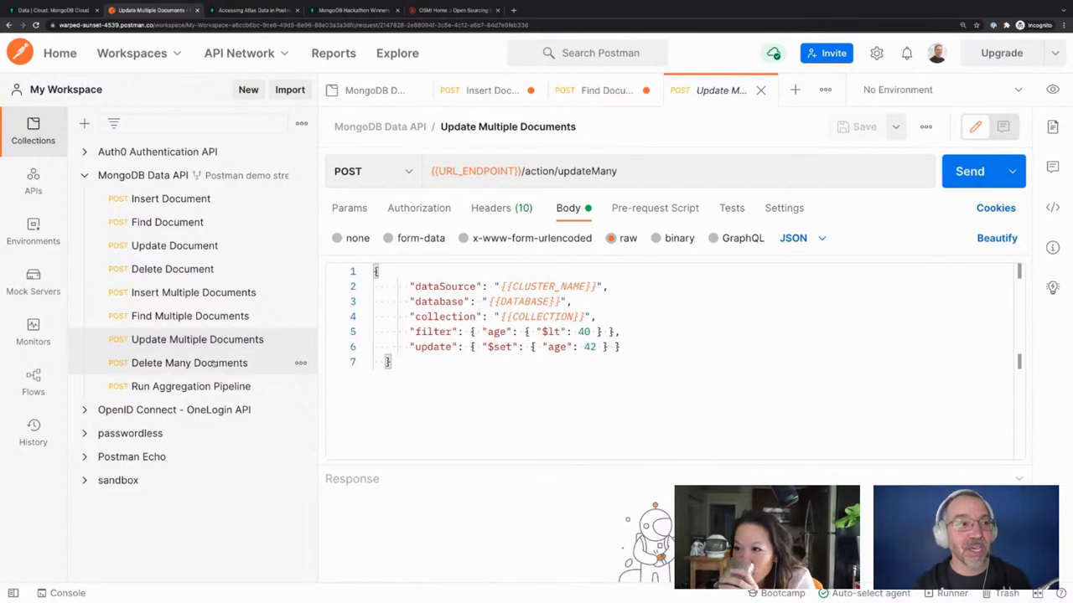
double_click(495, 332)
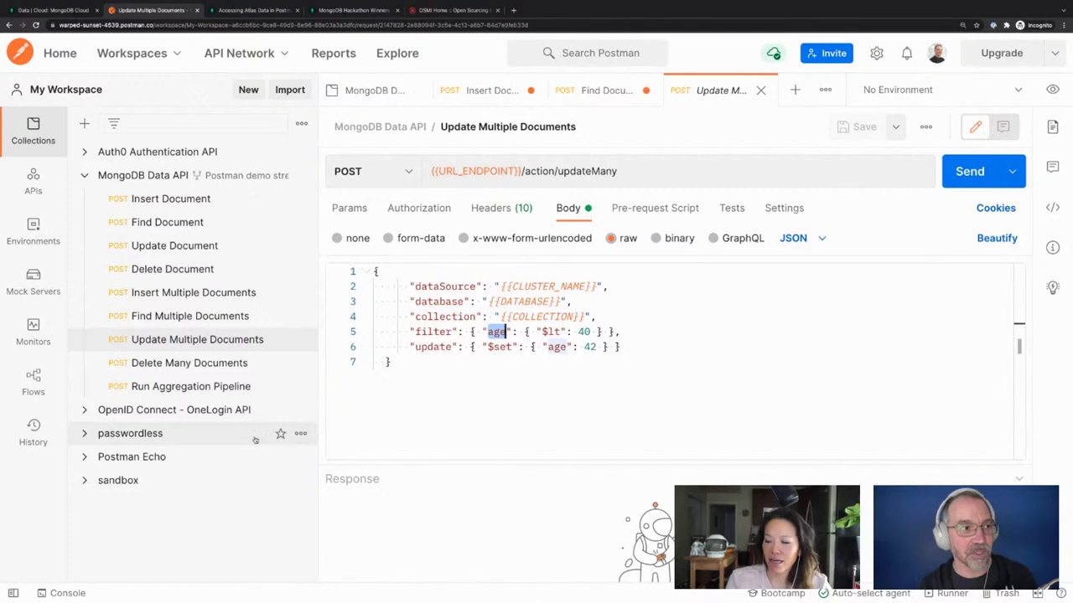
Browse the first listing in Atlas's sample_airbnb.listingsAndReviews collection, then return to Postman
click(52, 10)
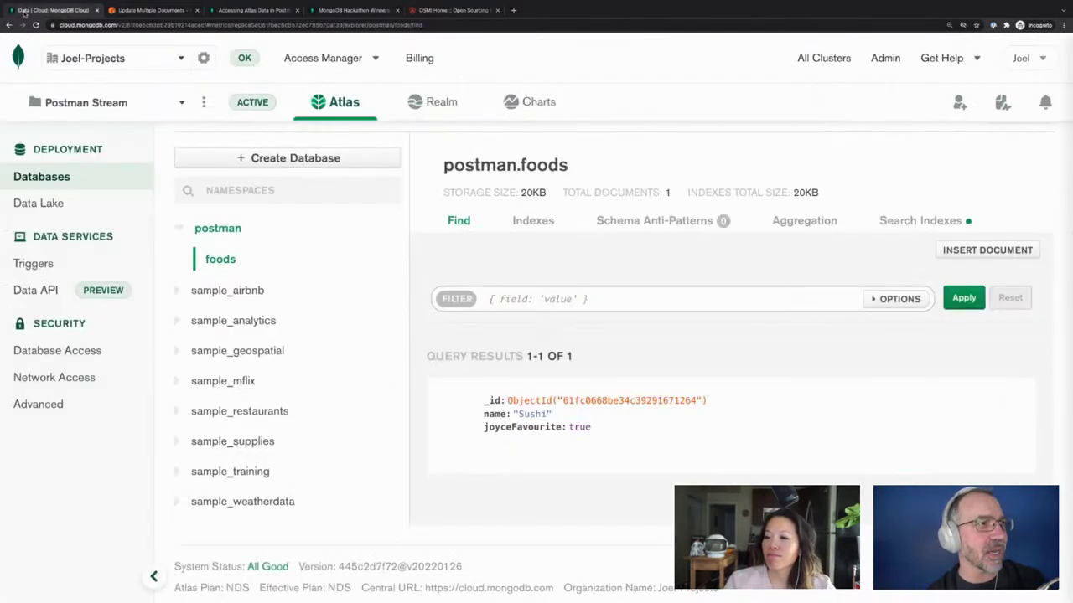
click(242, 292)
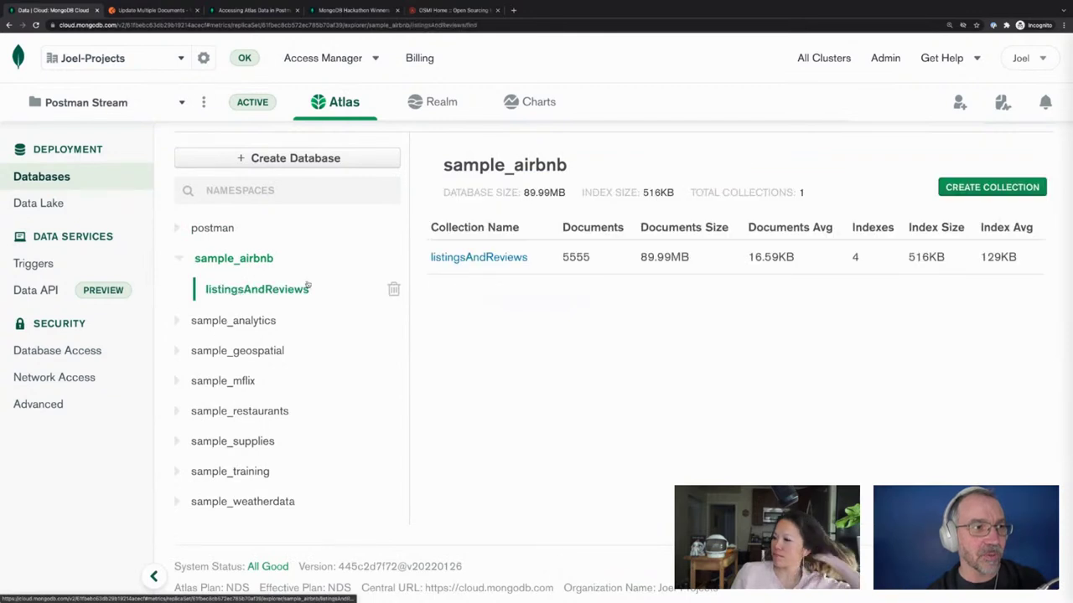
click(304, 286)
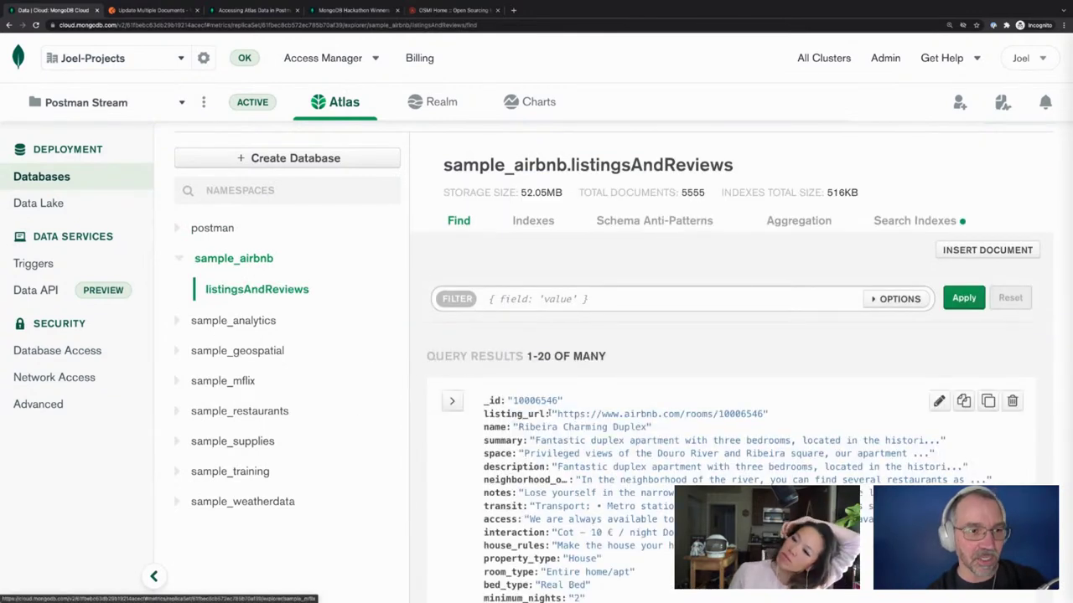
scroll(577, 477, down, 3)
scroll(577, 478, down, 2)
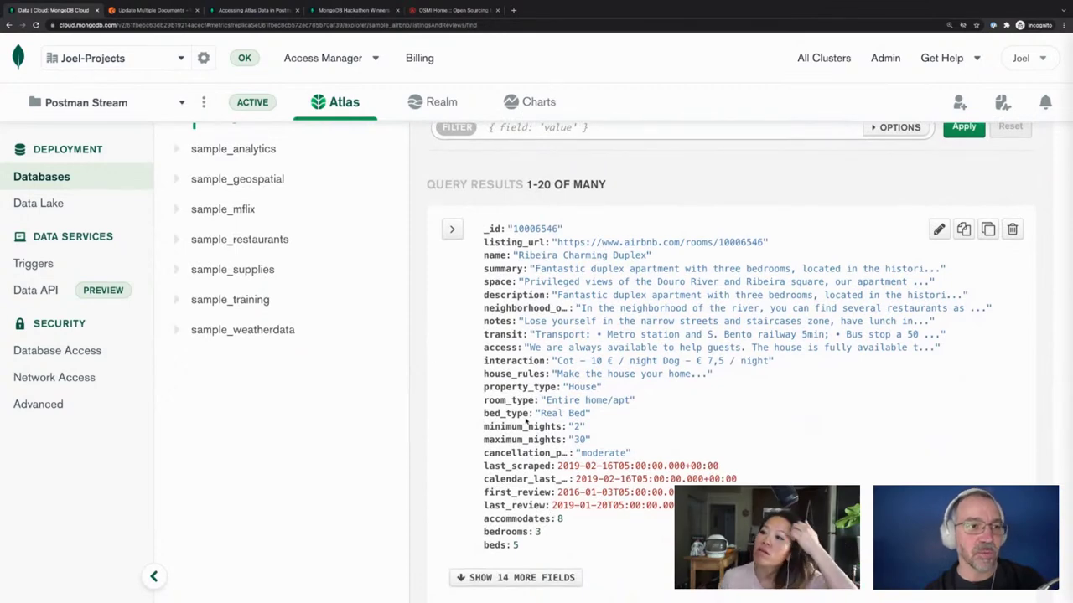
click(152, 11)
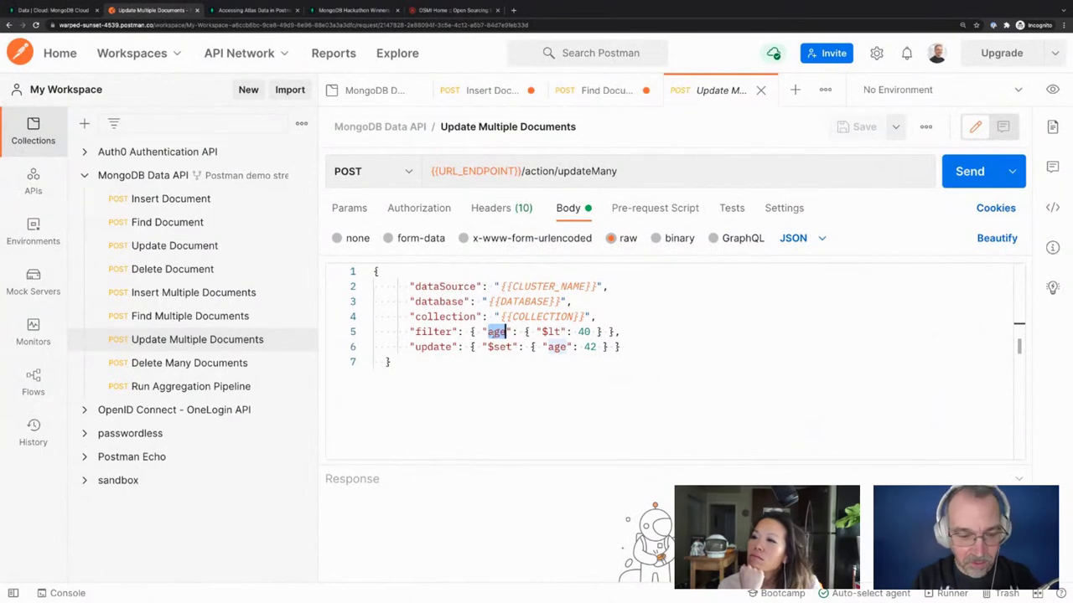
Change the updateMany filter to { "property": "House" }
text(property)
key(Right)
key(Right)
key(Right)
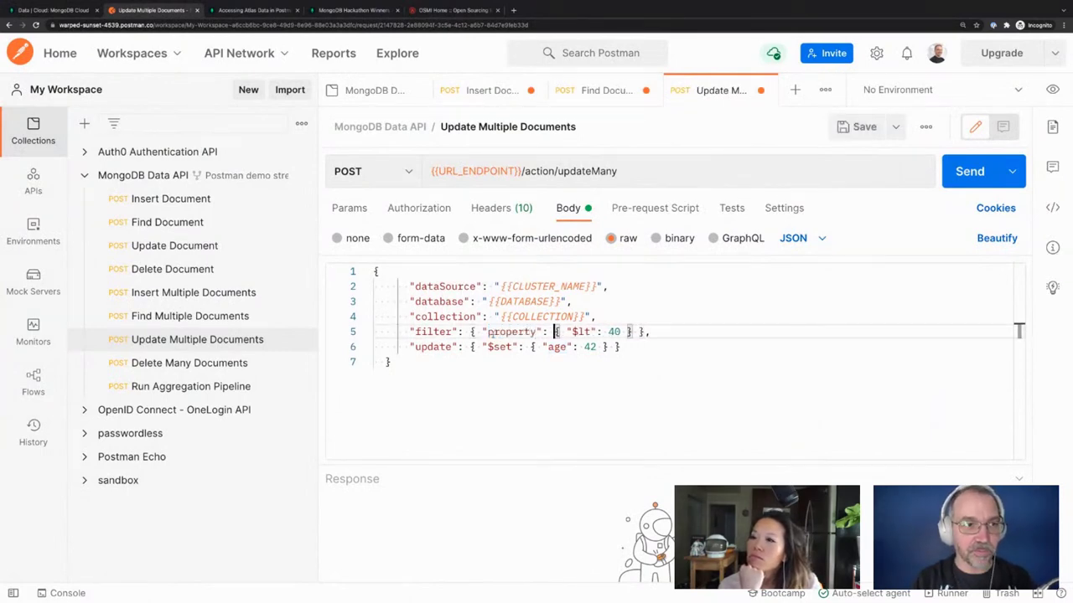
drag(554, 332, 627, 332)
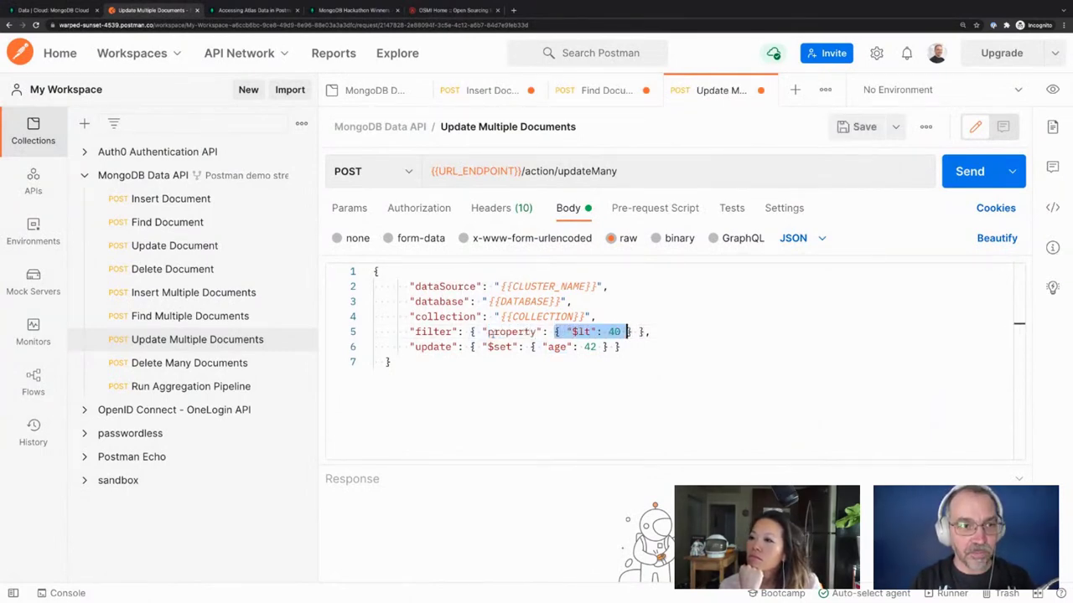
key(shift+Right)
key(BackSpace)
text("Ho)
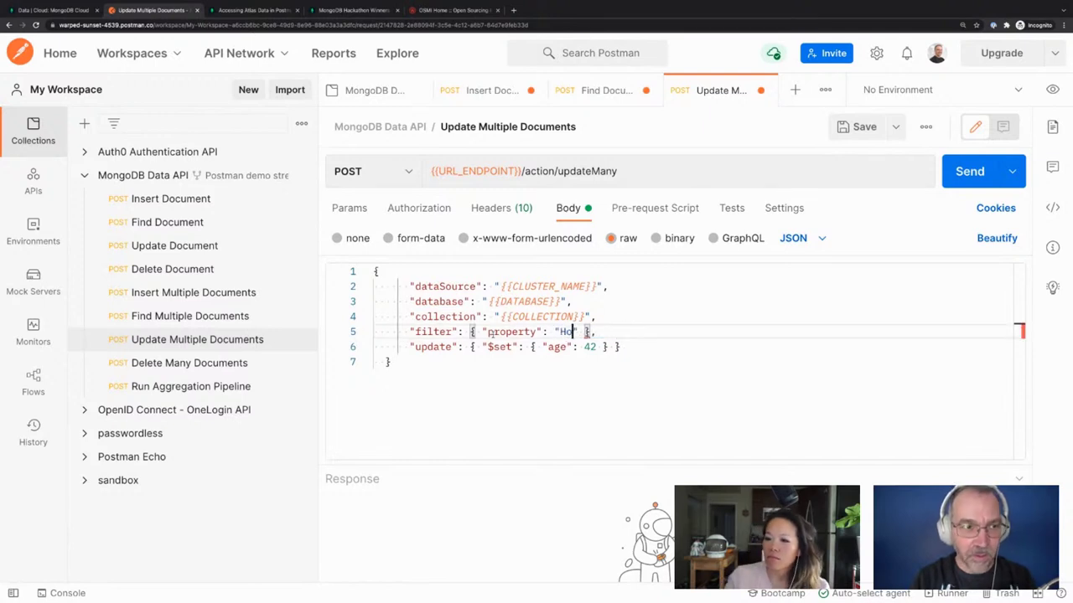
text(use)
Replace the old $set age update with { "property": "NotHouse" }
key(Down)
key(Right)
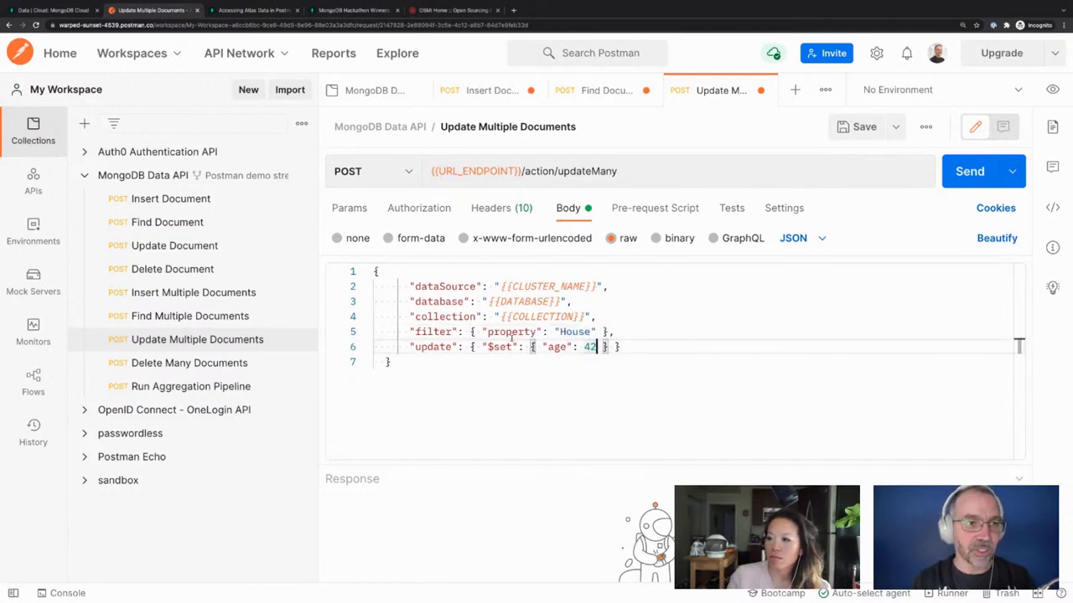
drag(609, 347, 482, 347)
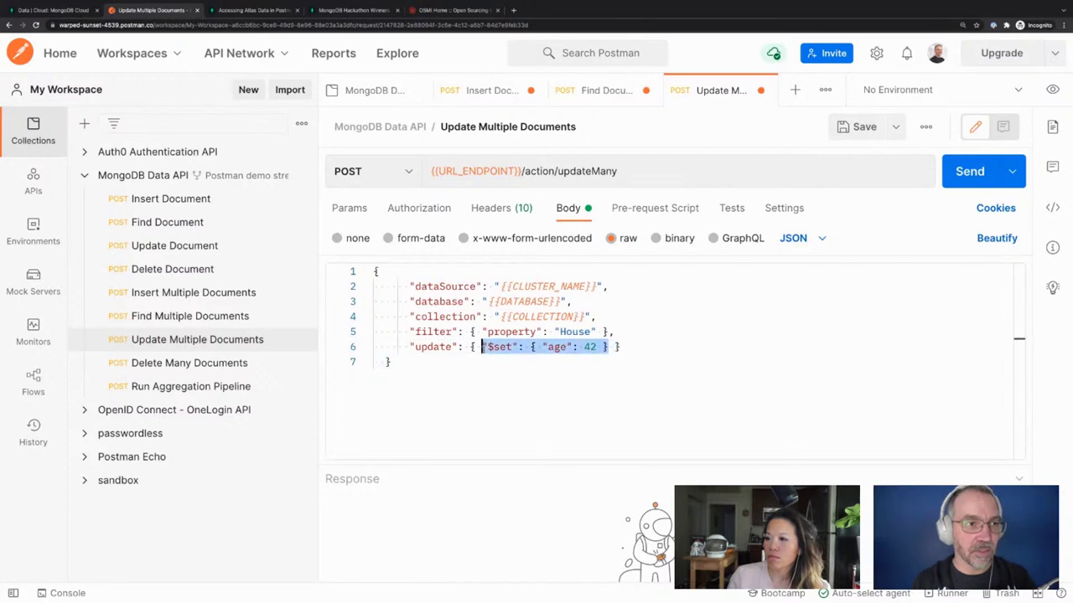
text(property)
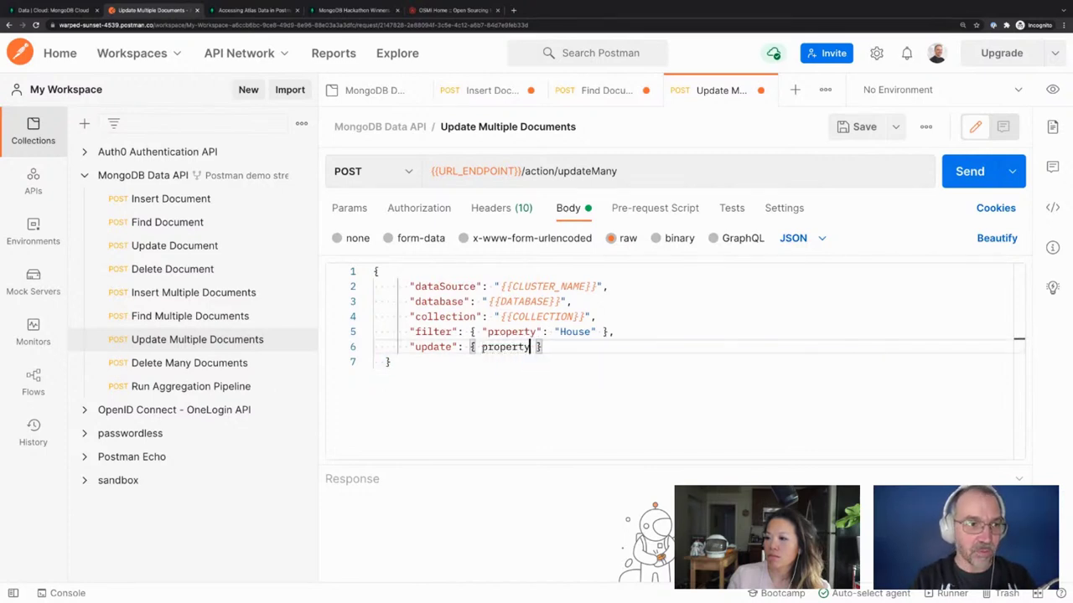
key(BackSpace)
key(BackSpace)
key(BackSpace)
key(BackSpace)
key(BackSpace)
key(BackSpace)
key(BackSpace)
key(BackSpace)
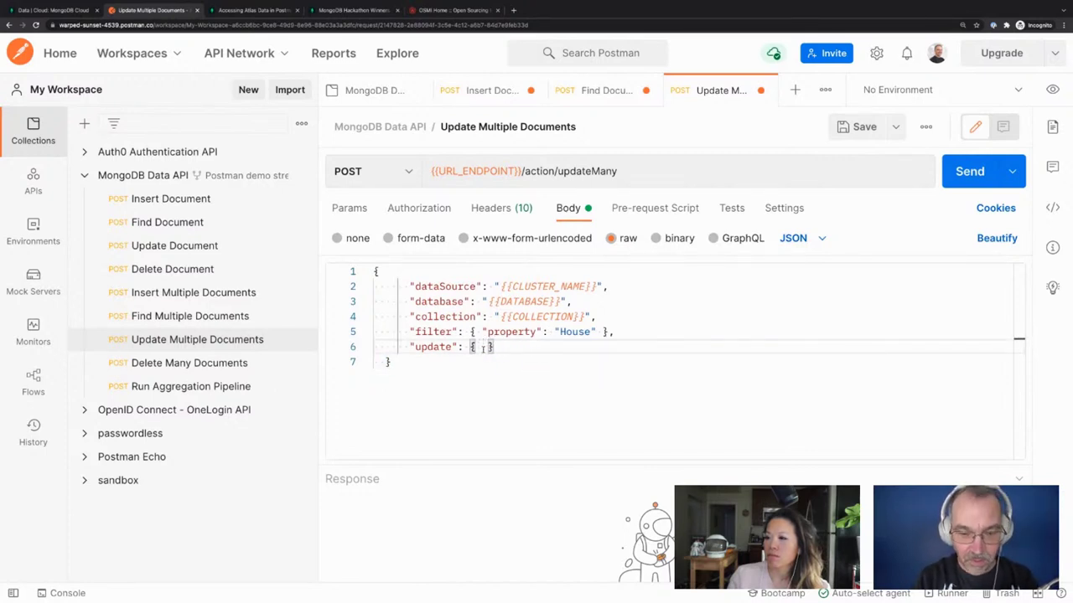
text("prope)
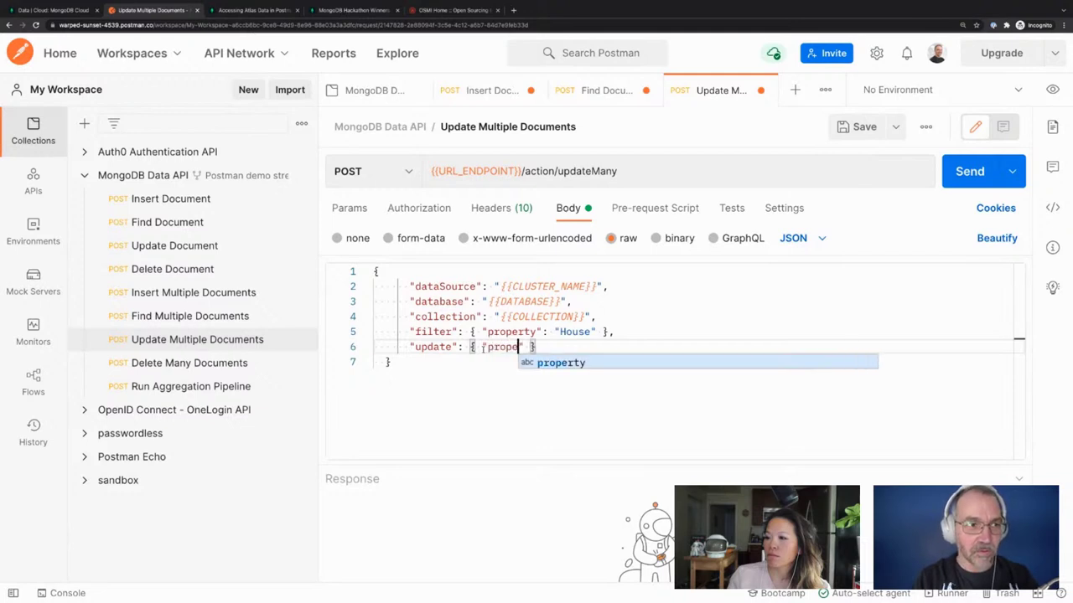
key(Return)
text(: ")
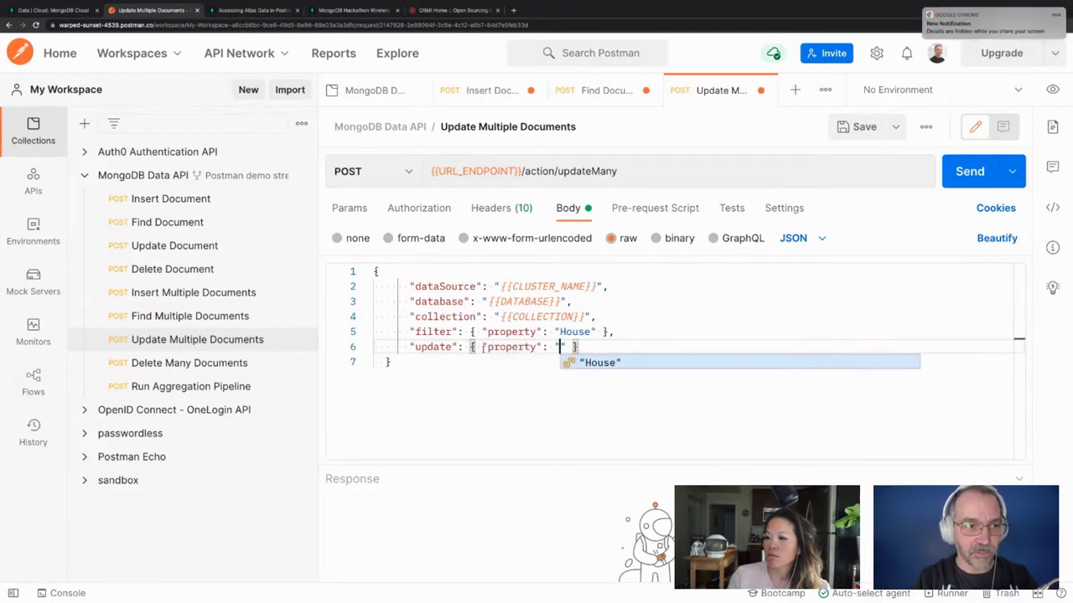
text(None)
key(BackSpace)
key(BackSpace)
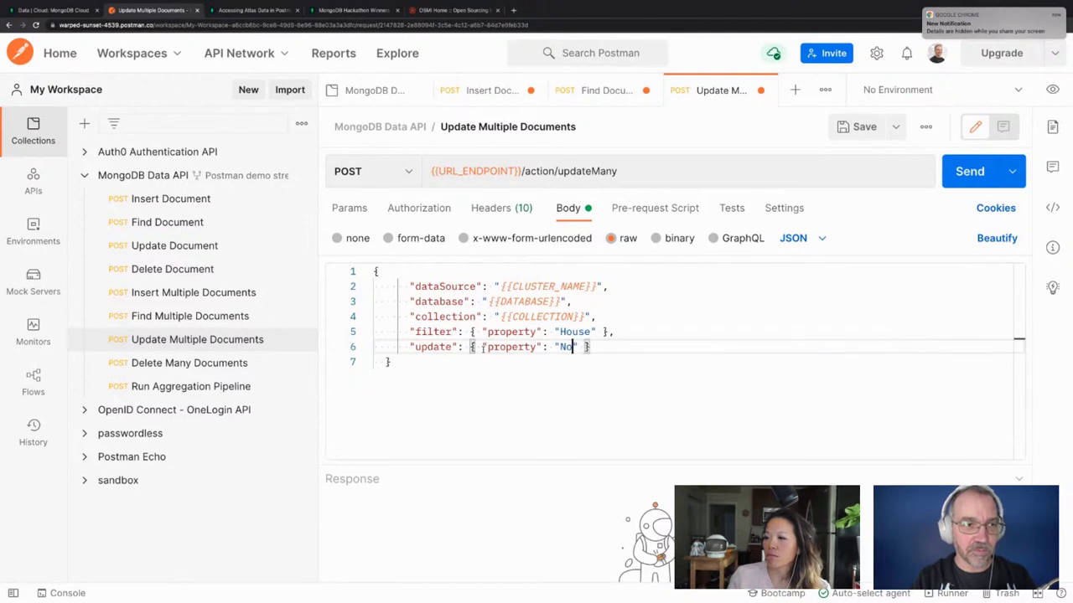
text(tHouse)
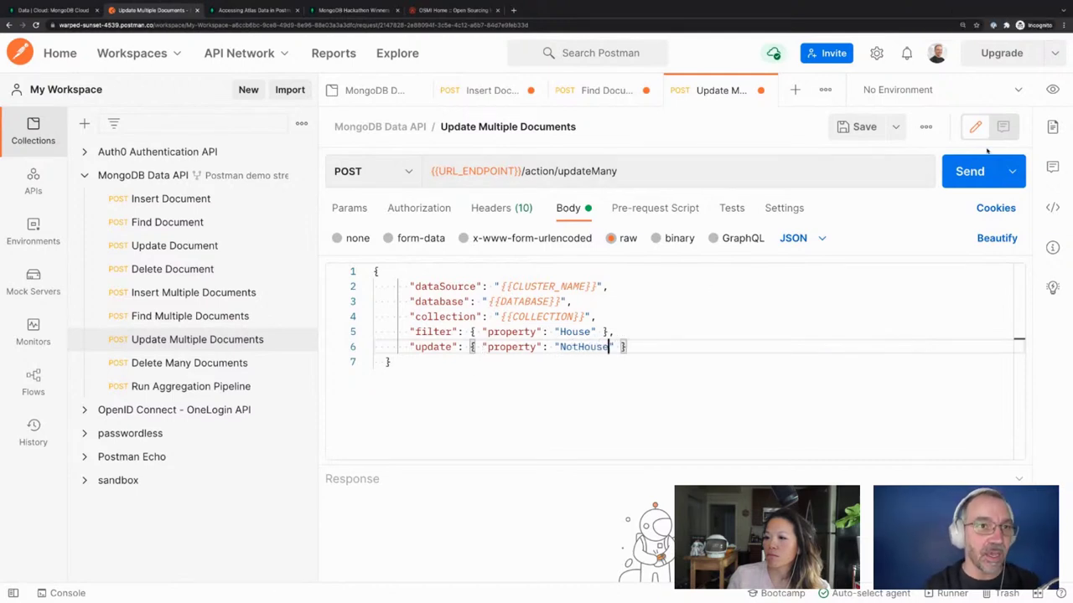
Send the updateMany request, getting matchedCount 0, and glance at the Atlas listings
click(962, 178)
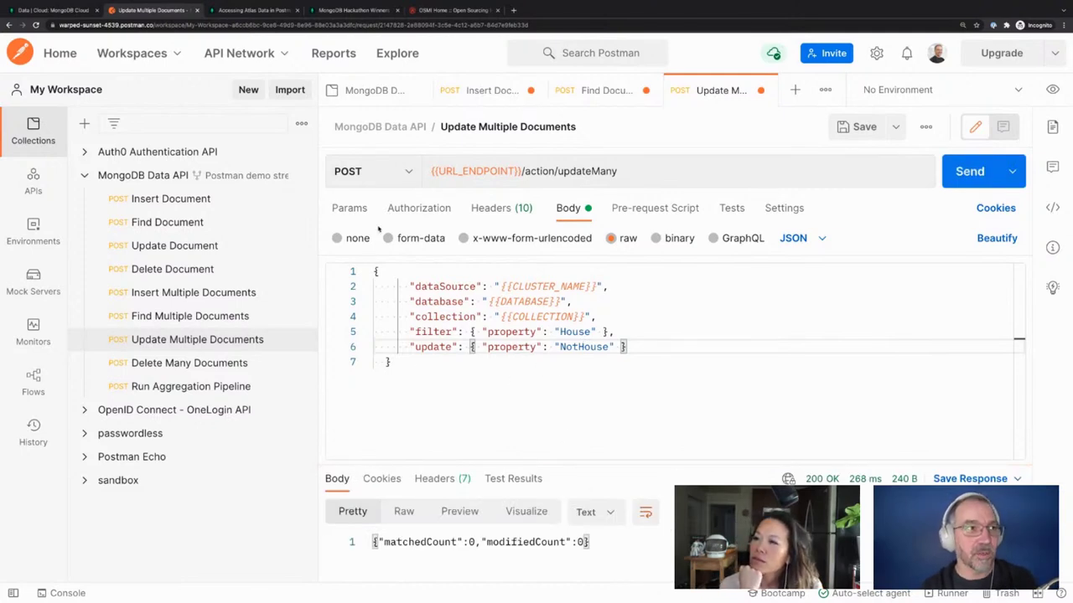
click(79, 12)
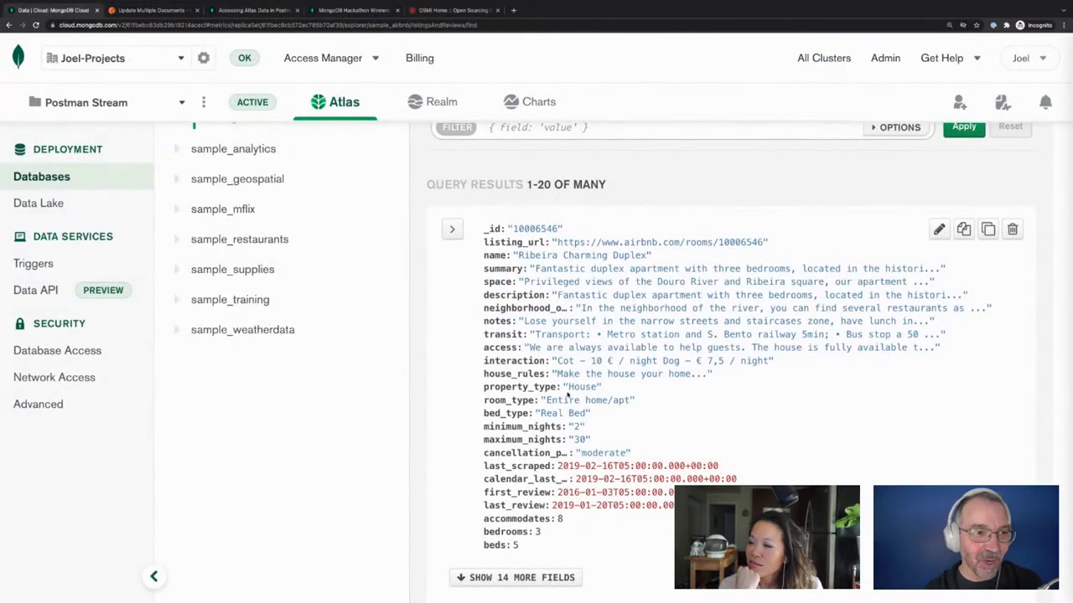
click(157, 10)
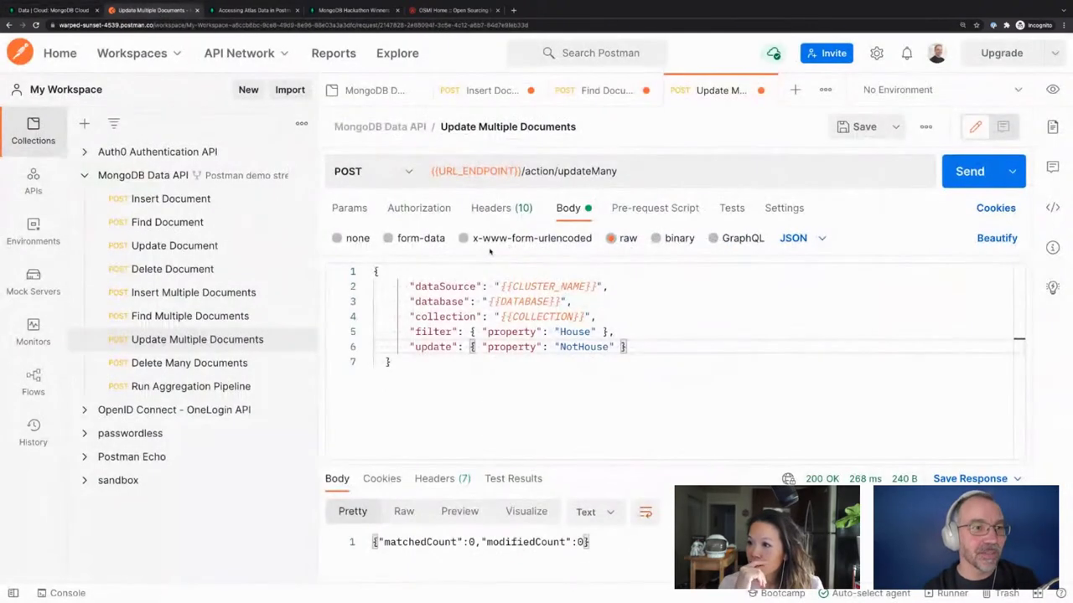
Rename the property key to property_type in both the filter and the update
click(537, 332)
text(_type)
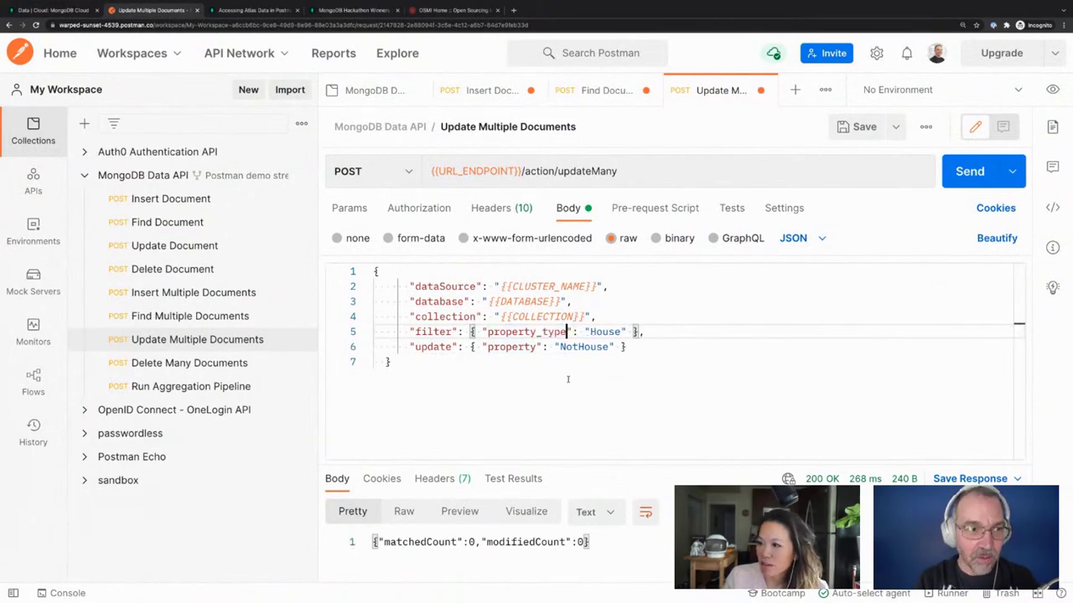
drag(536, 332, 568, 332)
key(ctrl+c)
click(537, 347)
key(ctrl+v)
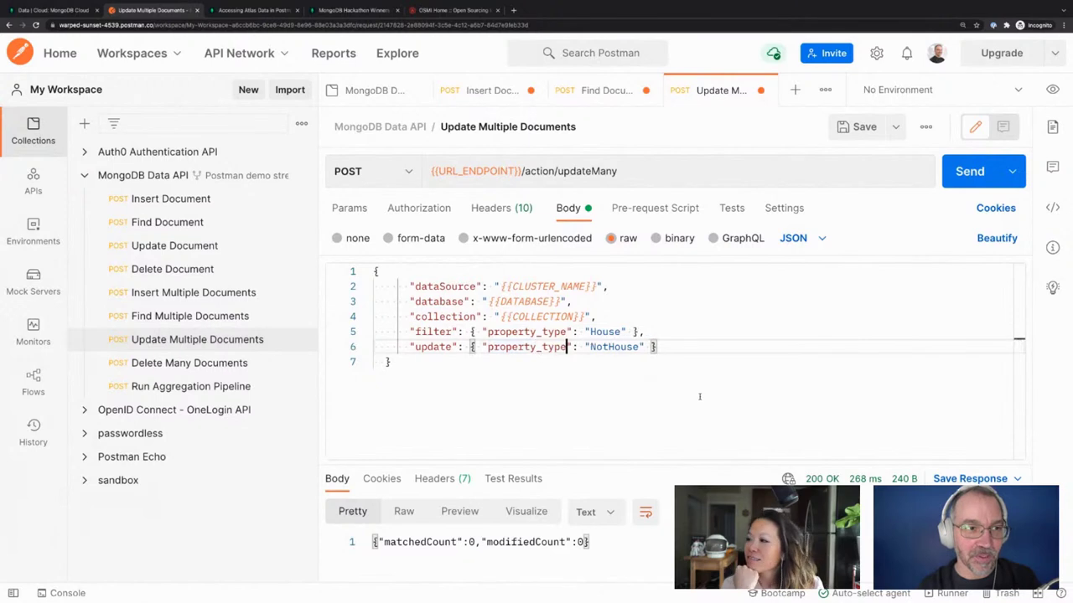
Resend the request (still 0 matched), compare with Atlas, and bring up the collection variables
key(ctrl+Return)
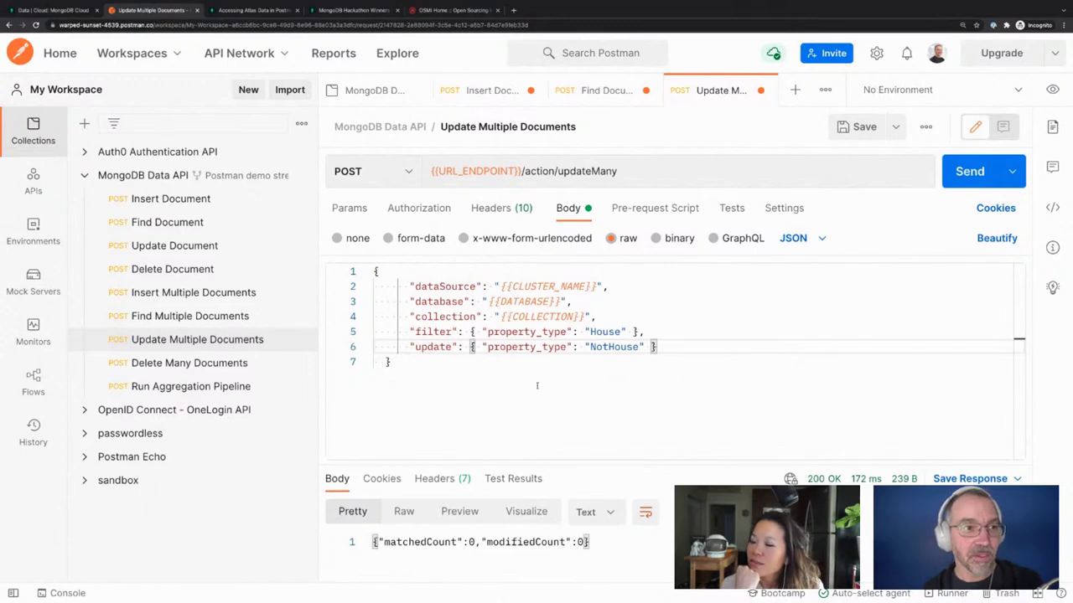
click(64, 12)
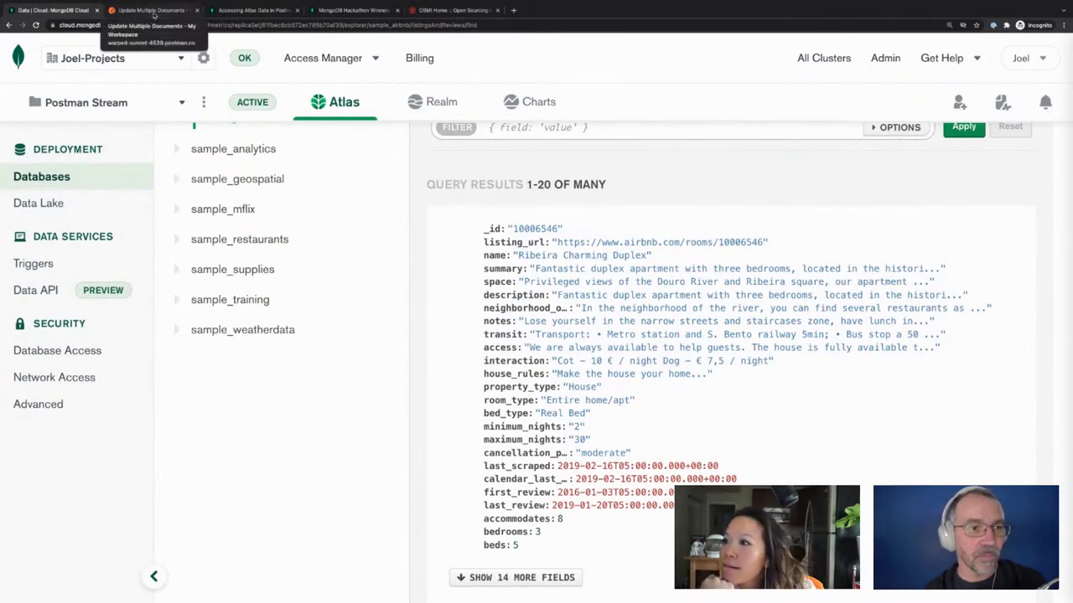
click(154, 12)
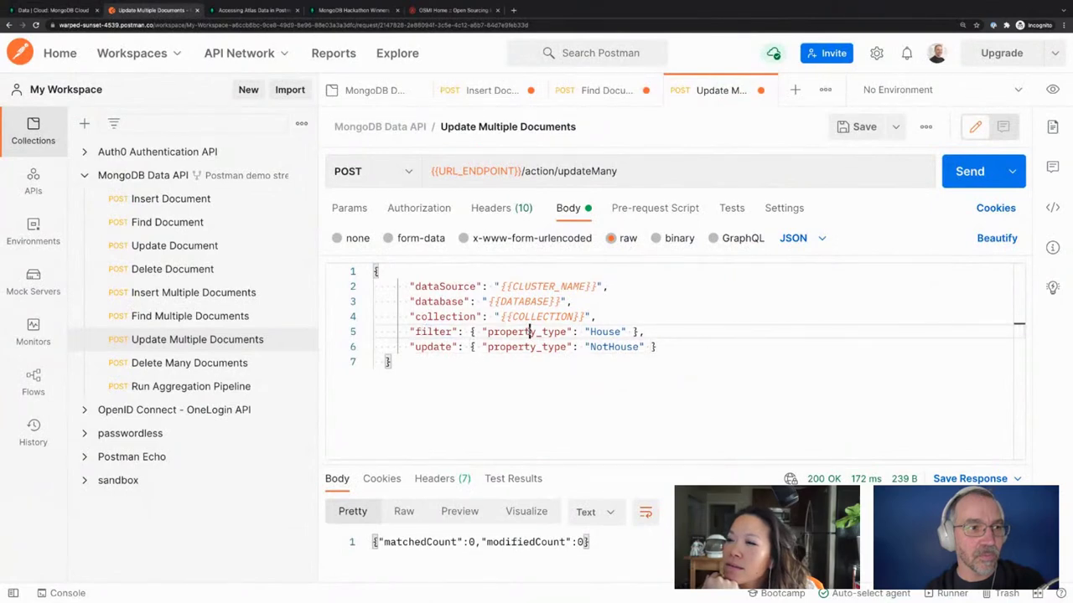
click(621, 332)
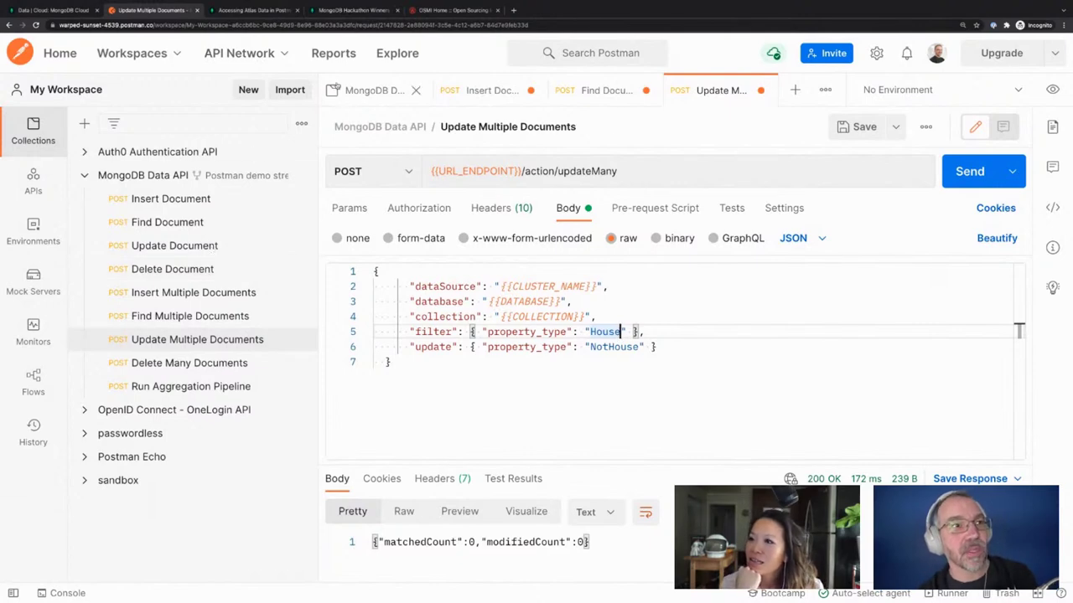
click(363, 98)
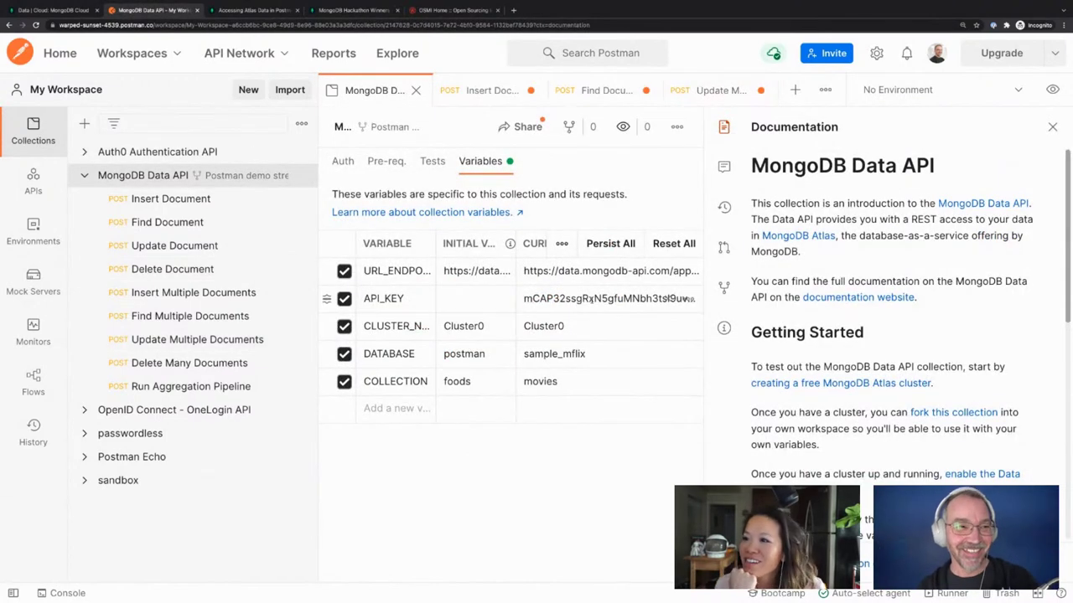
Change the DATABASE variable's current value from sample_mflix to sample_airbnb
click(578, 360)
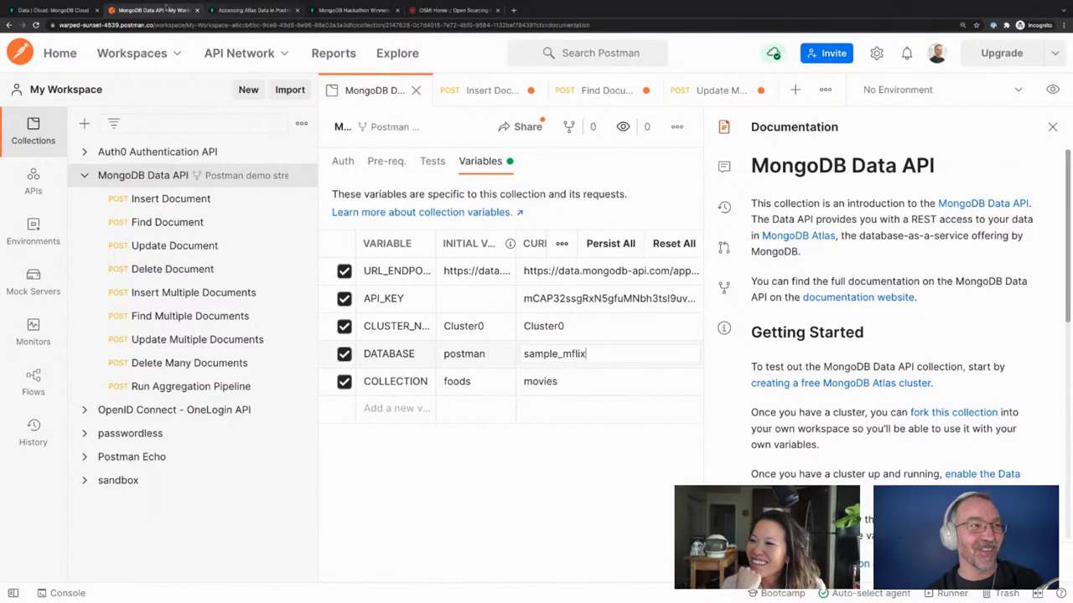
click(42, 11)
scroll(238, 299, up, 5)
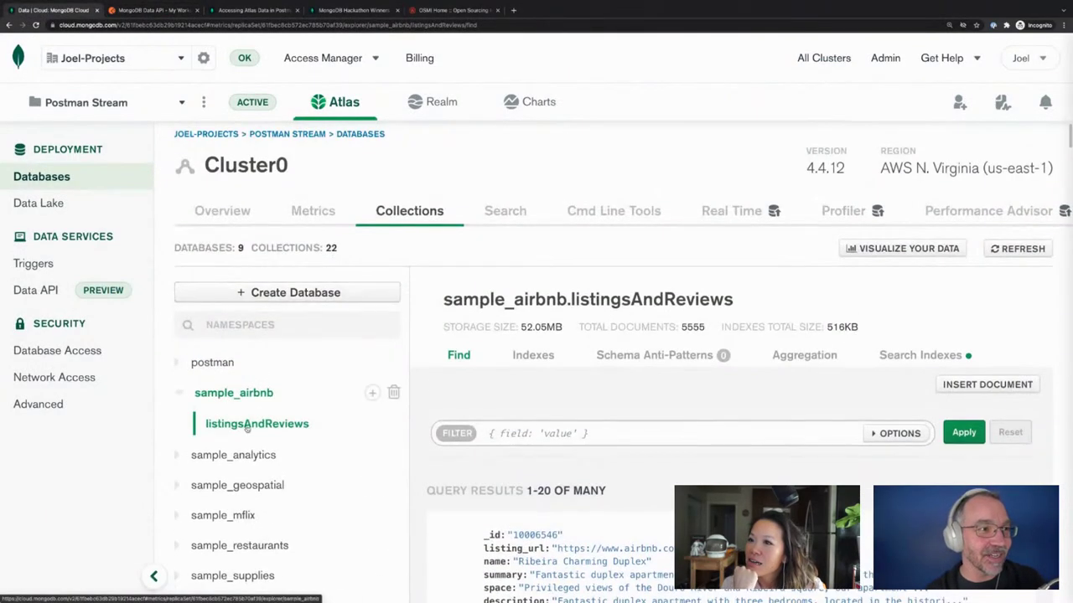
scroll(237, 318, down, 1)
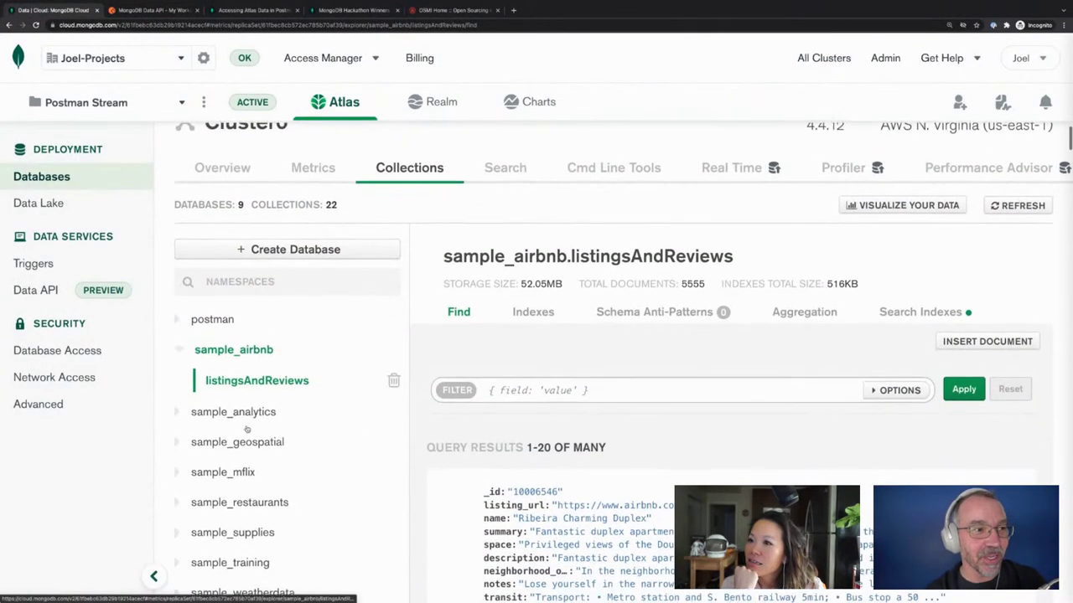
click(151, 10)
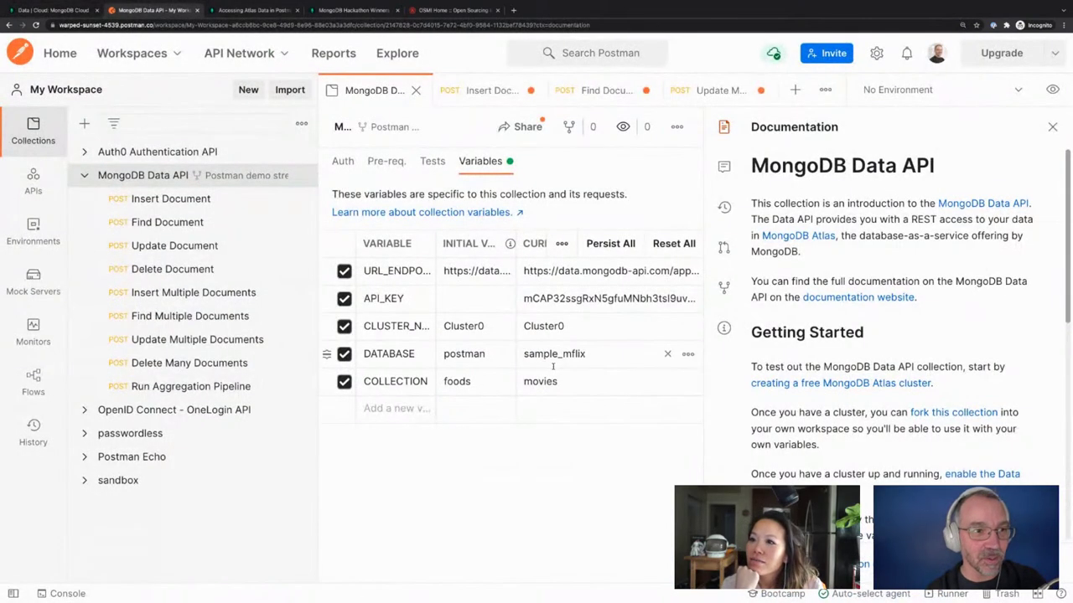
click(616, 358)
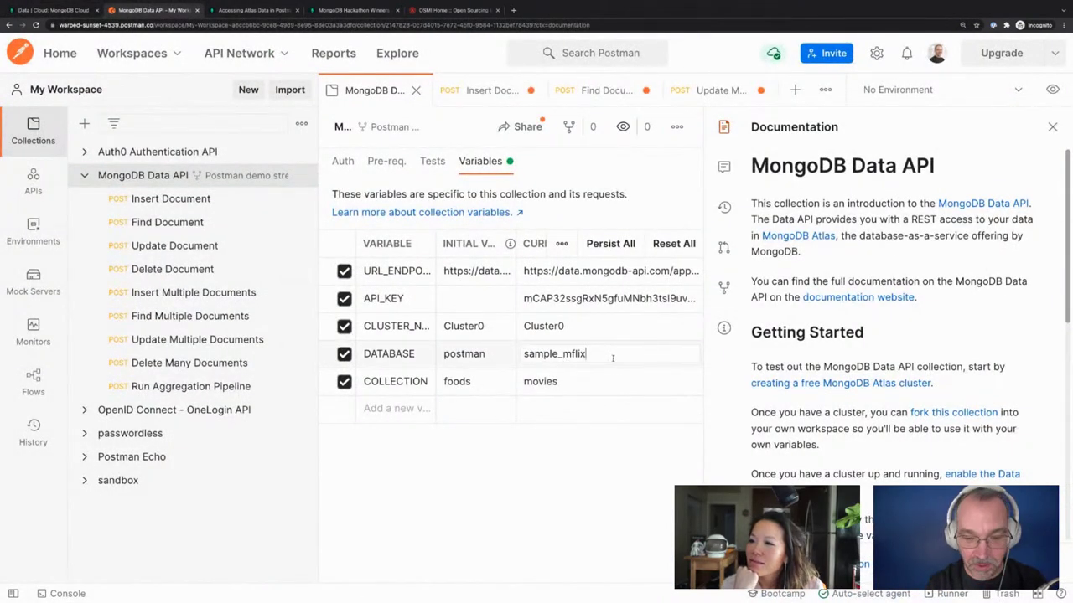
key(BackSpace)
key(BackSpace)
key(BackSpace)
key(BackSpace)
key(BackSpace)
text(airbnb)
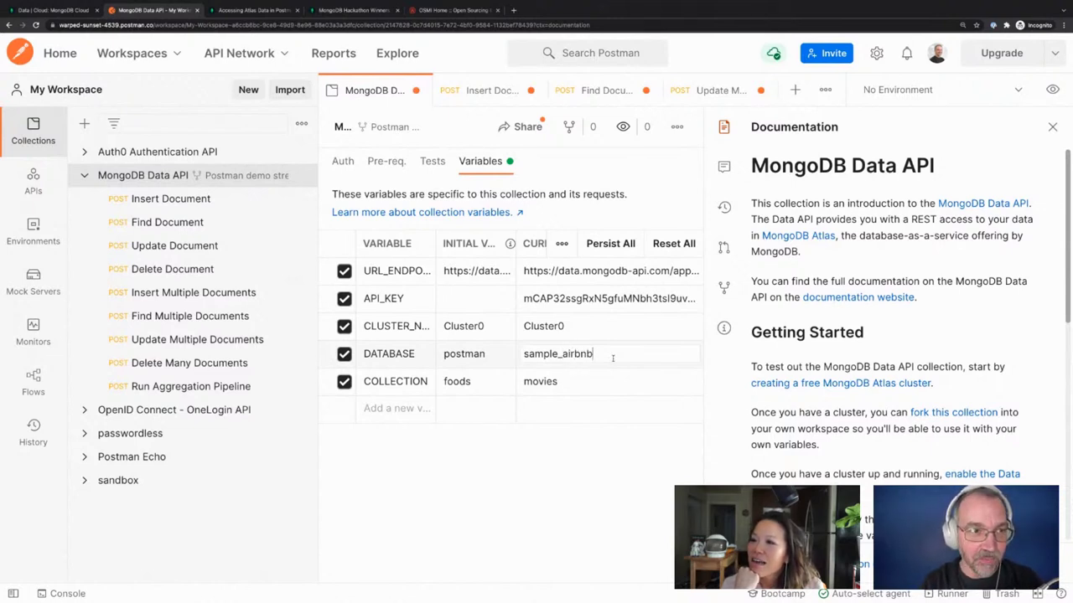
key(Return)
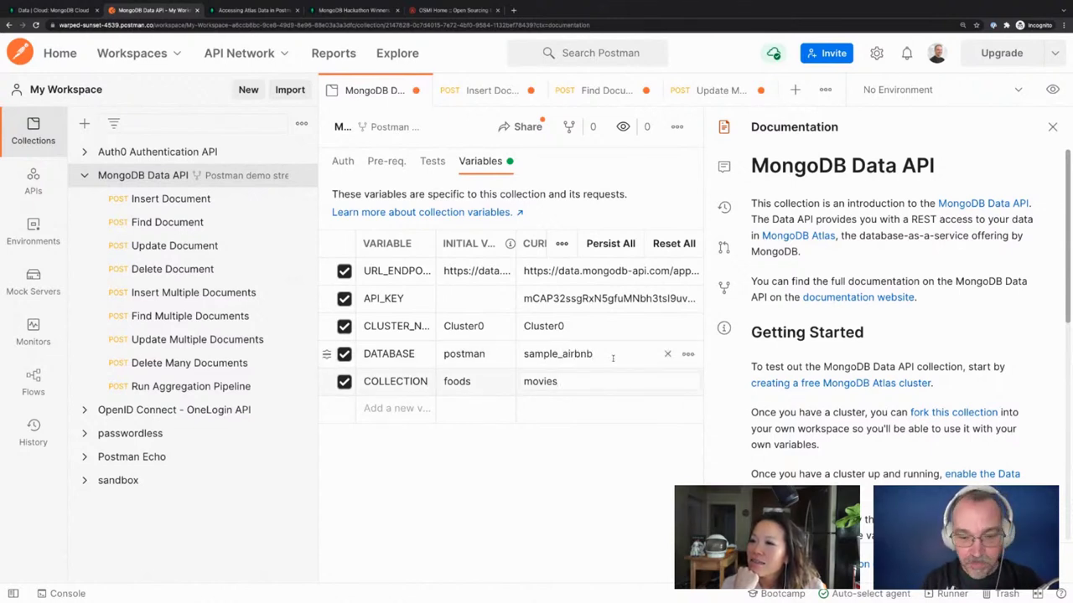
Set the COLLECTION variable to listingsAndReviews and save the collection
double_click(548, 382)
text(listingsA)
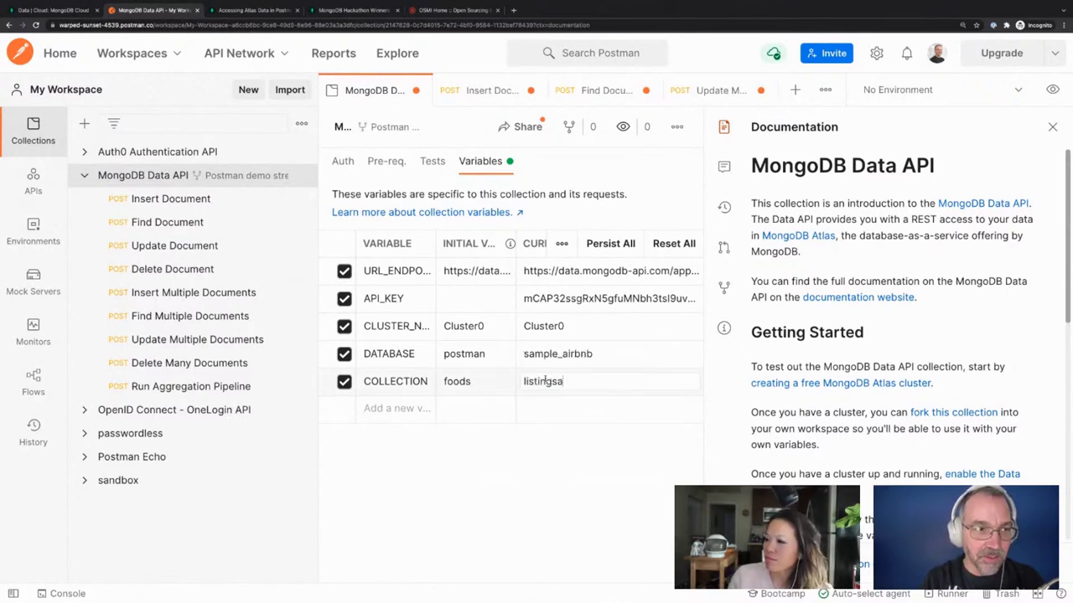
text(ndReviews)
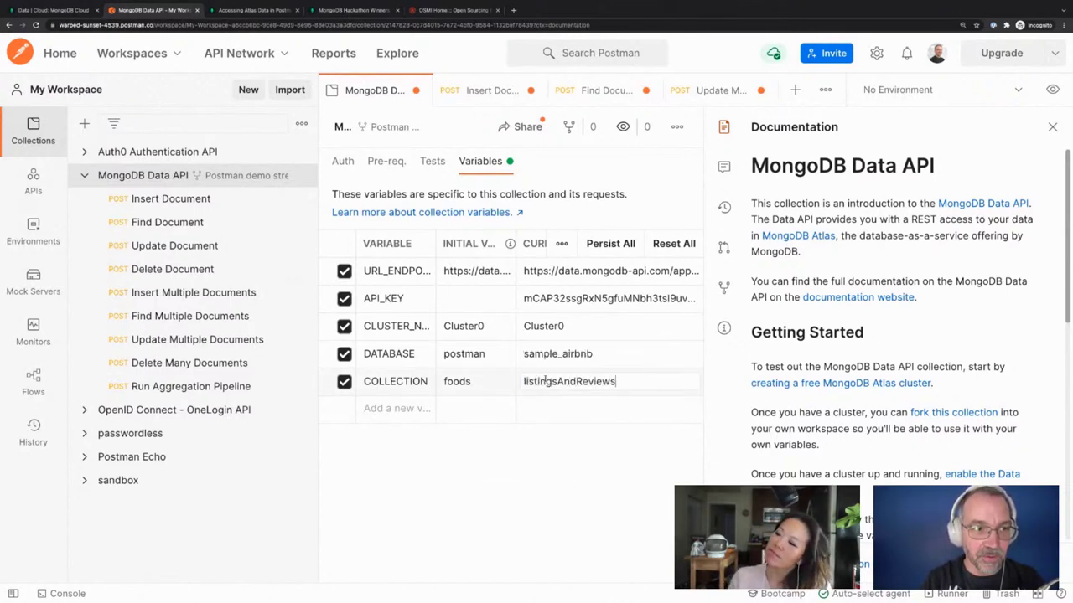
key(Return)
click(484, 444)
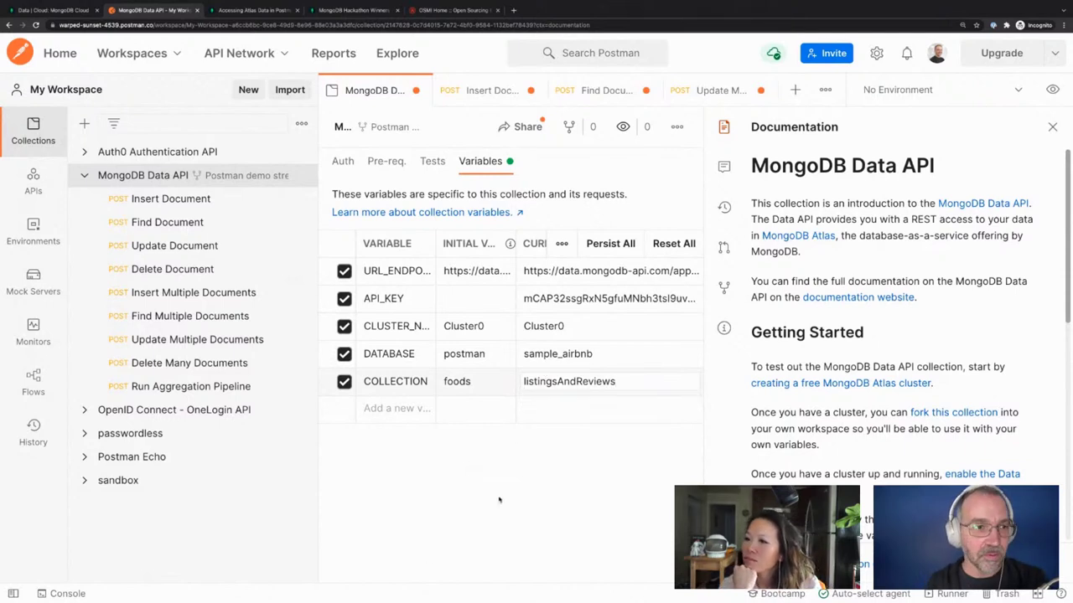
key(ctrl+s)
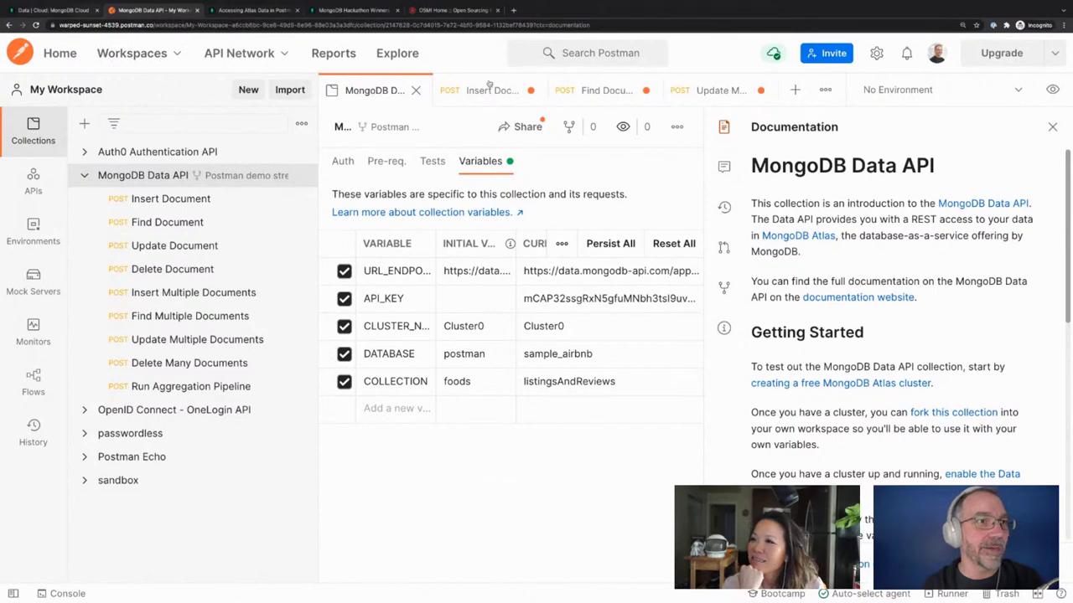
Send Update Multiple Documents, getting matchedCount 1 and modifiedCount 1, then view Atlas's listingsAndReviews
click(702, 90)
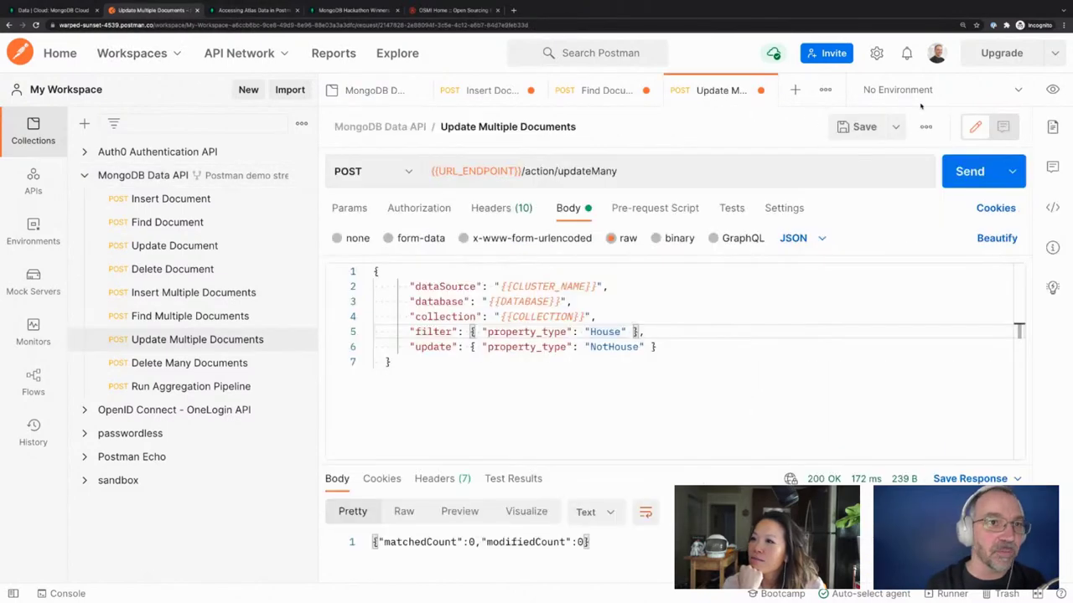
click(955, 171)
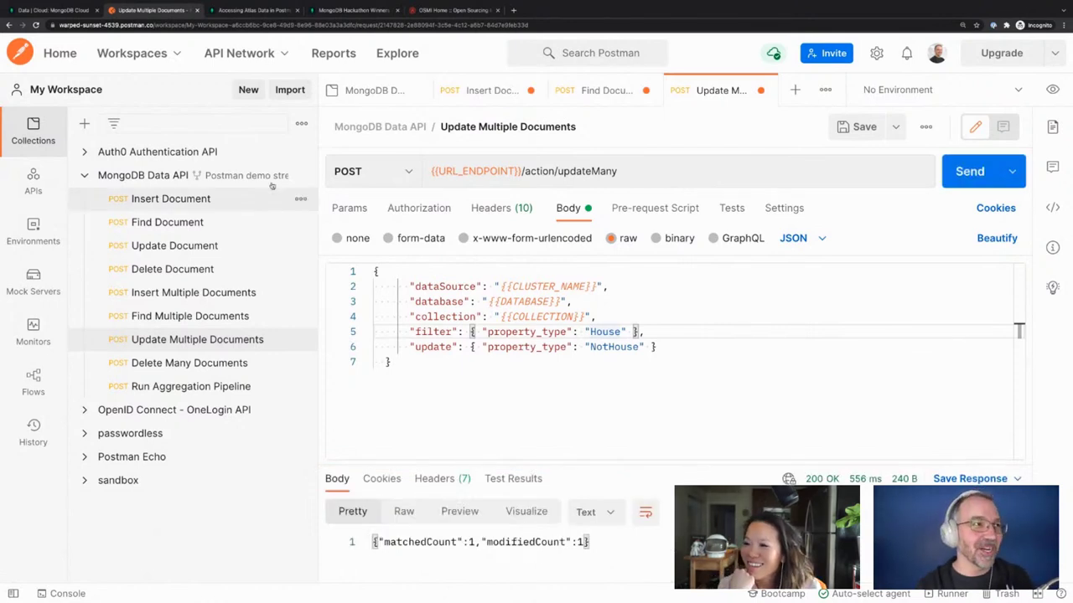
mouse_move(42, 37)
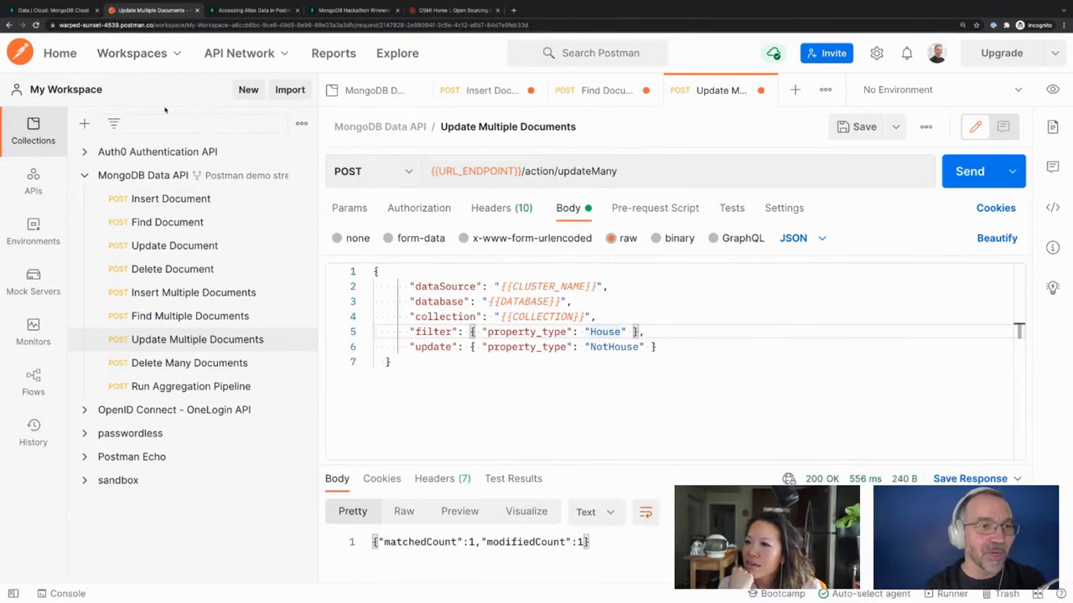
click(54, 10)
scroll(556, 531, down, 3)
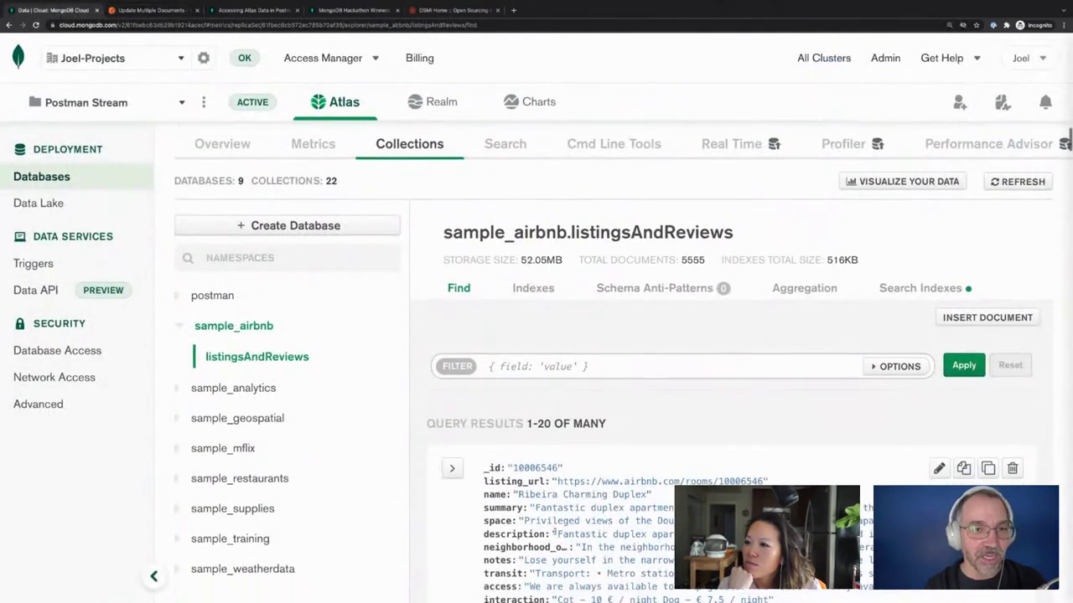
scroll(556, 531, down, 3)
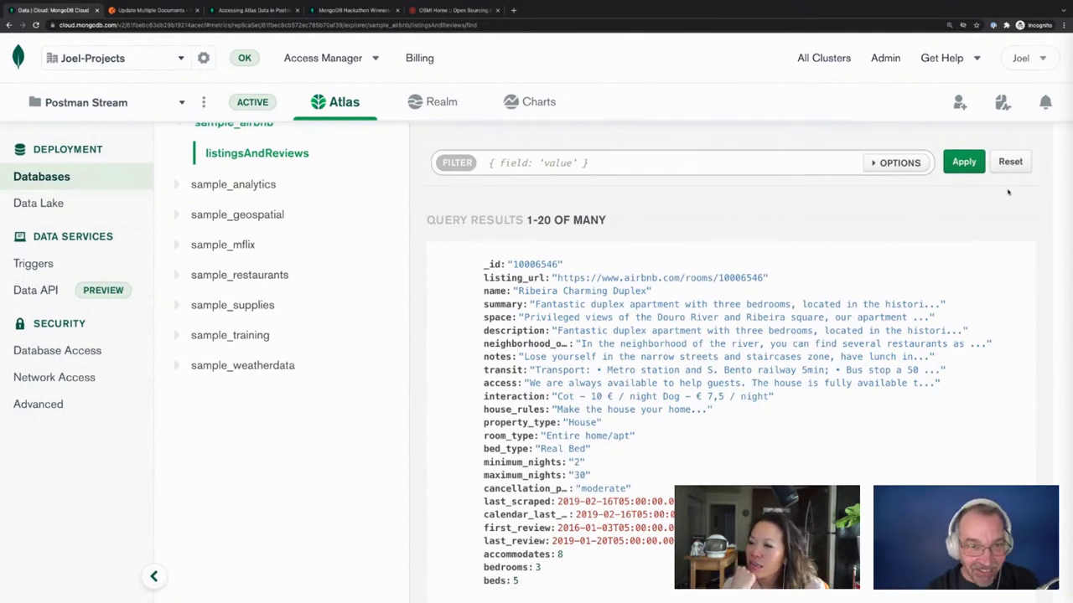
click(964, 161)
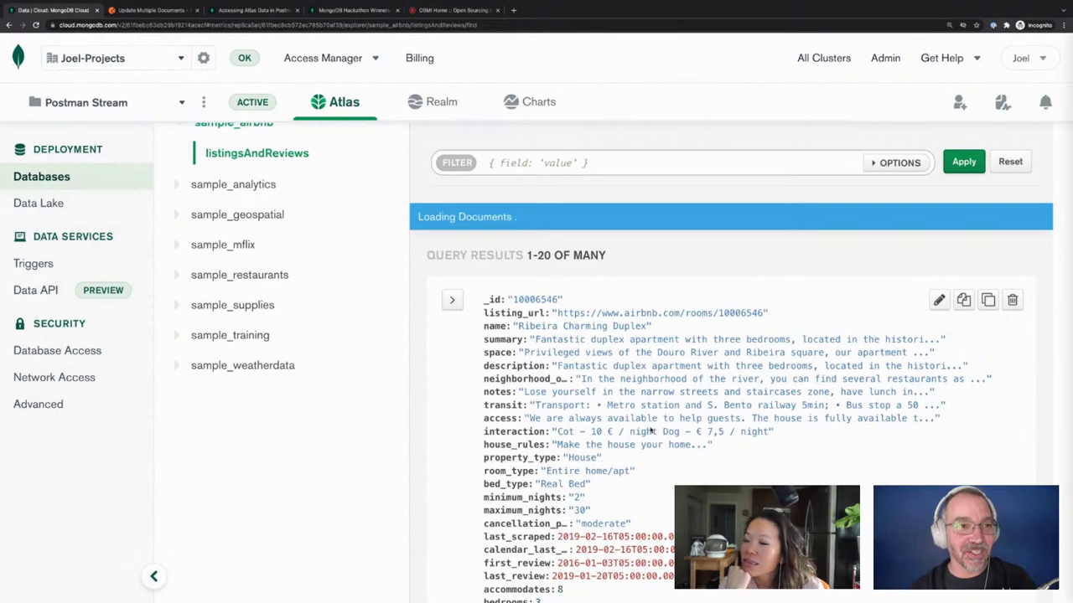
scroll(647, 431, down, 2)
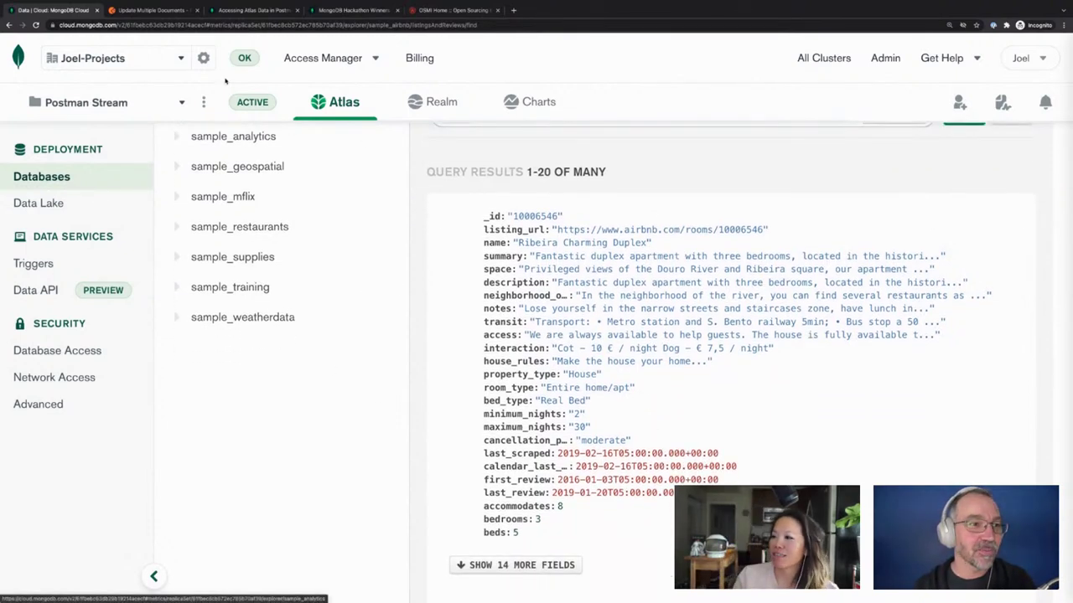
scroll(219, 167, up, 1)
scroll(219, 168, up, 3)
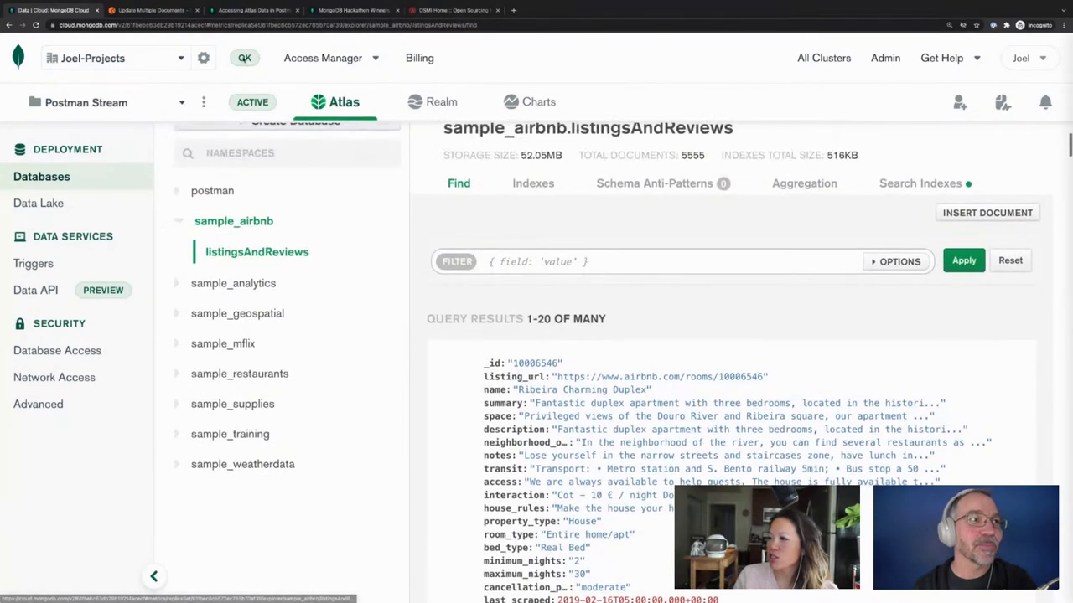
click(144, 10)
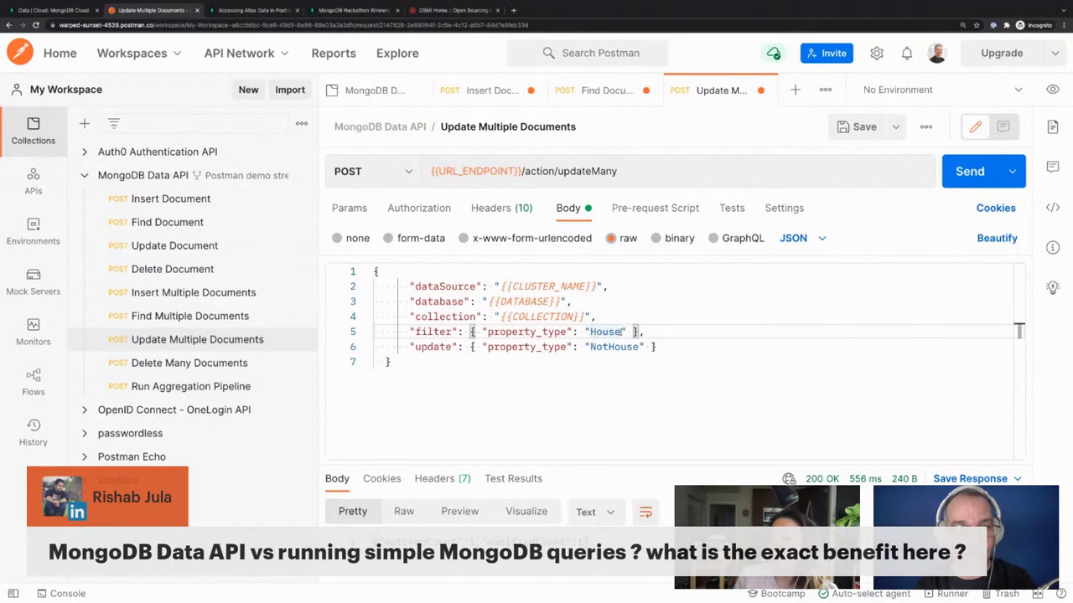
Delete the "property_type": "House" condition so the filter becomes { }
drag(626, 332, 480, 332)
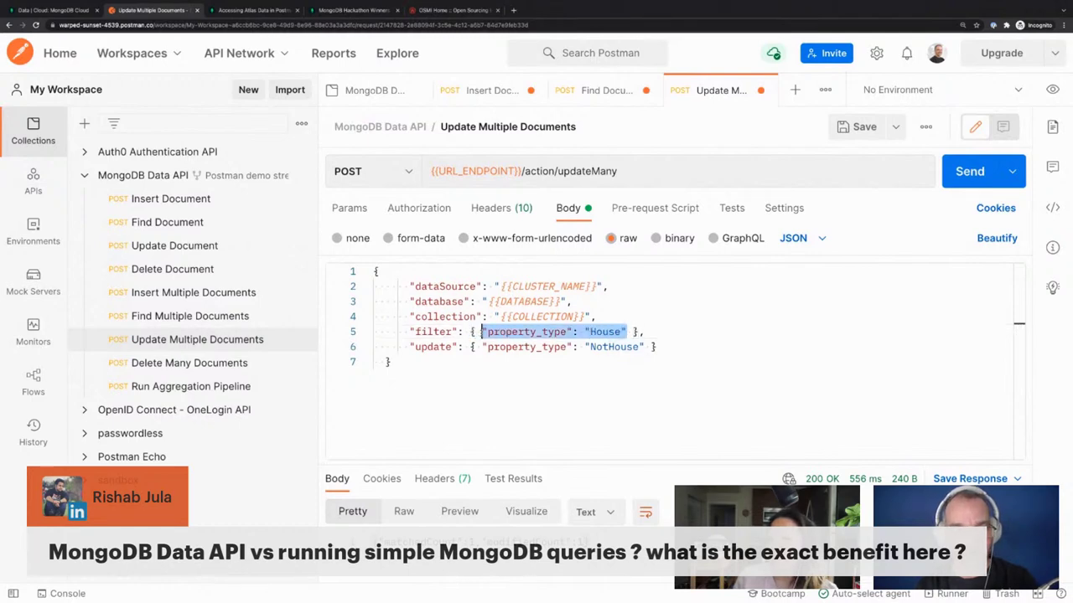
key(BackSpace)
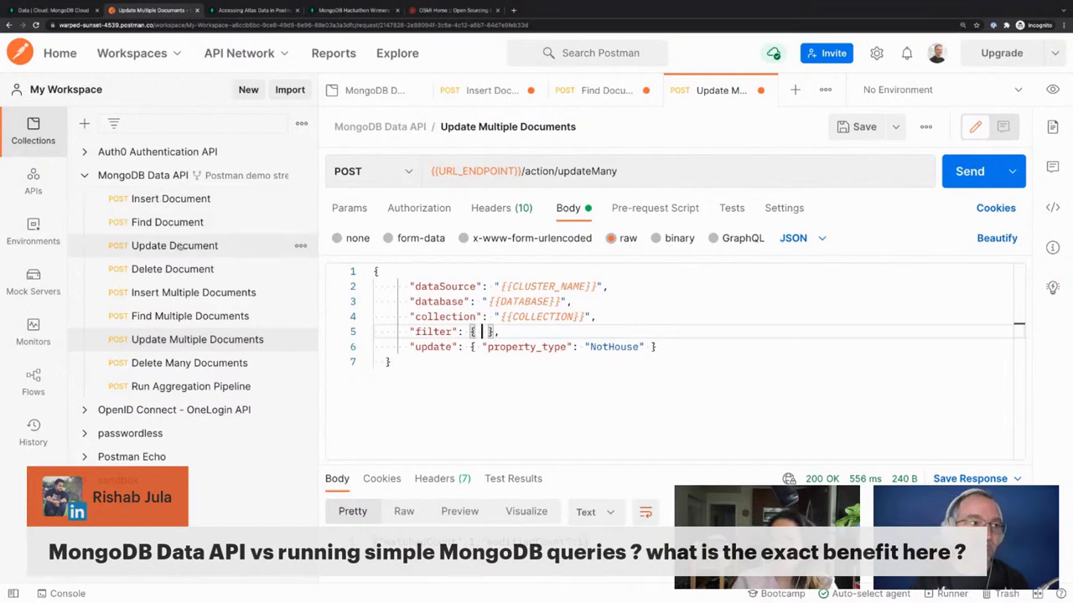
click(168, 222)
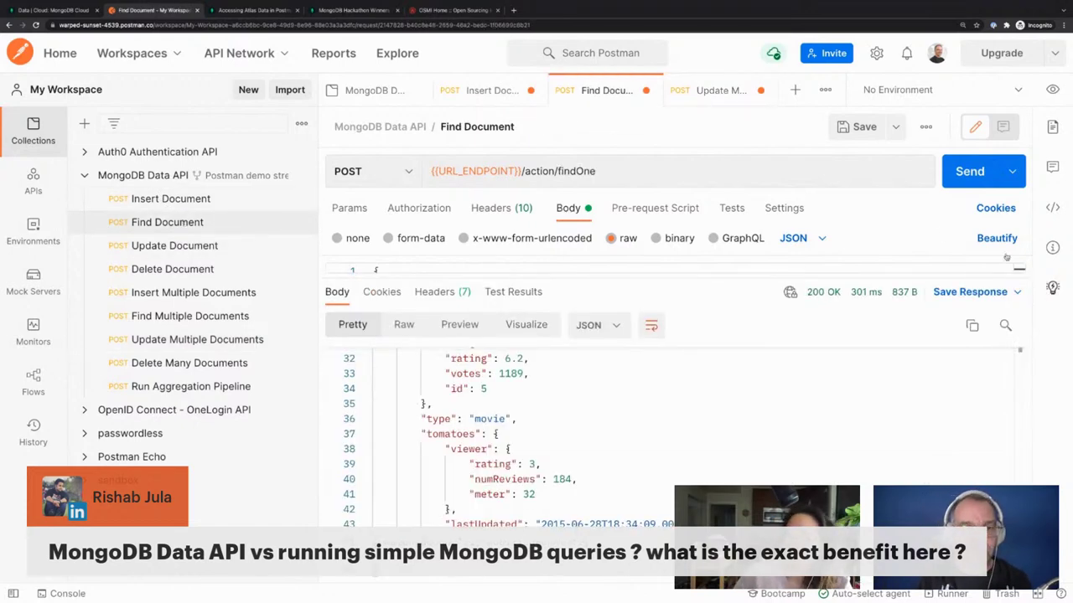
Send Find Document, read the returned House listing as JSON, then hide the browser
mouse_move(503, 600)
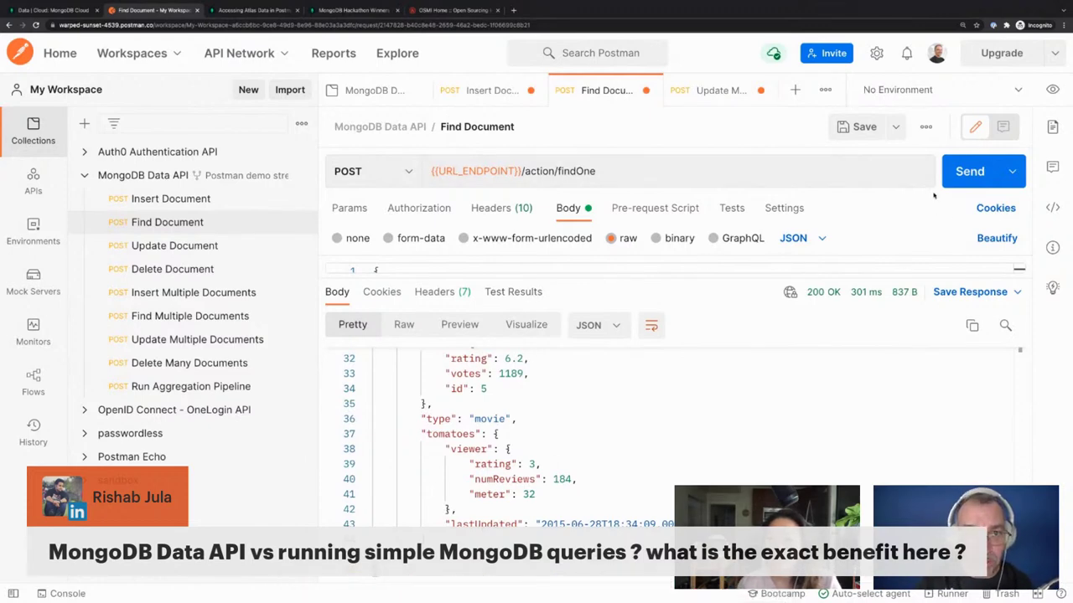
click(969, 172)
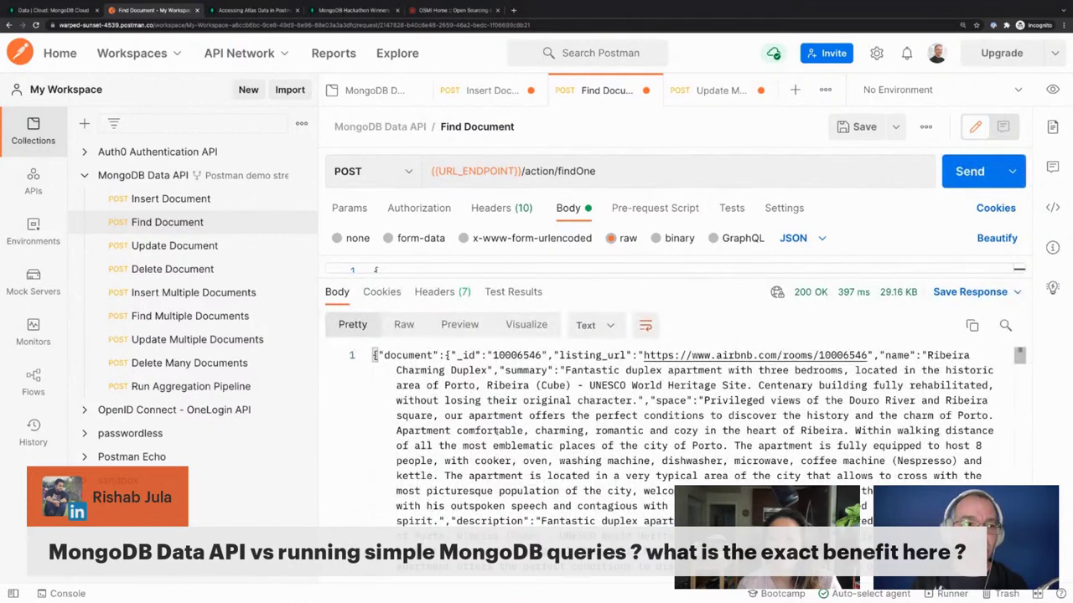
click(597, 325)
click(595, 357)
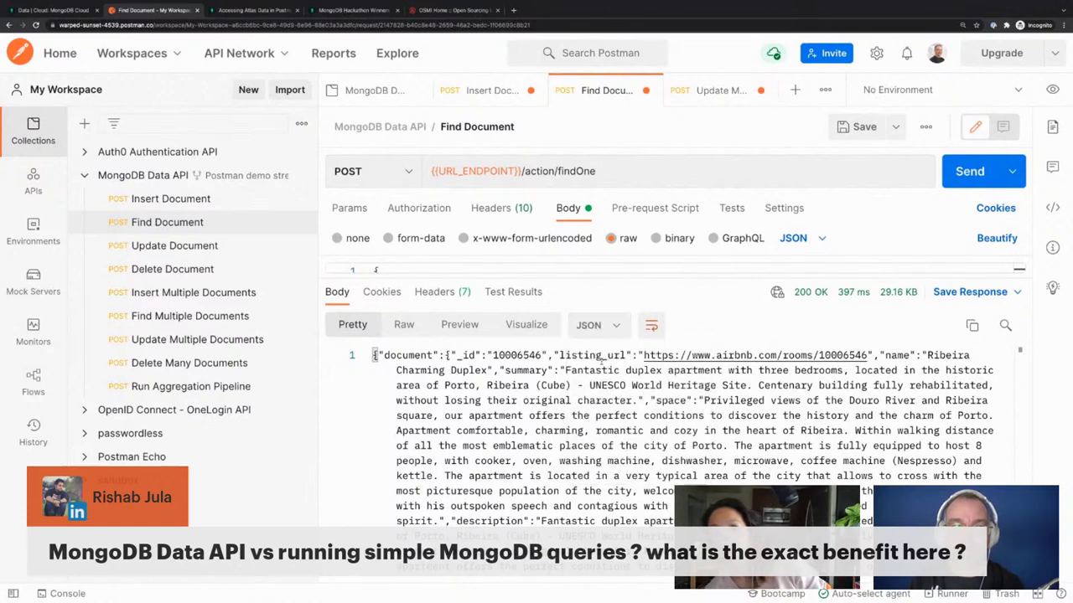
scroll(514, 463, down, 5)
scroll(516, 462, down, 3)
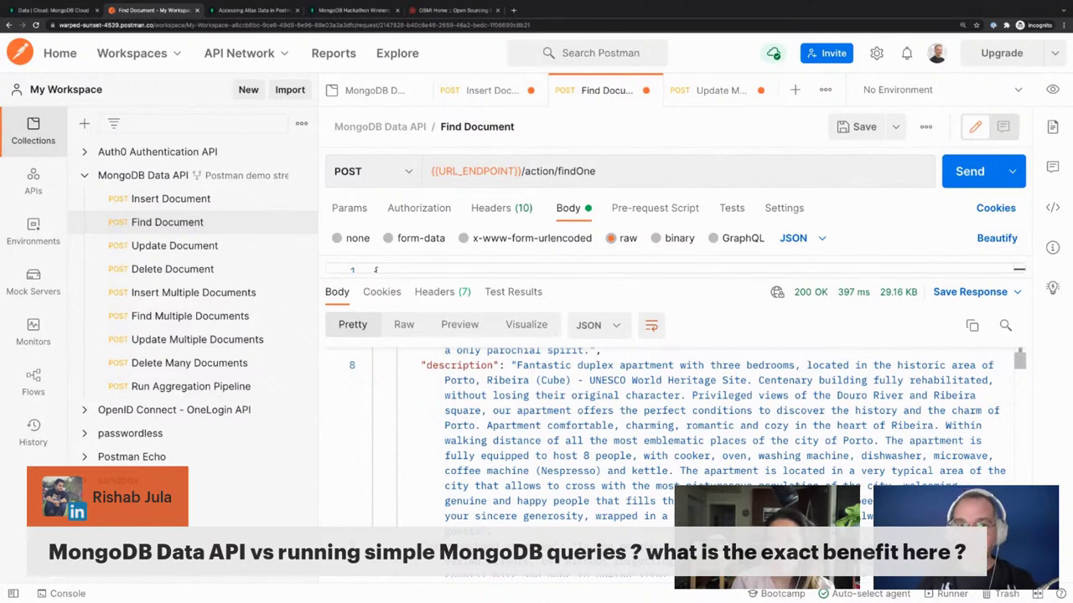
scroll(608, 474, down, 10)
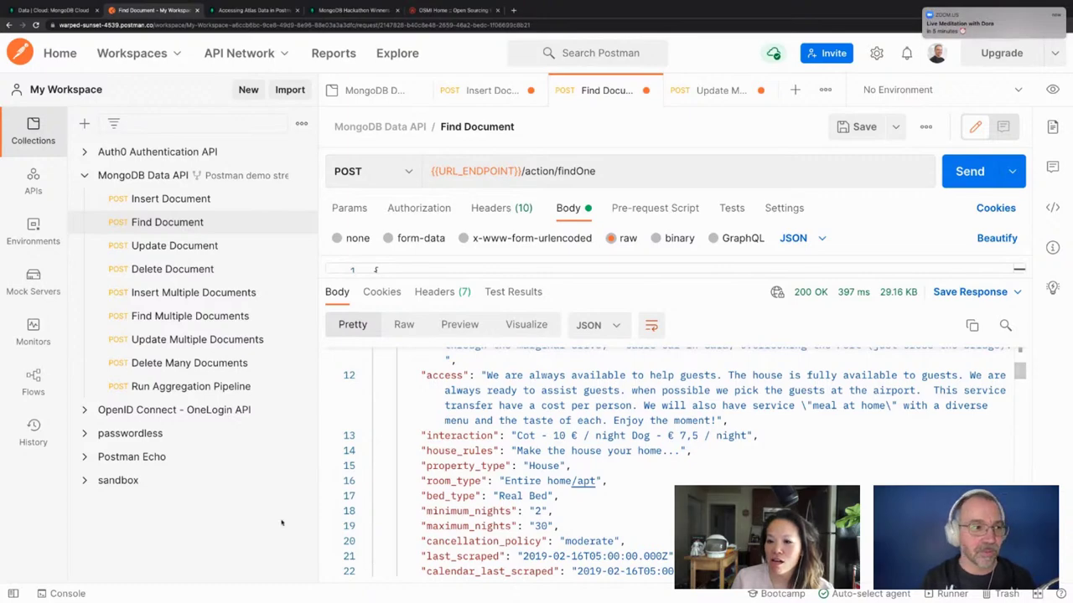
key(F11)
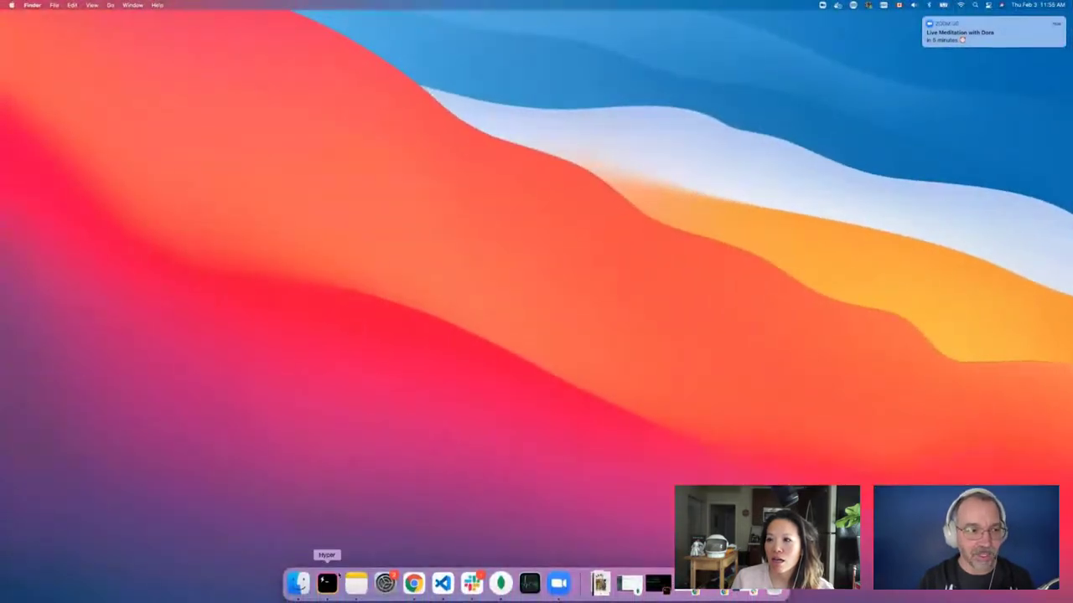
Open Hyper and change directory into ~/Code/bash-wordle
click(327, 584)
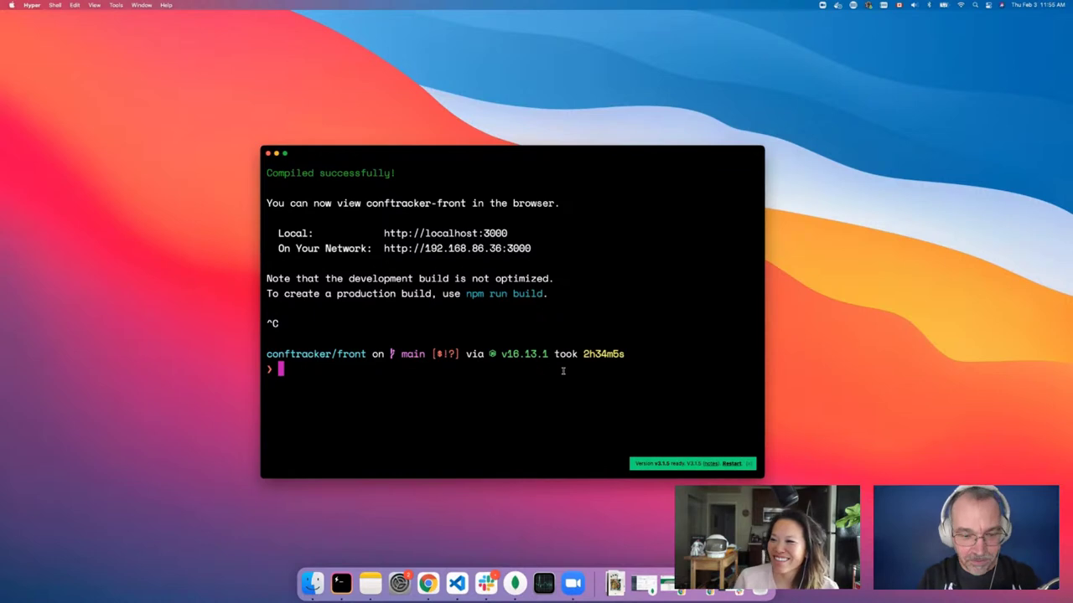
text(cd ..)
key(Return)
text(cd .)
key(Return)
text(cd )
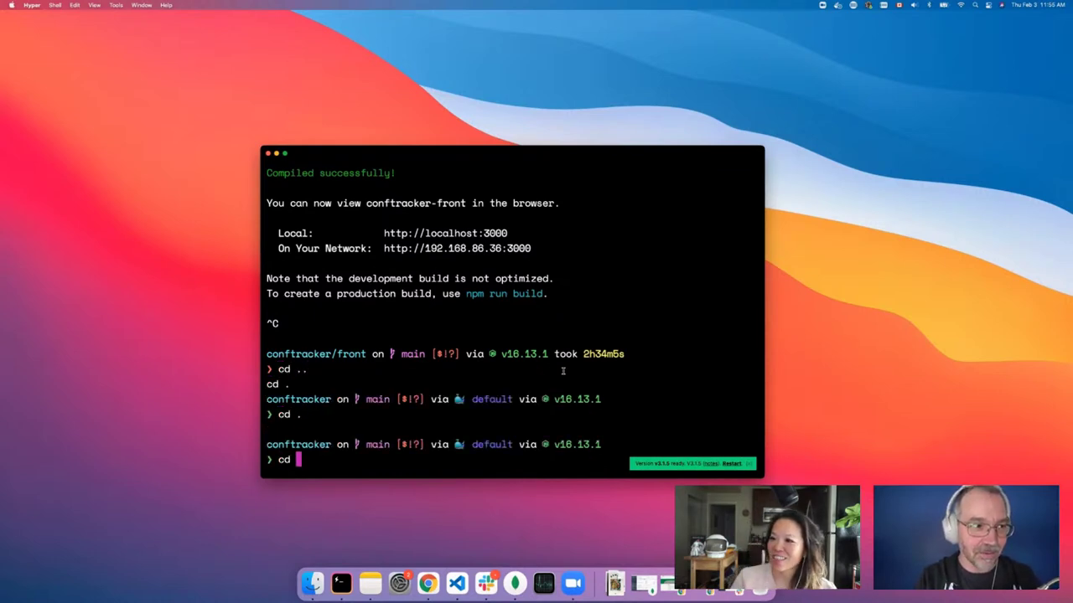
text(..)
key(Return)
text(cd w)
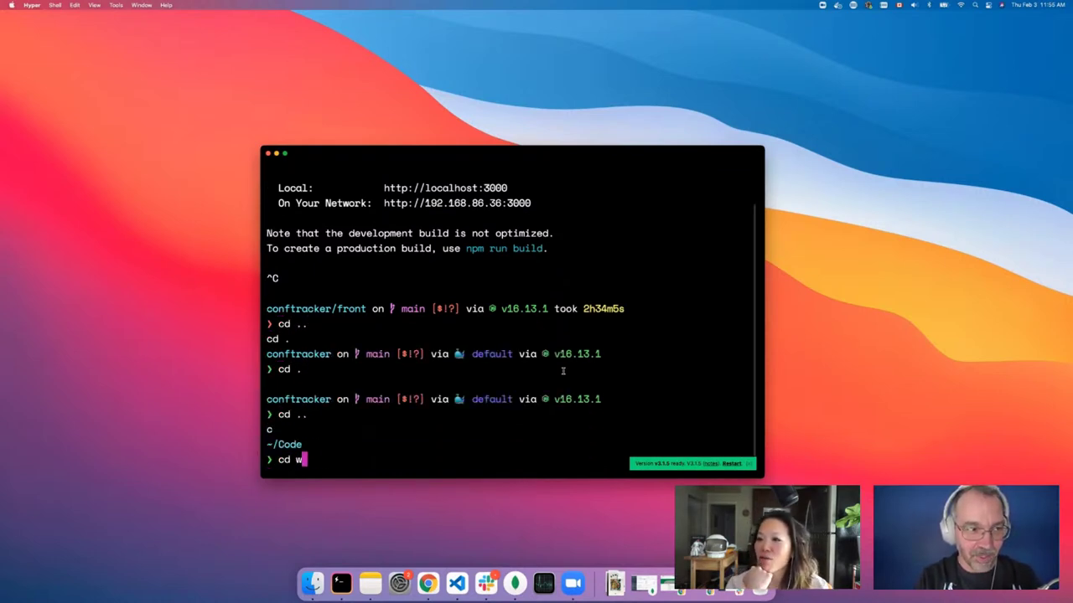
text(or)
text(bash)
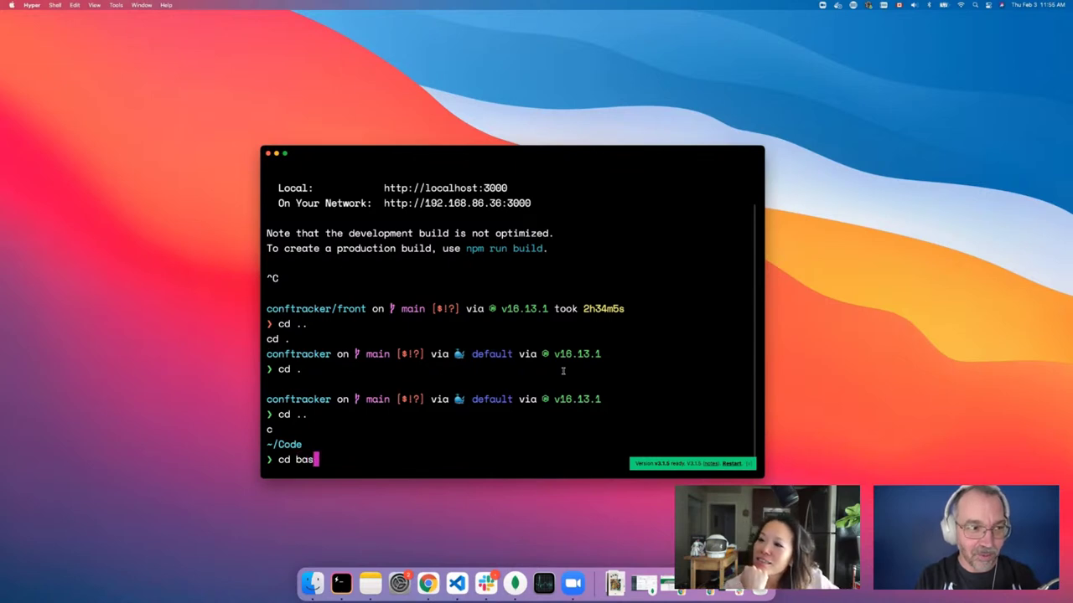
key(Tab)
key(Return)
Launch ./wordle.sh, enlarge the terminal to full screen, then stop it and clear the screen
text(/sw)
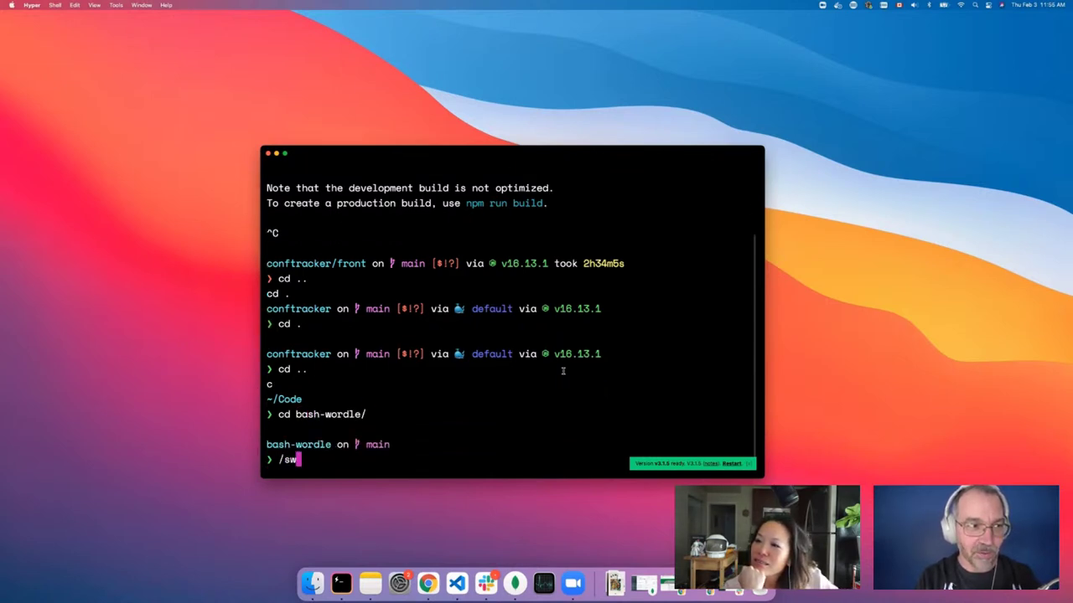
key(BackSpace)
key(BackSpace)
text(./wor)
key(Tab)
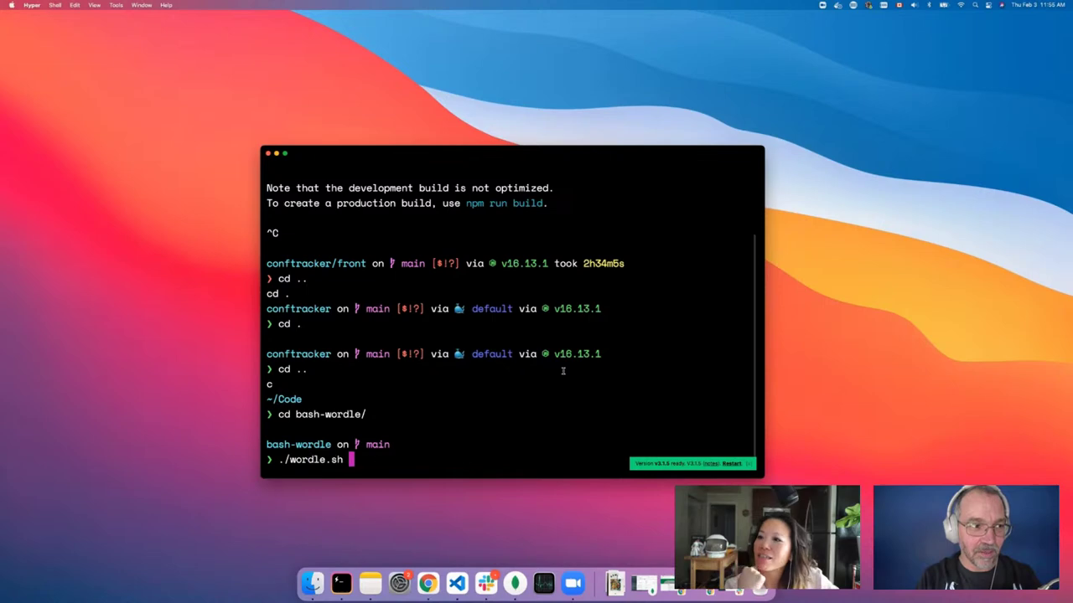
key(Return)
key(super+equal)
key(super+equal)
key(super+equal)
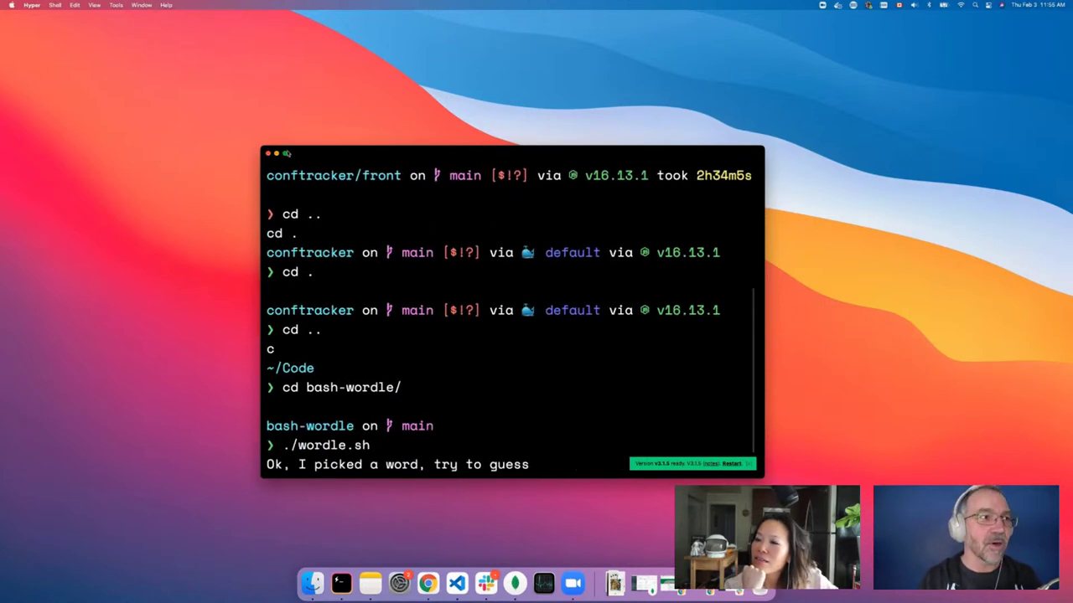
click(286, 154)
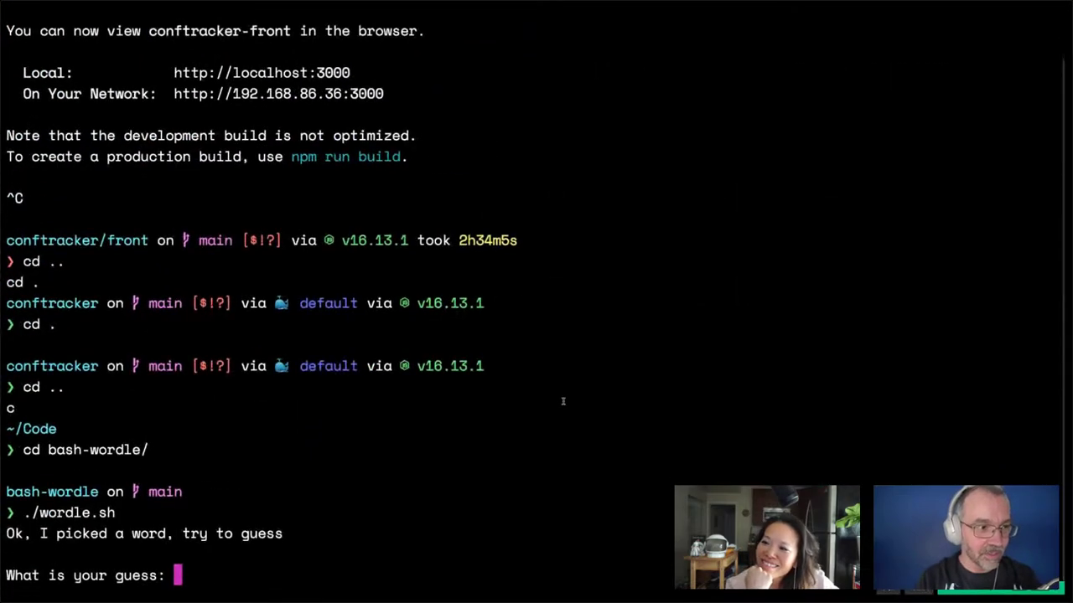
key(super+equal)
key(ctrl+c)
key(Return)
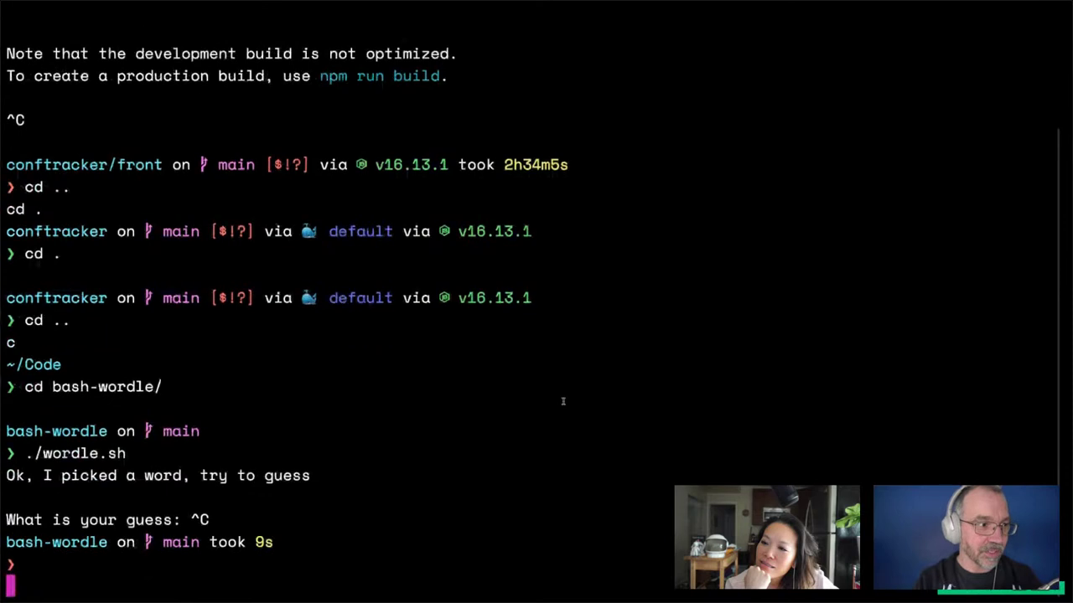
text(clear)
key(Return)
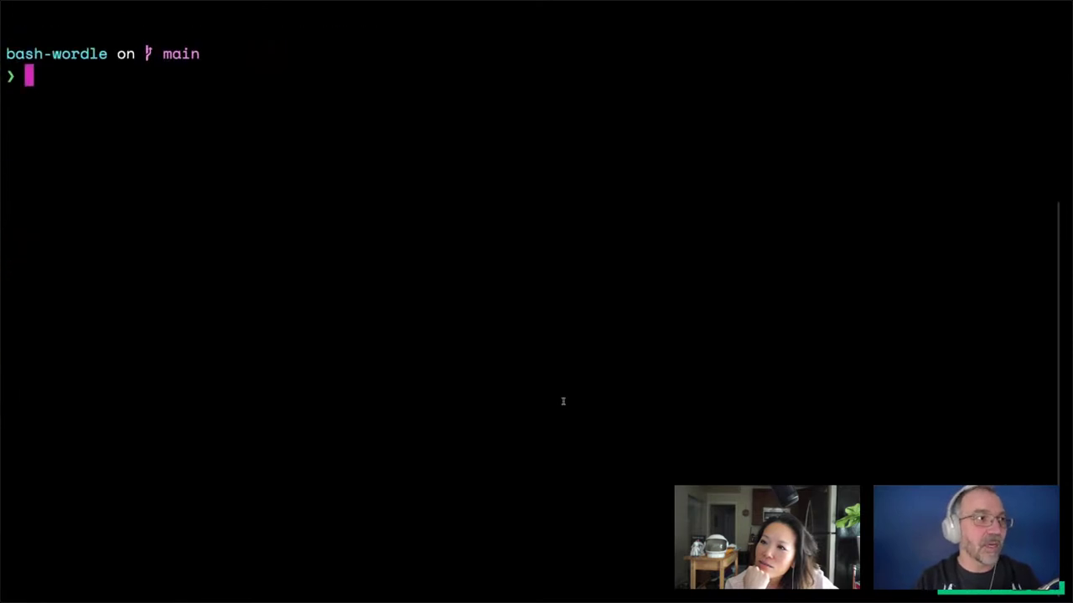
Rerun ./wordle.sh, guess steak and stake, then quit with Ctrl+C
text(./wor)
key(Tab)
key(Return)
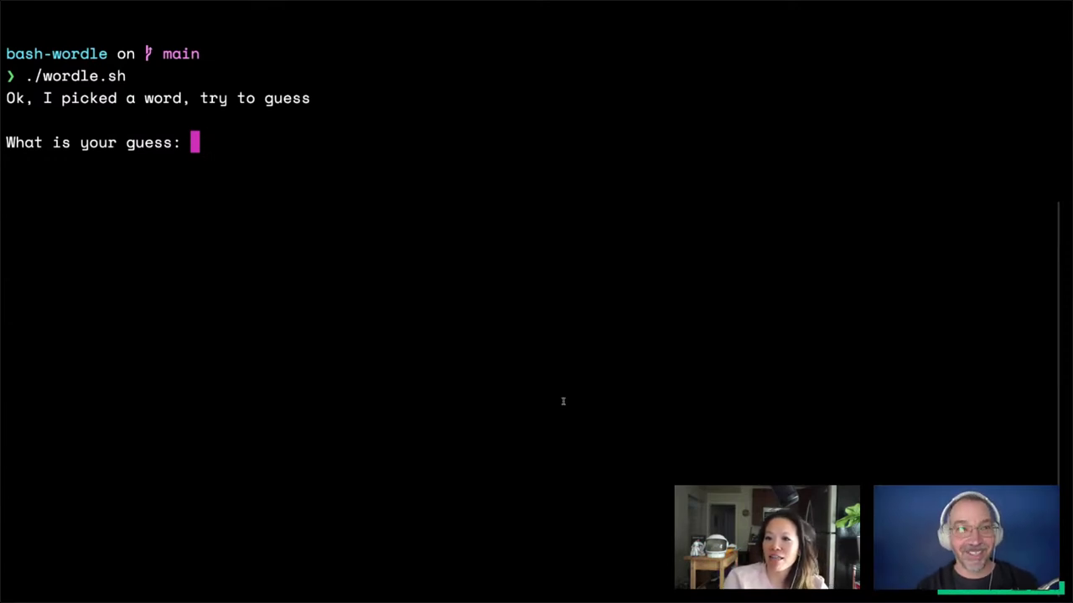
text(stea)
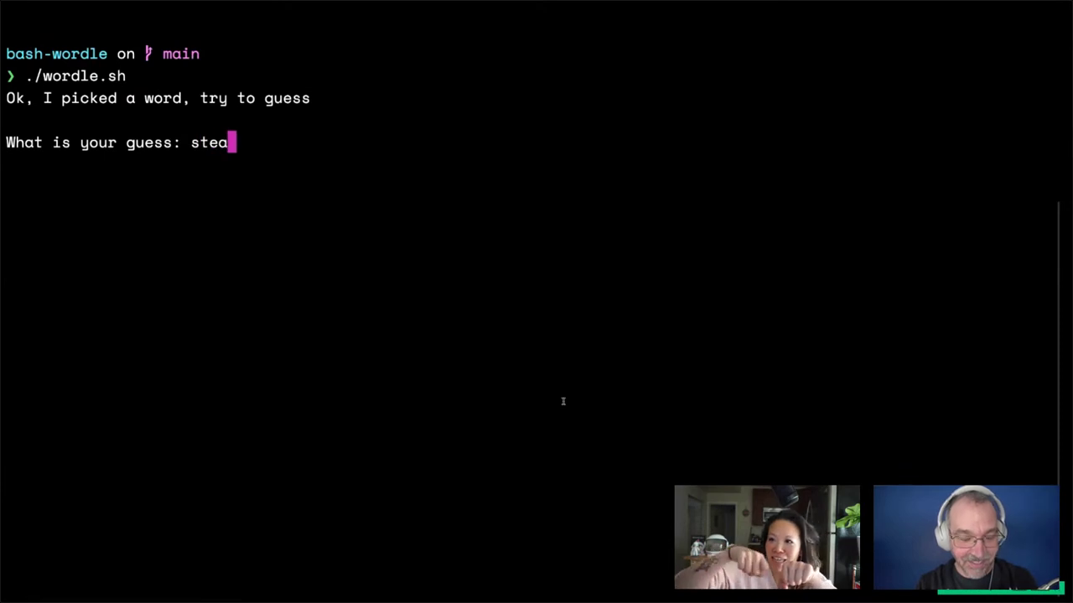
text(k)
key(Return)
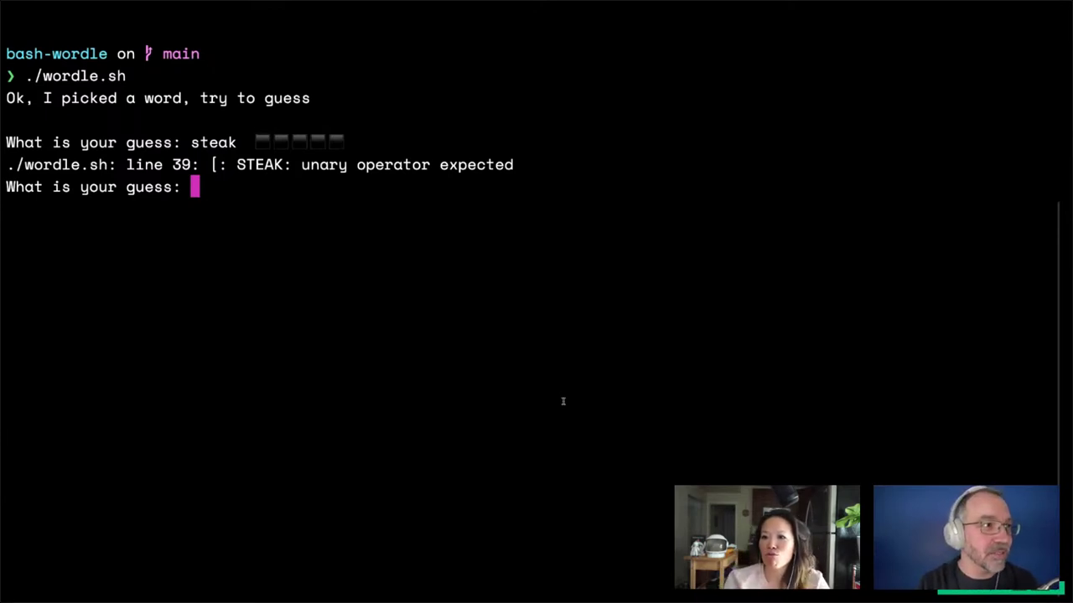
text(stake)
key(Return)
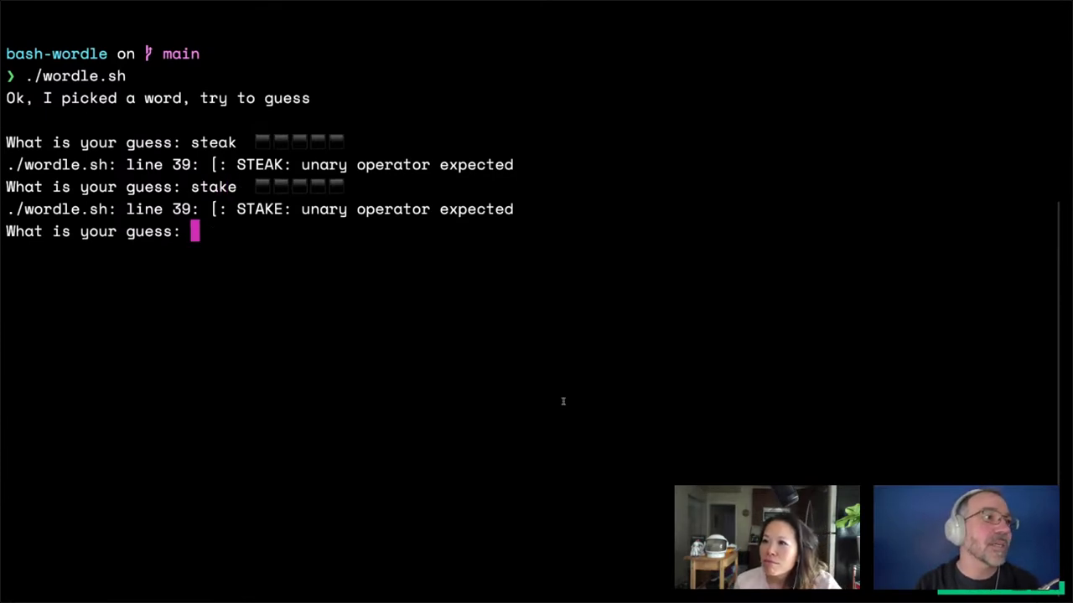
key(ctrl+c)
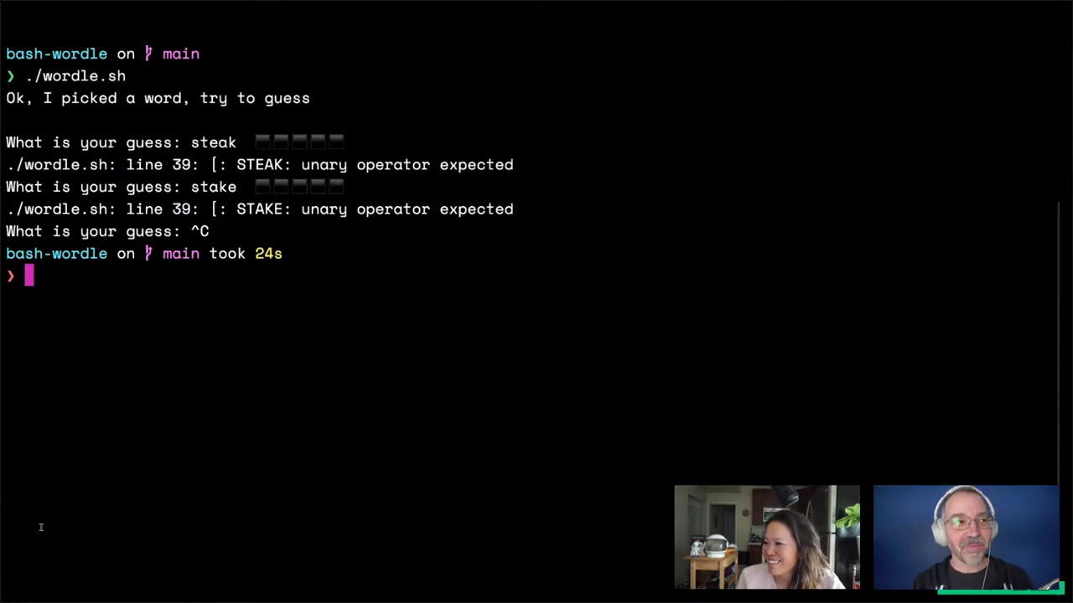
List the bash-wordle folder's files with ls, exit full screen, and return to Postman
text(ls)
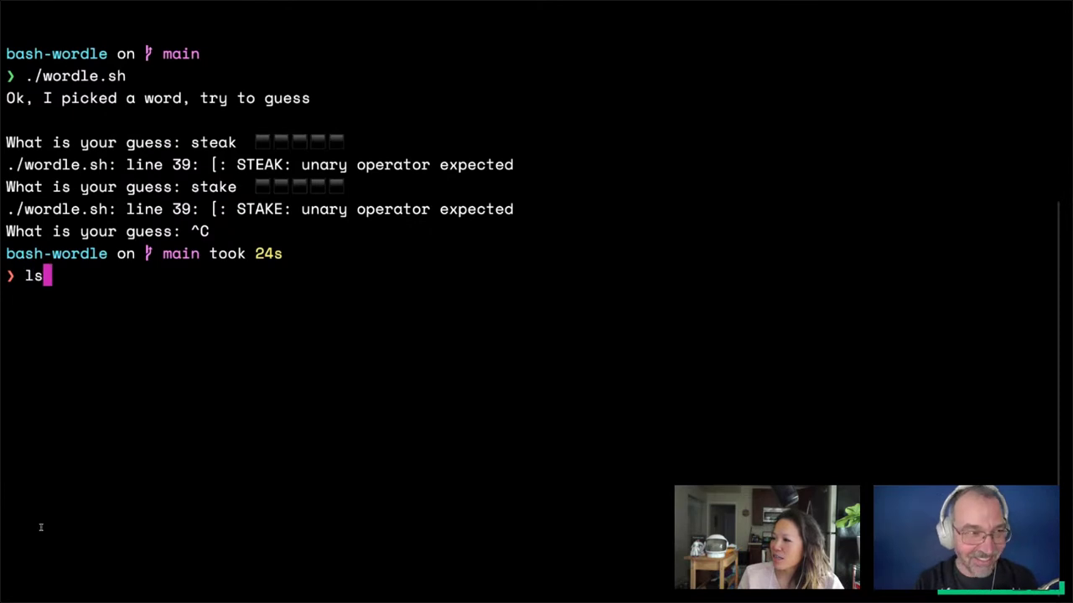
key(Return)
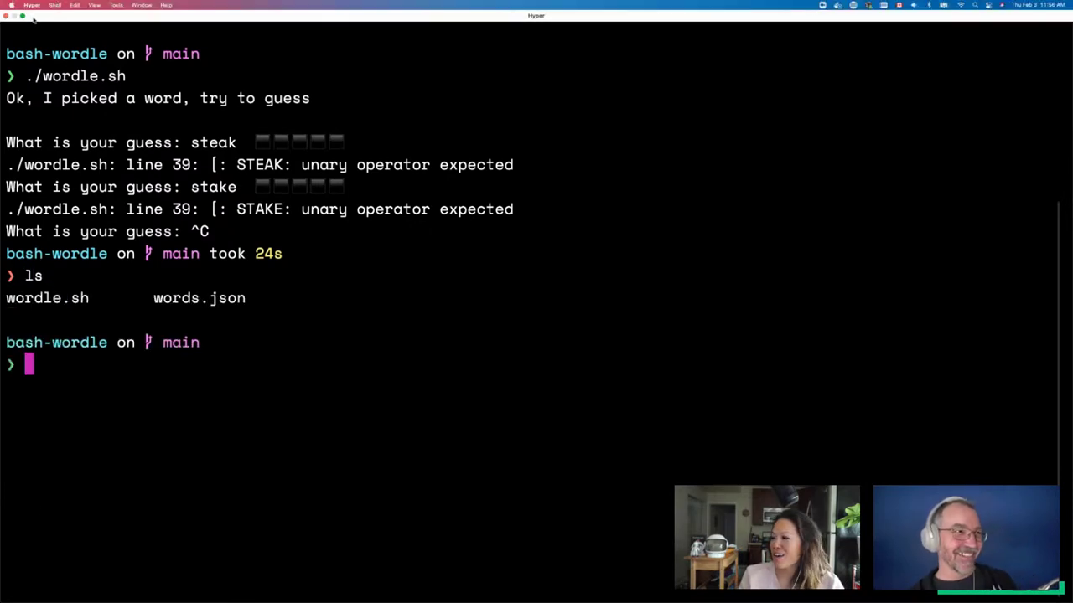
click(25, 16)
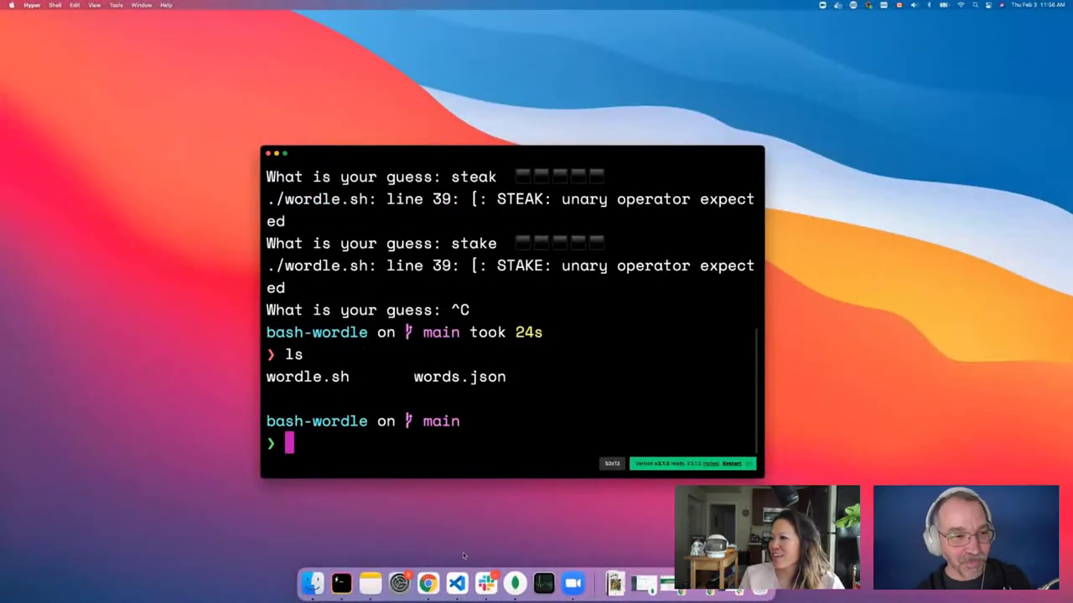
key(super+Tab)
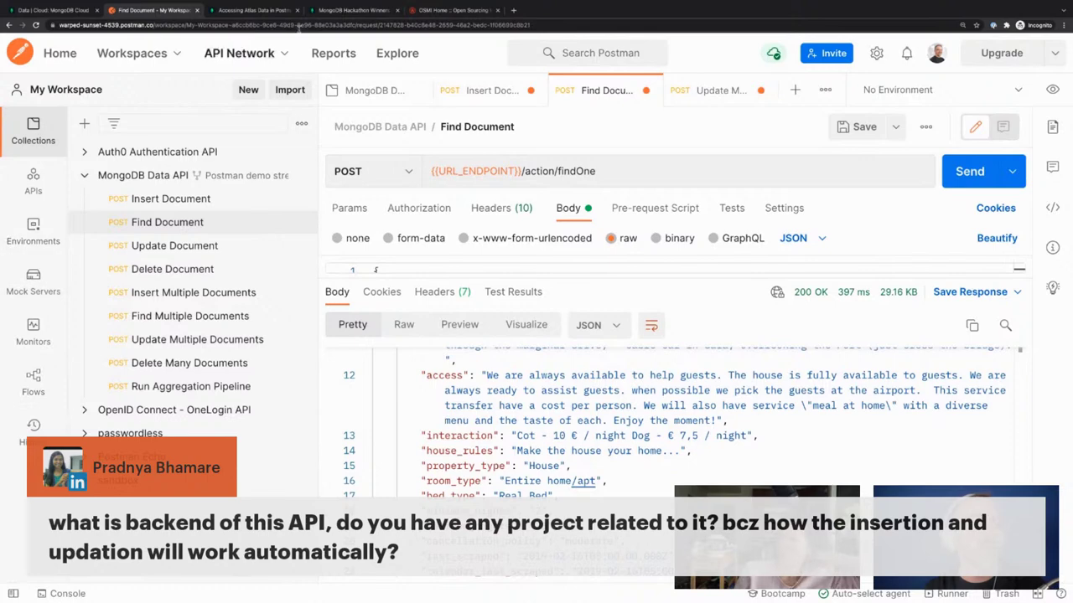
Switch to the Atlas tab showing sample_airbnb.listingsAndReviews with its 5555 documents
click(50, 10)
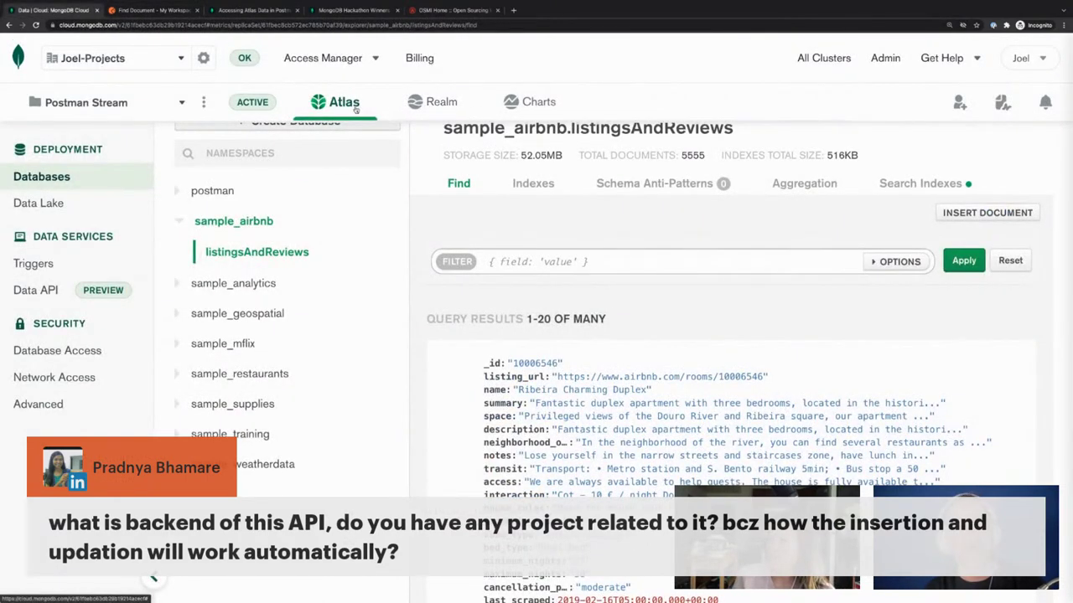
Create a Realm app from scratch with Build your own App, producing Application-0 on Cluster0
click(432, 101)
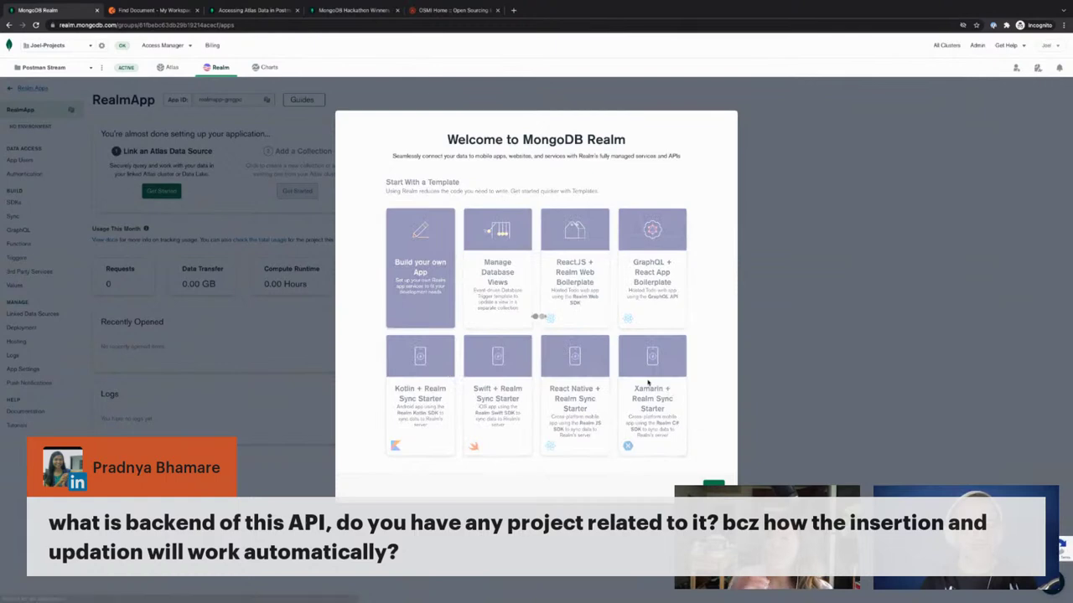
click(420, 268)
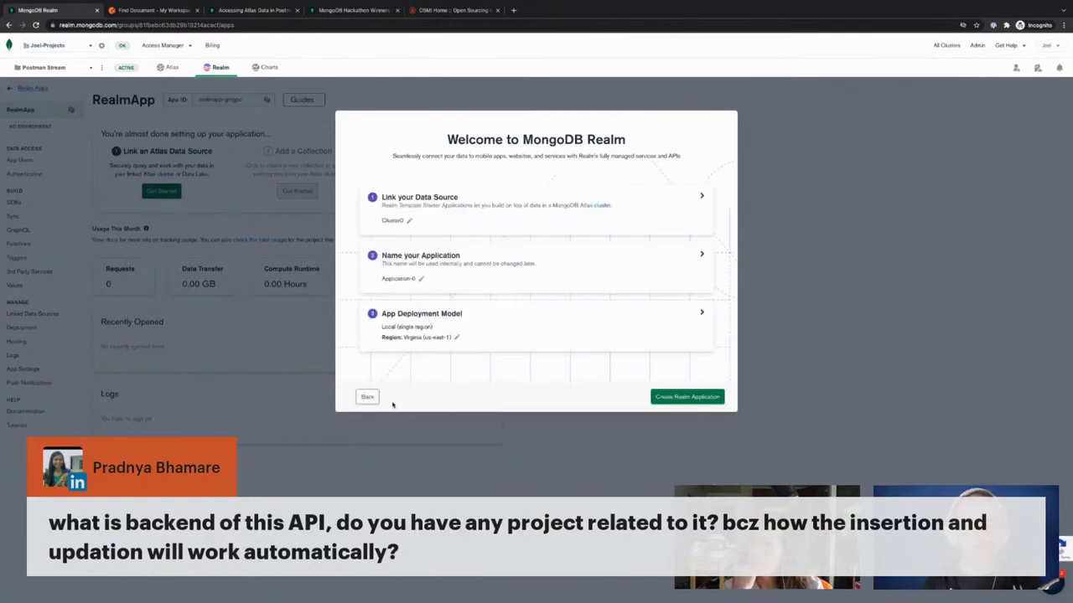
click(696, 397)
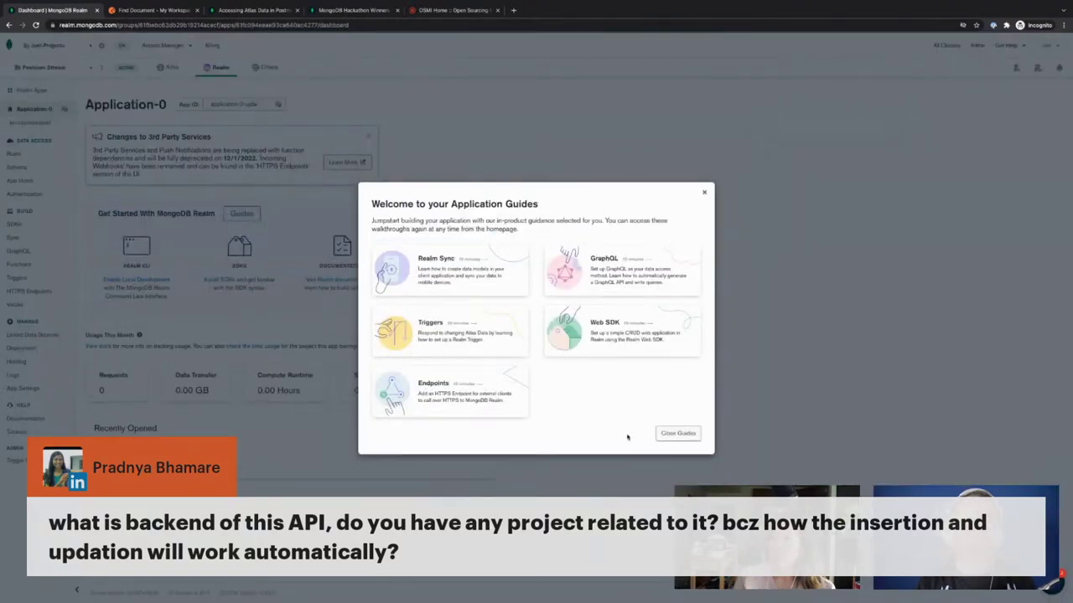
Dismiss the Realm welcome guides and guidance tip, and zoom the page in
click(677, 434)
key(ctrl+plus)
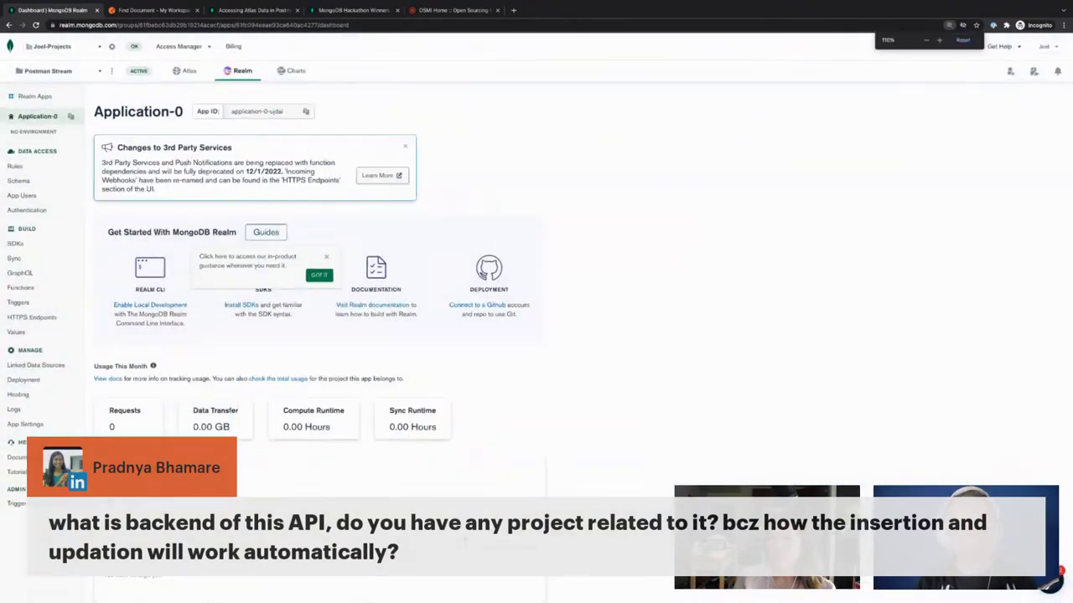
key(ctrl+plus)
key(ctrl+plus)
key(ctrl+plus)
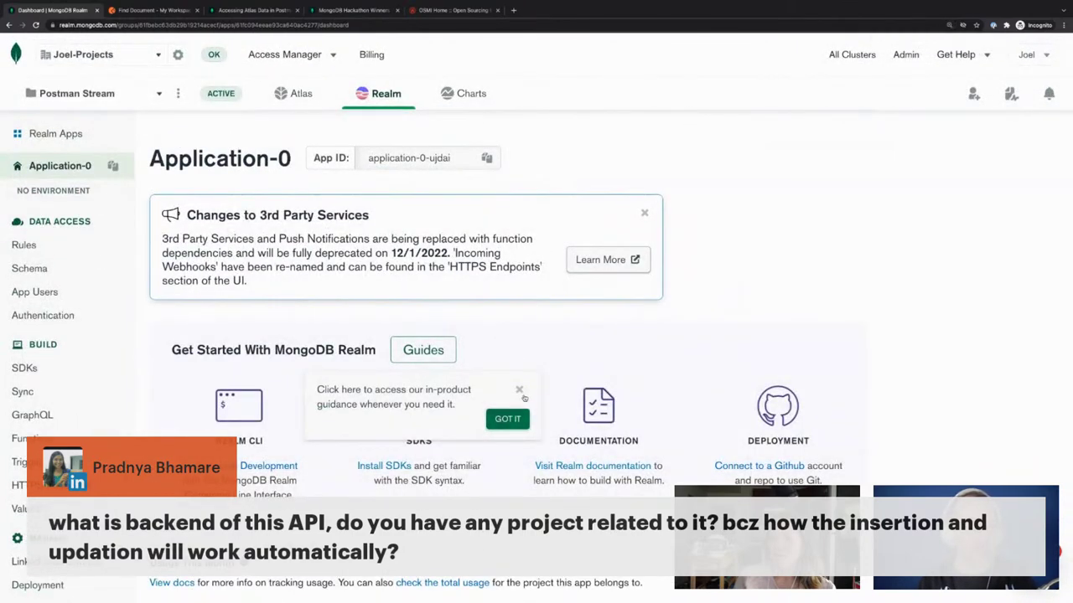
click(519, 391)
drag(466, 480, 198, 351)
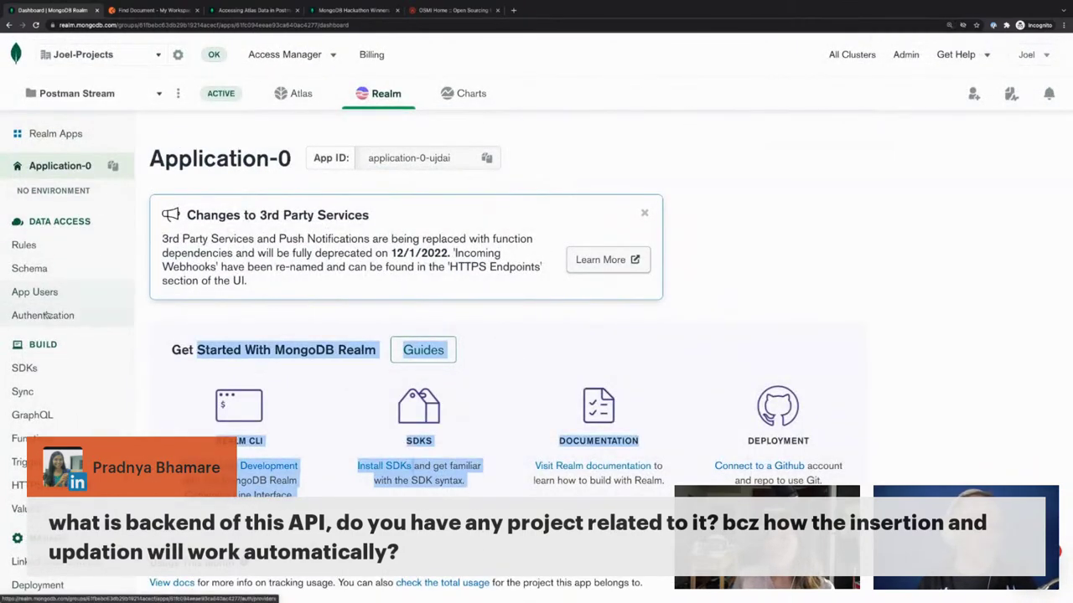
Look through Authentication and SDKs, then view the empty HTTPS Endpoints page
click(48, 314)
click(41, 370)
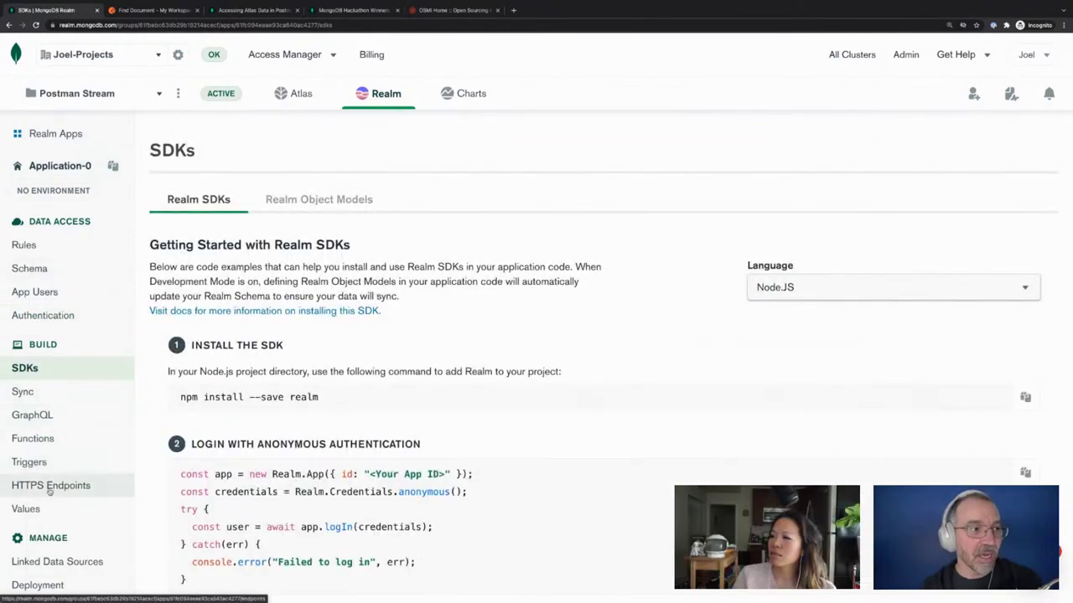
click(49, 487)
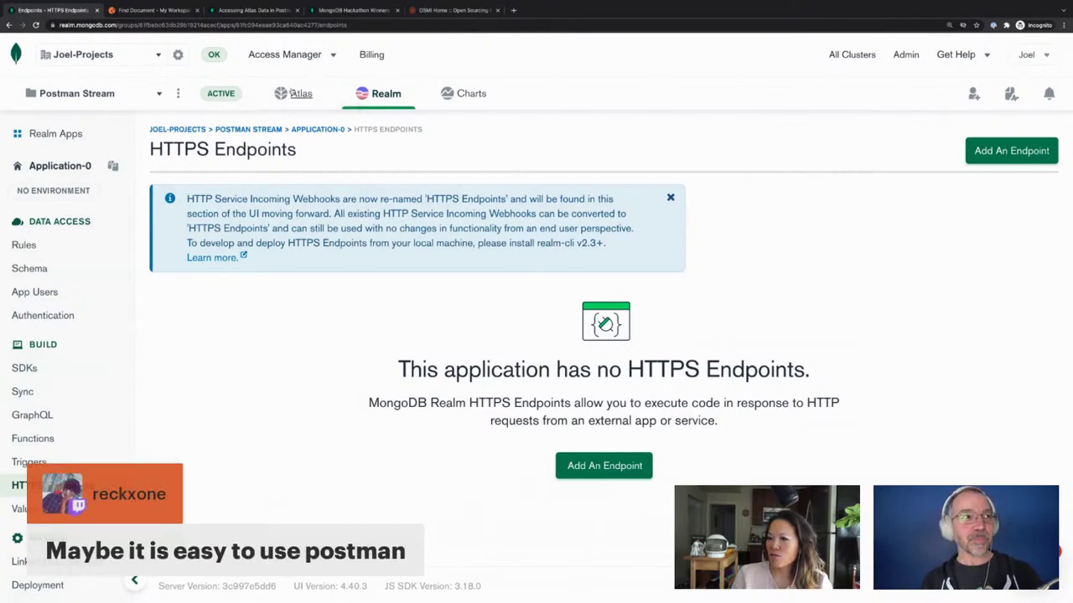
click(293, 94)
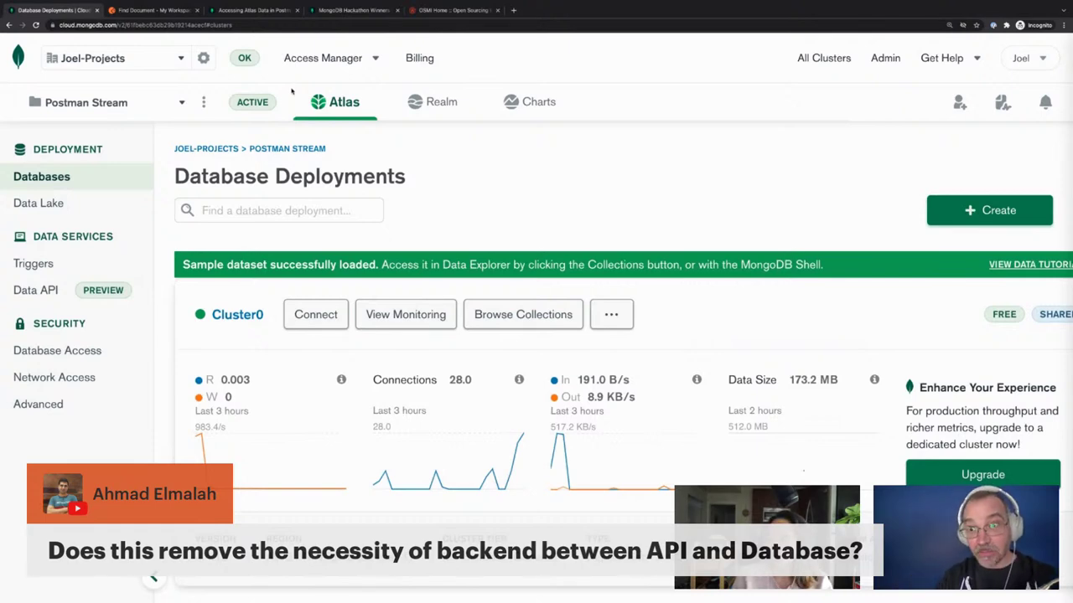
mouse_move(170, 3)
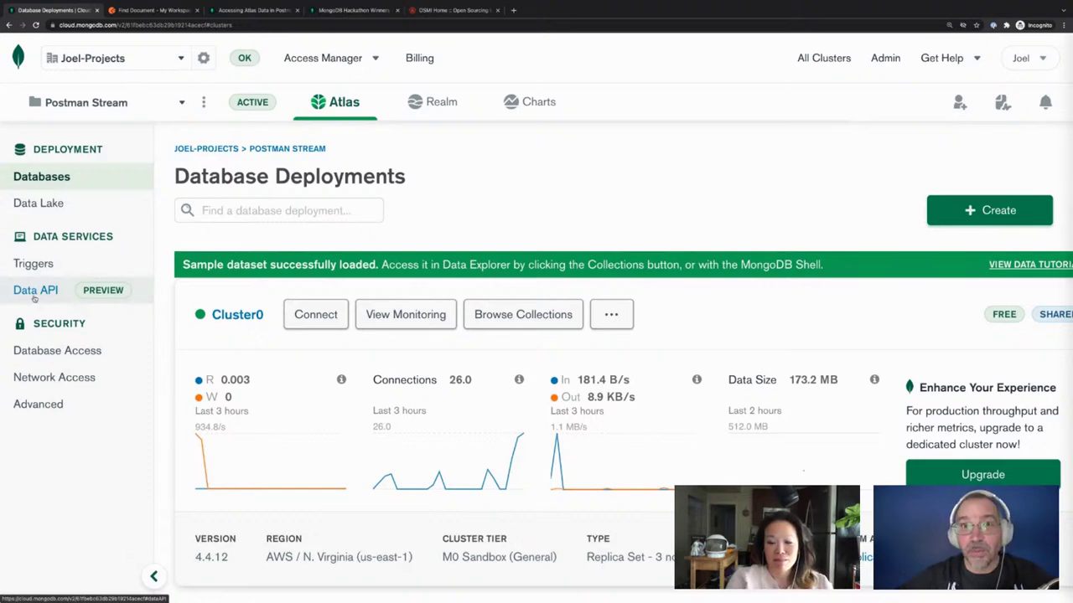
Glance at the terminal desktop, then switch to Postman's Find Document request tab
key(ctrl+Left)
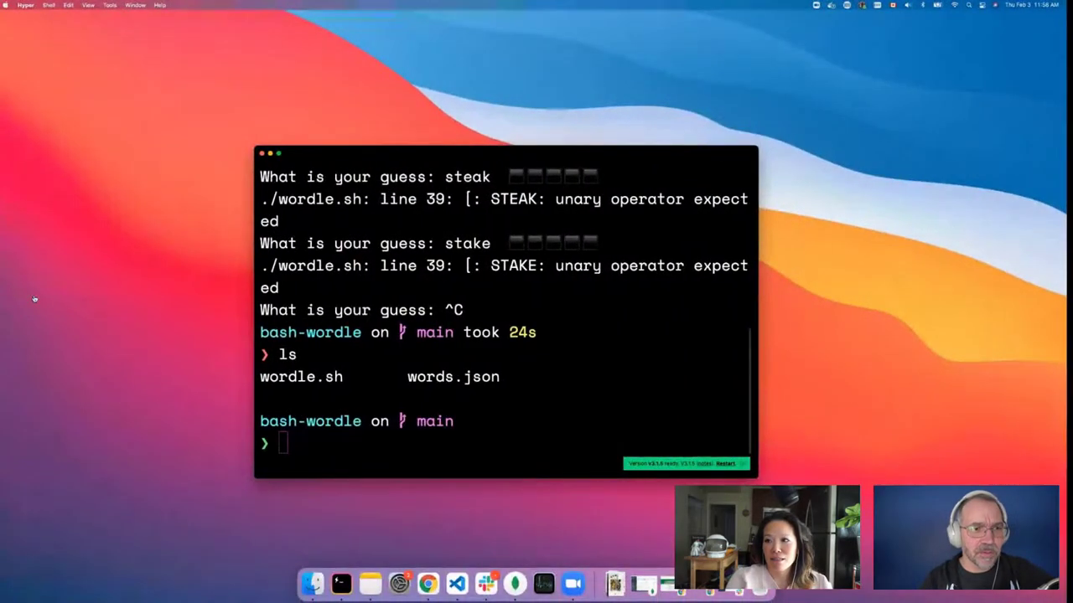
key(ctrl+Right)
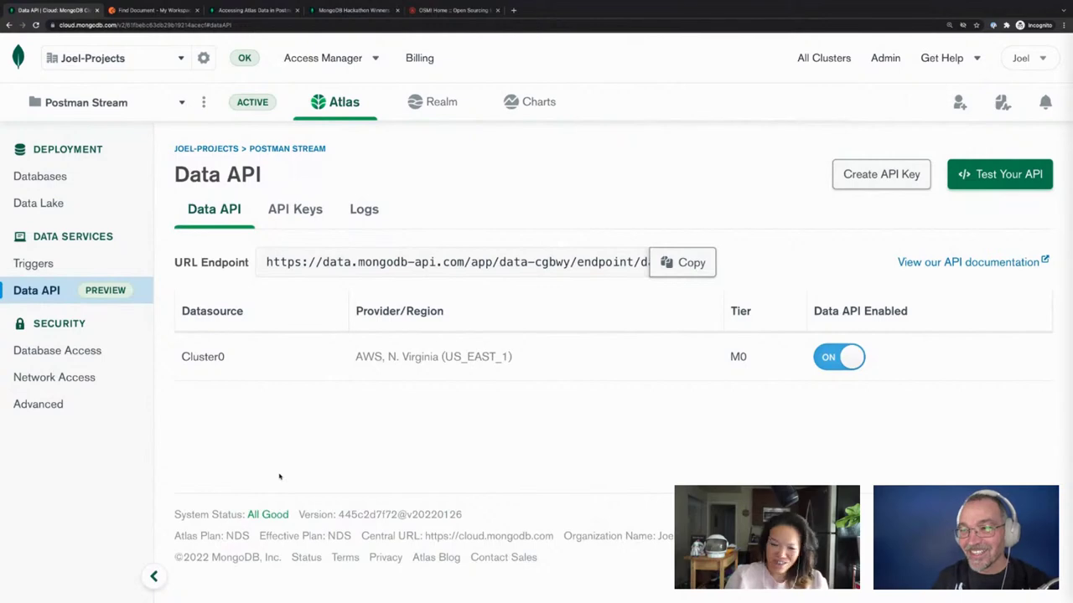
mouse_move(155, 14)
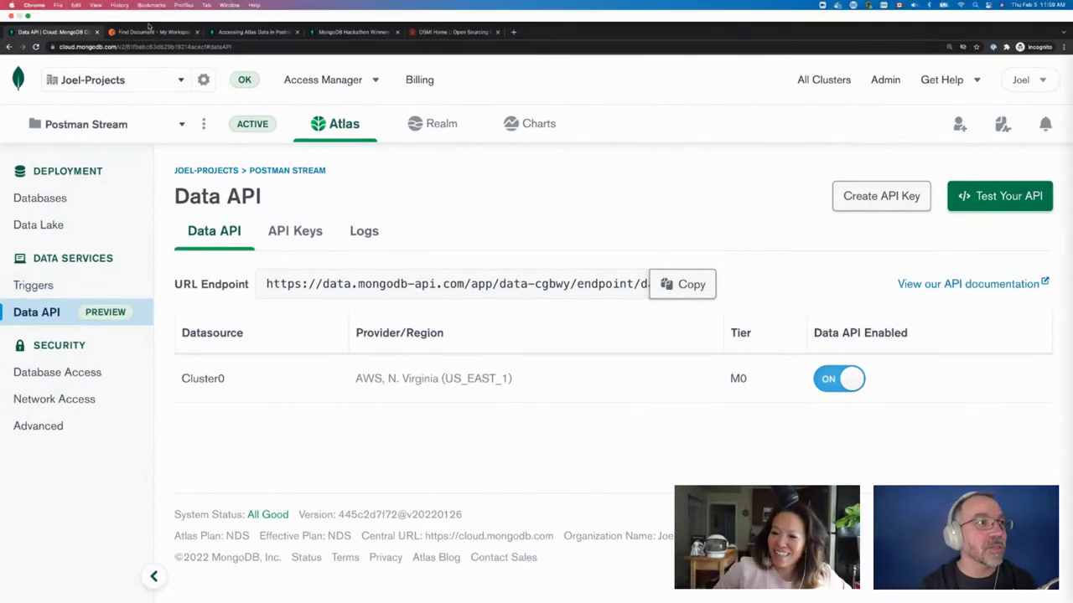
click(149, 32)
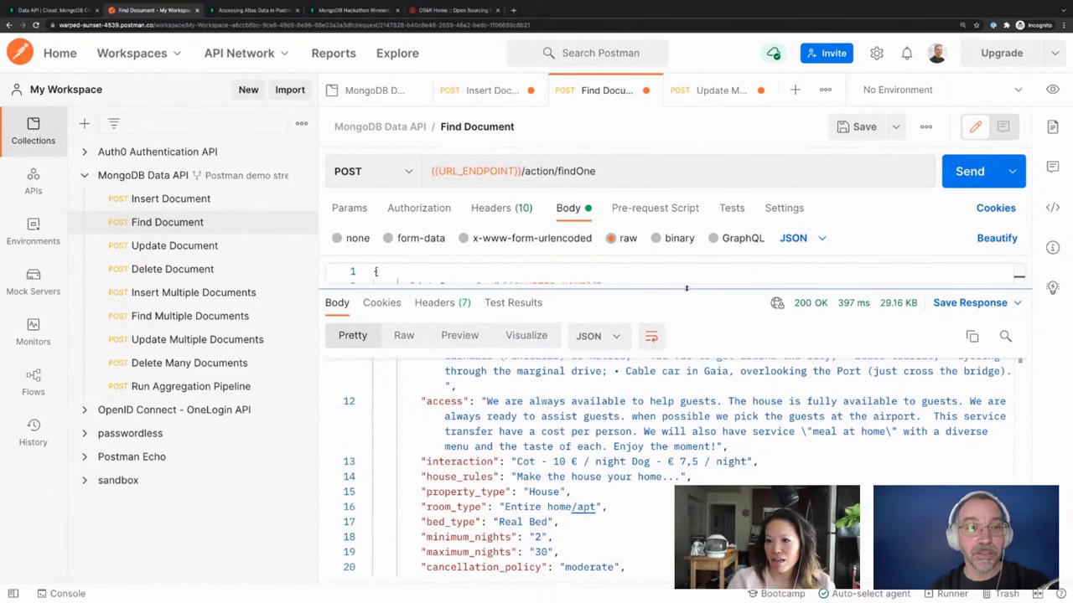
Lower the request/response divider so the dataSource, database and collection body lines show
drag(687, 288, 686, 331)
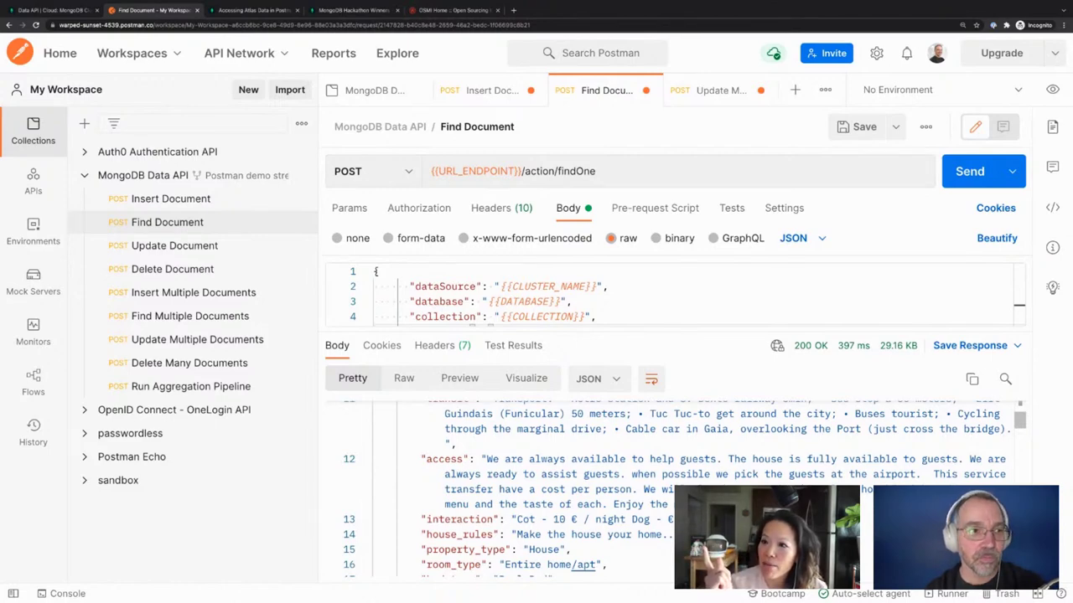
click(739, 213)
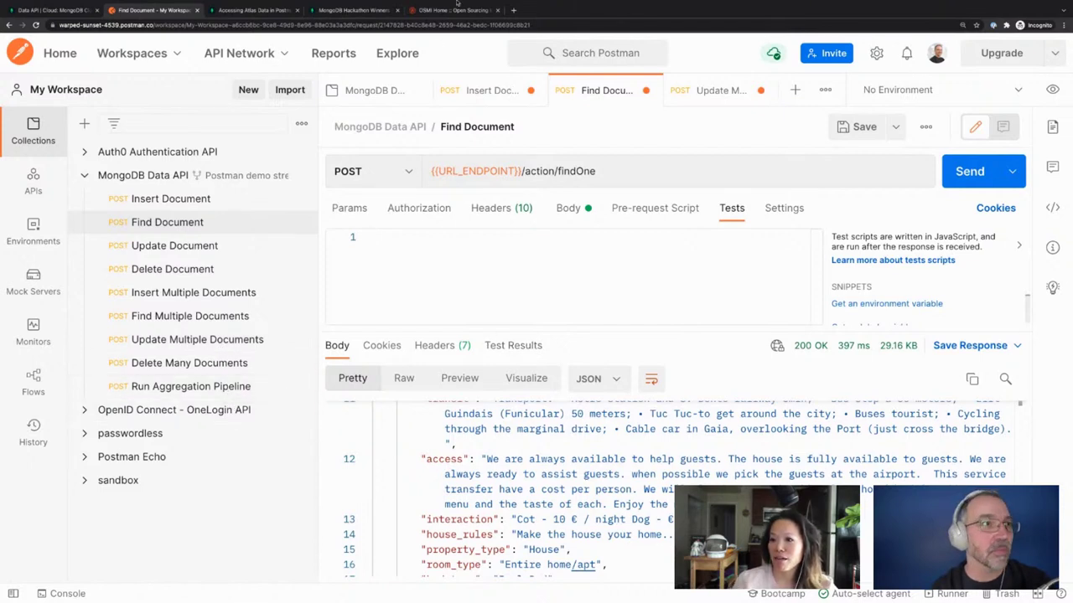
Open a new blank browser tab beside the Postman tab
key(super+t)
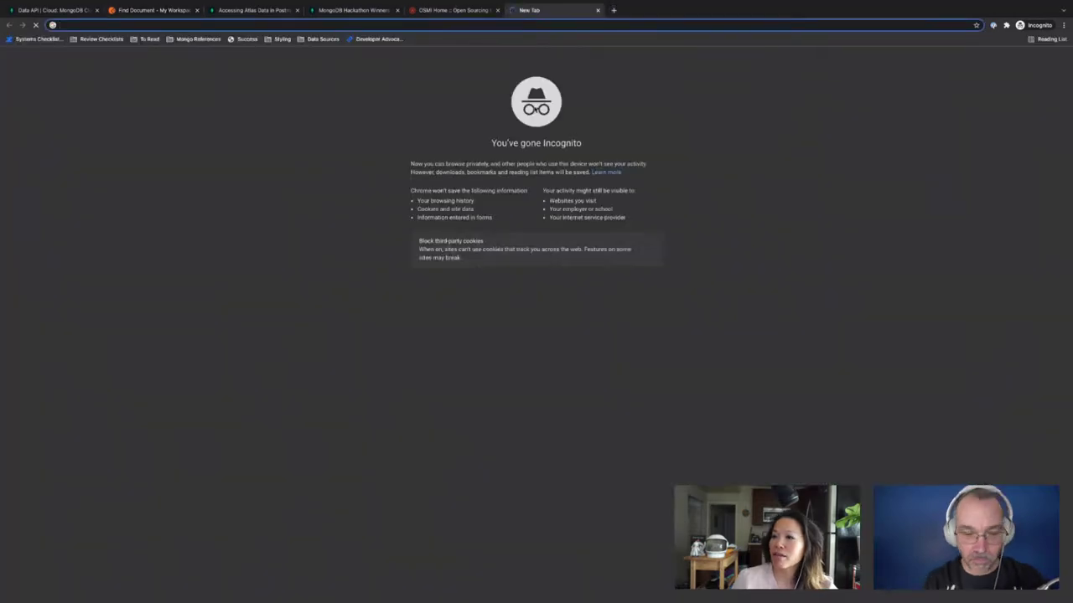
Search the learning.postman.com docs for 'visualize' and open Visualizing responses
text(learning.postman.com)
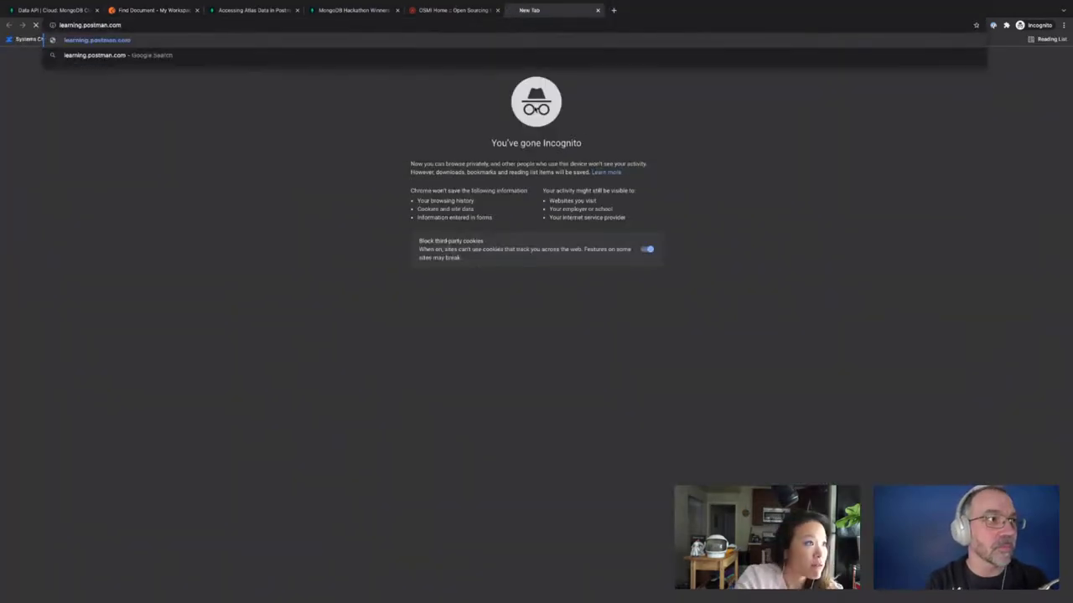
key(Return)
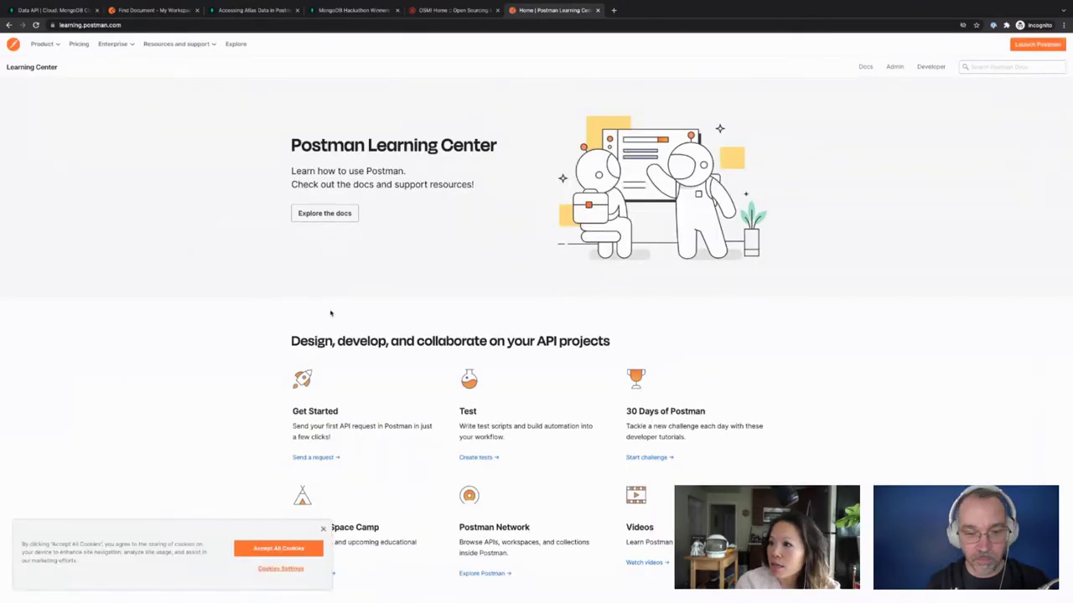
key(super+plus)
key(super+plus)
key(super+plus)
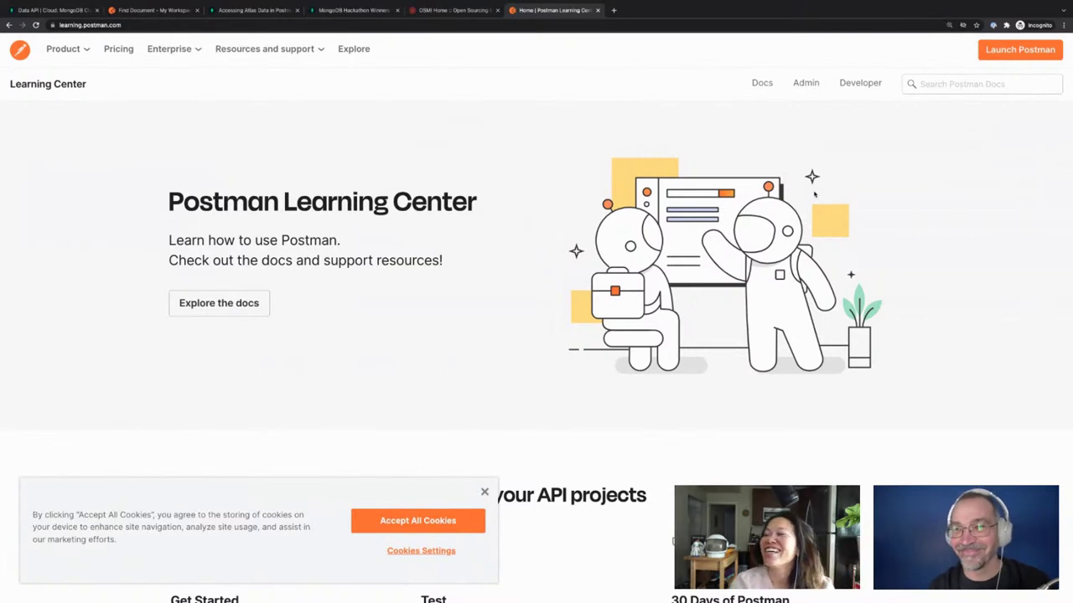
click(938, 84)
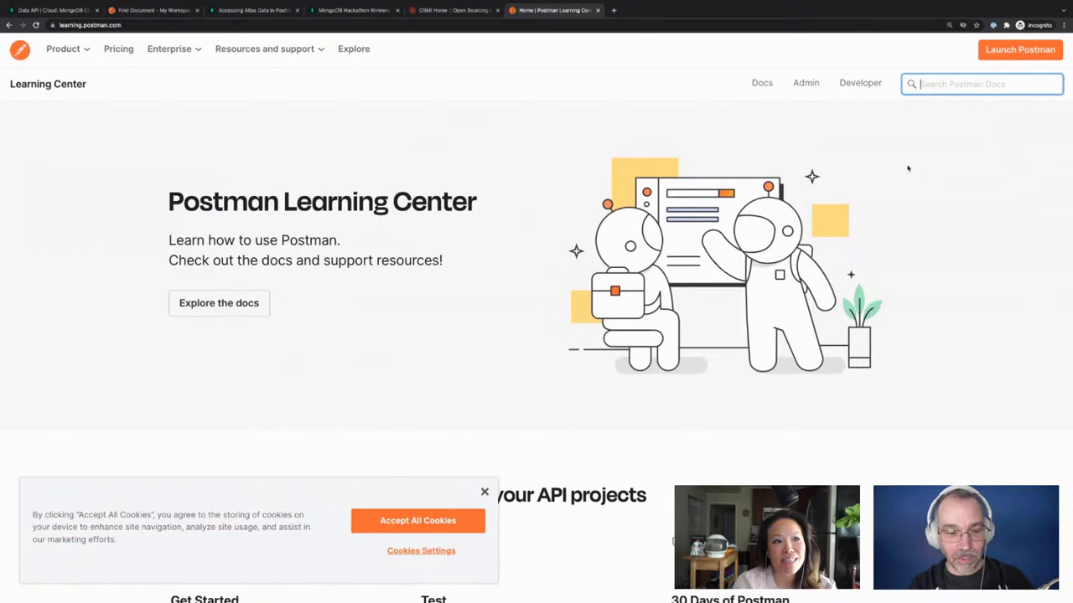
text(visualize)
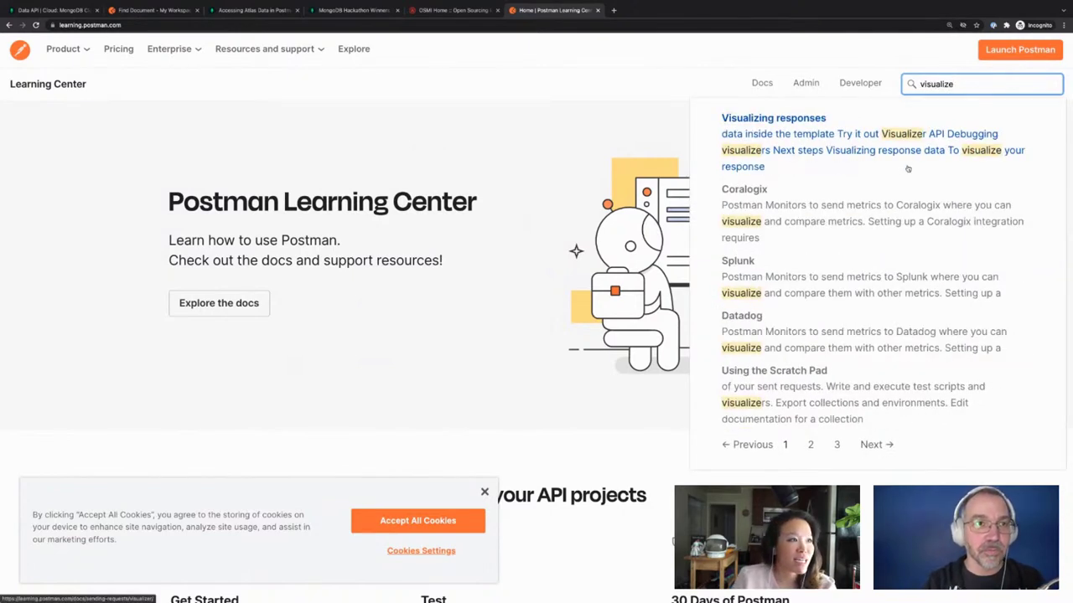
click(792, 153)
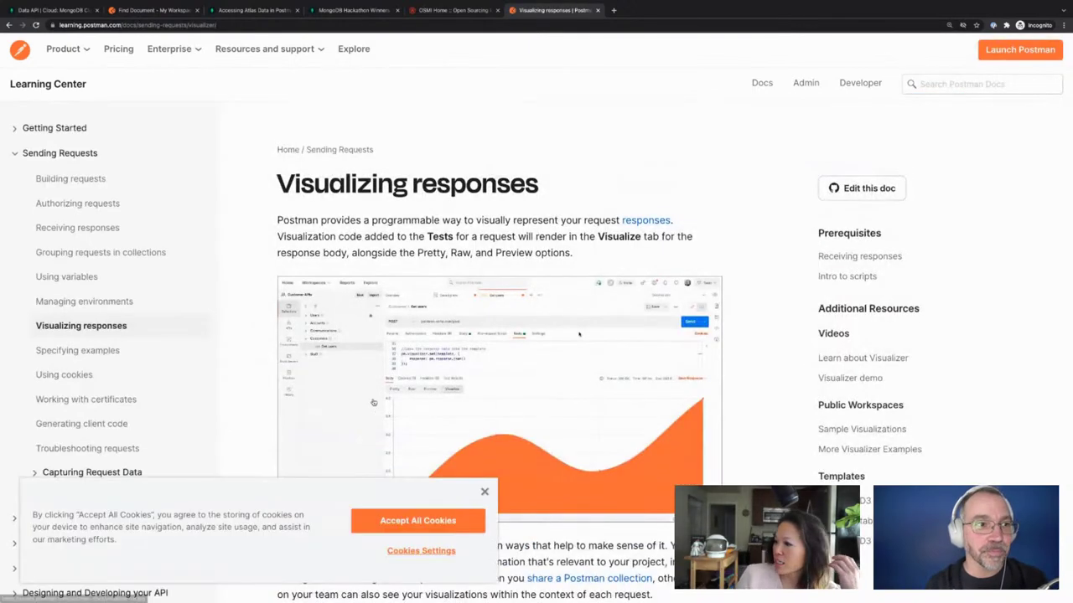
Dismiss the cookie banner and scroll to the Handlebars template example
click(443, 530)
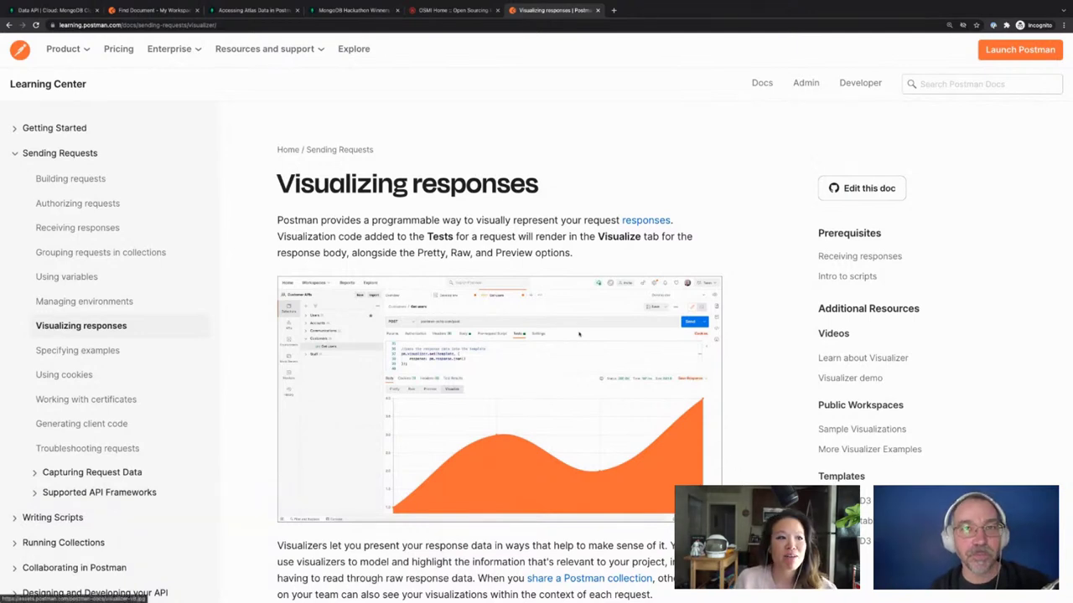
scroll(578, 333, down, 8)
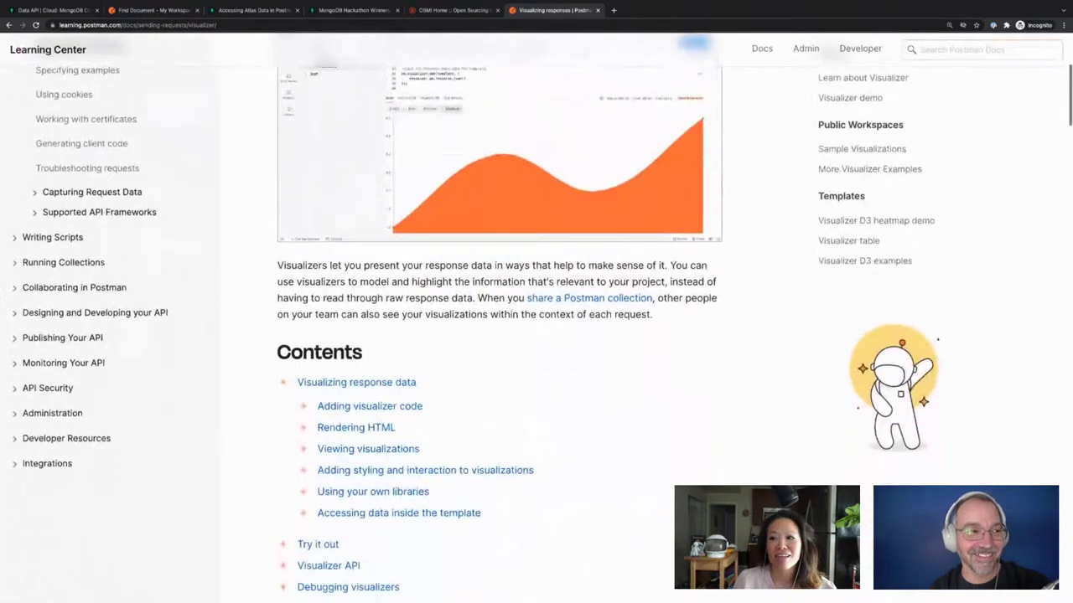
scroll(500, 335, down, 9)
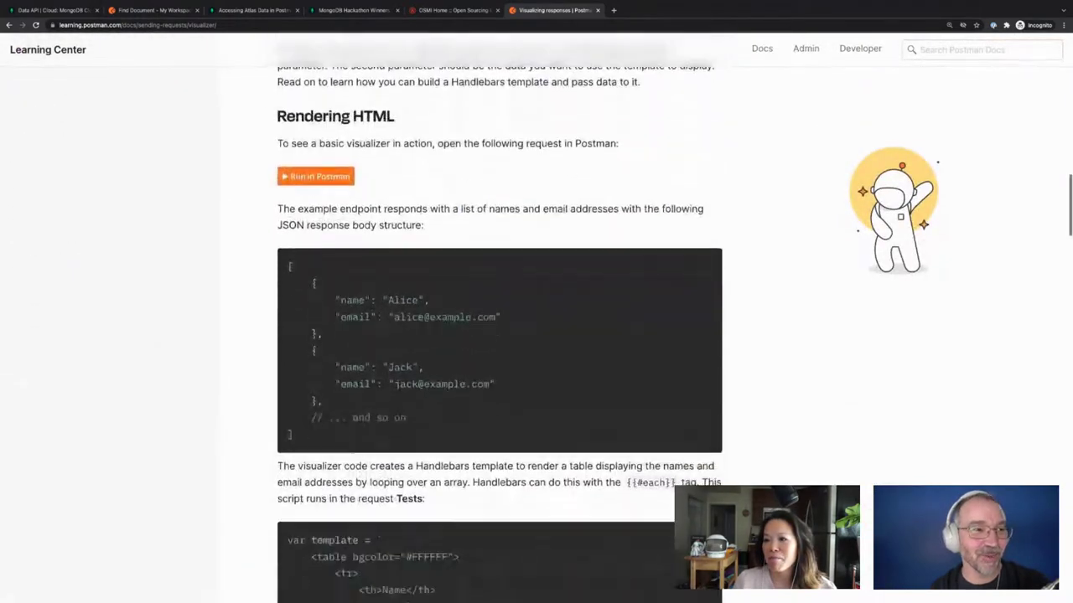
scroll(499, 335, up, 2)
scroll(499, 335, down, 4)
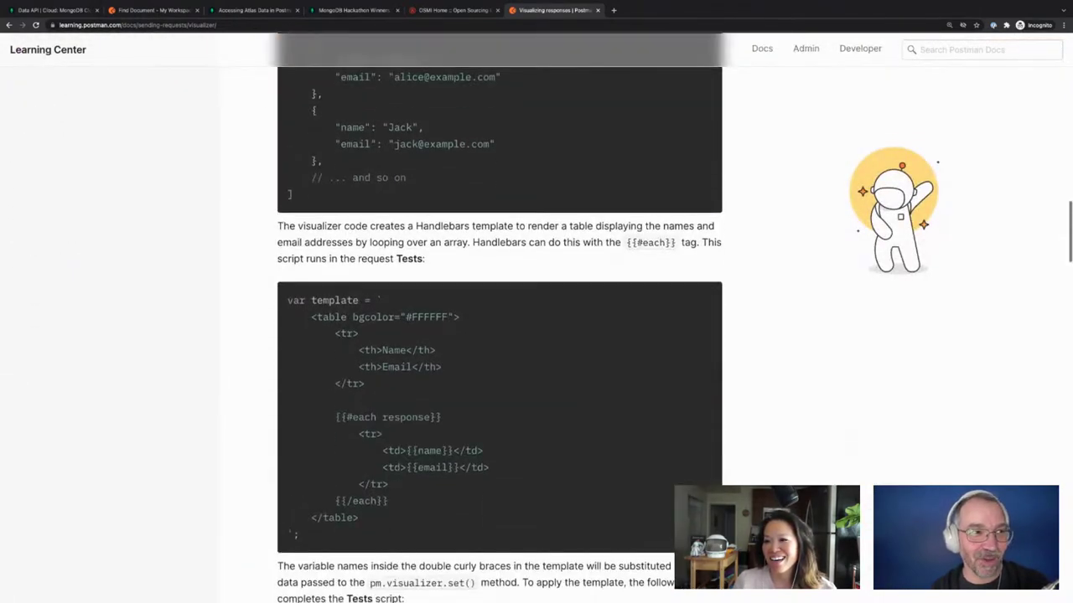
scroll(499, 335, up, 2)
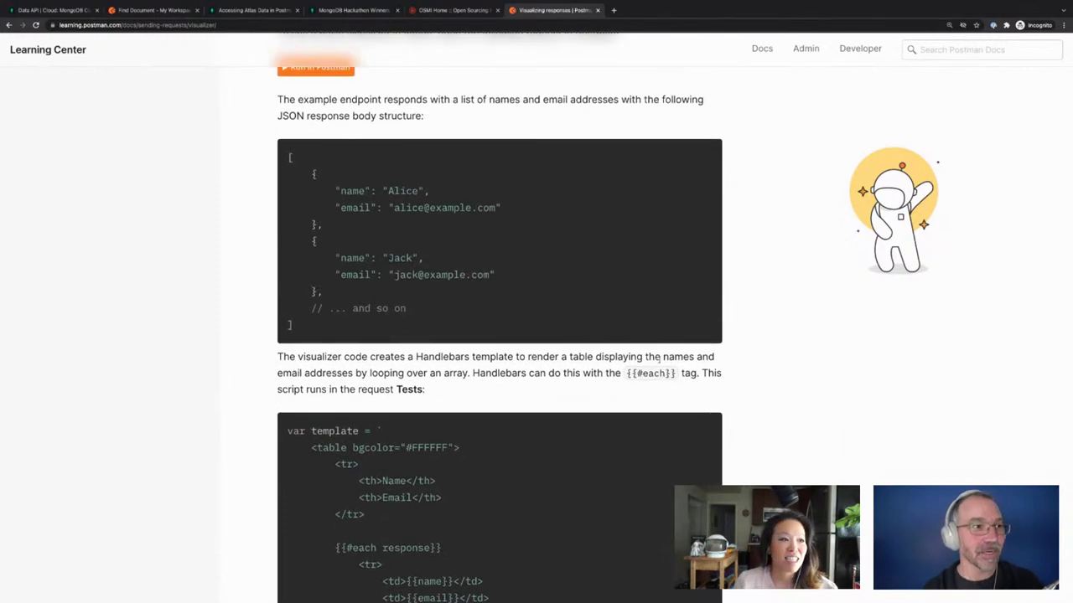
scroll(658, 357, up, 1)
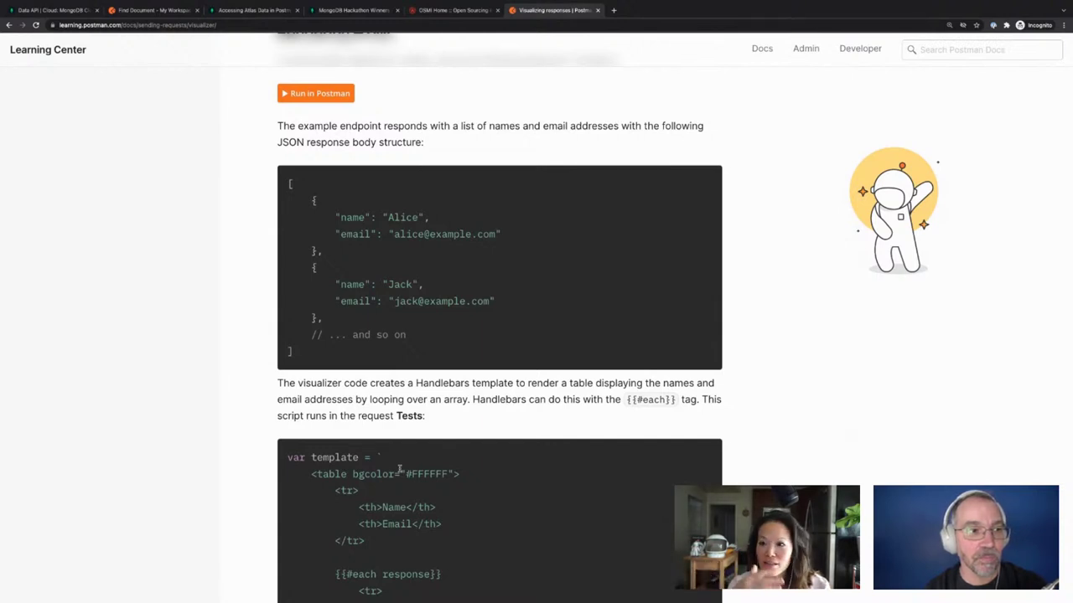
scroll(399, 469, down, 2)
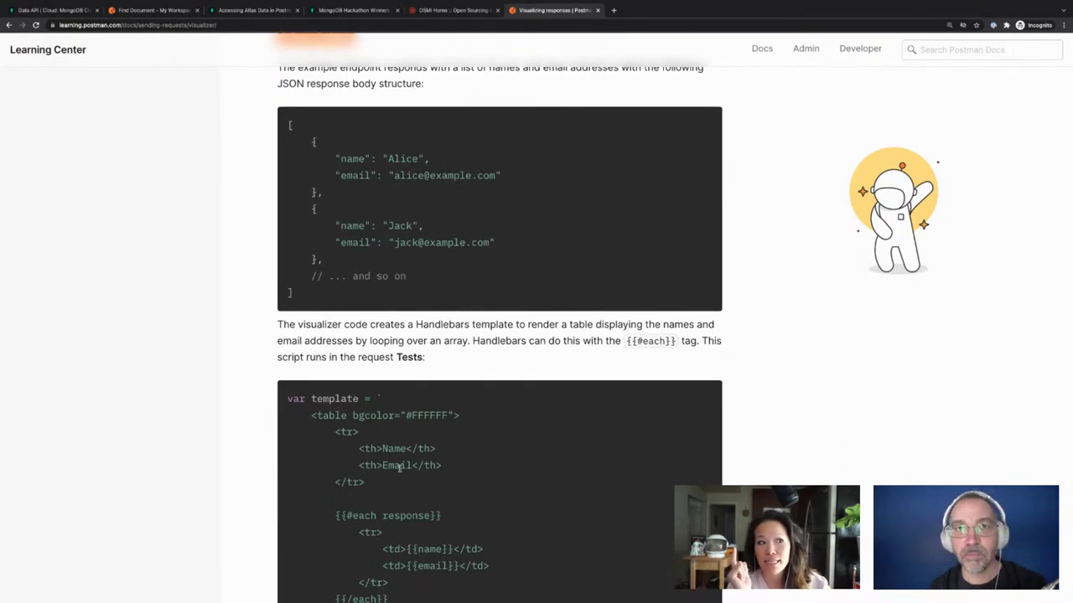
scroll(399, 469, down, 4)
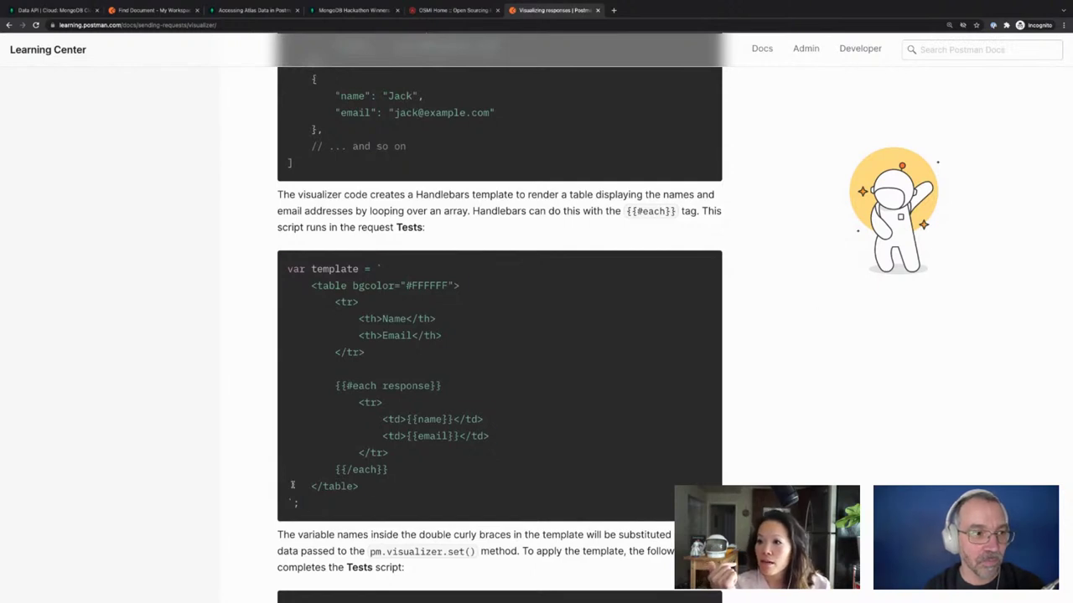
Select the template code from 'var template' through the closing table tag
drag(297, 505, 276, 201)
drag(288, 265, 344, 505)
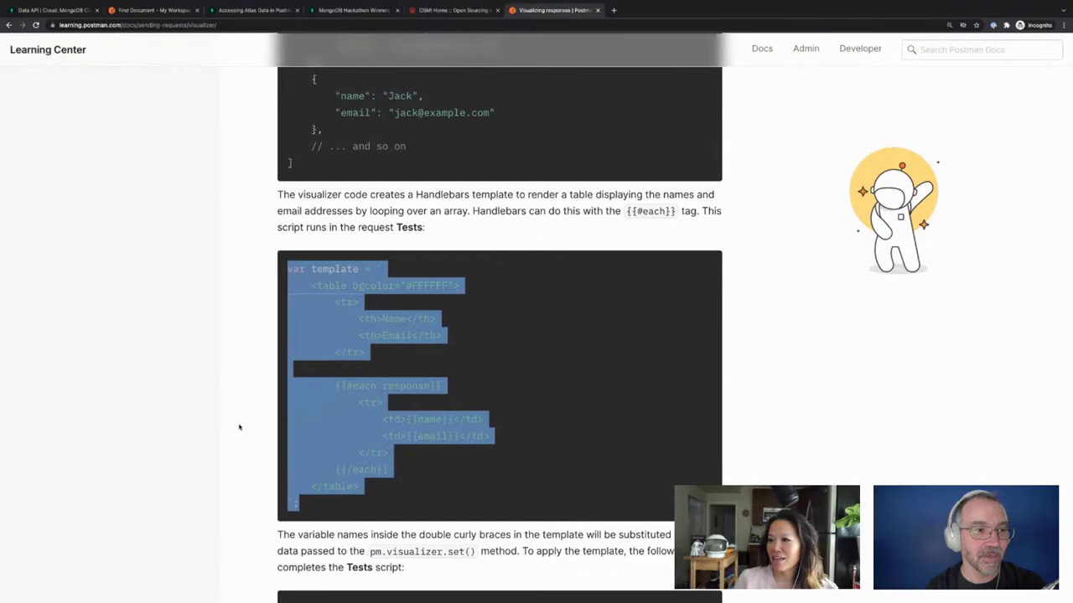
click(137, 9)
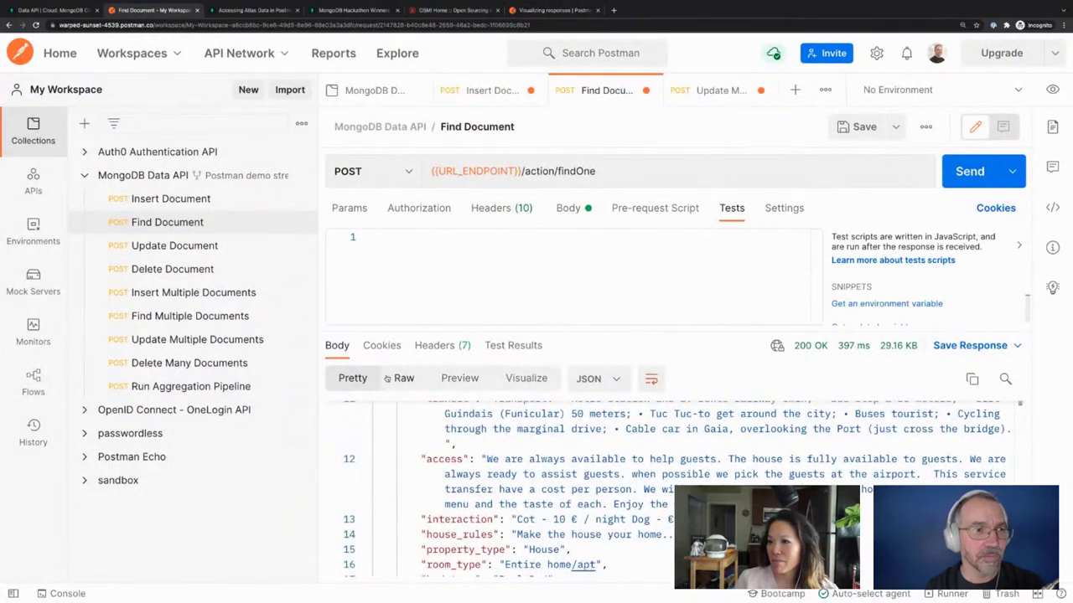
Paste the Name/Email Handlebars template into Tests and enlarge the editor to lines 1–13
key(ctrl+v)
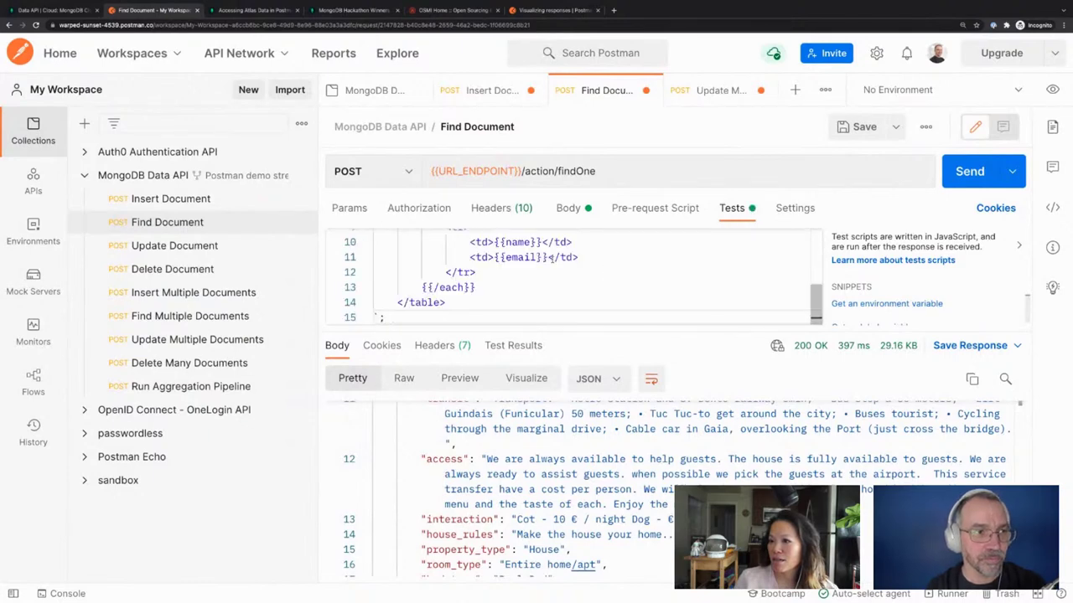
scroll(551, 260, up, 1)
scroll(551, 260, up, 3)
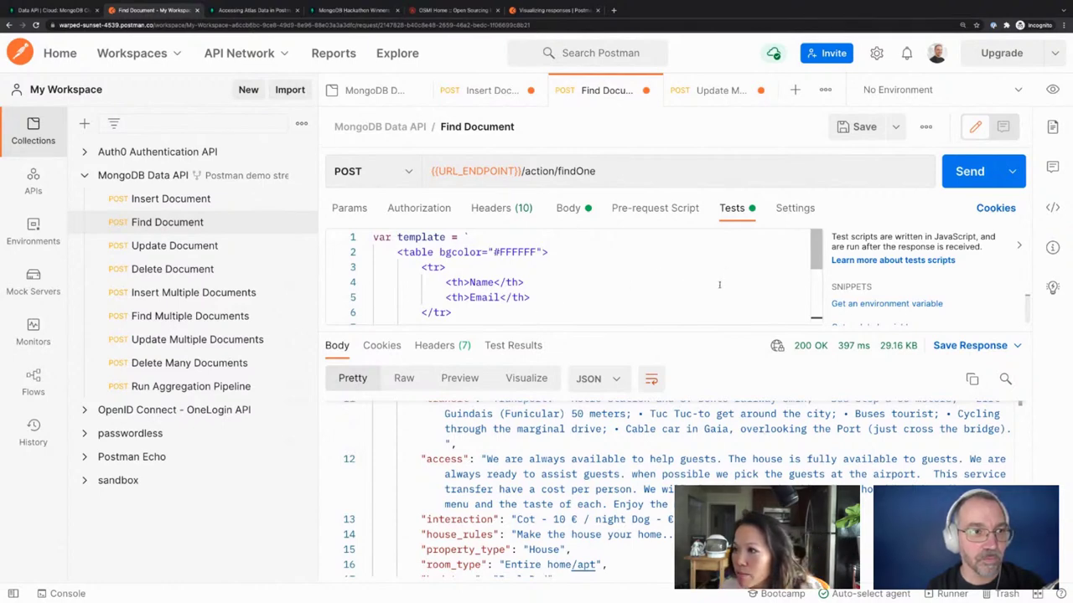
drag(711, 327, 709, 342)
mouse_move(706, 426)
mouse_down()
mouse_move(710, 474)
mouse_move(710, 443)
mouse_up()
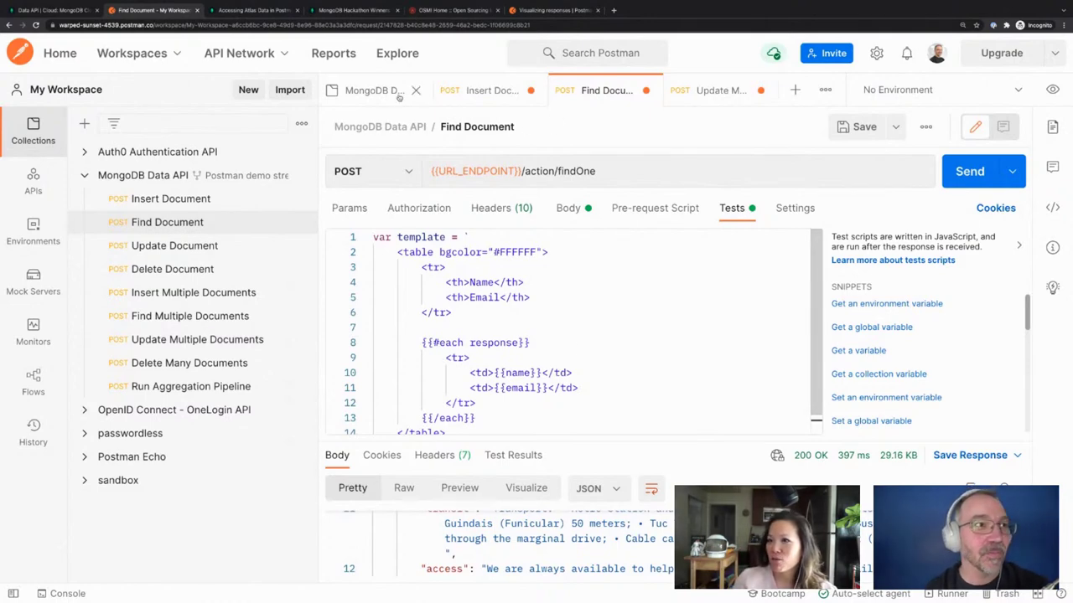
Select the pm.visualizer.set snippet on the Visualizing responses docs page
click(550, 11)
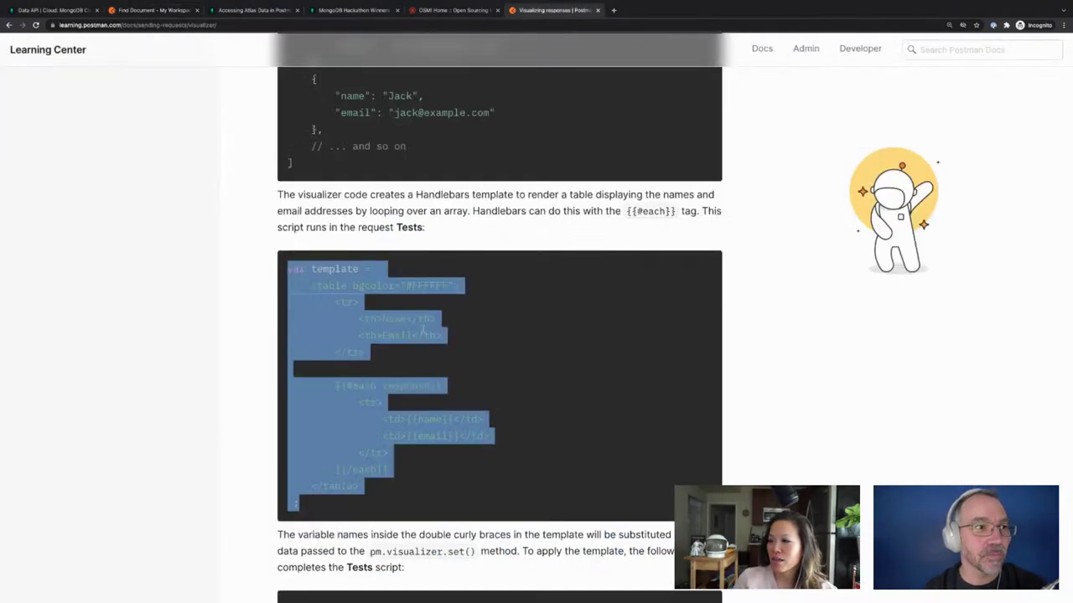
scroll(421, 328, down, 5)
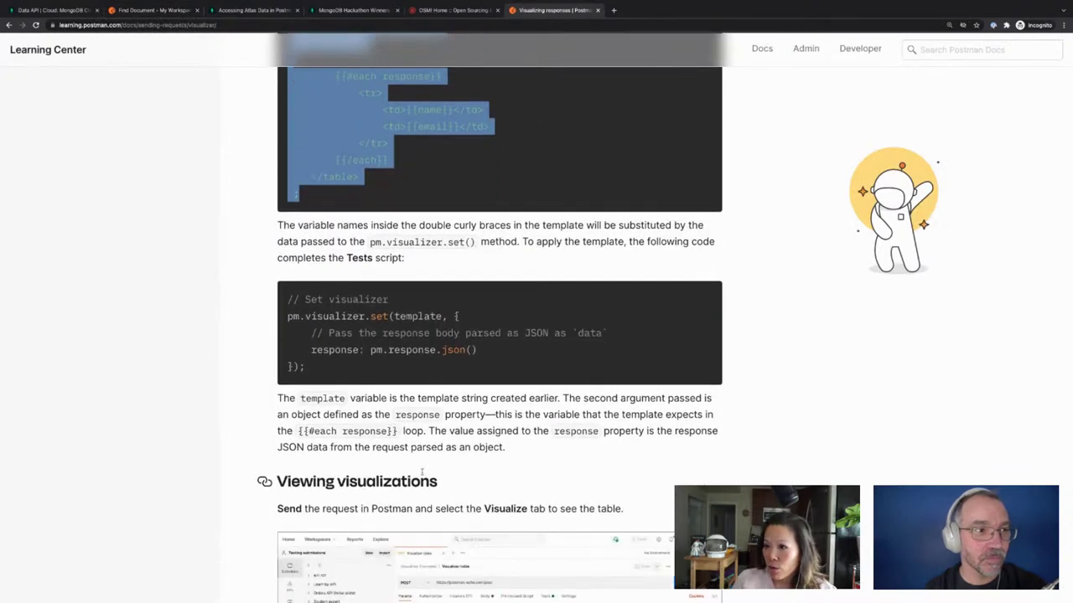
drag(312, 369, 285, 300)
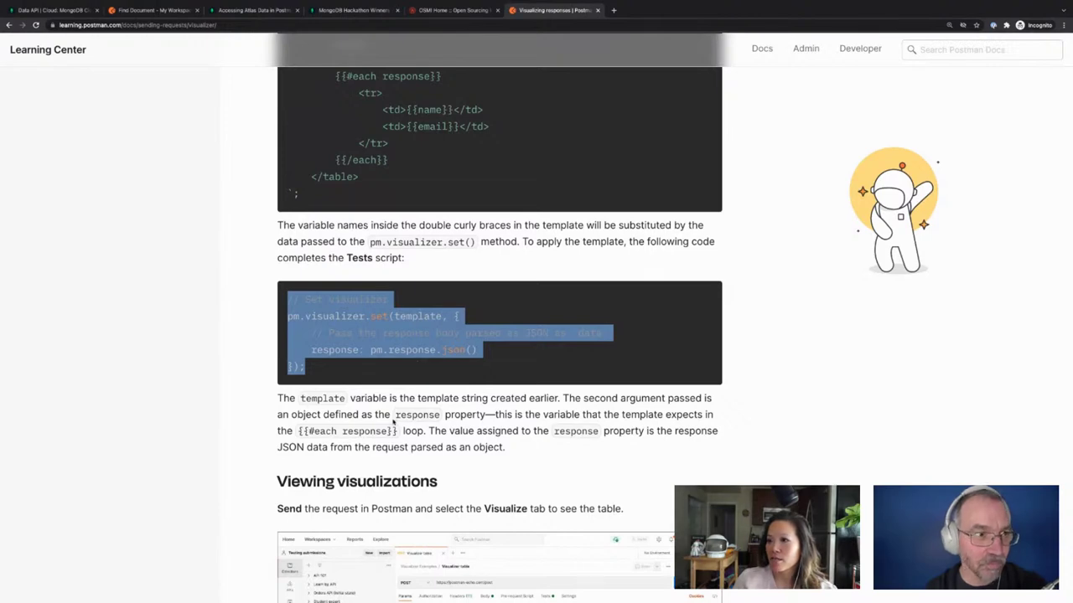
click(166, 11)
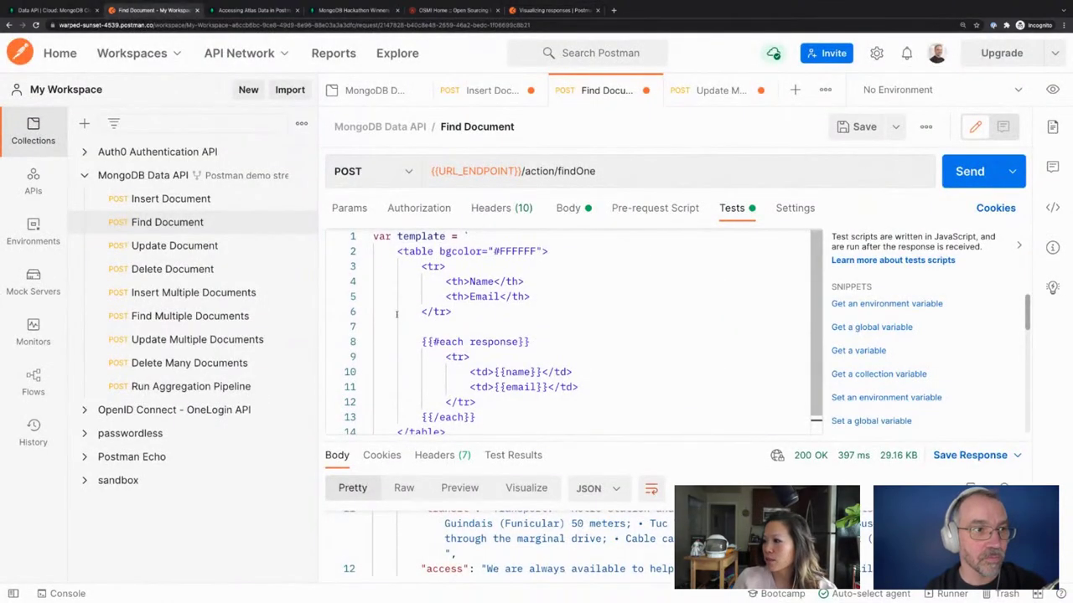
scroll(397, 315, down, 1)
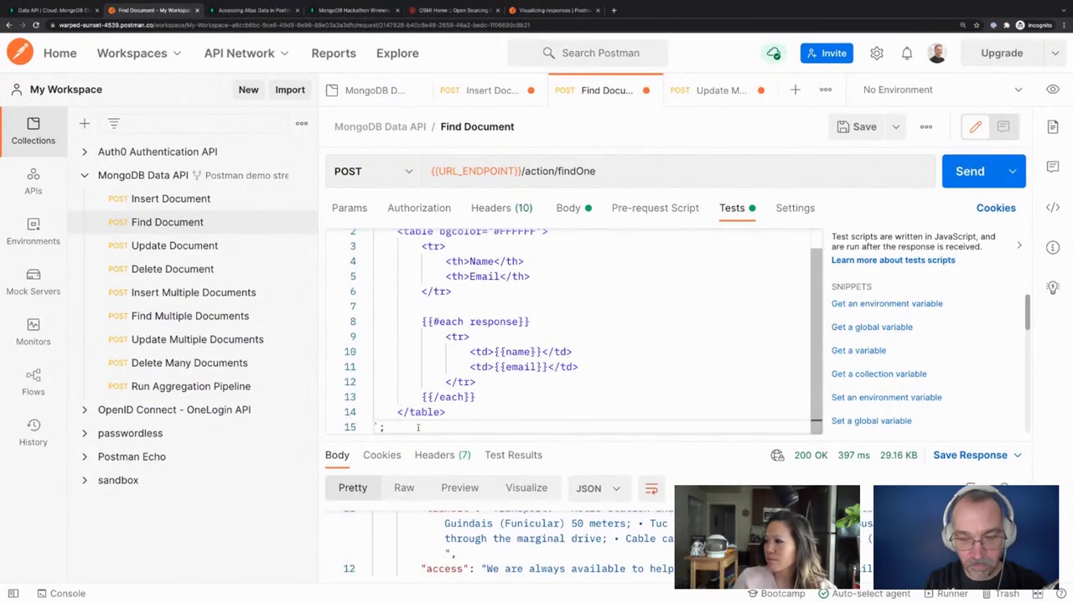
scroll(417, 427, down, 3)
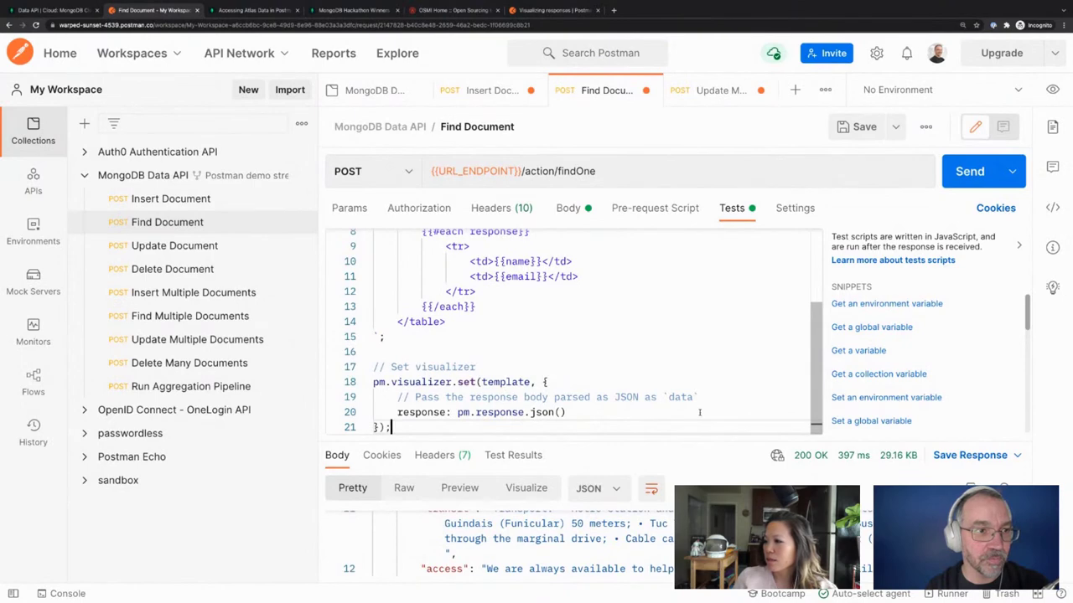
click(584, 411)
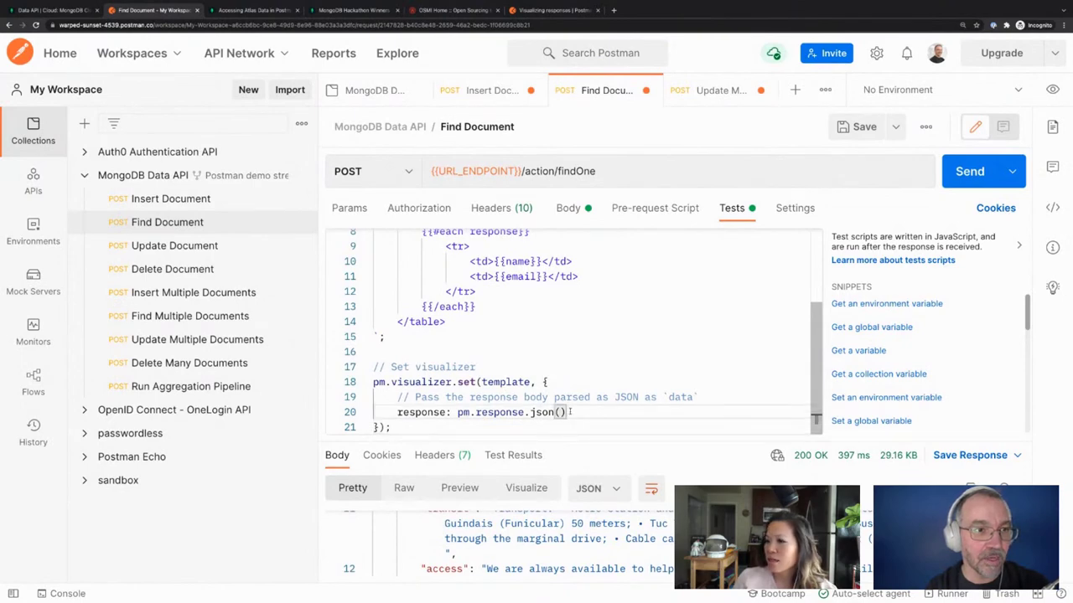
drag(584, 412, 529, 412)
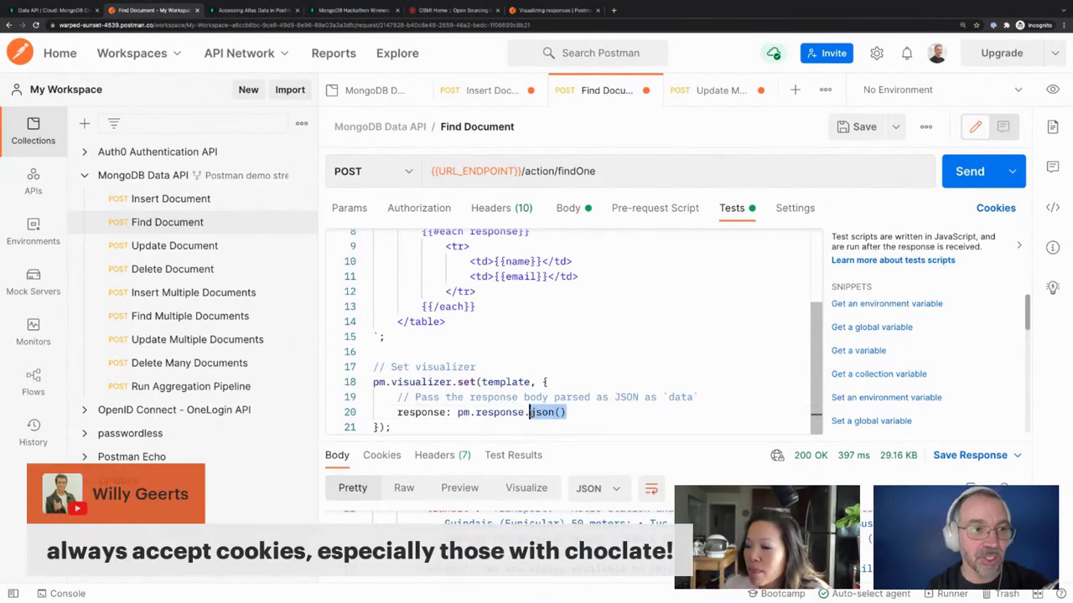
click(569, 412)
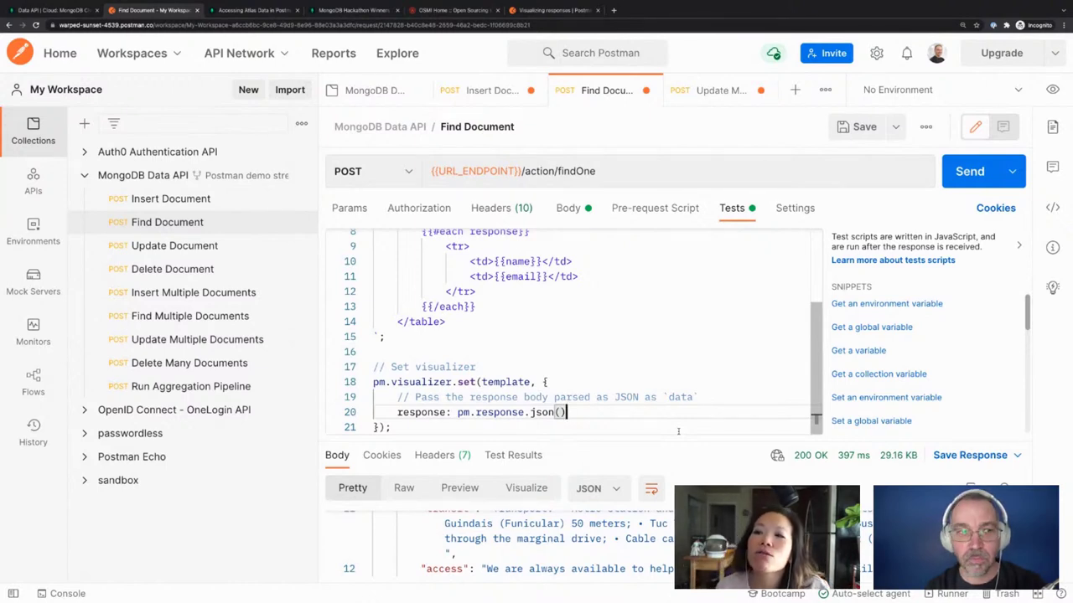
click(582, 398)
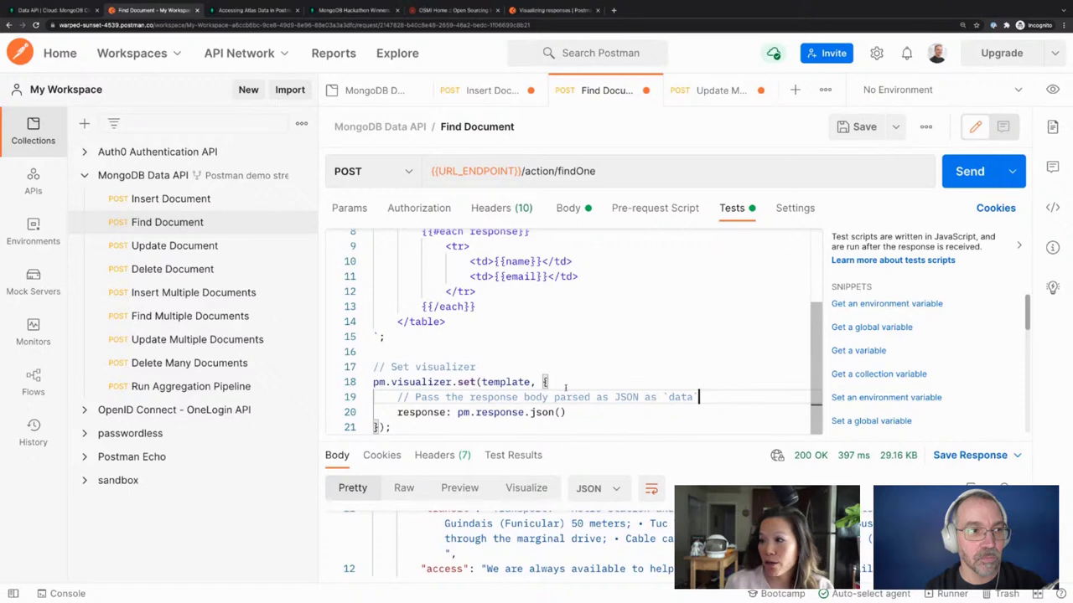
drag(374, 382, 414, 429)
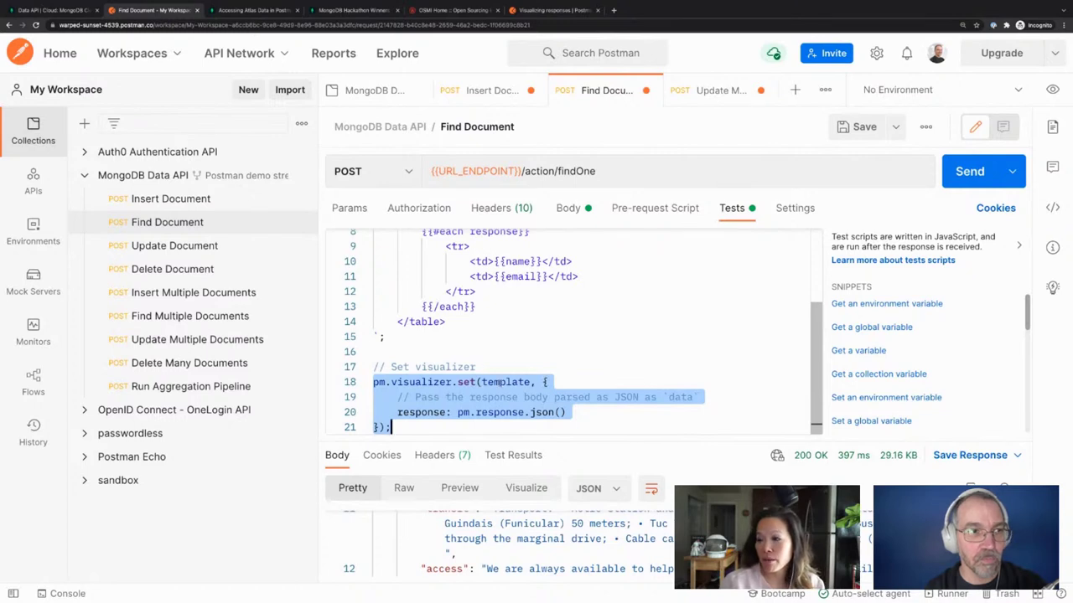
Check the header row, each loop and pm.response.json() lines, then enlarge the response pane
scroll(453, 318, up, 3)
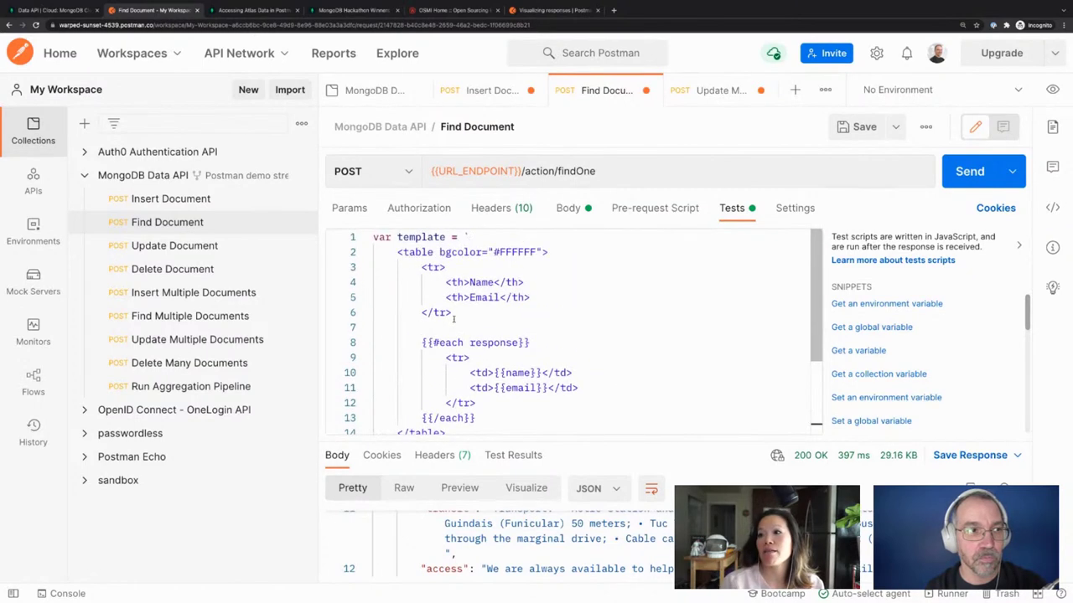
click(466, 313)
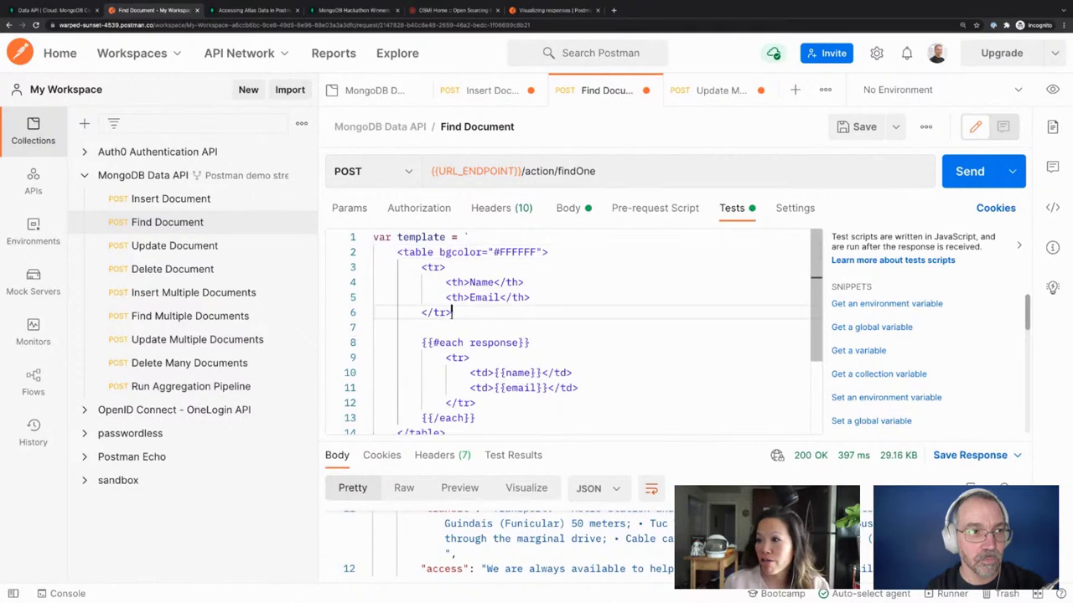
scroll(520, 403, down, 1)
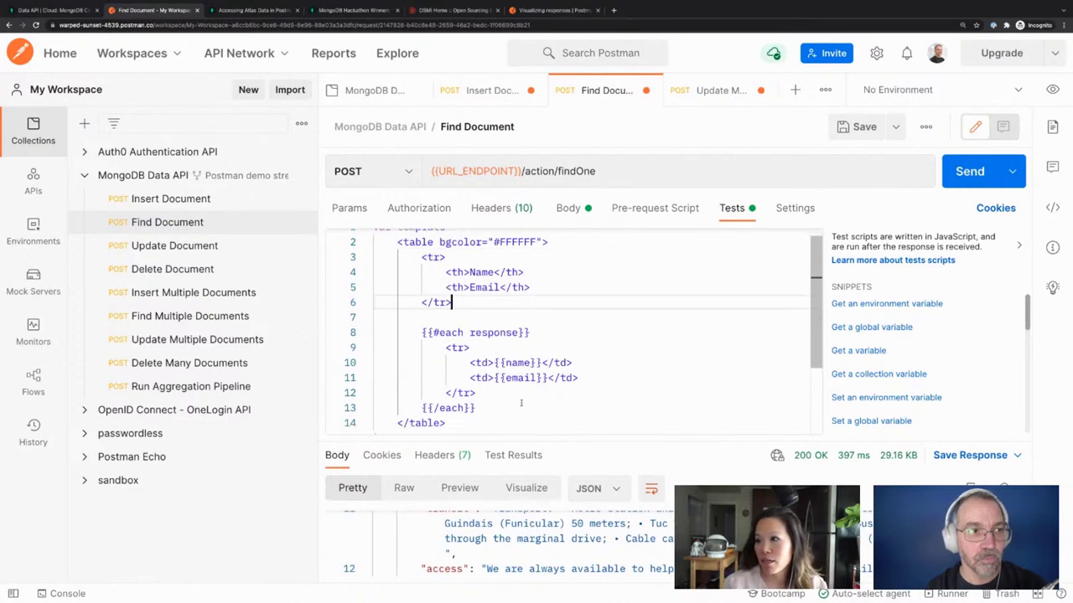
scroll(520, 403, down, 4)
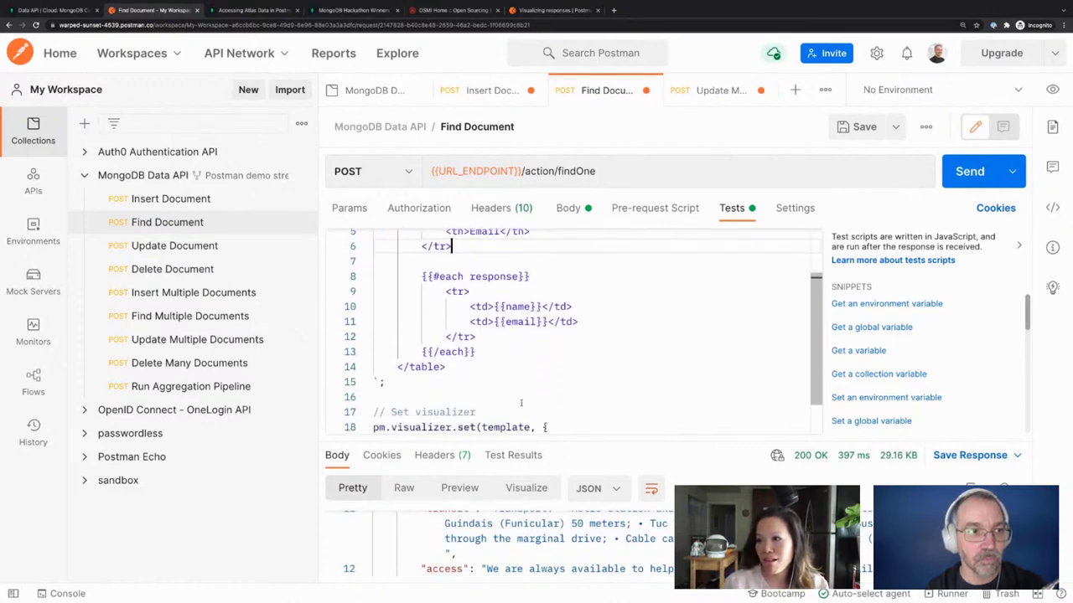
click(488, 351)
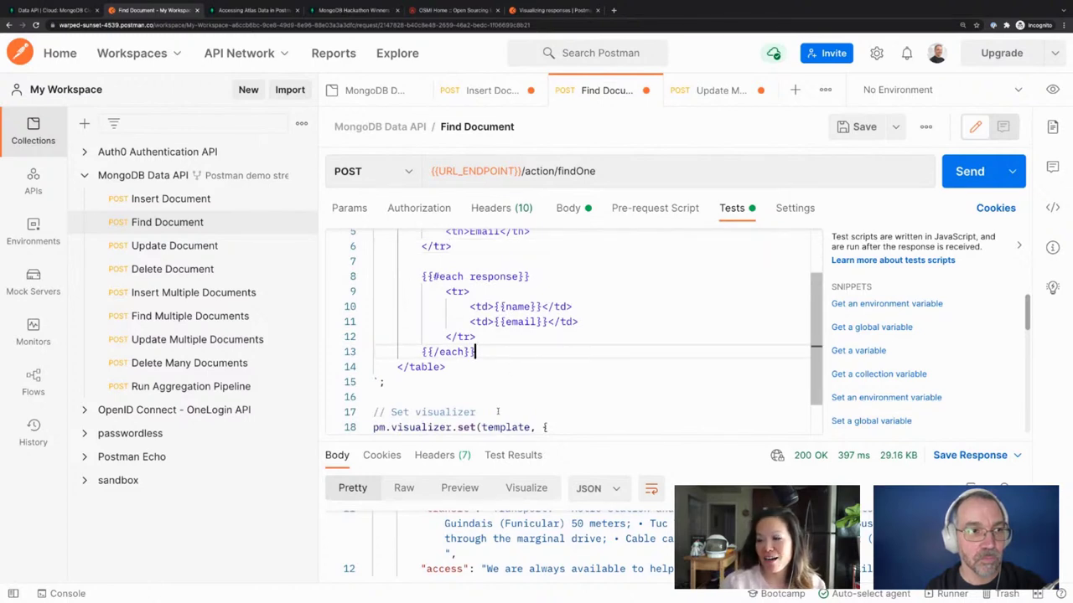
scroll(498, 411, down, 1)
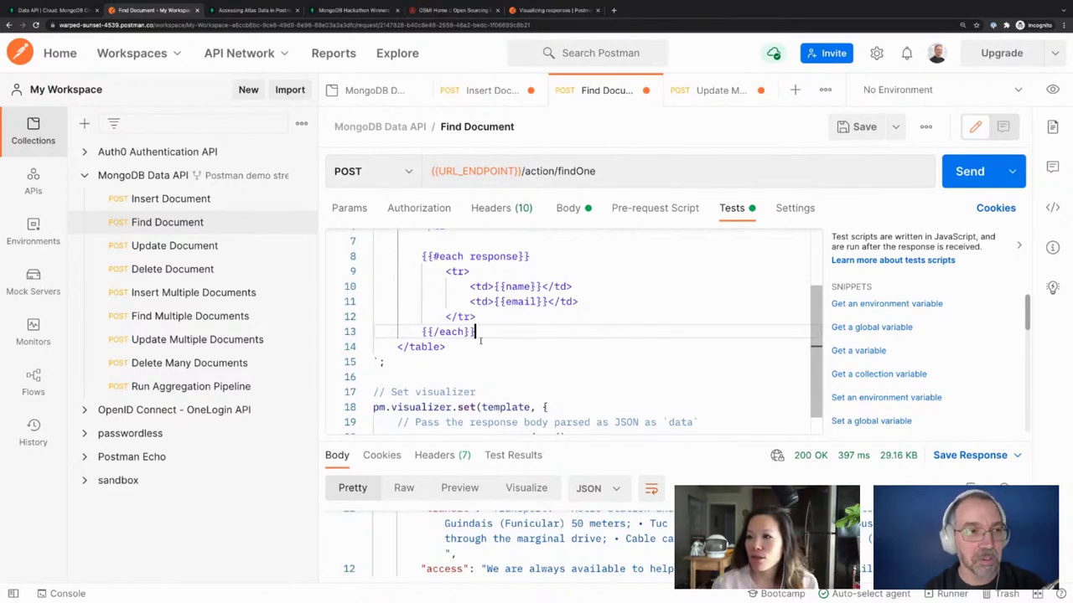
scroll(544, 348, down, 2)
click(576, 413)
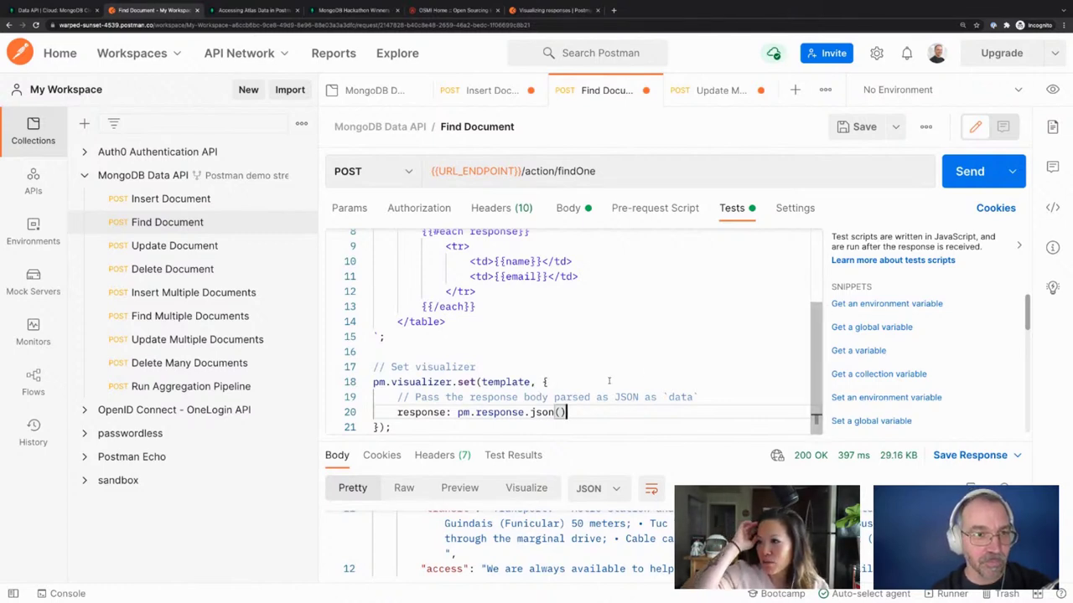
scroll(671, 335, up, 3)
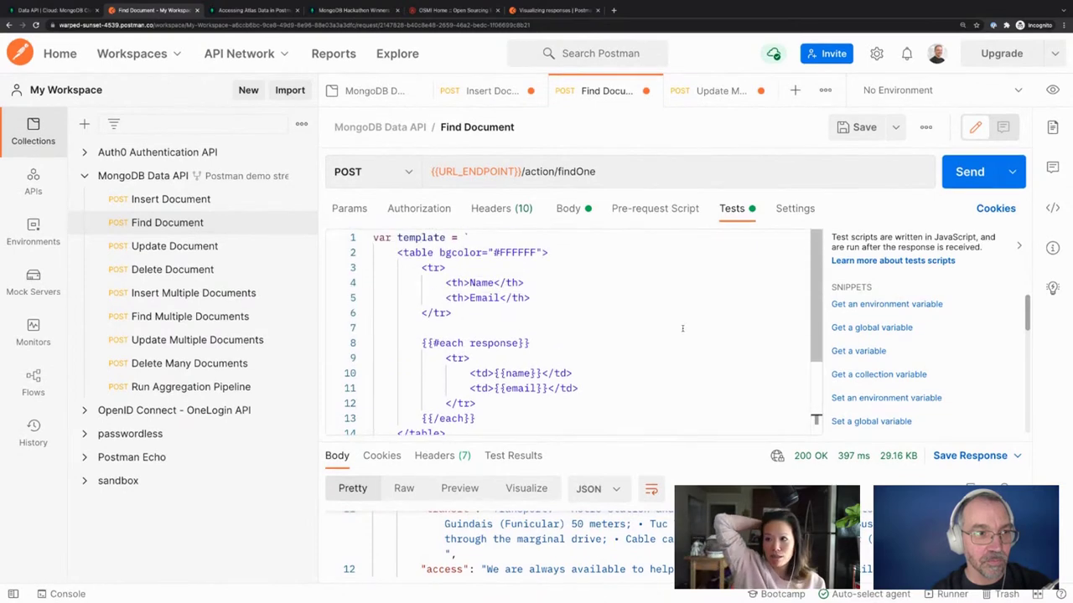
drag(701, 442, 702, 293)
Delete the entire Find Document Tests script and switch to the Find Multiple Documents request
scroll(674, 435, up, 2)
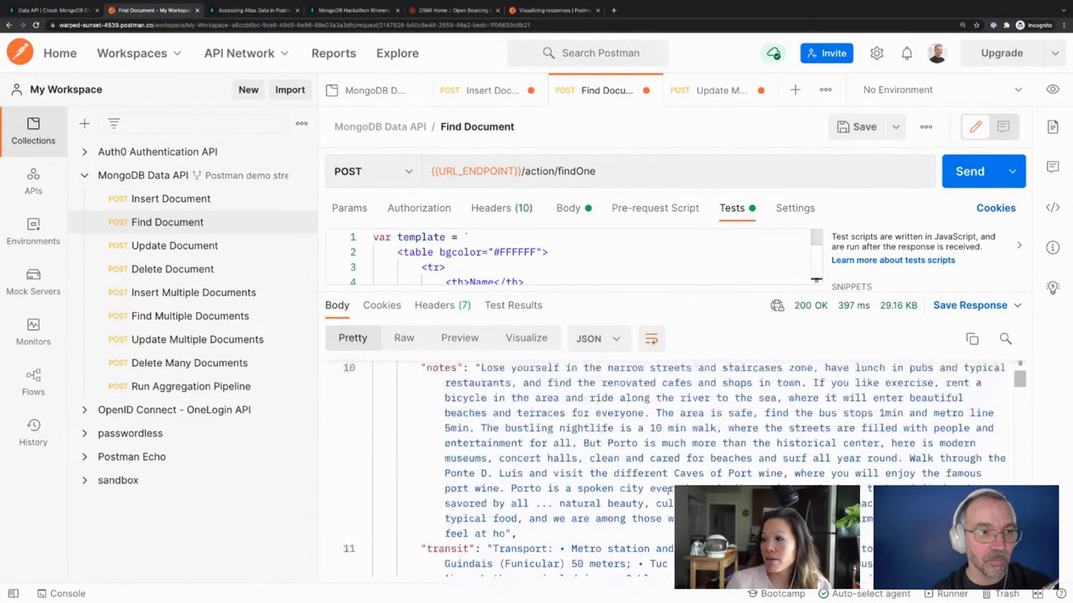
scroll(669, 489, up, 10)
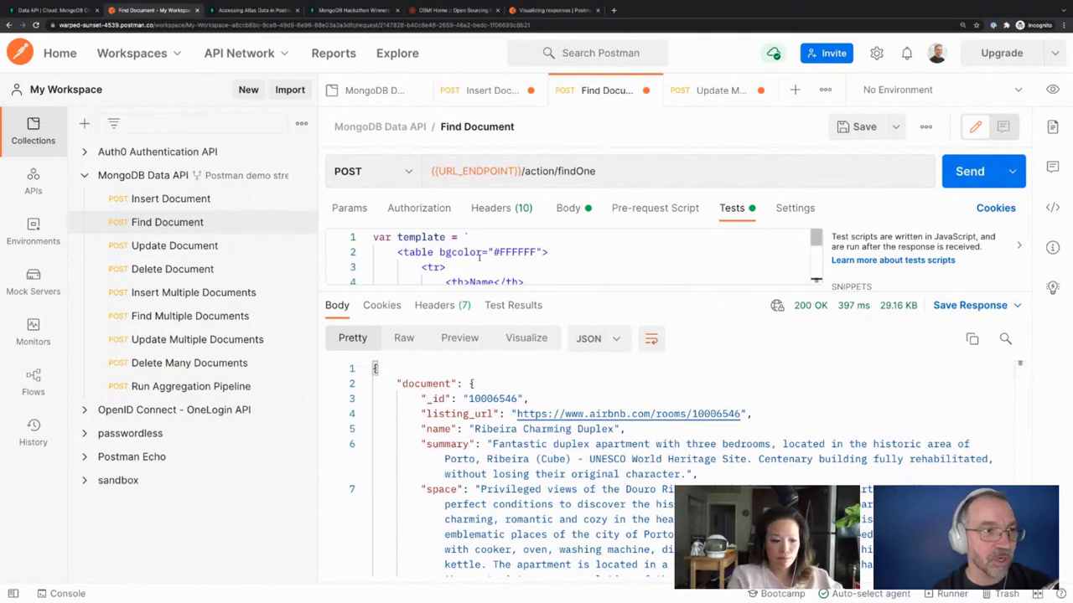
click(482, 252)
scroll(502, 263, down, 1)
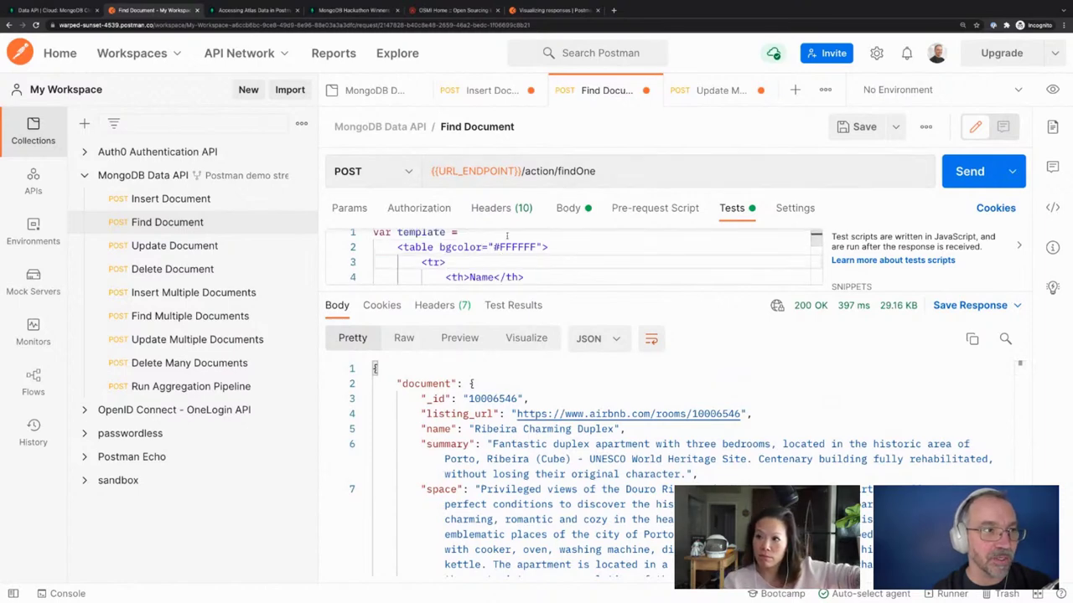
triple_click(505, 252)
key(ctrl+a)
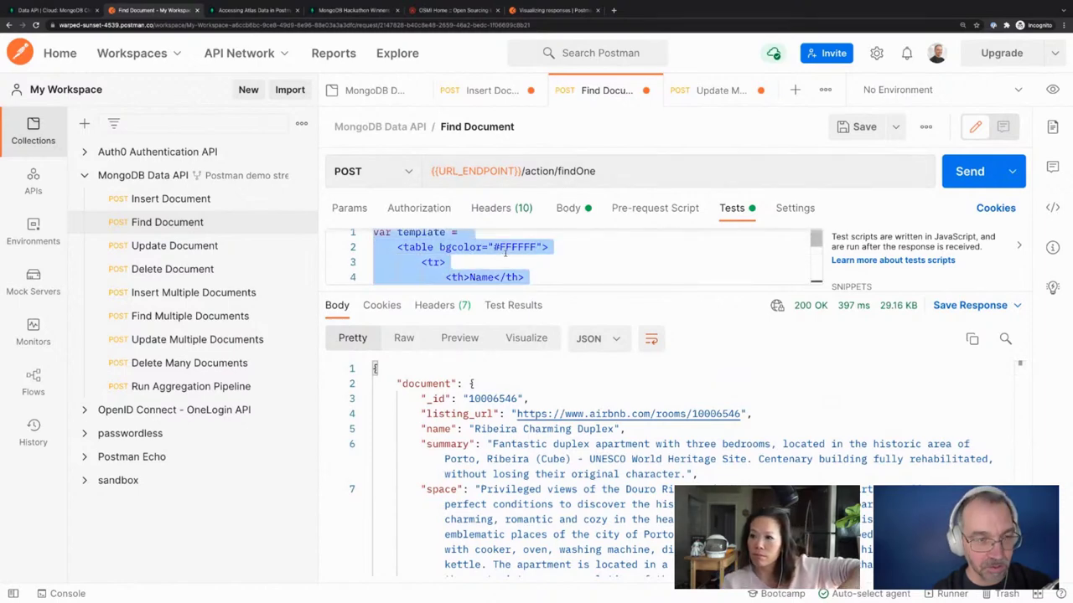
key(BackSpace)
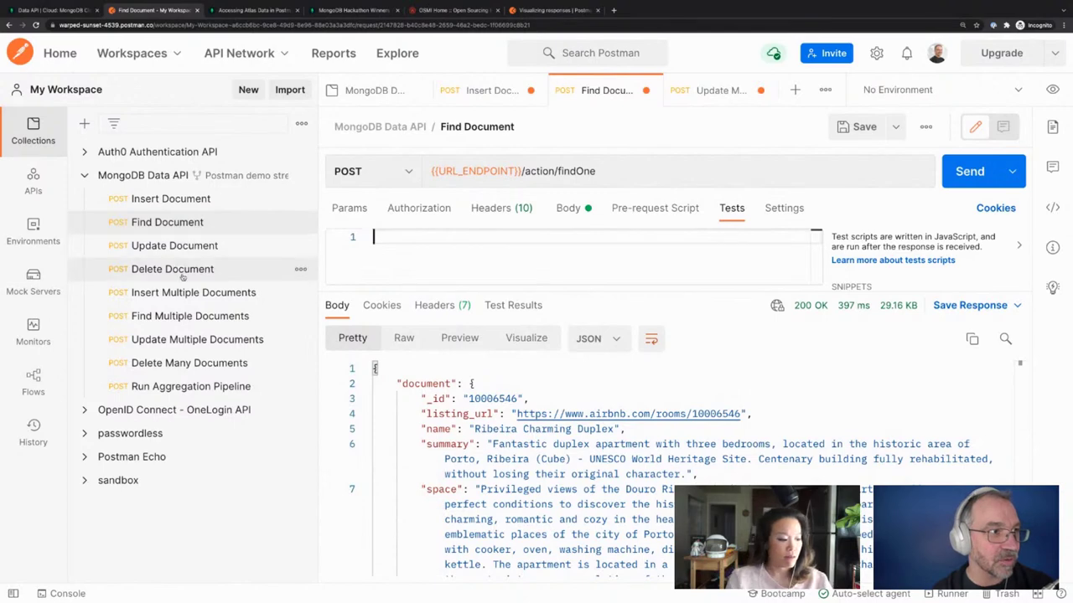
click(187, 317)
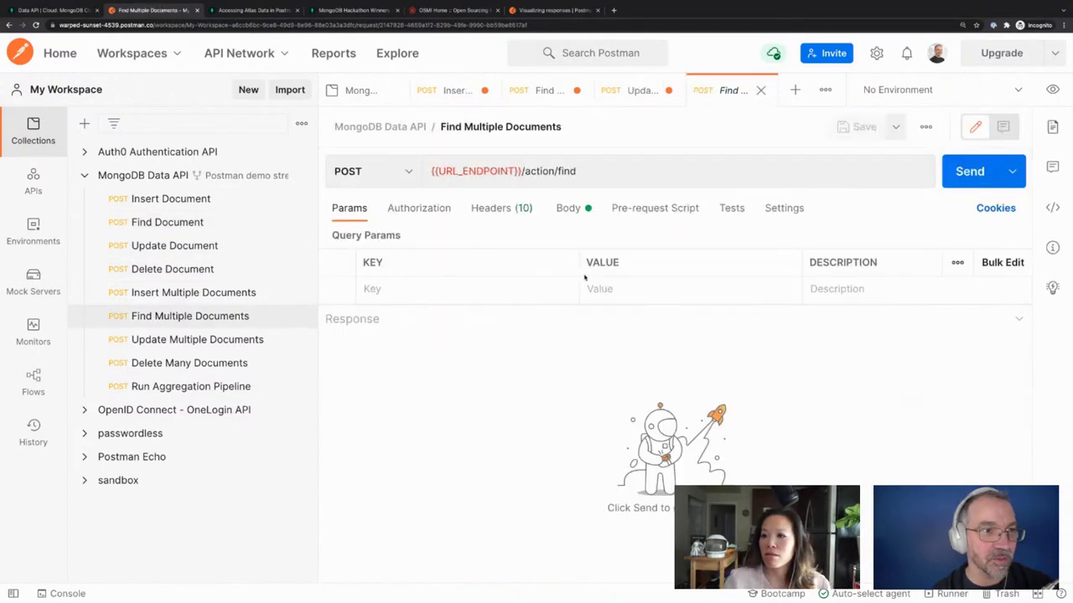
Send the Find Multiple Documents request unchanged and enlarge its raw JSON body view
click(568, 207)
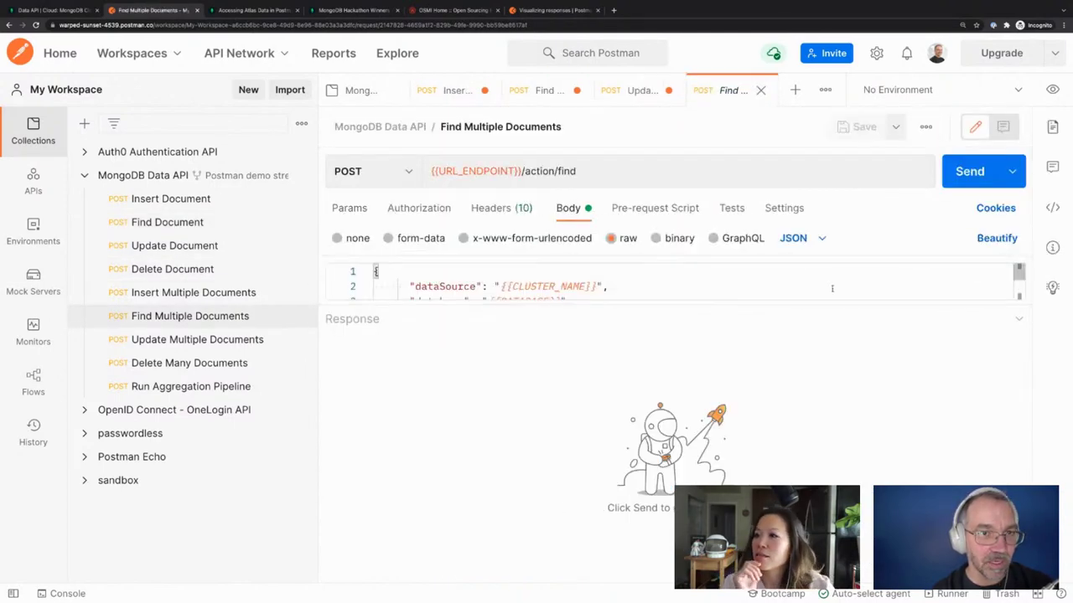
click(970, 173)
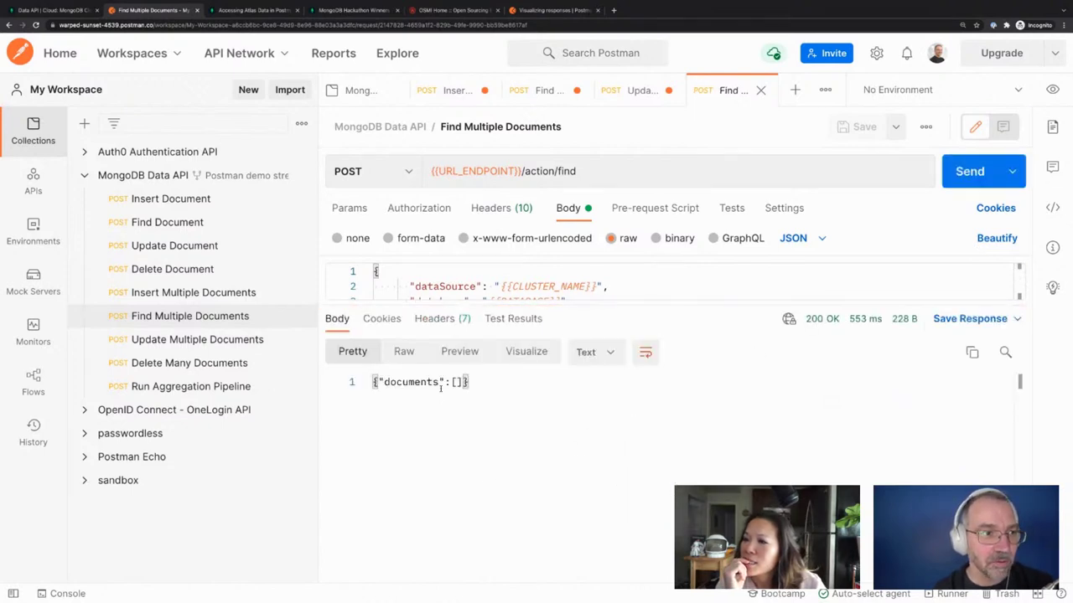
drag(495, 306, 495, 394)
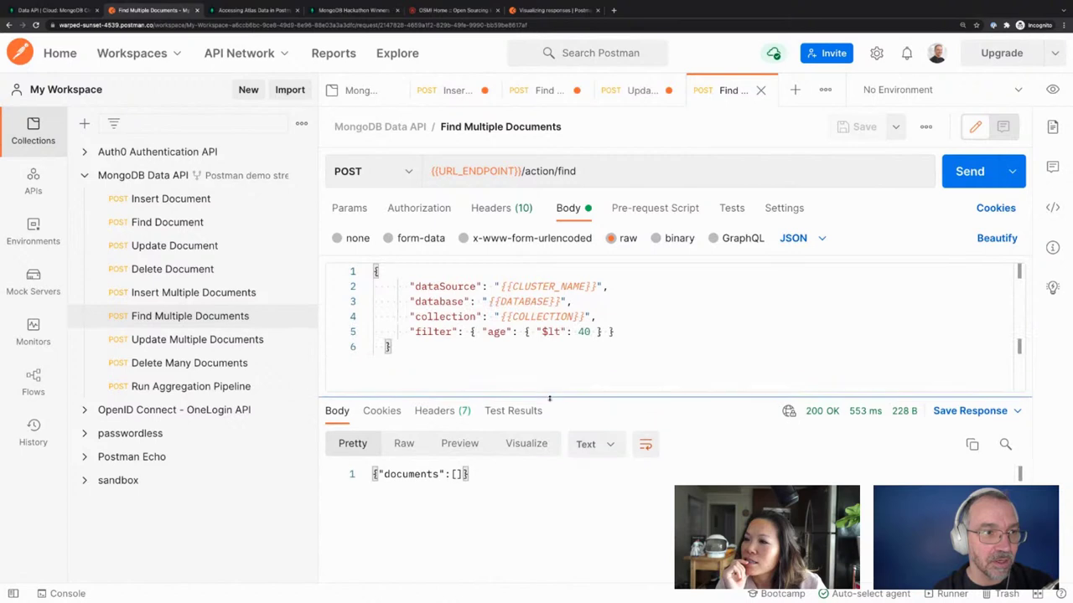
Delete the age condition from the filter, resend it, and open Run Aggregation Pipeline
drag(478, 332, 600, 332)
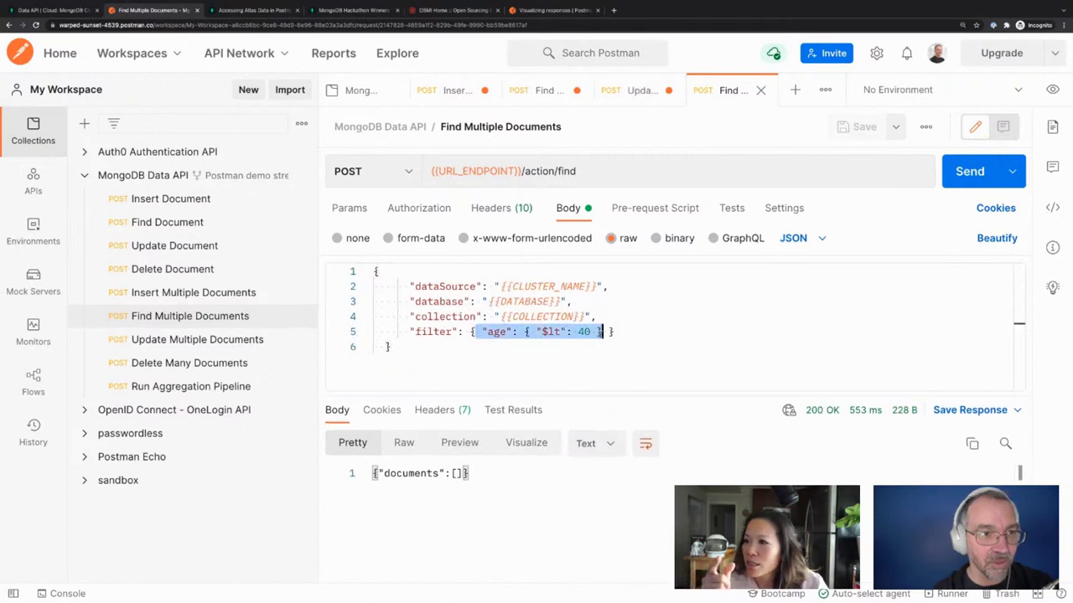
key(BackSpace)
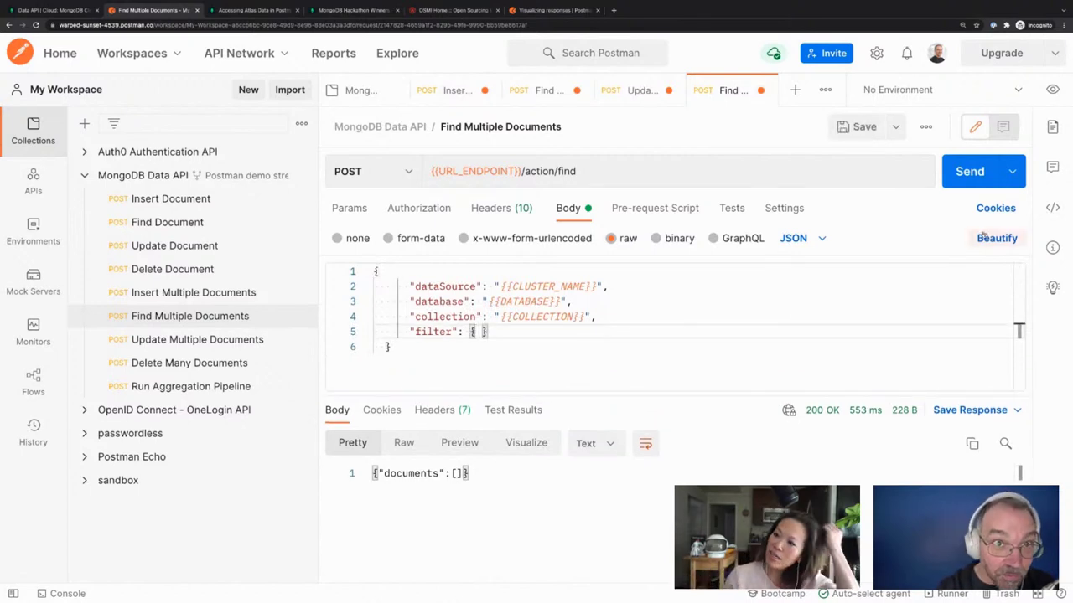
click(969, 171)
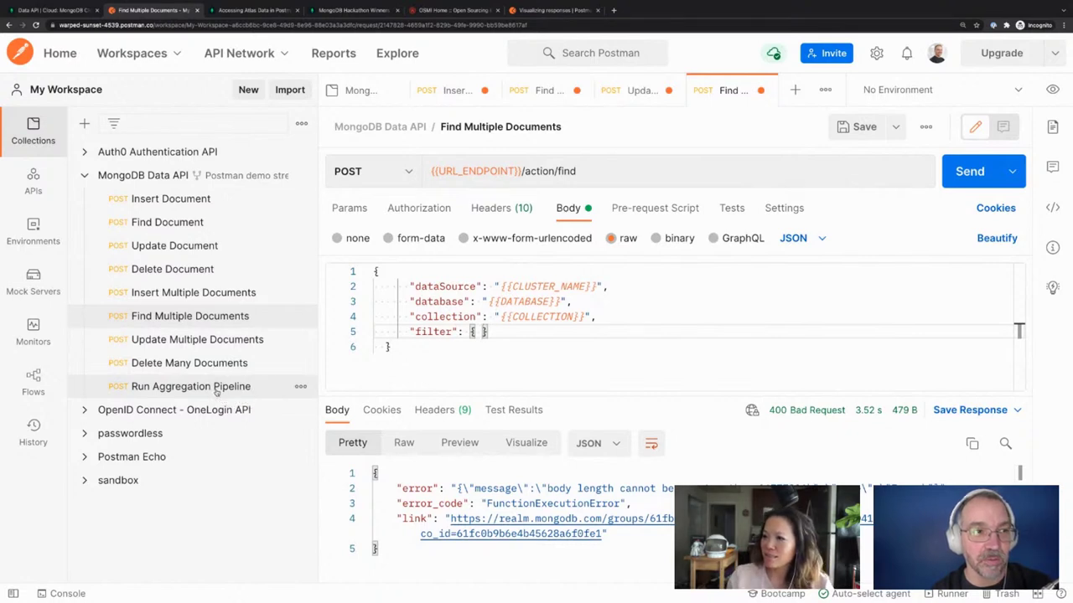
click(217, 387)
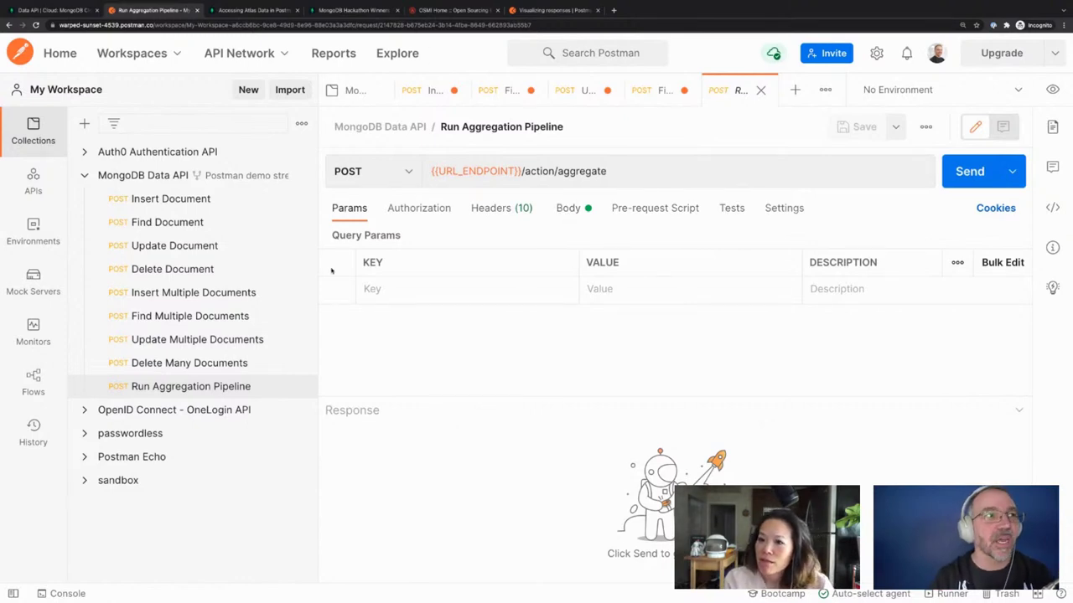
In Atlas, go to Databases, browse collections, and open the Aggregation builder for postman.foods
click(50, 11)
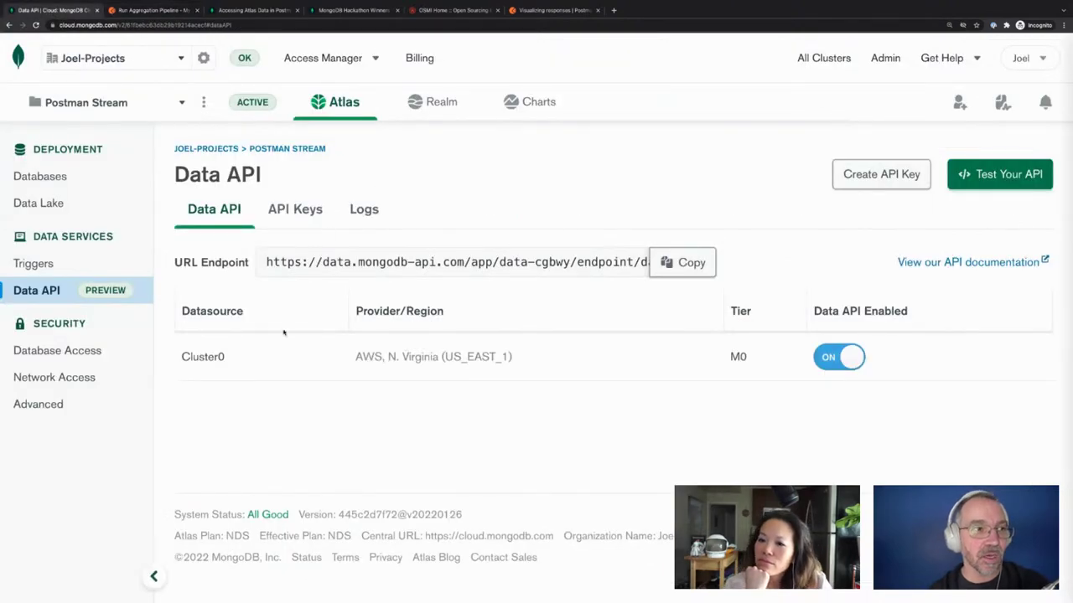
click(50, 177)
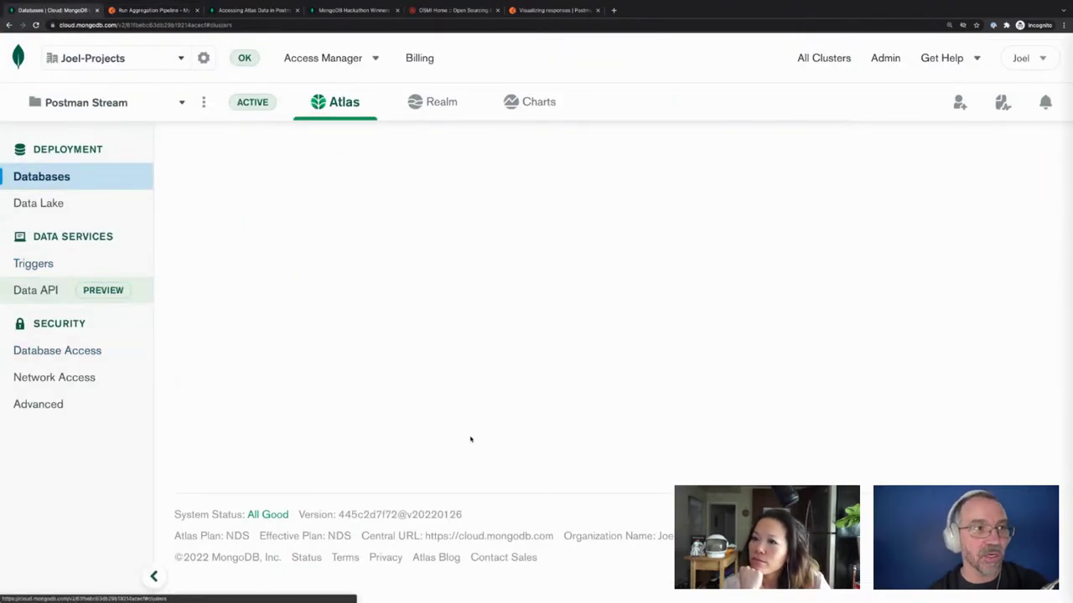
click(528, 323)
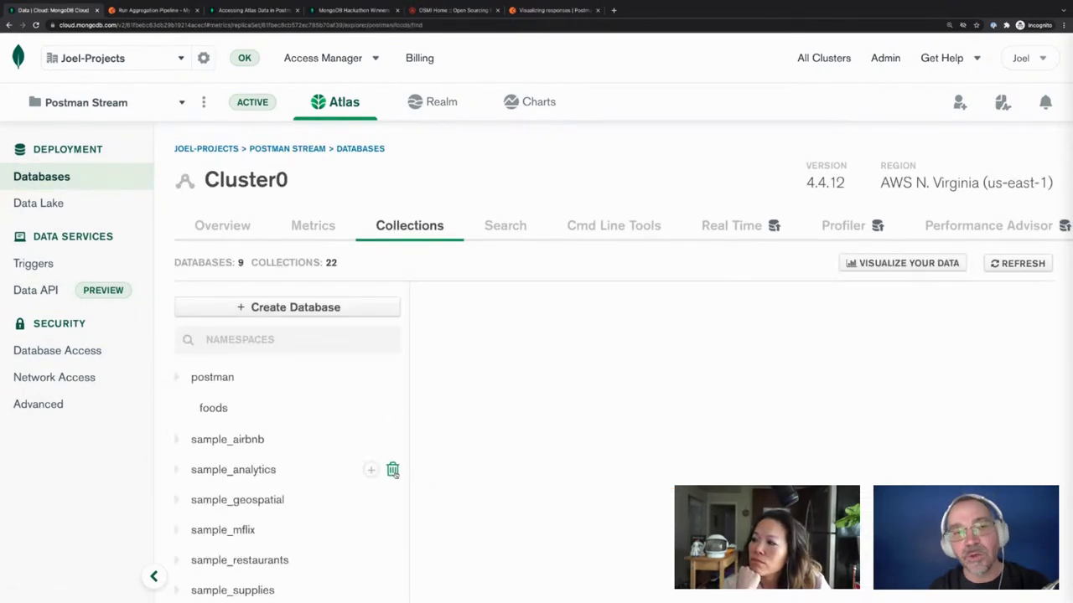
scroll(306, 501, down, 2)
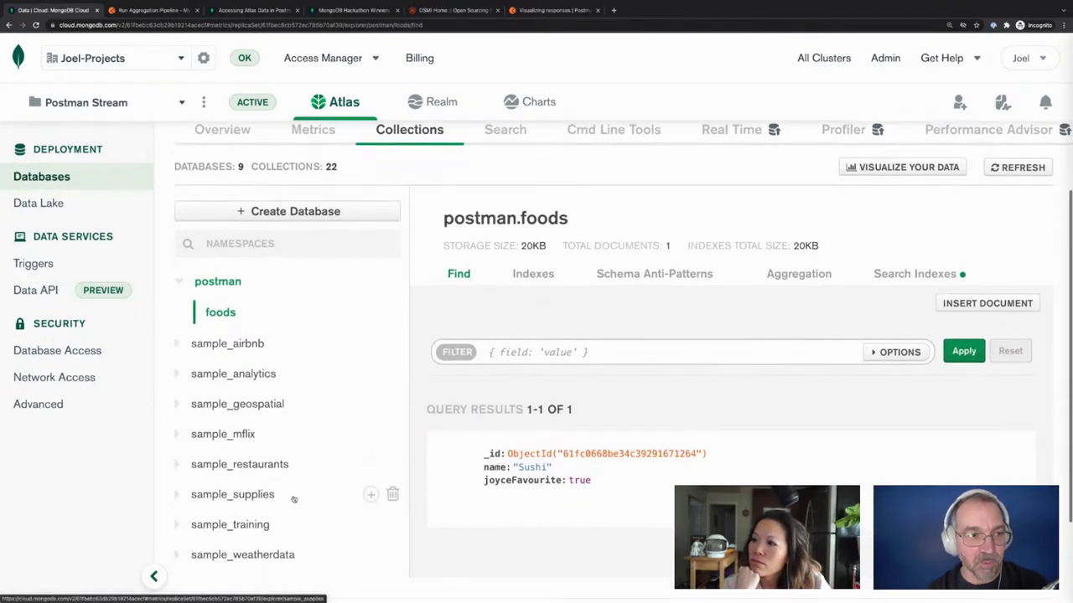
scroll(654, 484, up, 2)
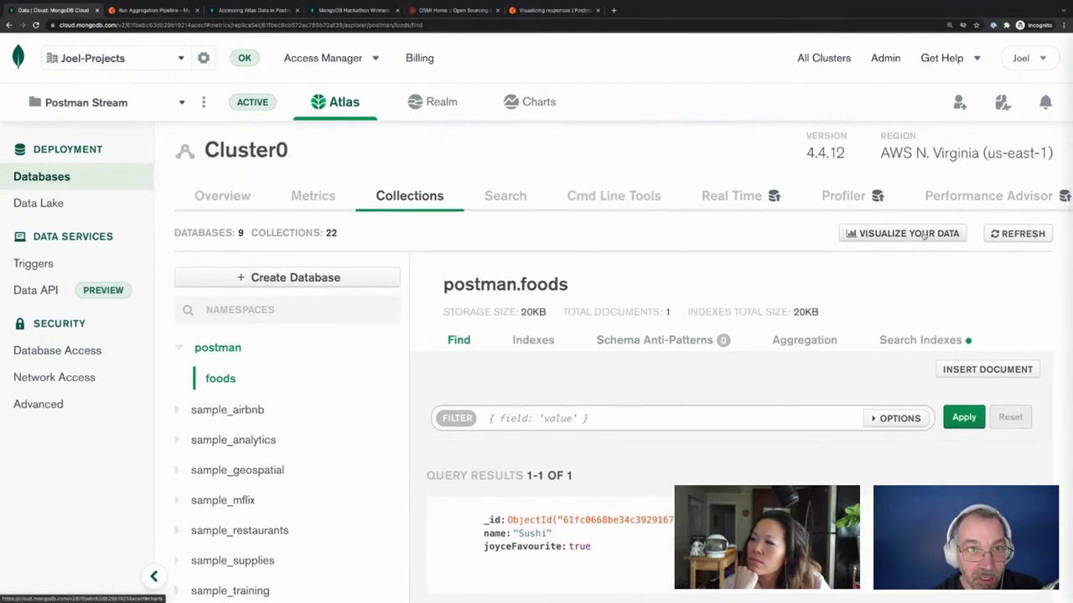
scroll(565, 196, right, 4)
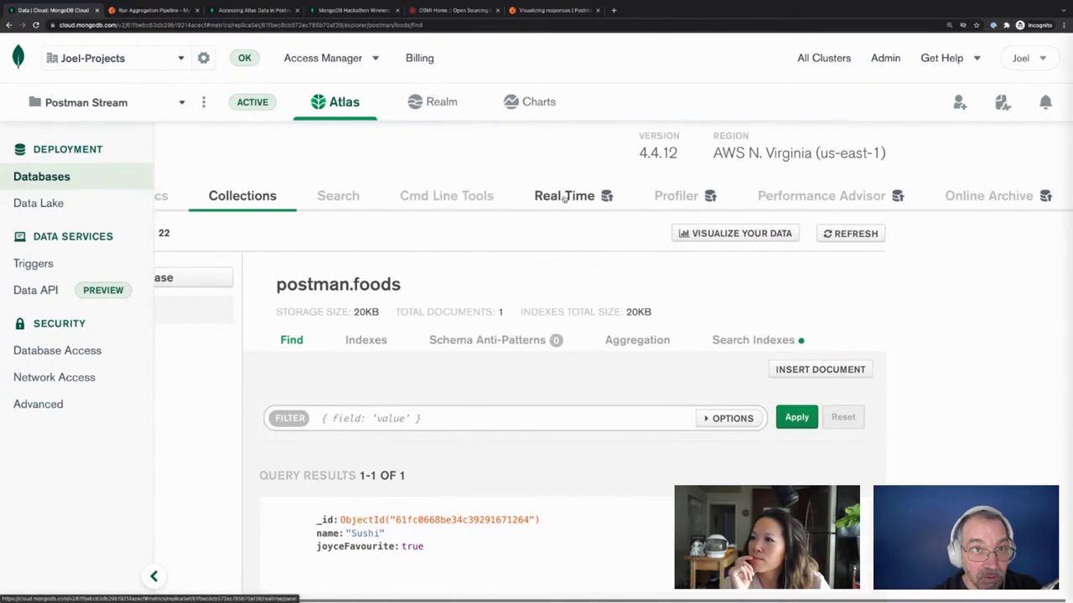
scroll(305, 262, left, 4)
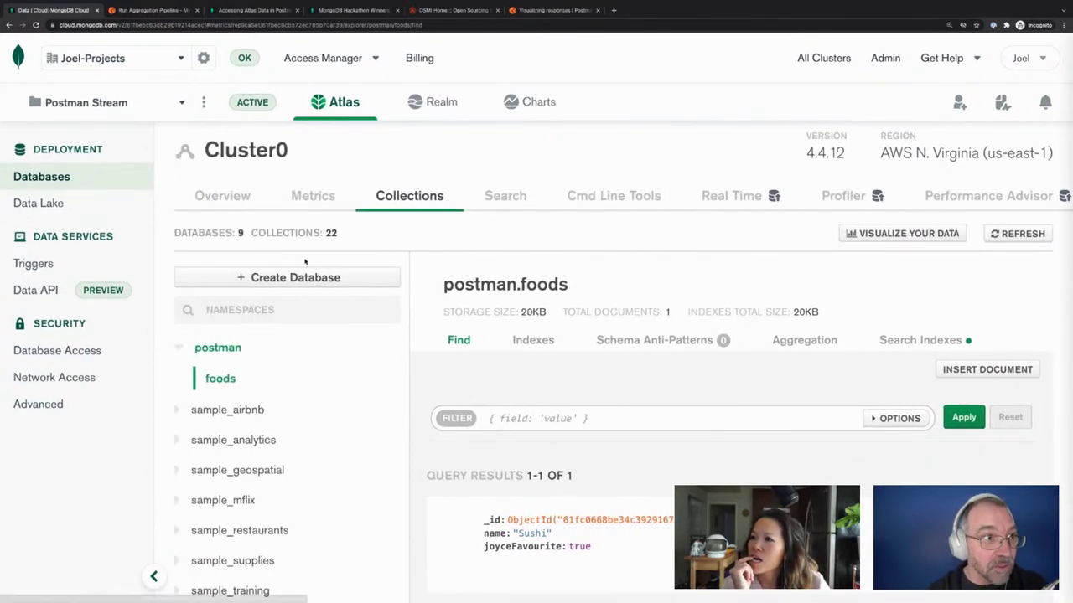
click(827, 352)
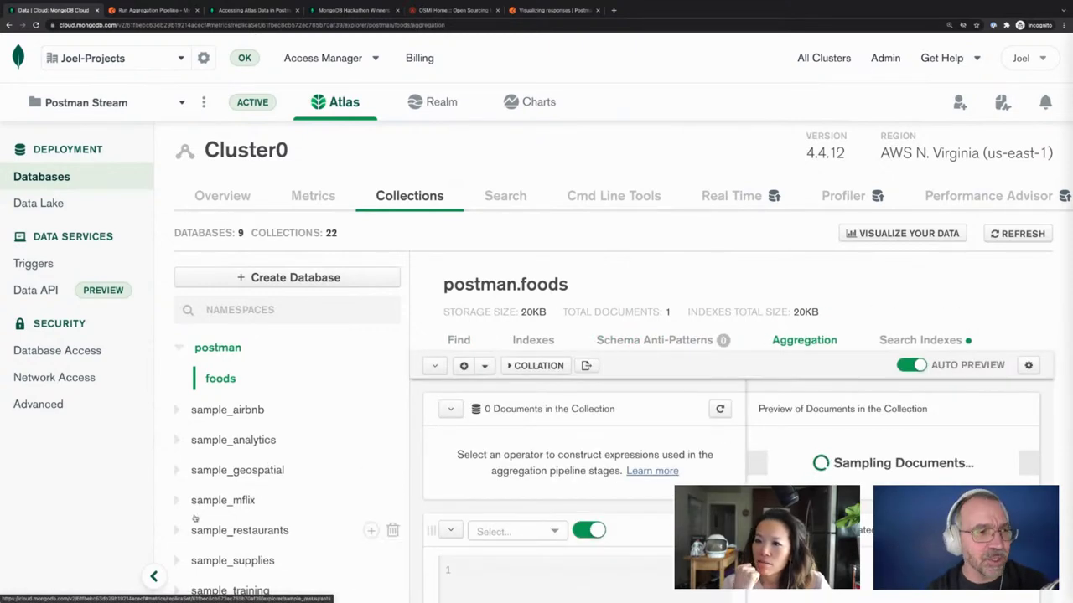
scroll(194, 518, down, 1)
Open the aggregation builder for the sample_mflix.movies collection
click(224, 454)
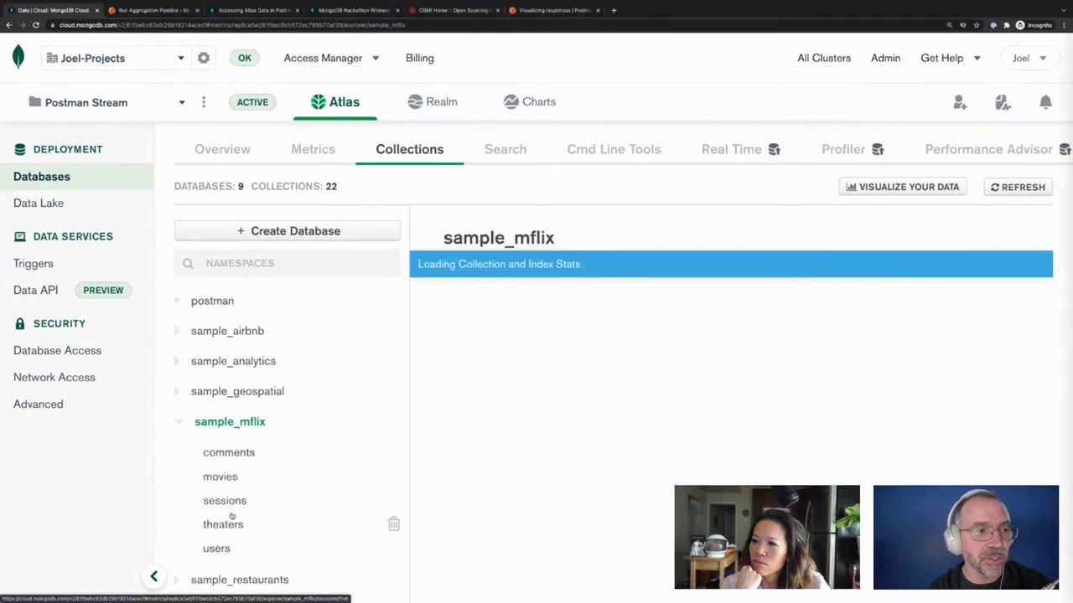
click(221, 477)
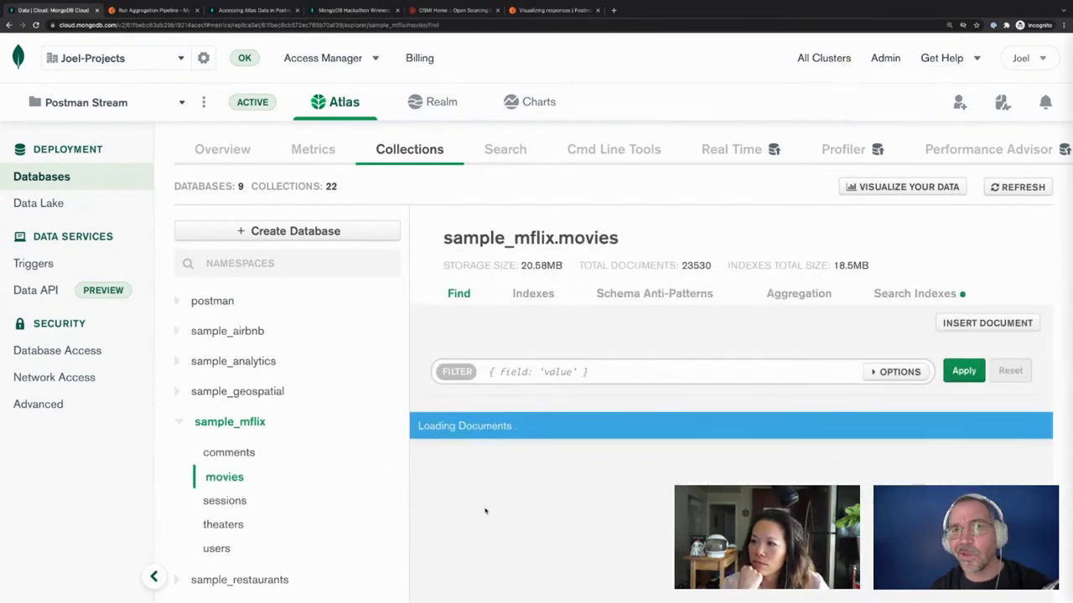
click(816, 296)
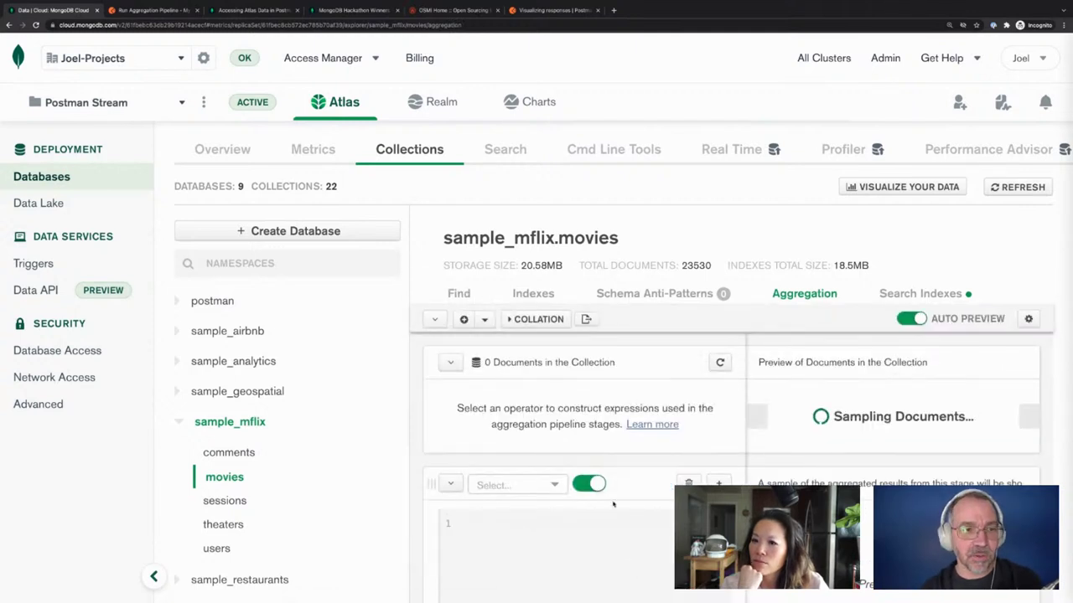
Add a first pipeline stage of type $limit set to 10
scroll(596, 487, down, 1)
scroll(556, 476, down, 2)
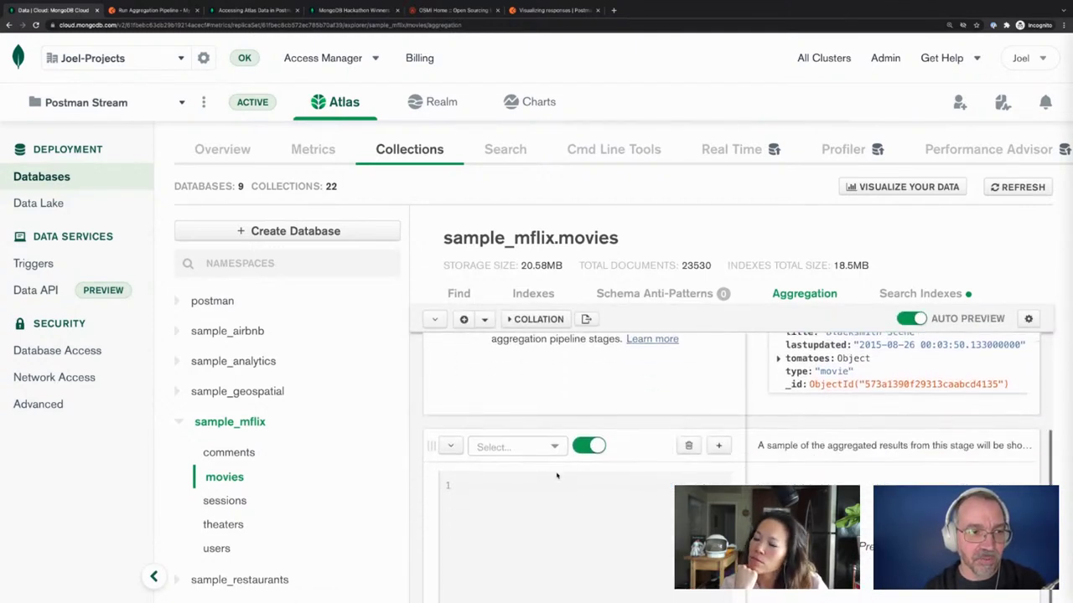
click(555, 445)
scroll(528, 515, down, 5)
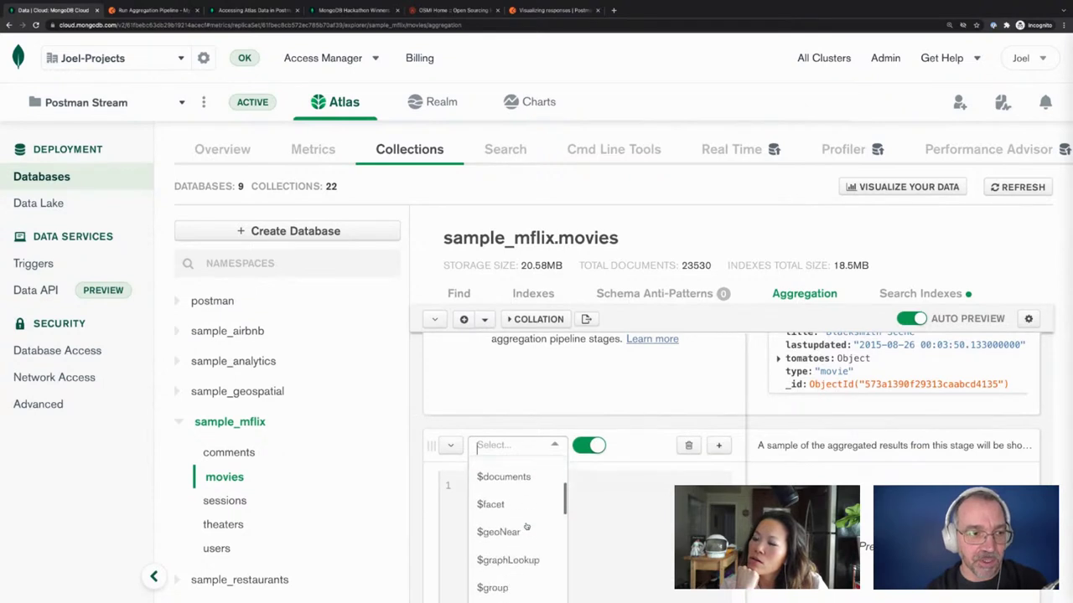
click(514, 480)
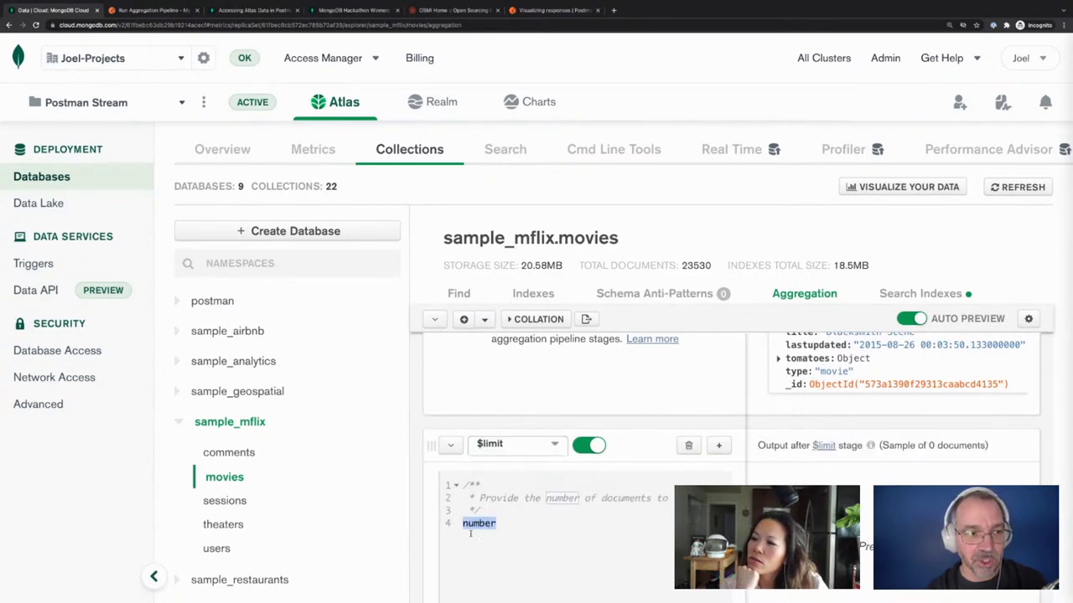
text(10)
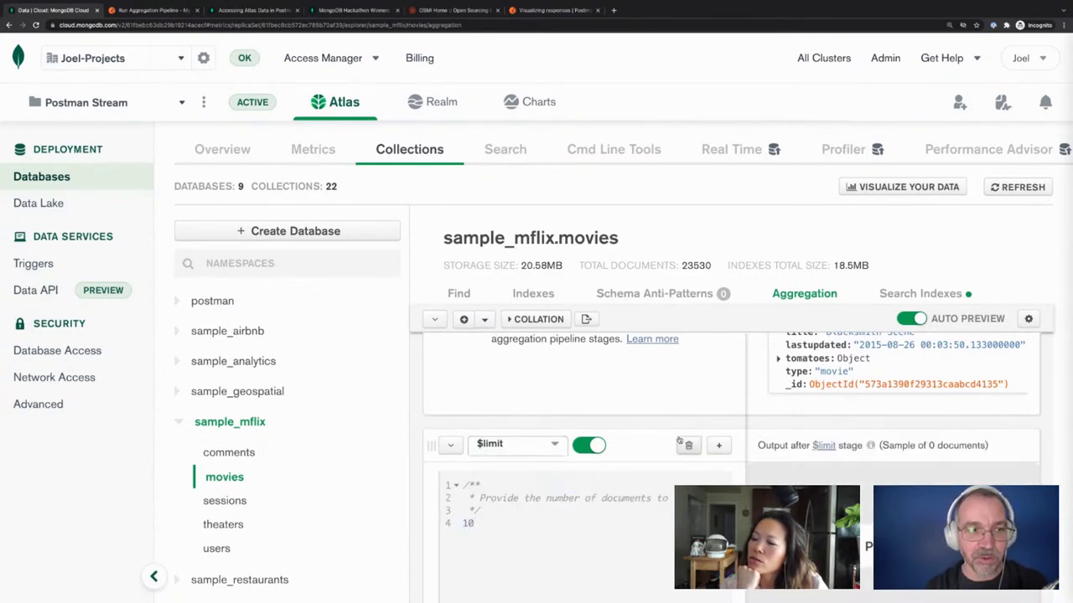
scroll(603, 477, down, 2)
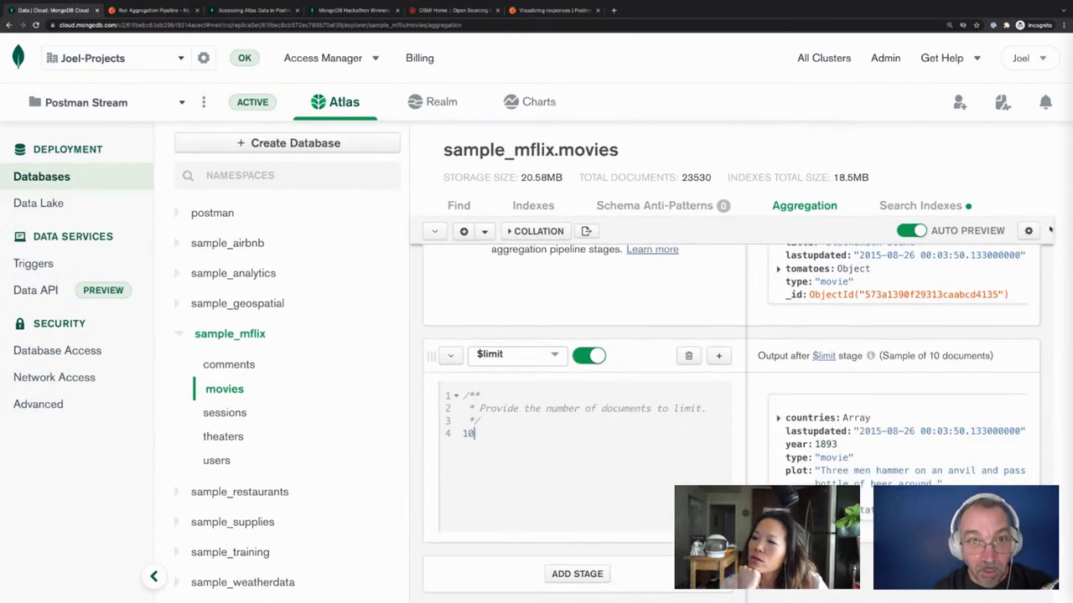
Export the $limit pipeline as NODE code, copy it, and return to Postman
click(586, 231)
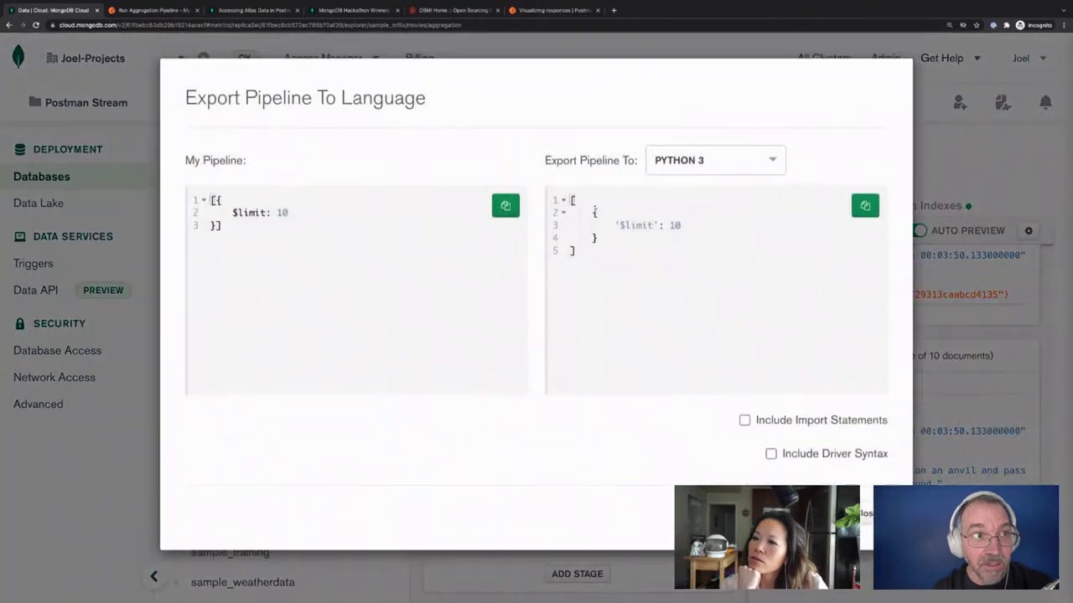
double_click(548, 196)
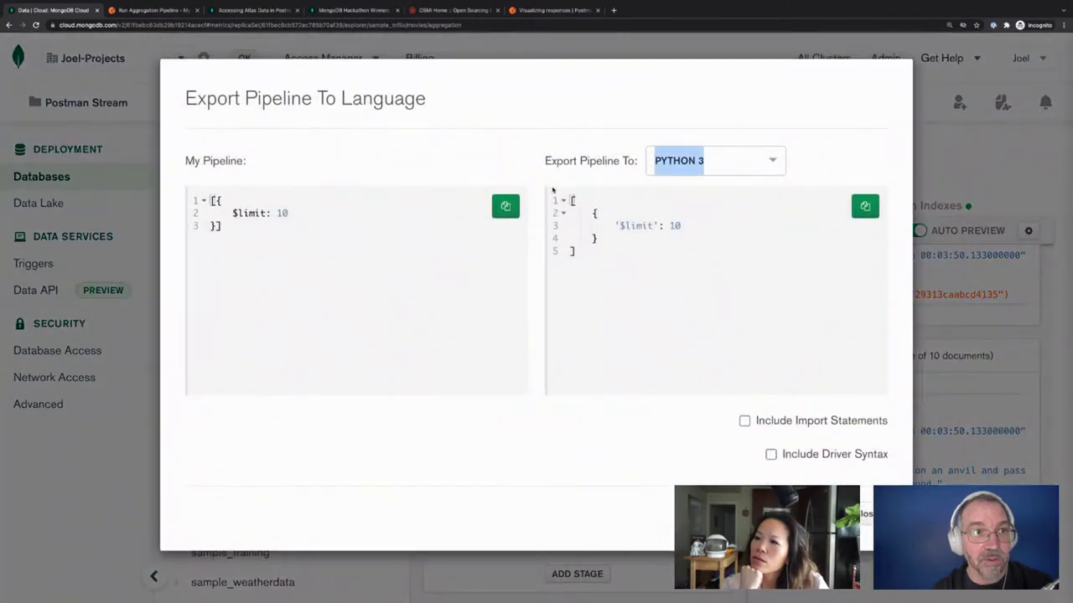
click(687, 162)
click(671, 215)
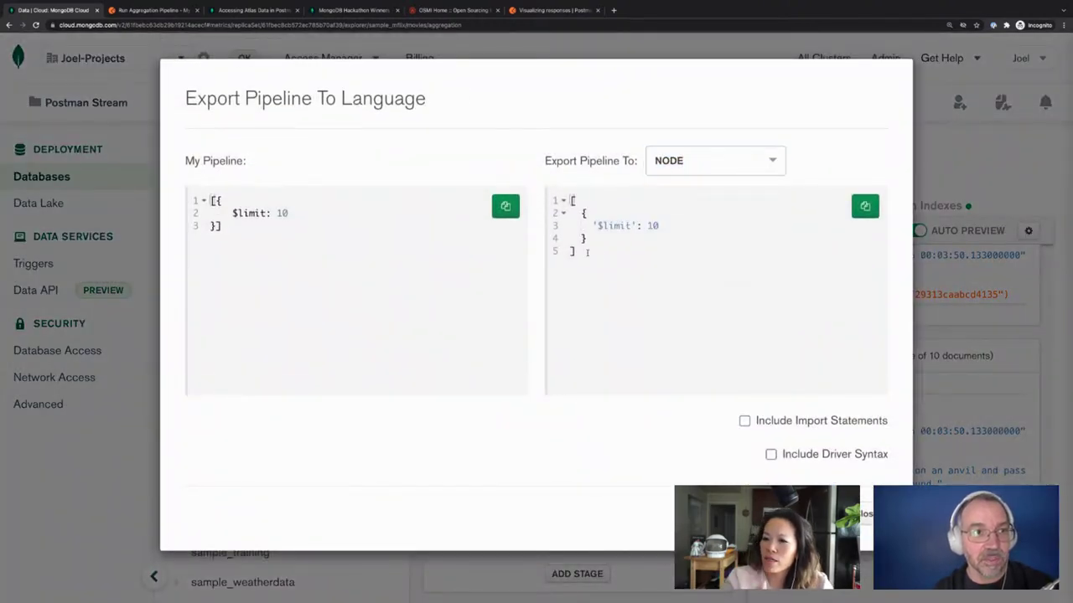
drag(587, 253, 569, 199)
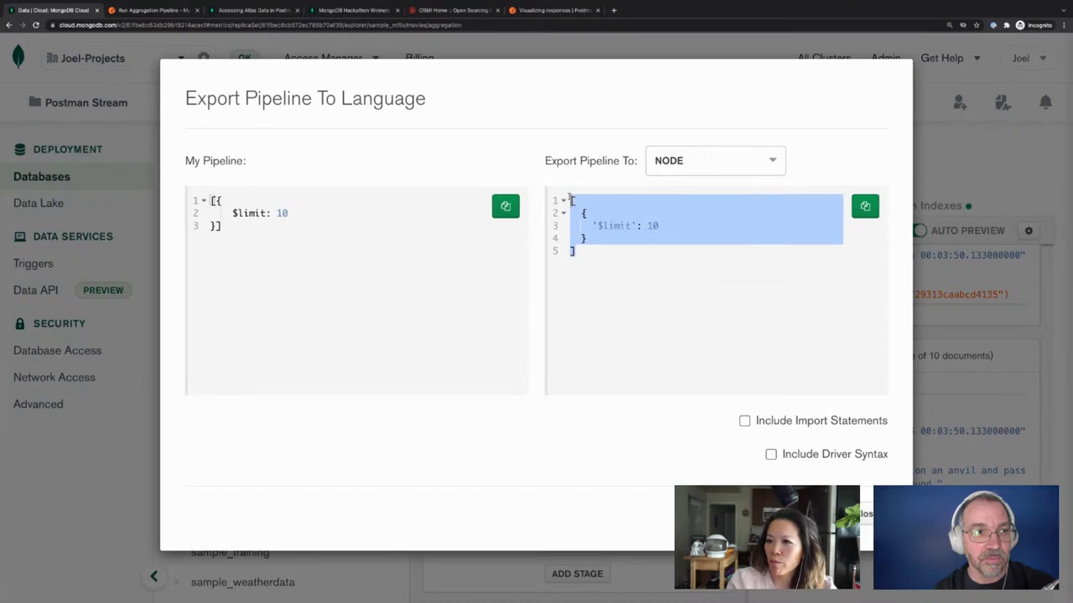
click(864, 206)
key(Escape)
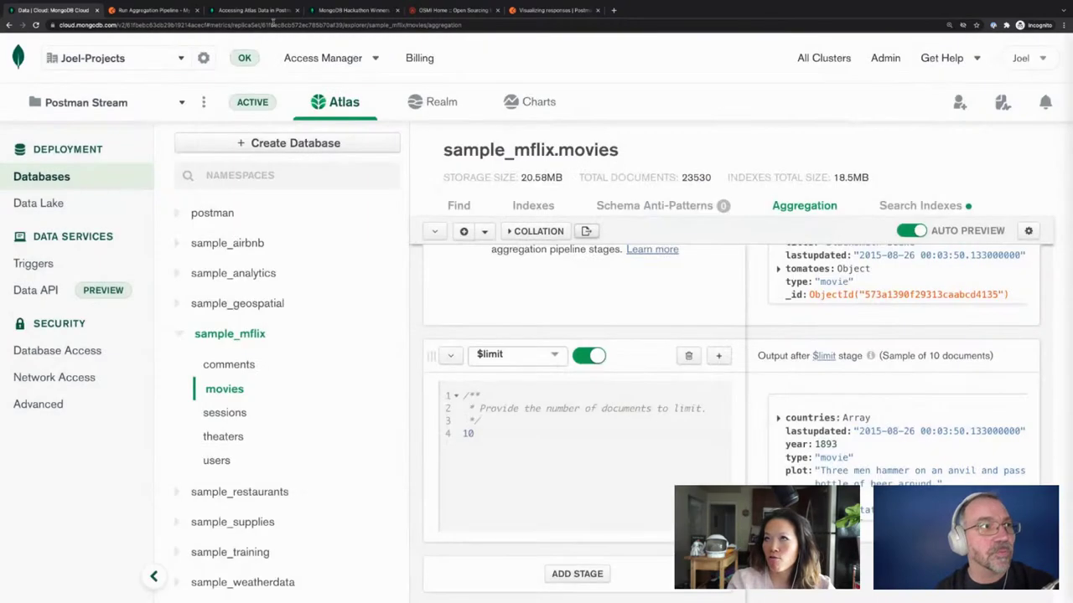
click(155, 11)
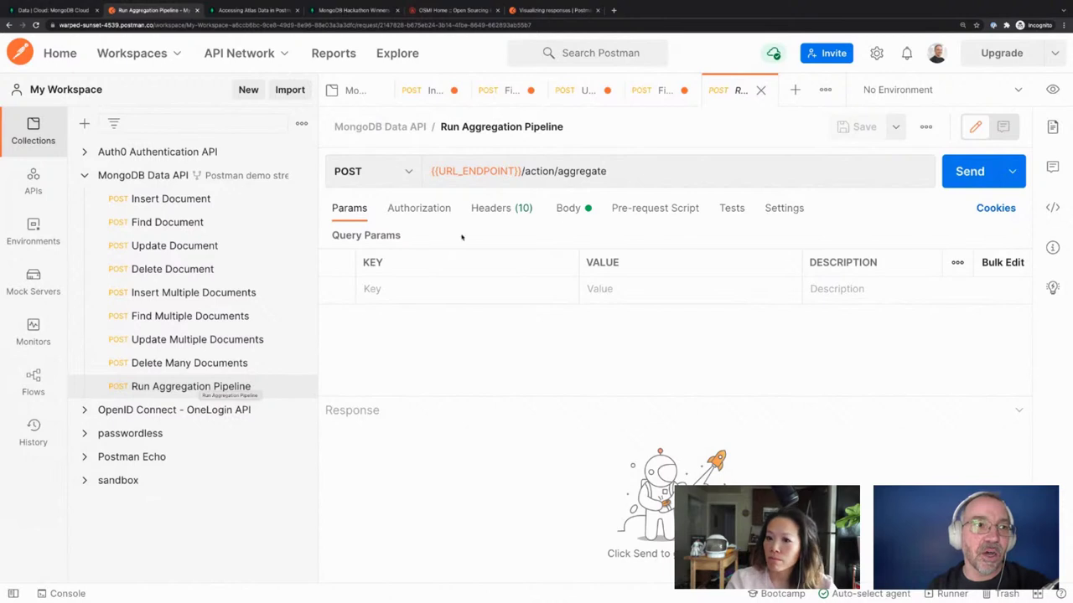
Replace the body's pipeline array with the pasted [{ '$limit': 10 }] stage, indented
click(589, 207)
scroll(450, 377, down, 2)
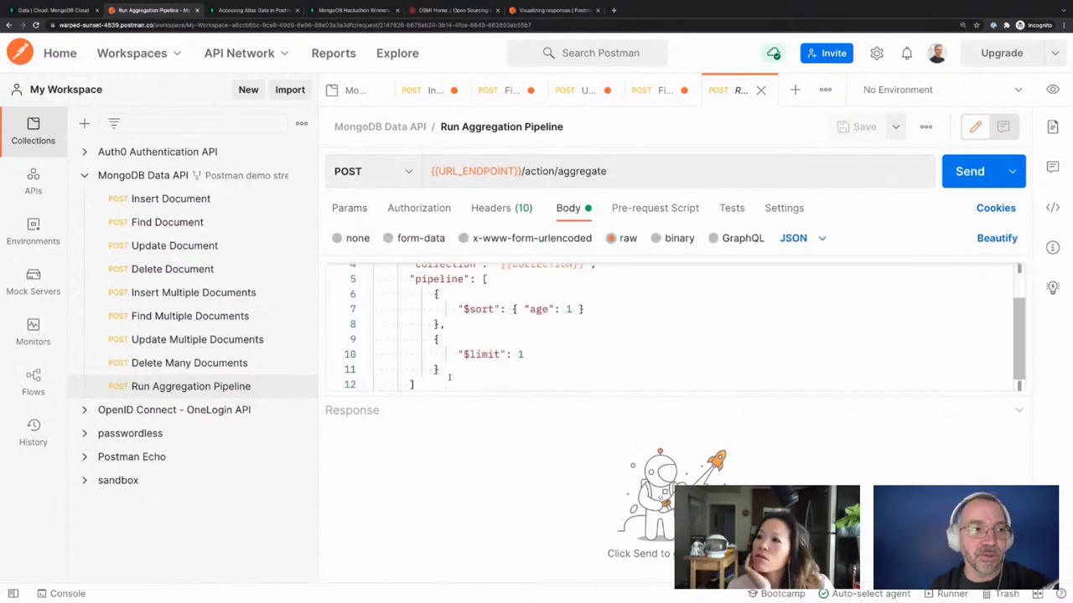
click(483, 277)
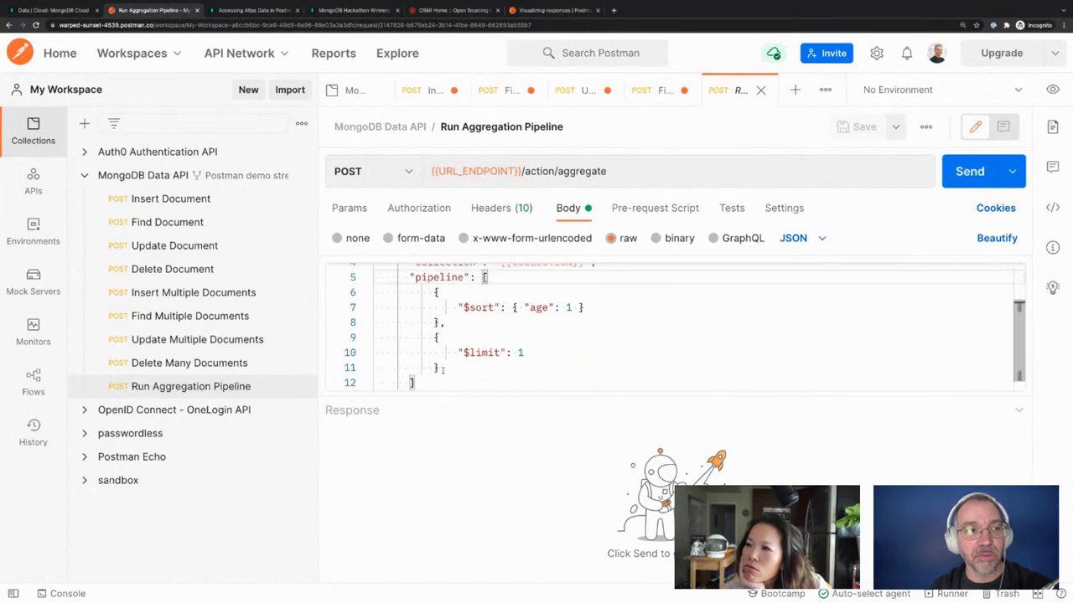
shift+click(415, 383)
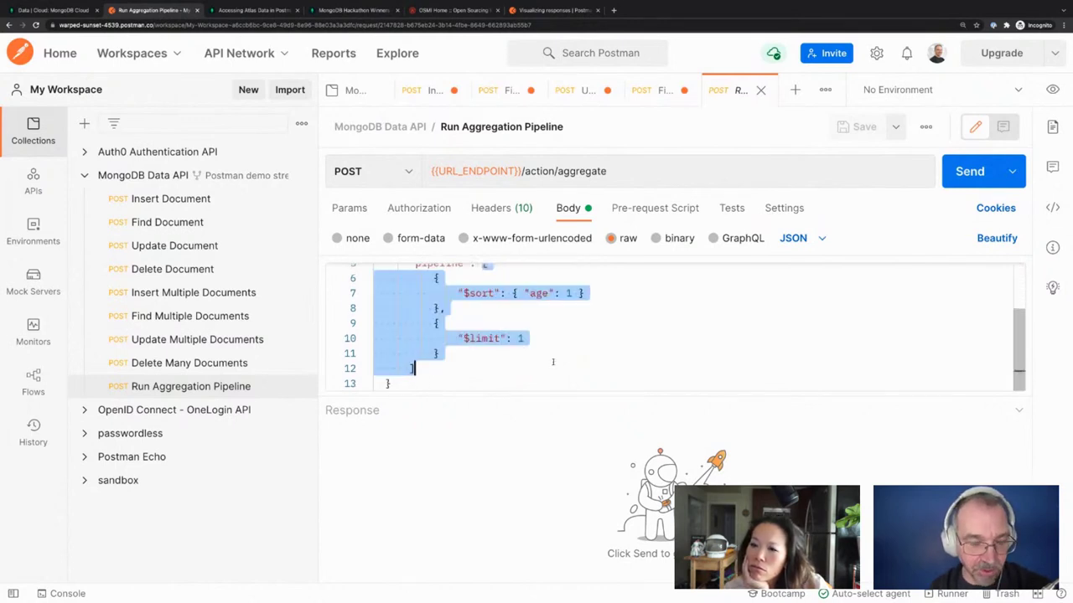
key(ctrl+v)
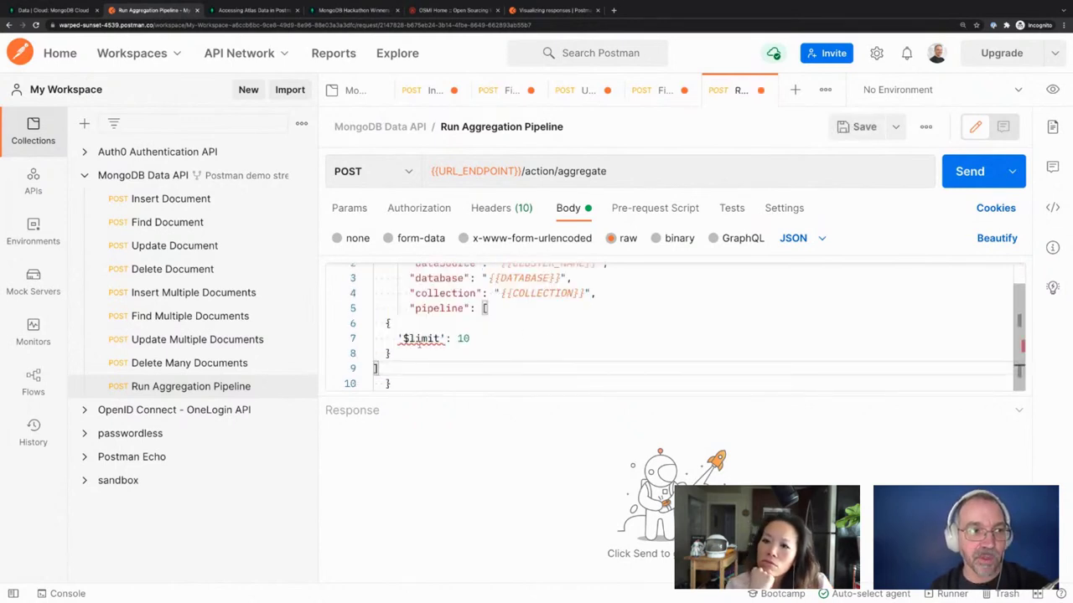
drag(393, 363, 387, 323)
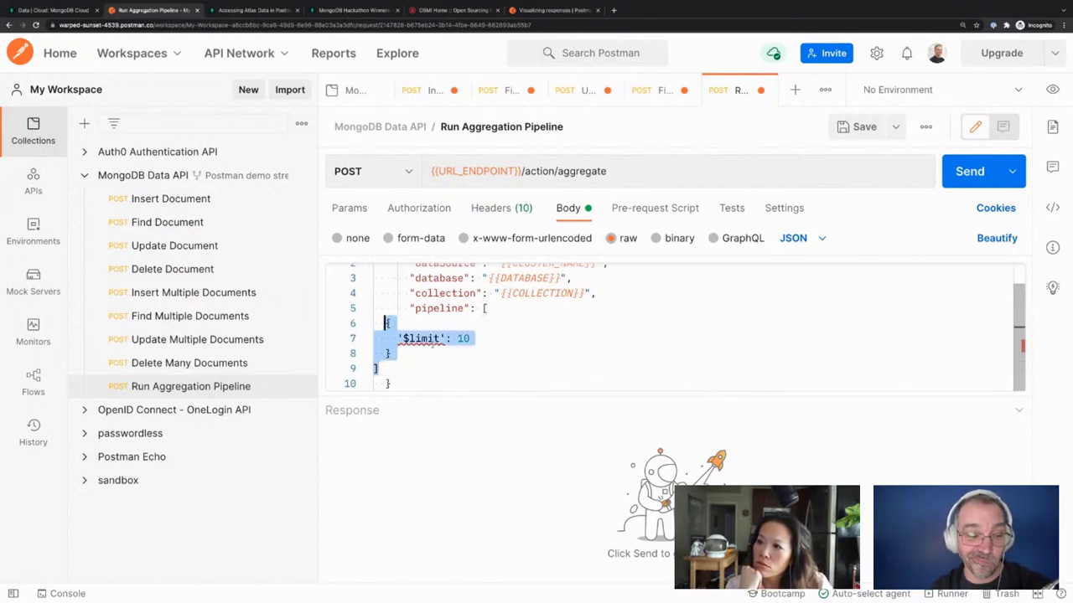
key(Tab)
key(Tab)
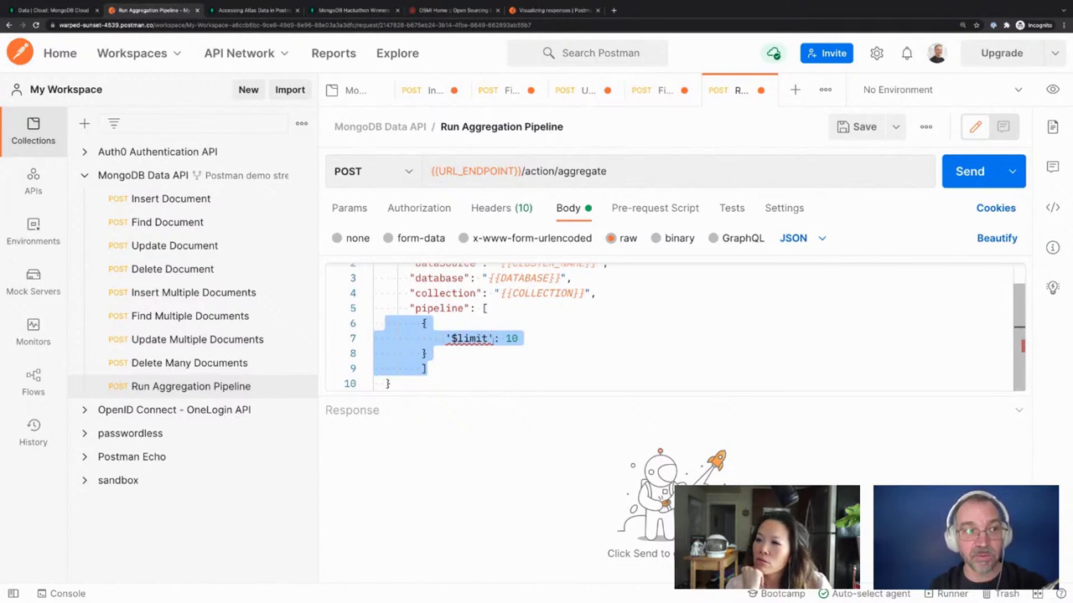
Change the single quotes around $limit to double quotes and send the request
click(383, 319)
click(451, 338)
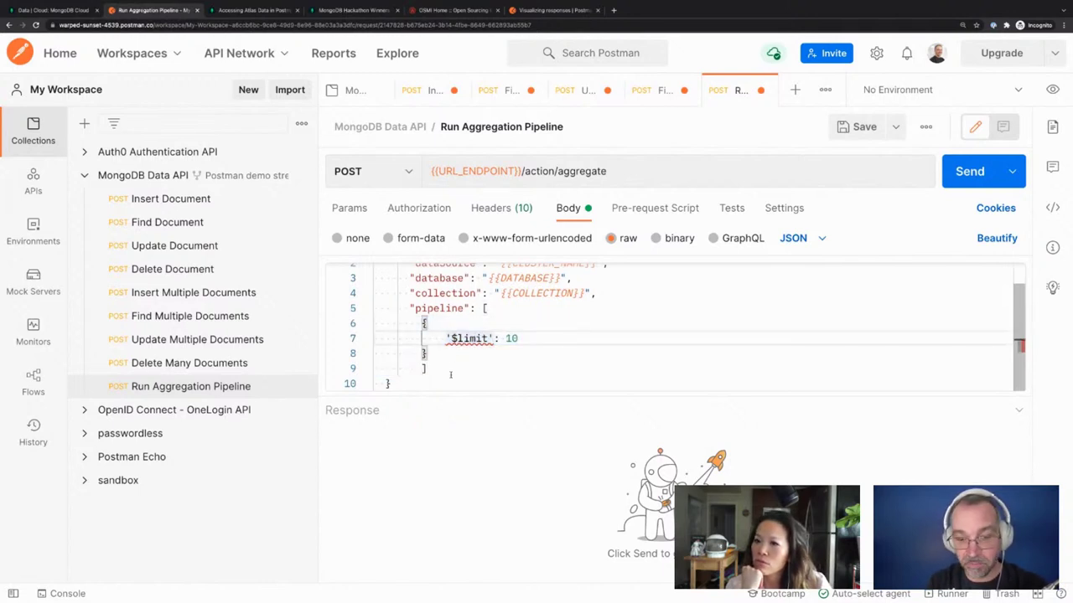
key(BackSpace)
text(")
key(Right)
key(Right)
key(Right)
key(Right)
key(Right)
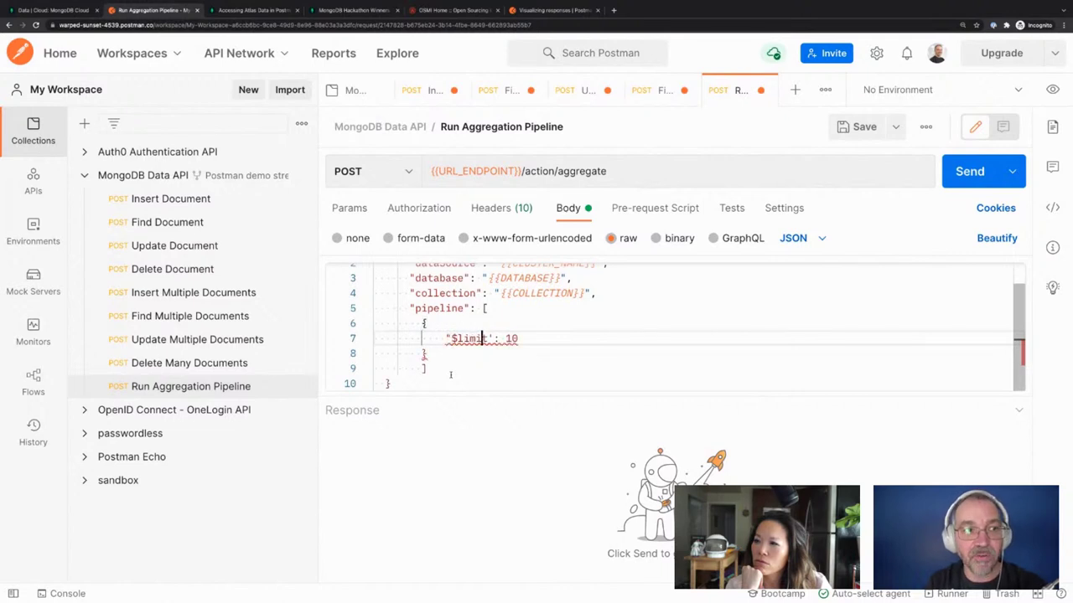
key(Right)
key(Right)
key(Delete)
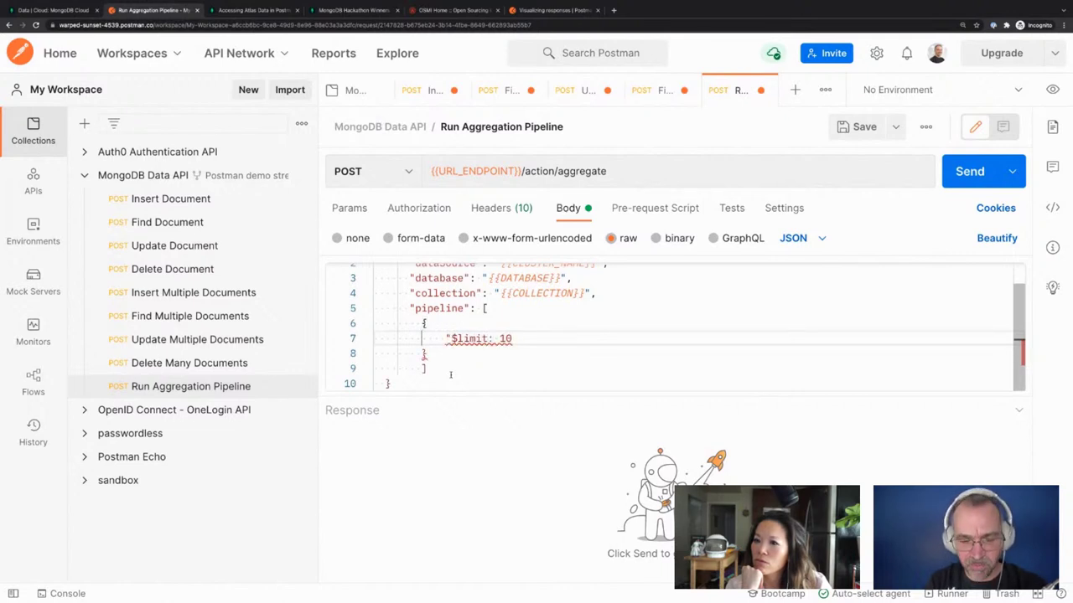
text(")
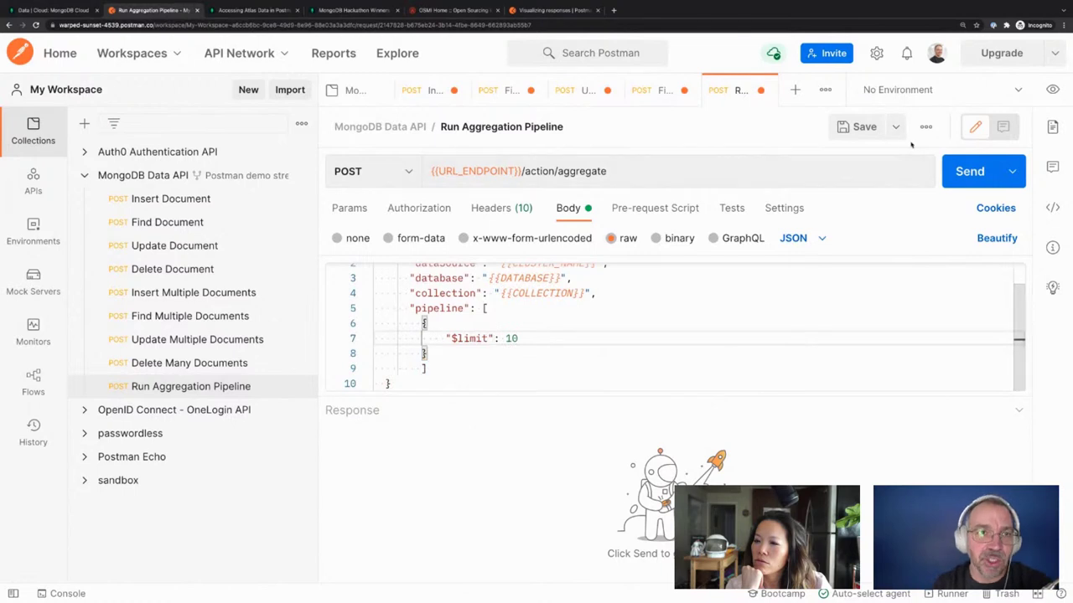
click(963, 172)
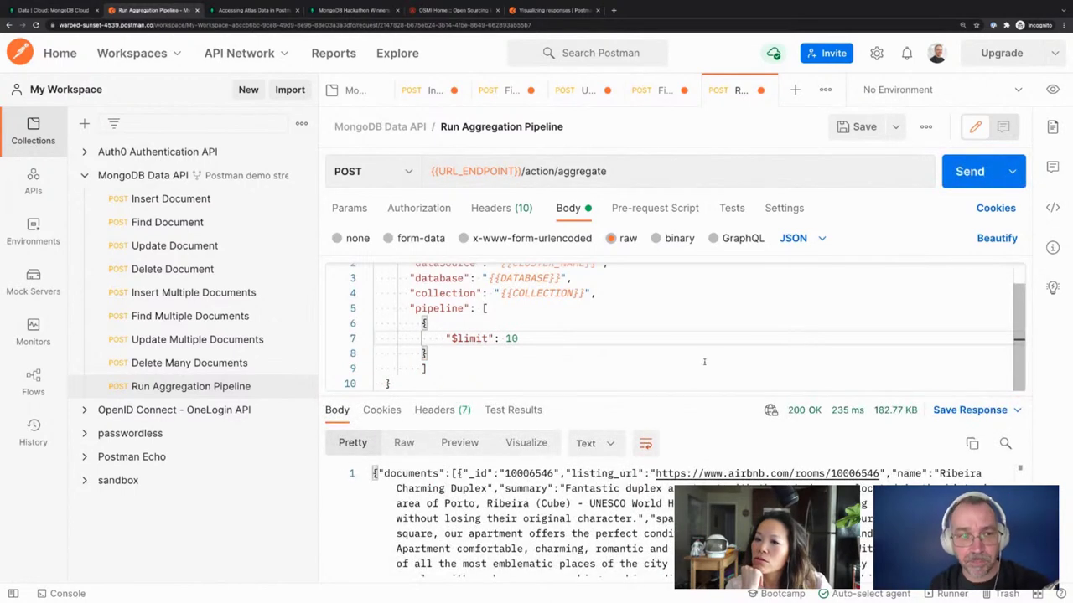
Show the 200 OK listing response as JSON, scroll through it, then open the Tests tab
click(591, 444)
click(610, 312)
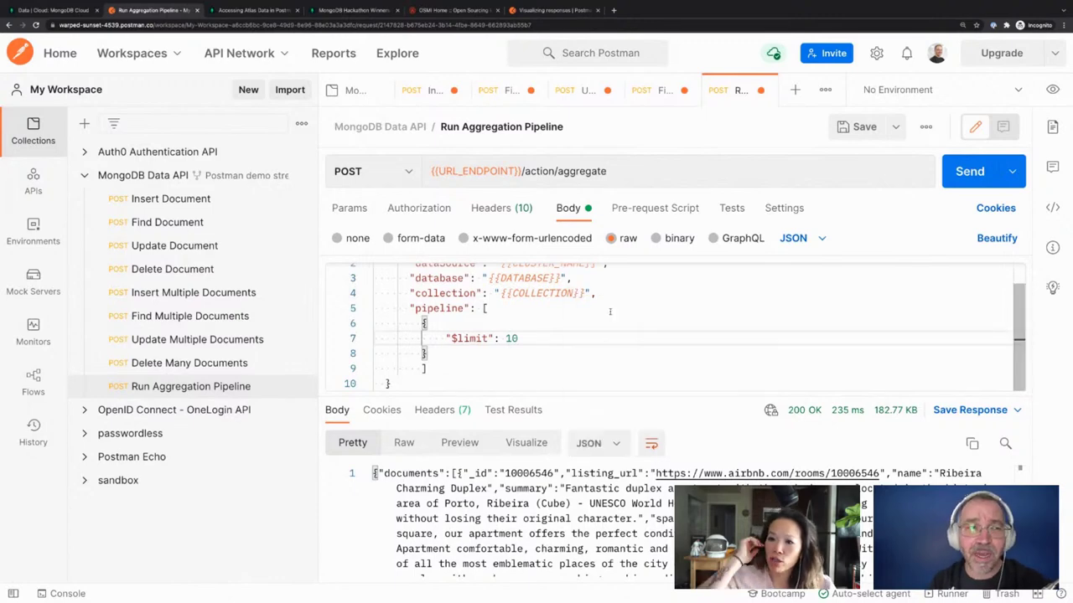
scroll(586, 511, down, 5)
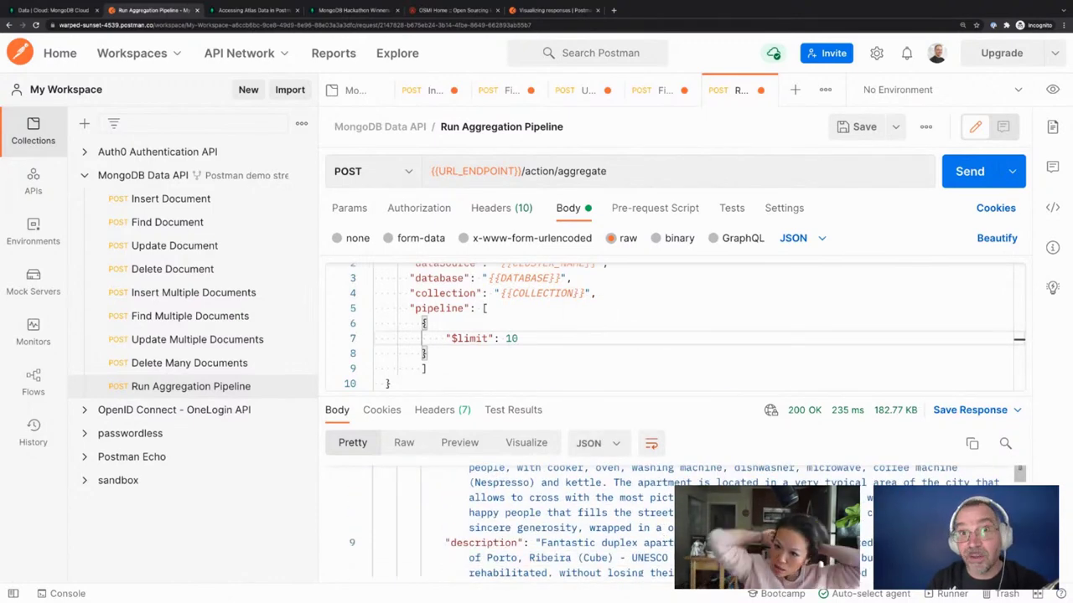
scroll(633, 545, down, 2)
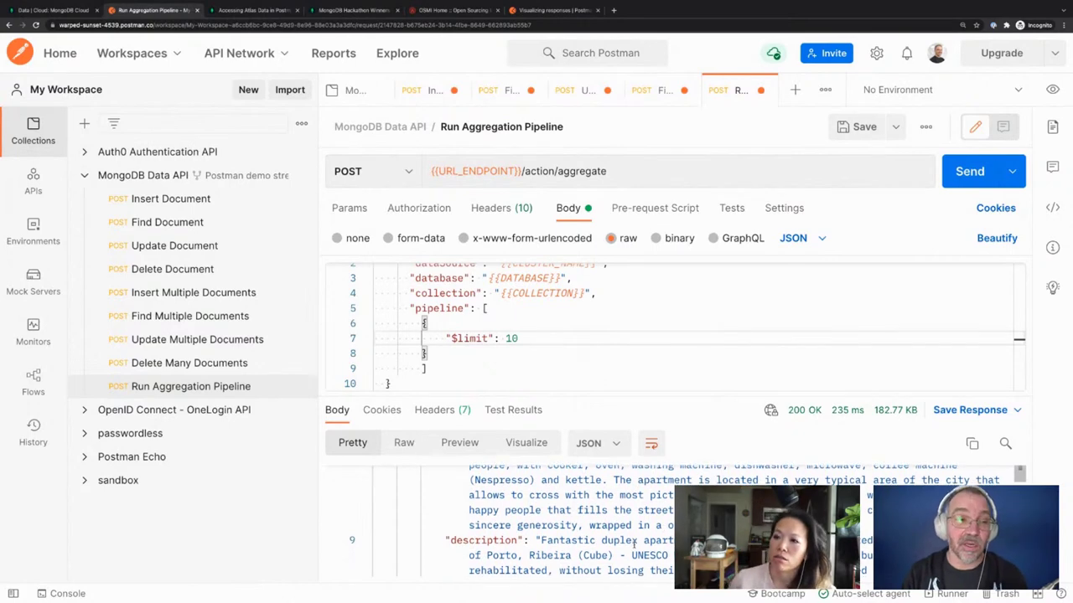
scroll(635, 543, up, 5)
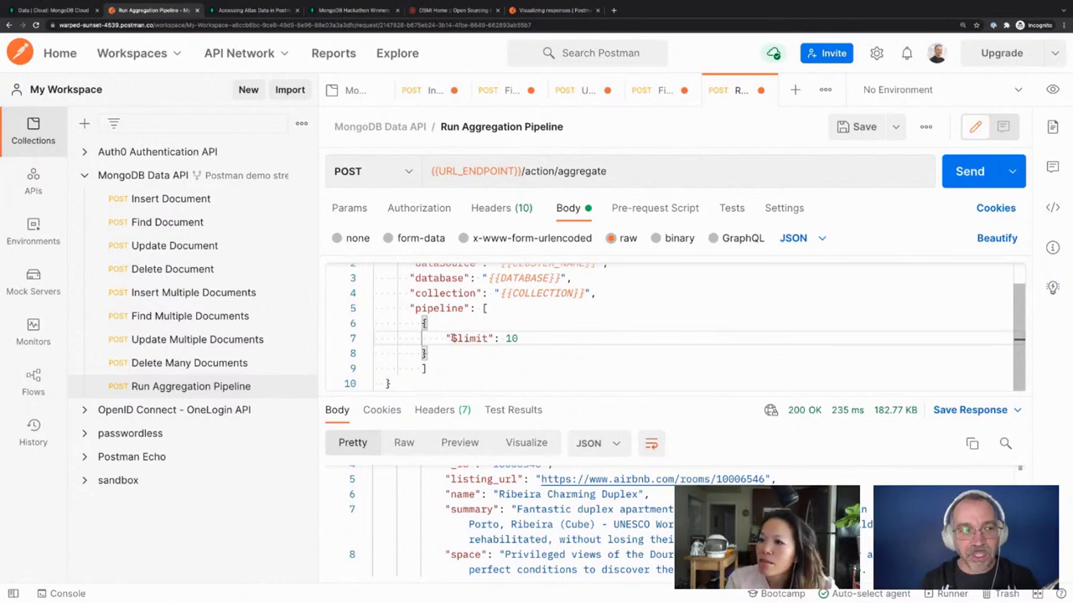
click(459, 360)
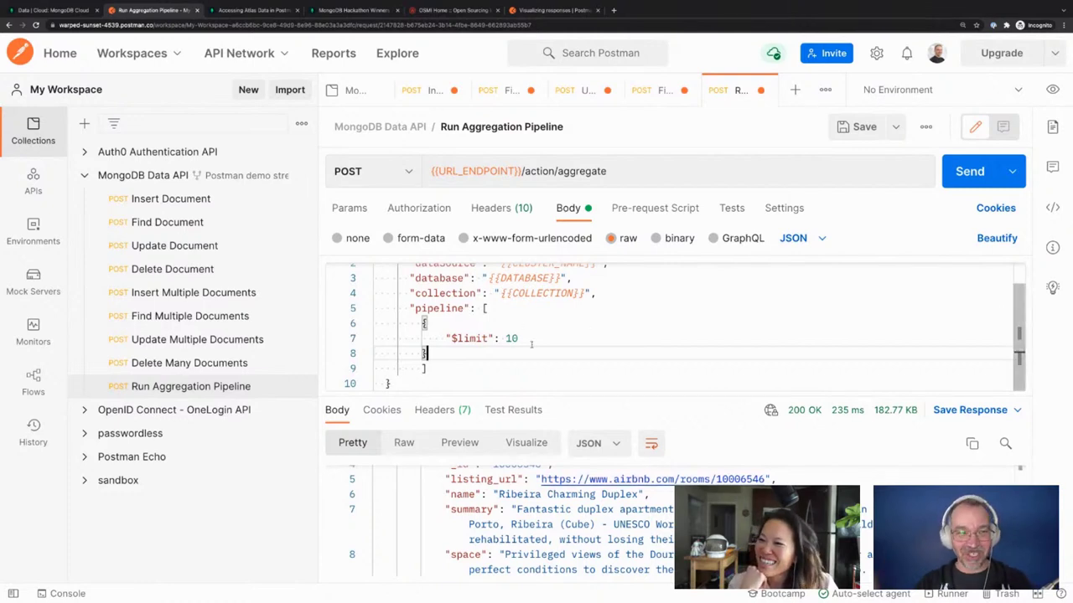
click(732, 208)
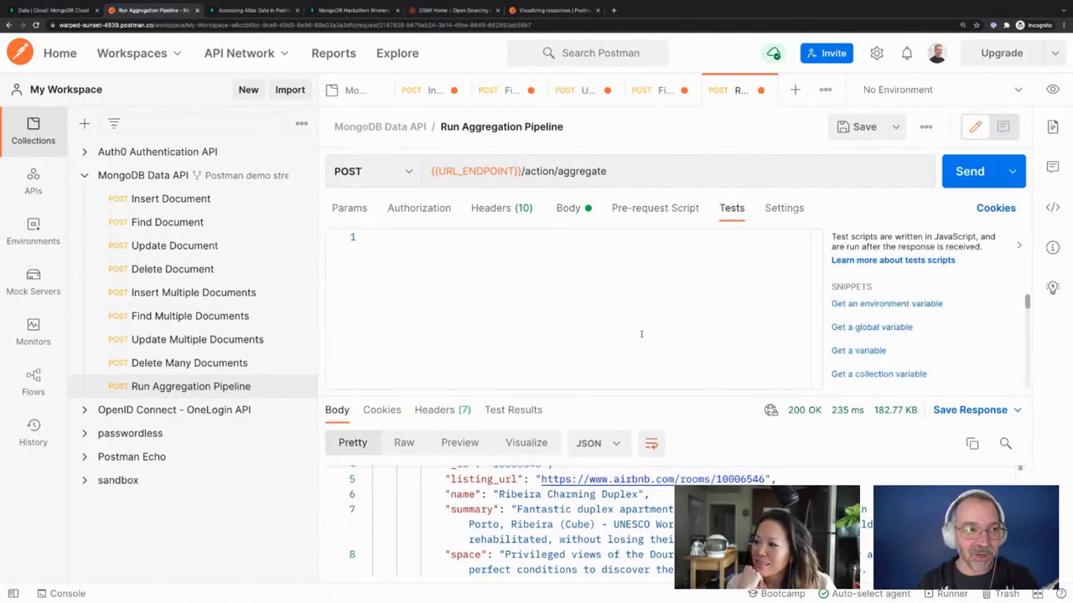
Paste the exported pipeline into the Tests script, then delete it again
text([   {     '$limit': 10   } ])
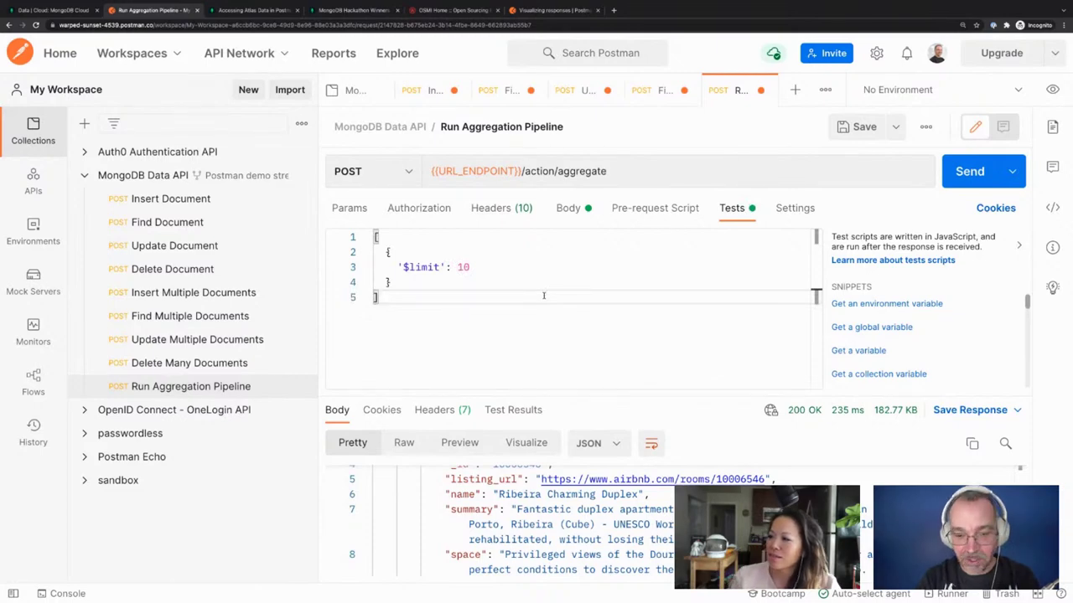
key(shift+Up)
key(shift+Up)
key(shift+Up)
key(shift+Up)
key(shift+Up)
key(BackSpace)
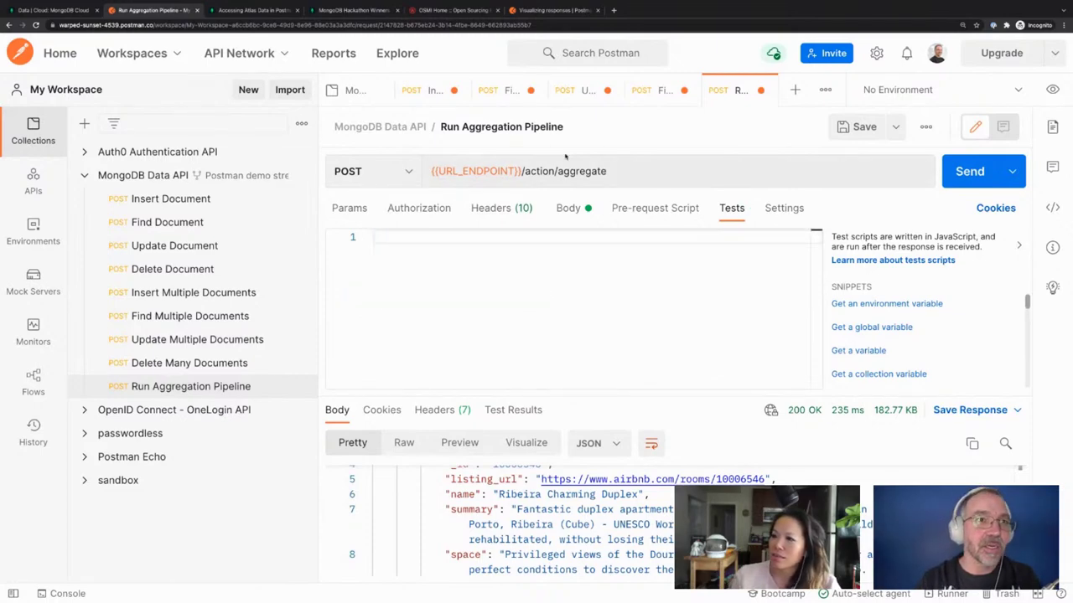
Check the Find Multiple Documents and Update Multiple Documents tests, ending on Find Document
click(658, 92)
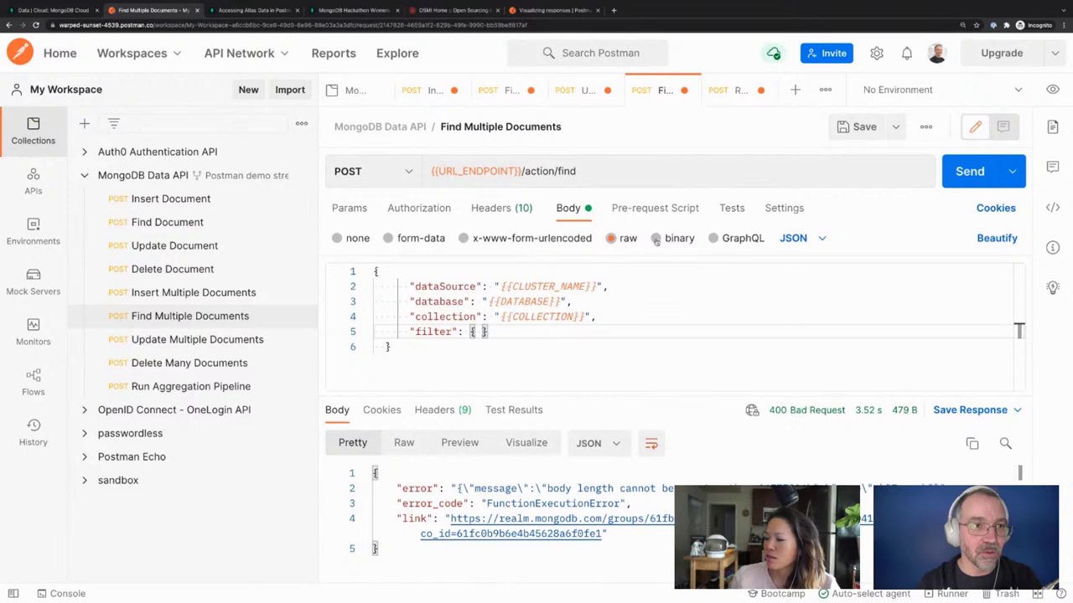
click(720, 214)
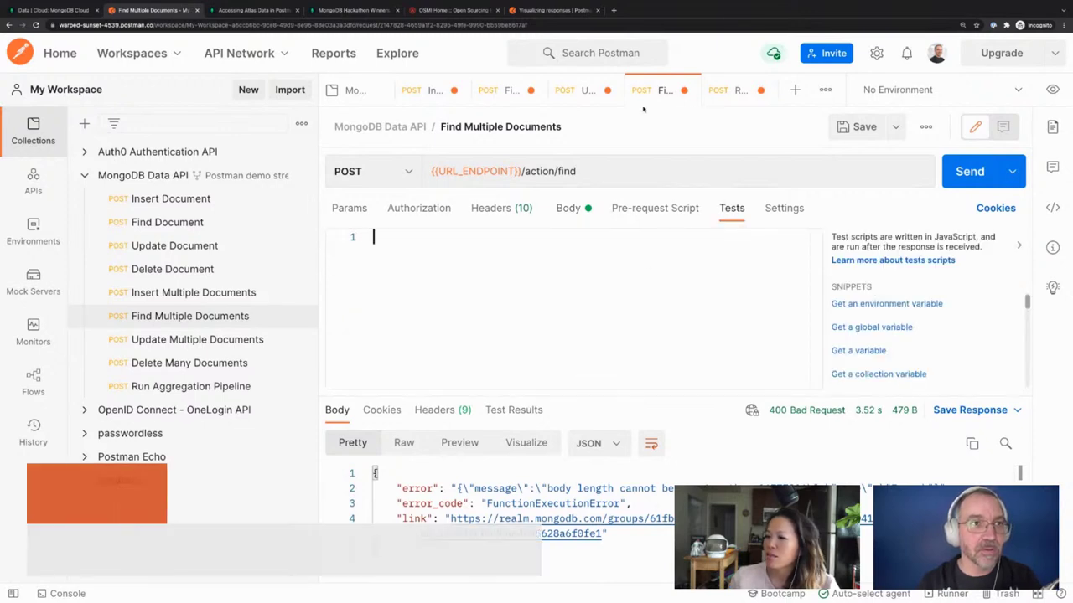
click(583, 89)
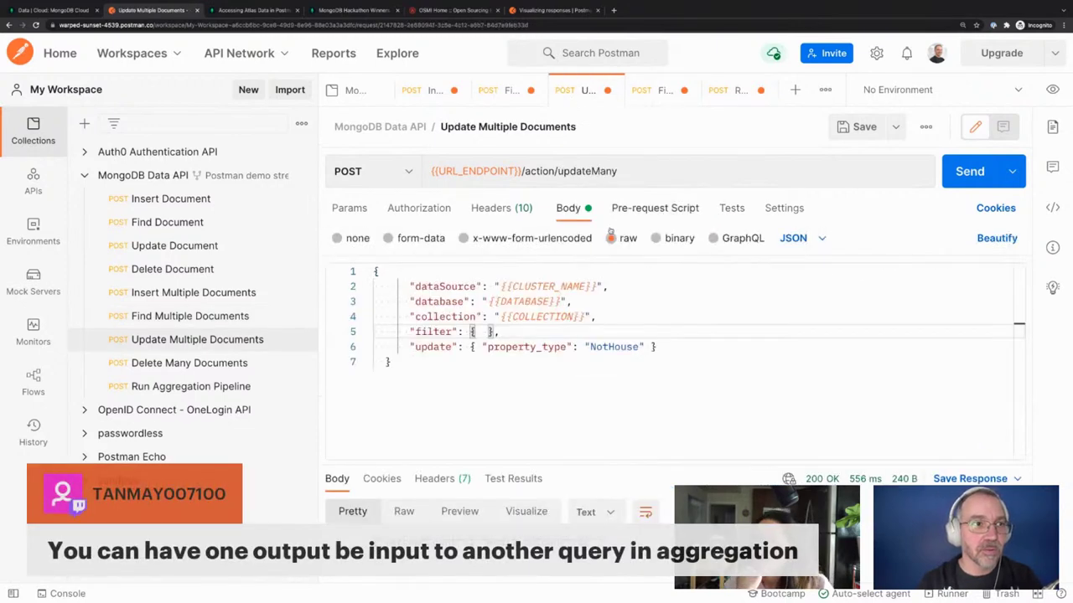
click(732, 210)
click(507, 90)
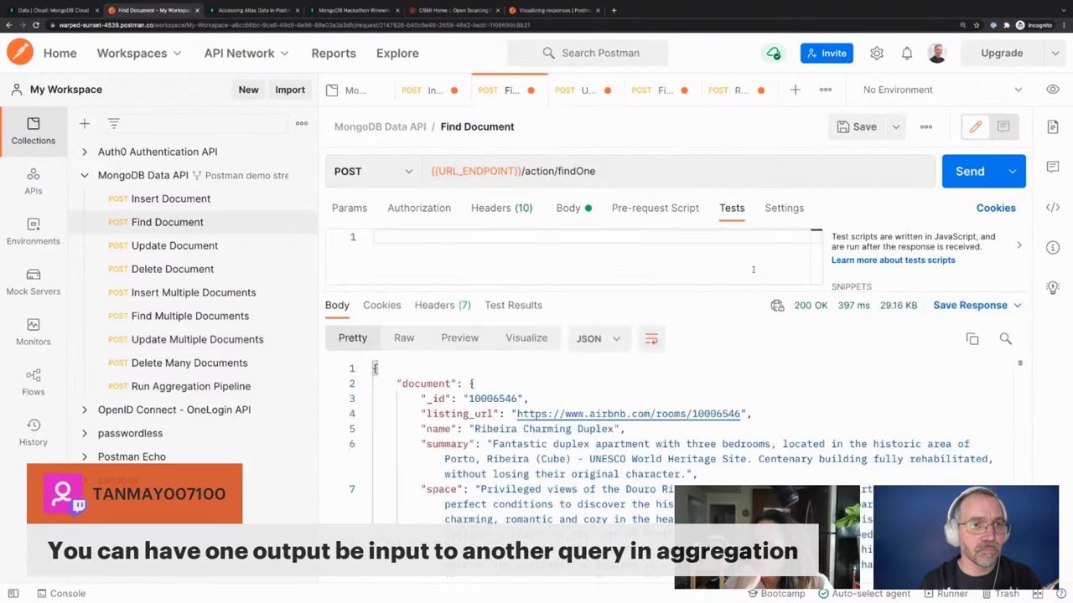